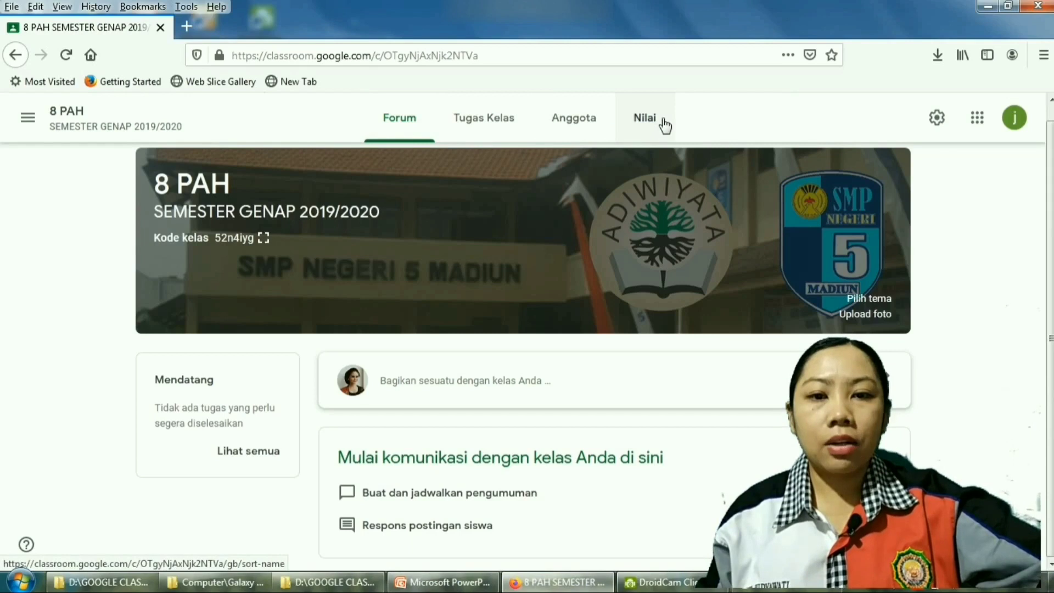
# Add a topic named "DAFTAR HADIR" to the classwork of the 8 PAH class.
pyautogui.click(489, 128)
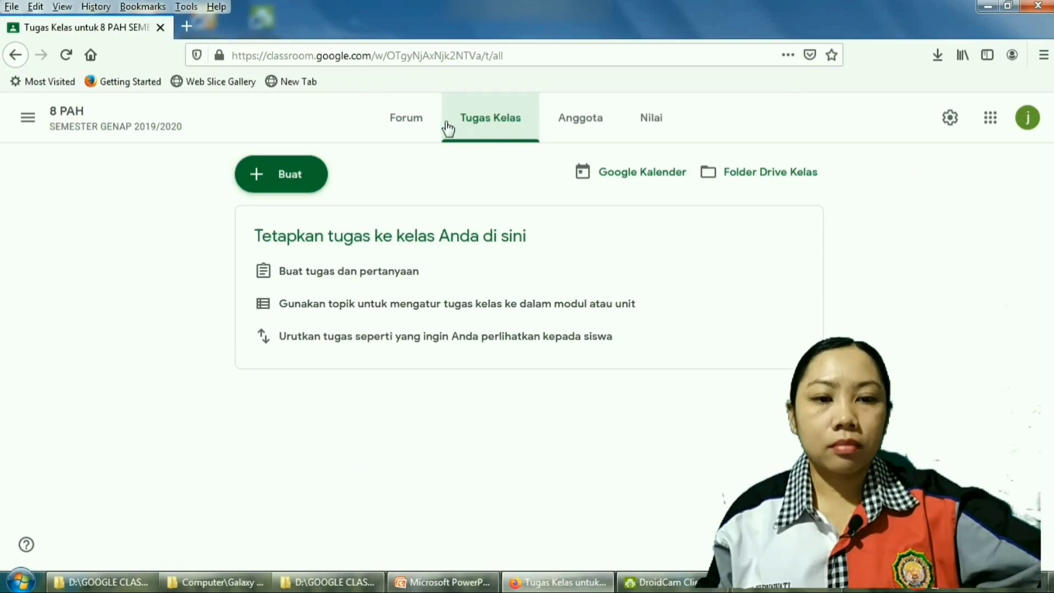
pyautogui.click(275, 179)
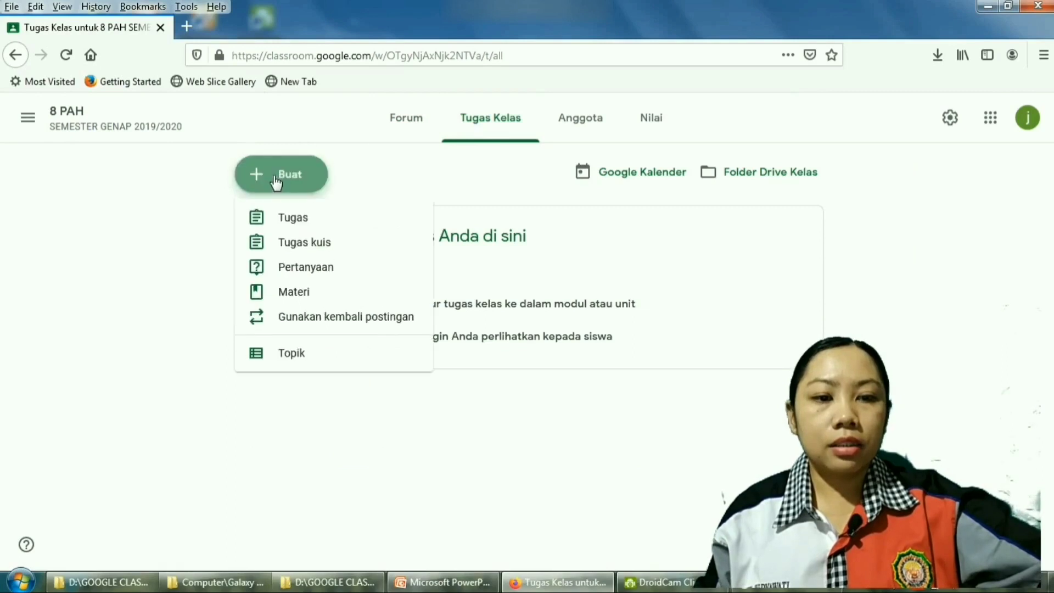
pyautogui.click(301, 363)
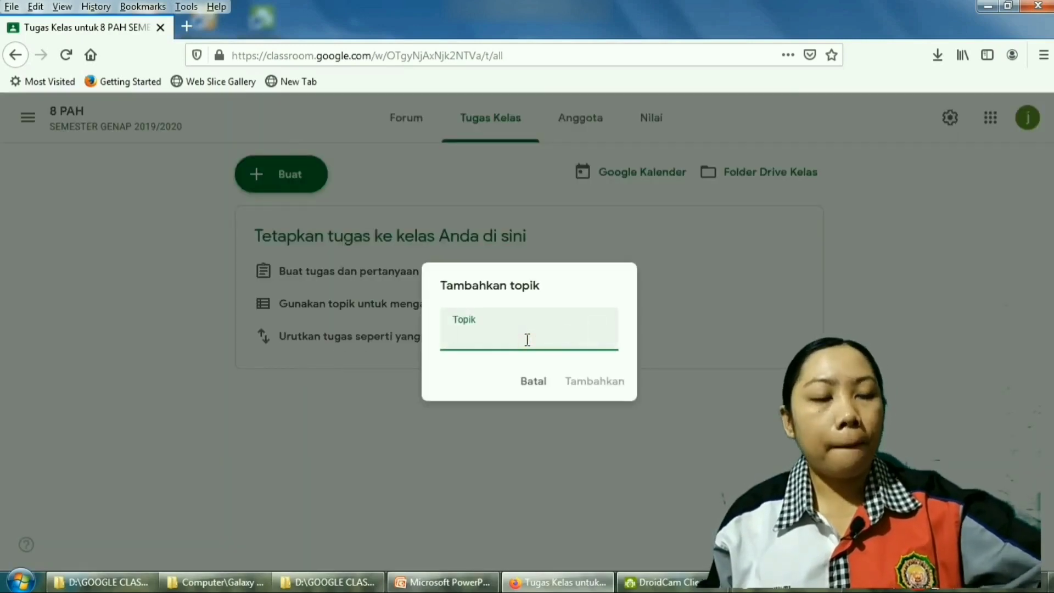
pyautogui.write('DAF')
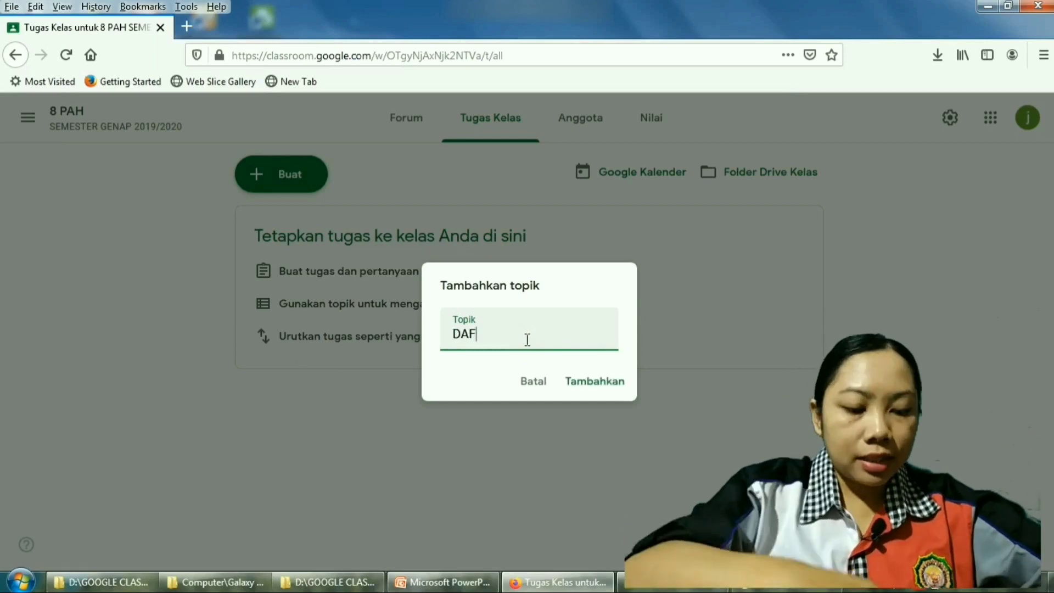
pyautogui.write('TAR HA')
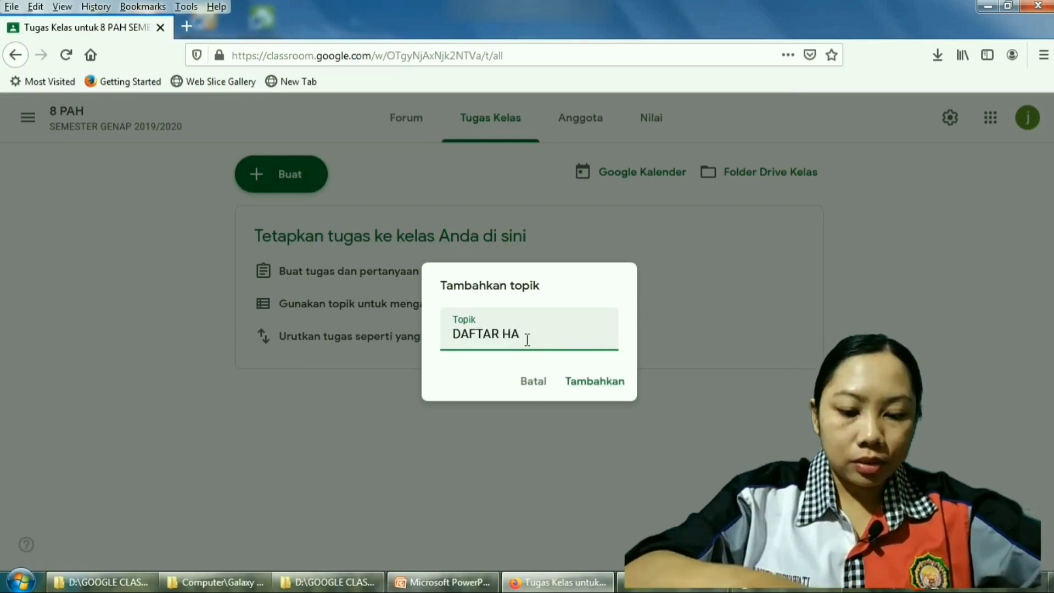
pyautogui.write('DIR')
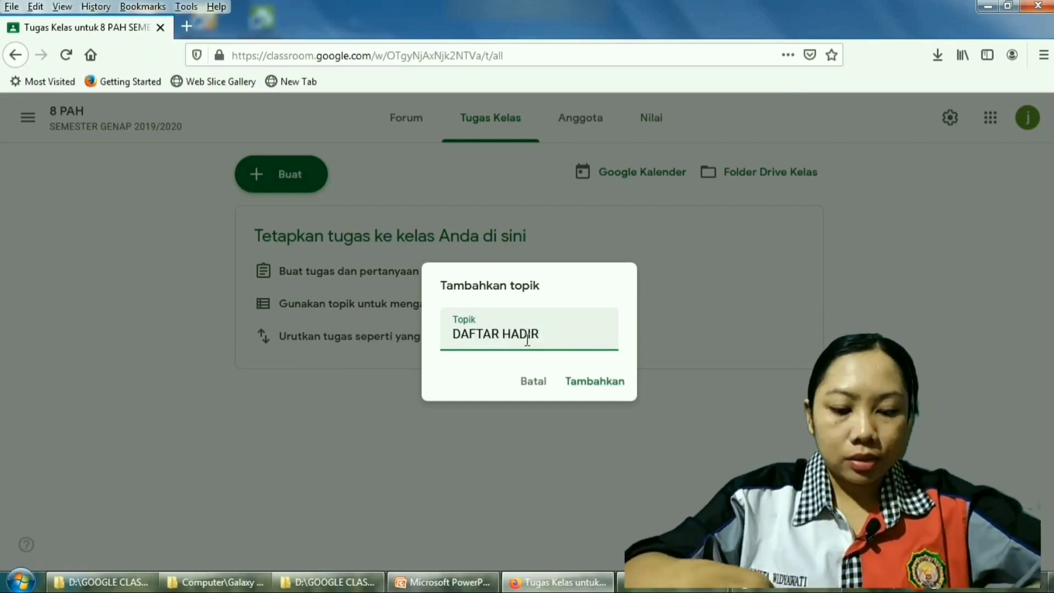
pyautogui.click(596, 383)
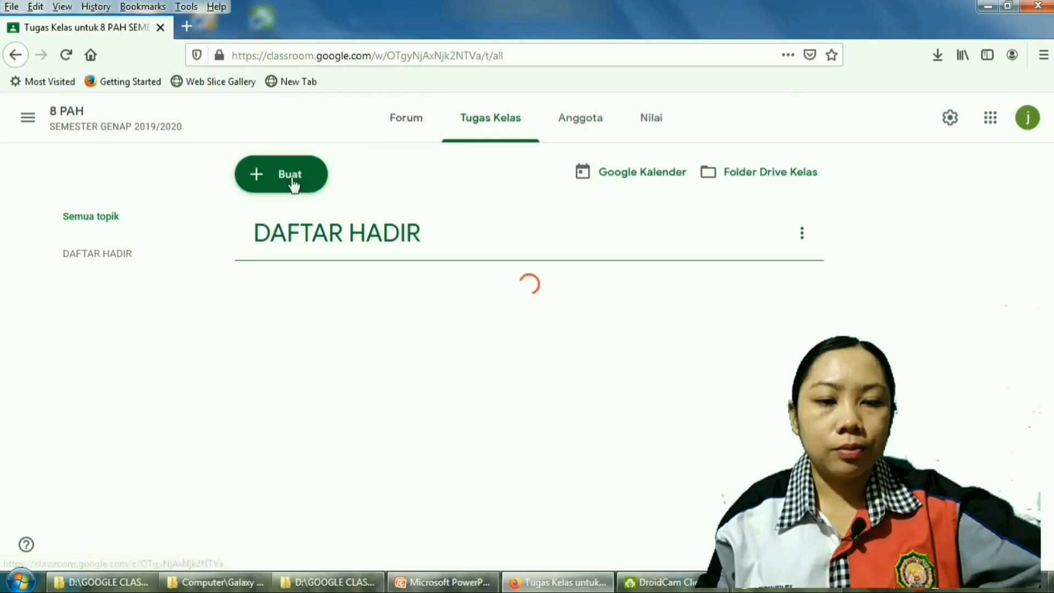
# Add a second classwork topic named "MATERI".
pyautogui.click(296, 181)
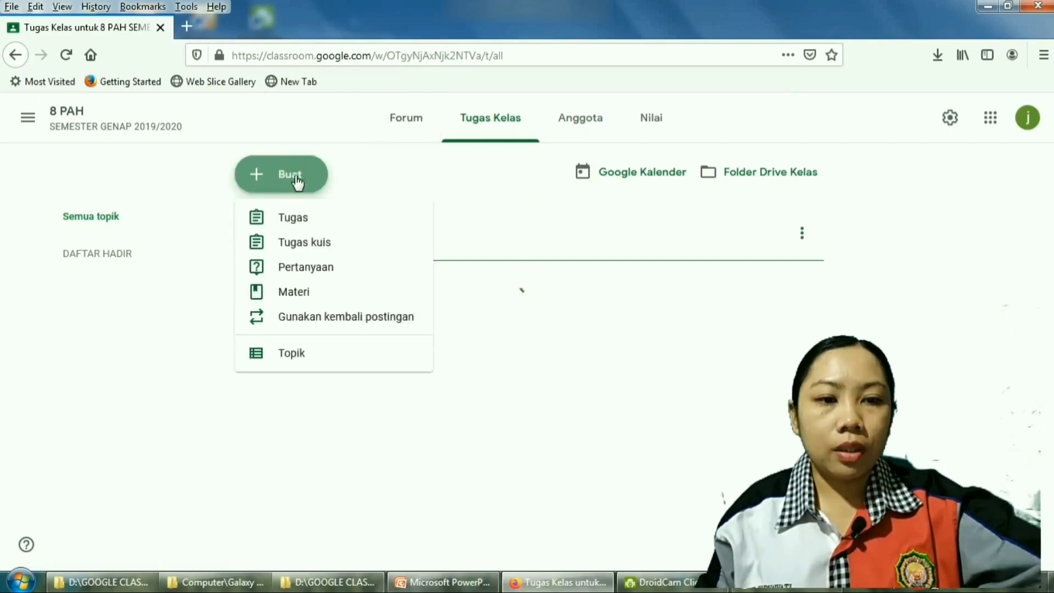
pyautogui.click(275, 356)
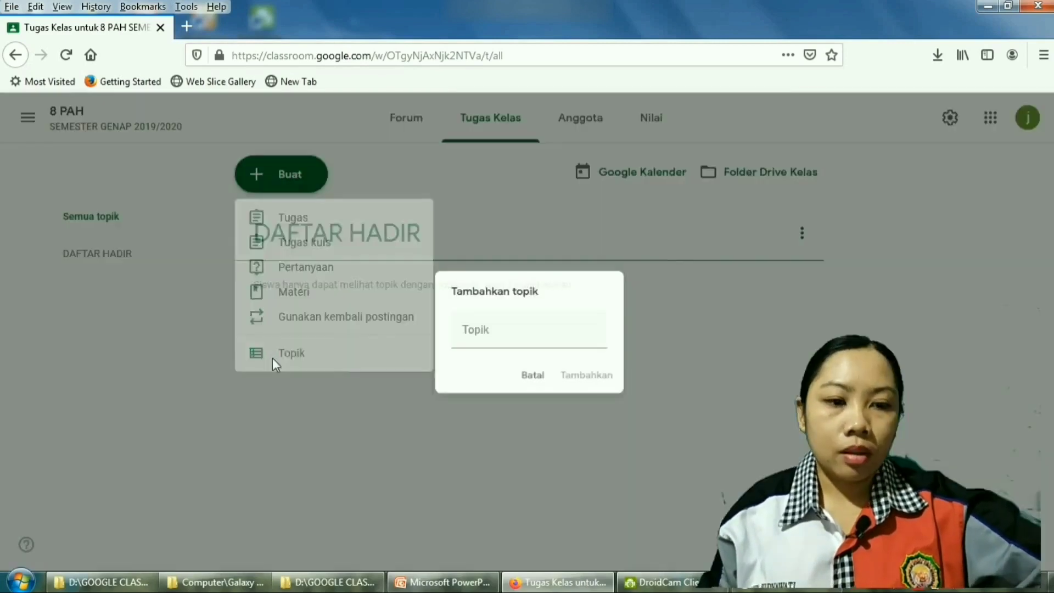
pyautogui.write('MATERI')
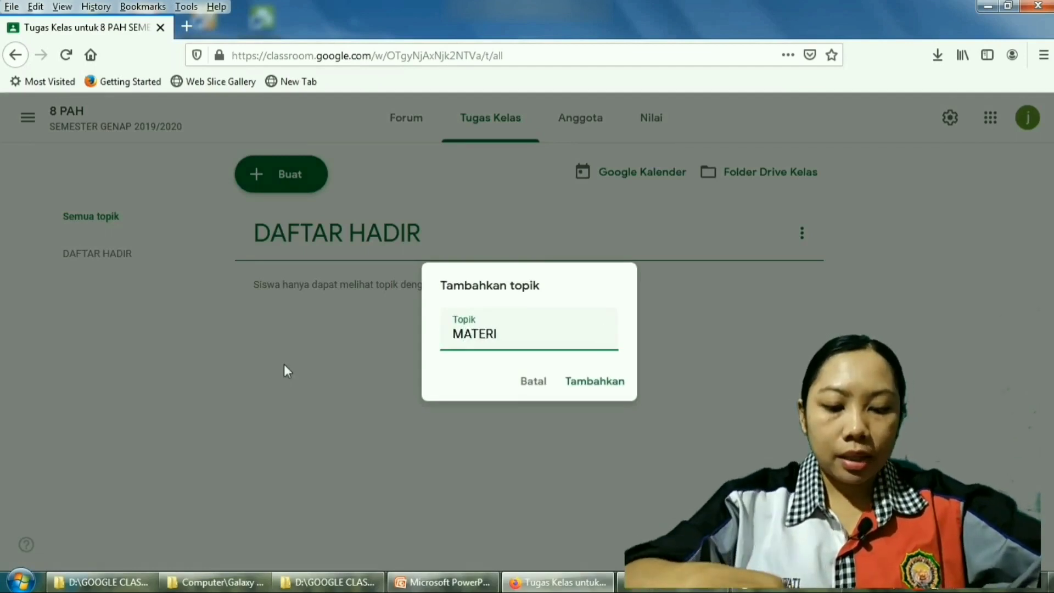
pyautogui.click(593, 381)
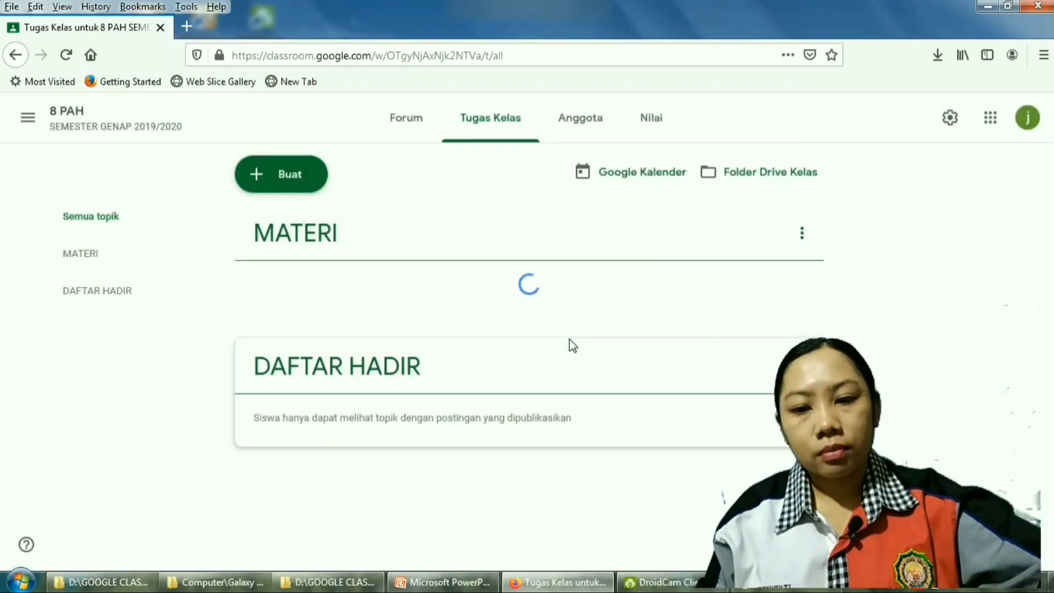
# Add a third classwork topic named "TUGAS", dismissing the tip about rearranging classwork.
pyautogui.click(283, 178)
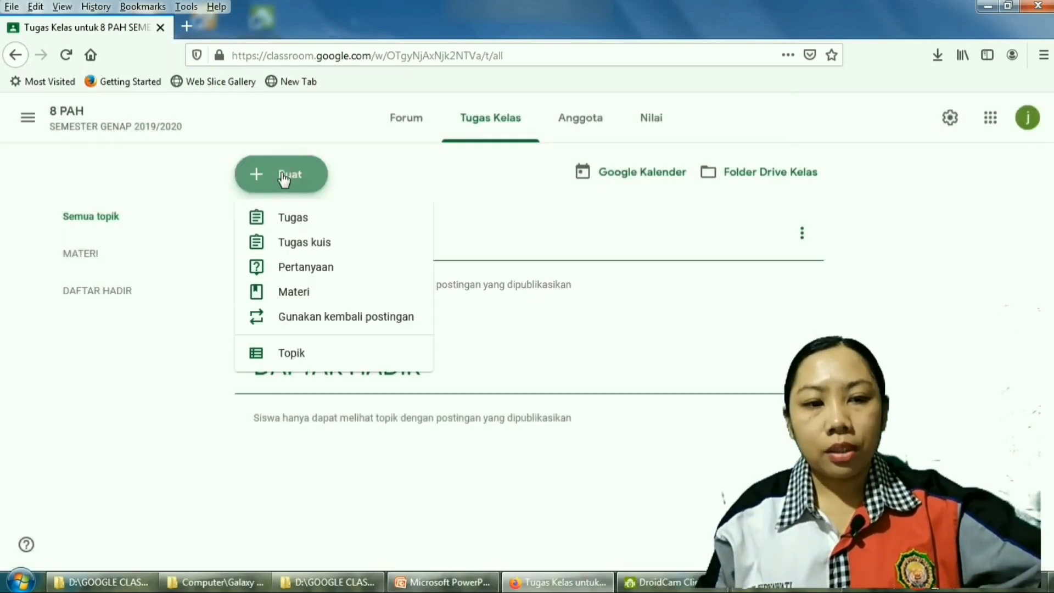
pyautogui.click(299, 353)
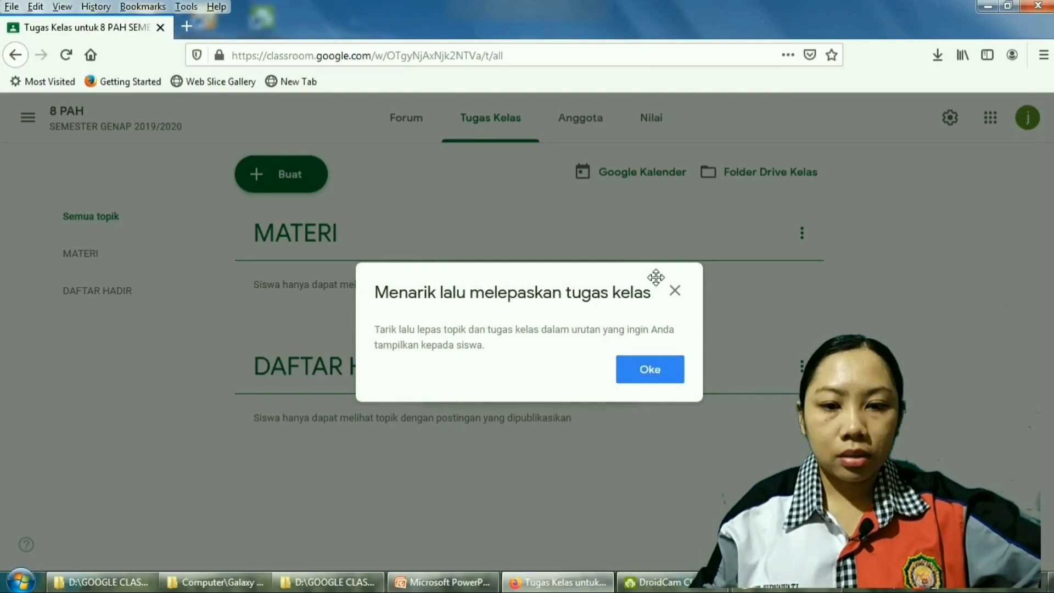
pyautogui.click(659, 370)
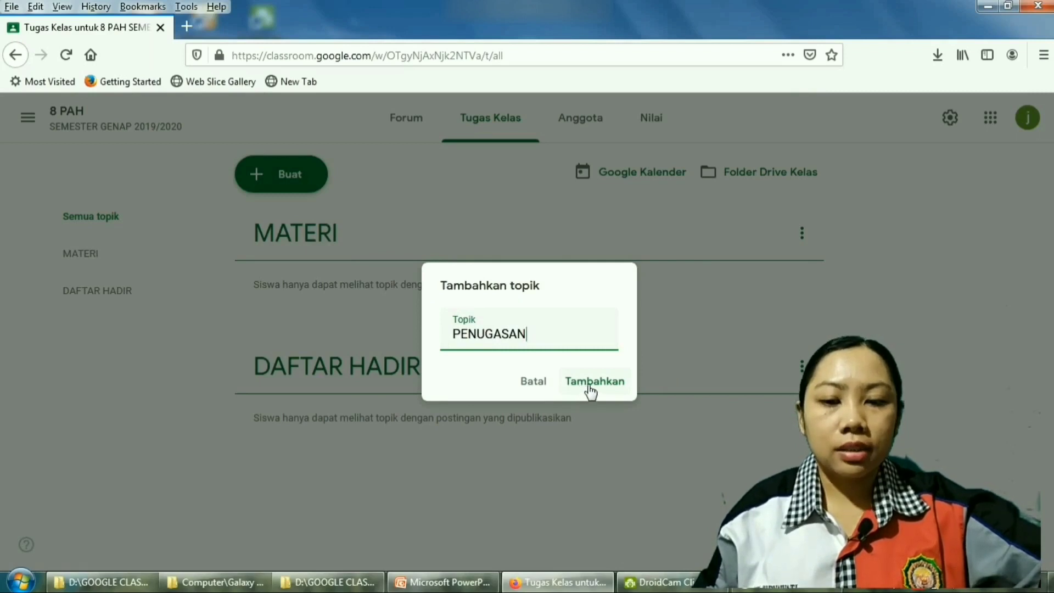
pyautogui.moveTo(530, 335); pyautogui.dragTo(437, 333)
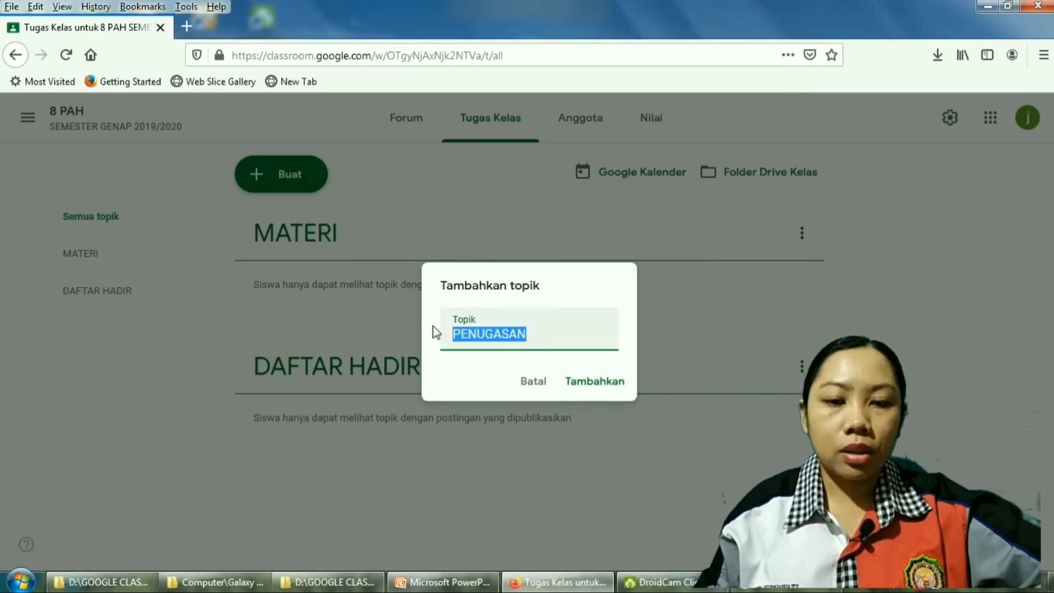
pyautogui.write('TUGAS')
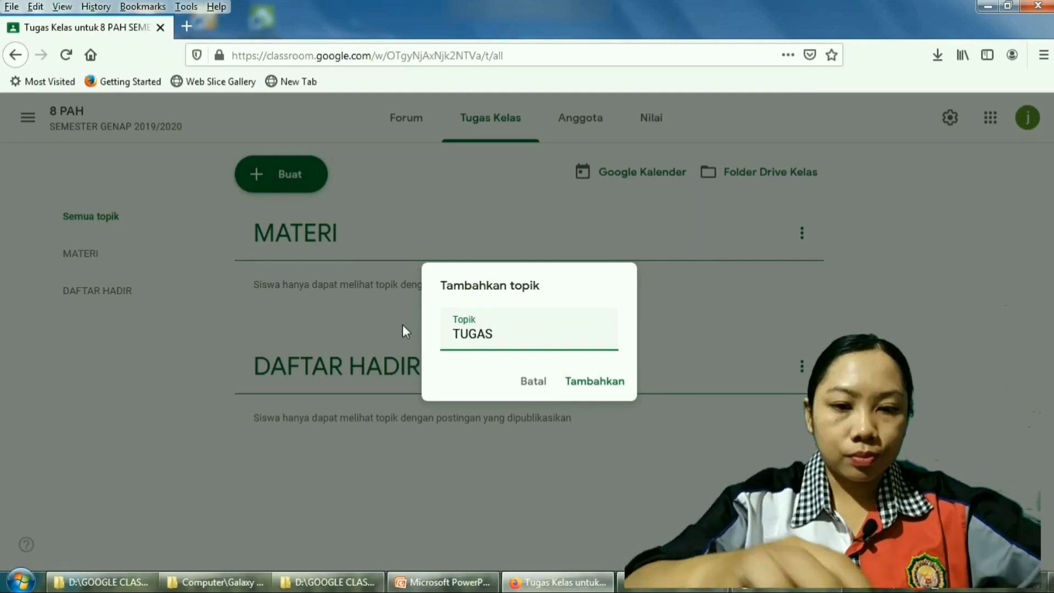
pyautogui.click(596, 384)
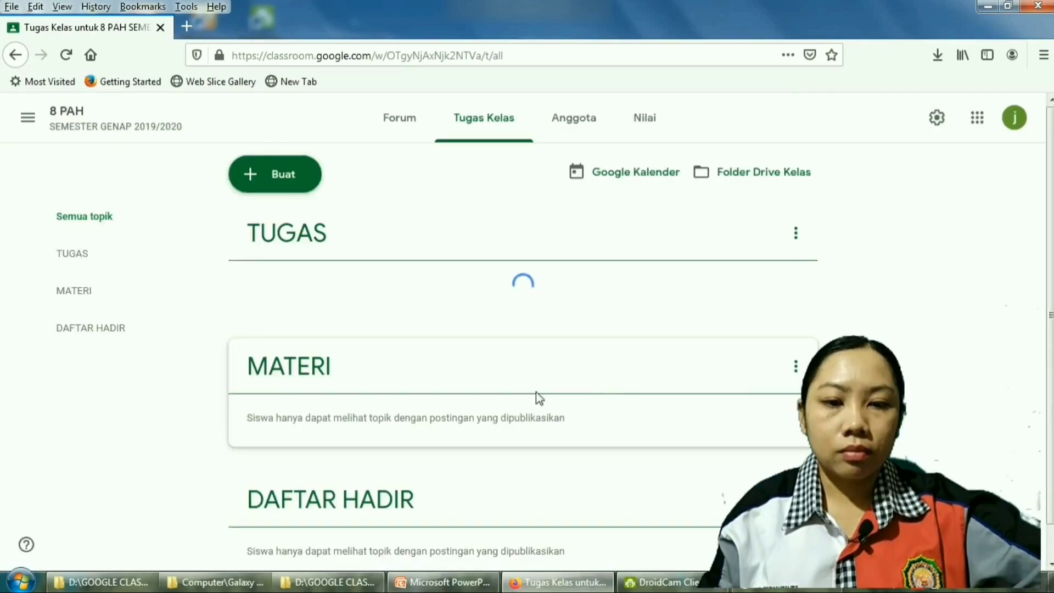
# Reorder the classwork topics so DAFTAR HADIR comes first, MATERI second and TUGAS last.
pyautogui.scroll(-1, 285, 389)
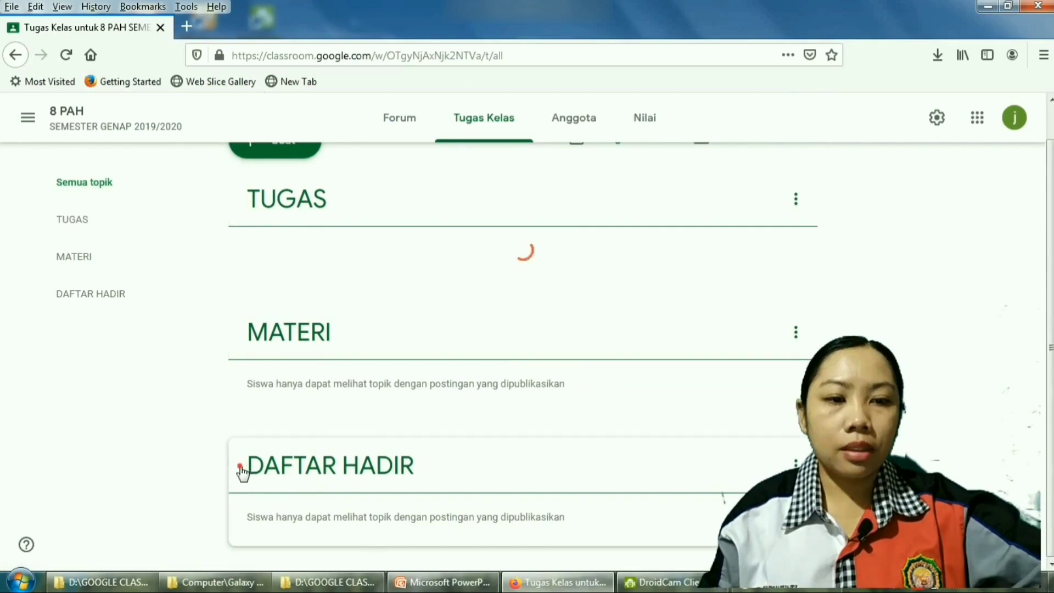
pyautogui.moveTo(242, 472); pyautogui.dragTo(366, 180)
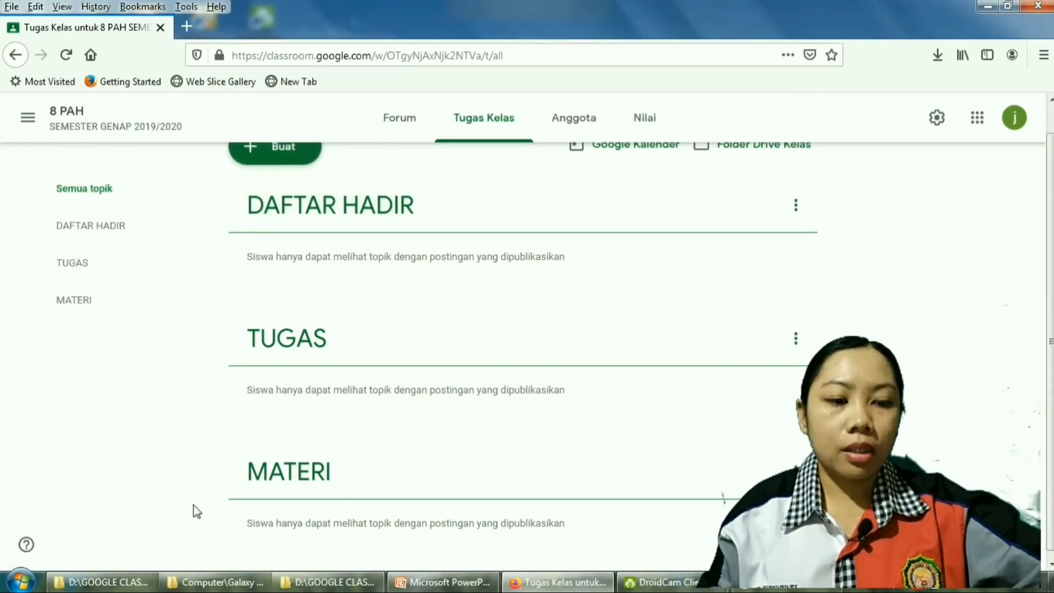
pyautogui.moveTo(238, 471); pyautogui.dragTo(347, 307)
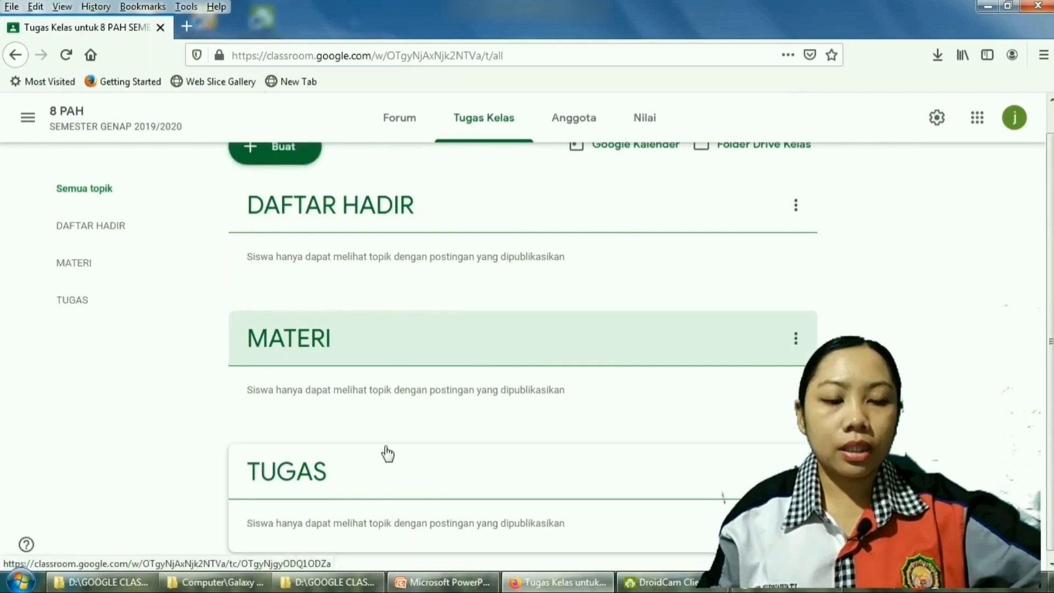
# Create a new classwork question (Pertanyaan) titled "Absensi Kehadiran 28 April 2020".
pyautogui.scroll(1, 386, 452)
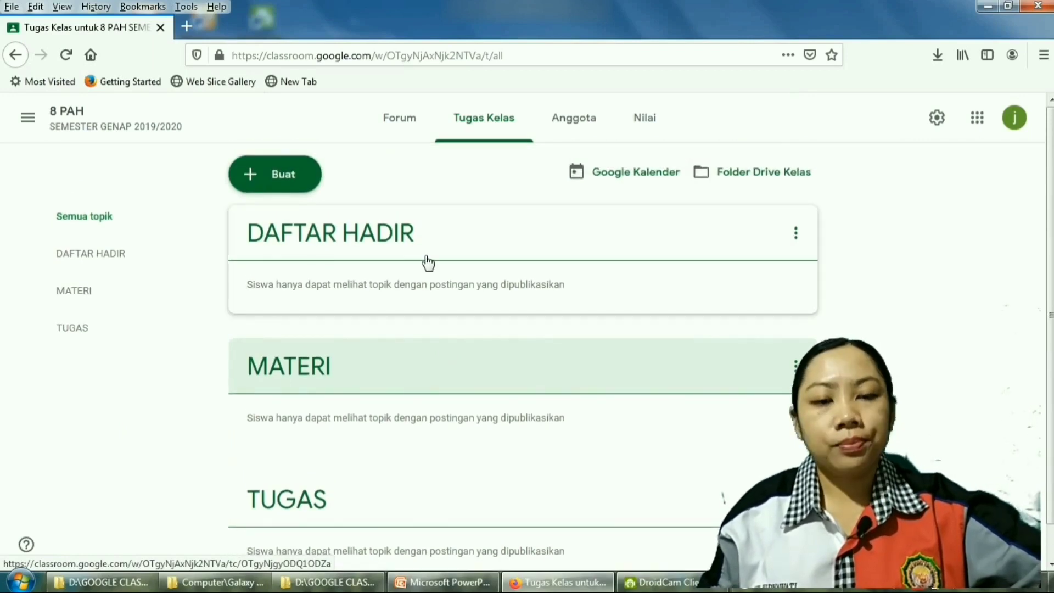
pyautogui.click(279, 176)
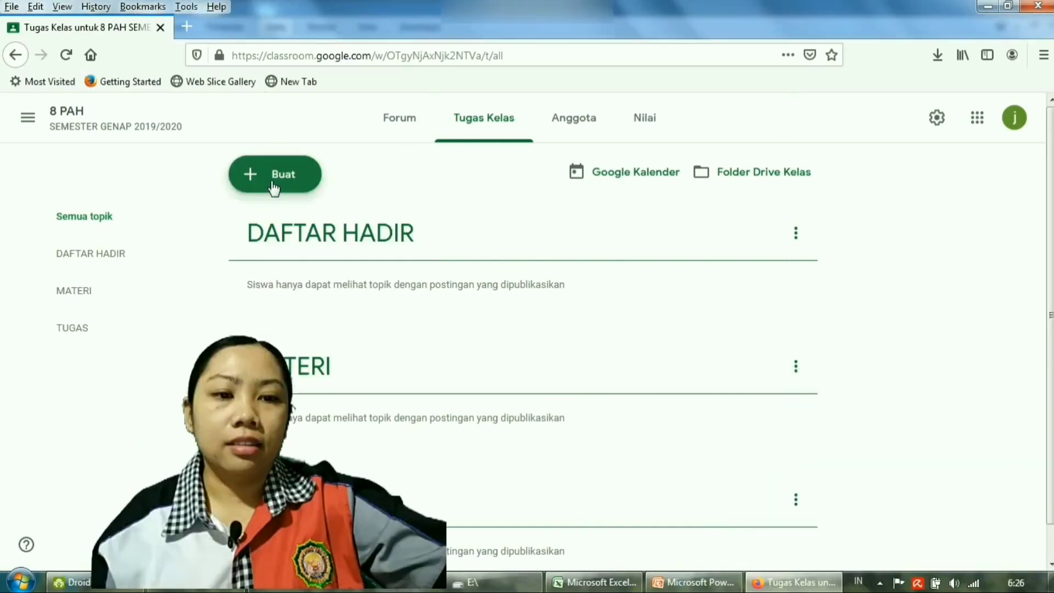
pyautogui.click(274, 187)
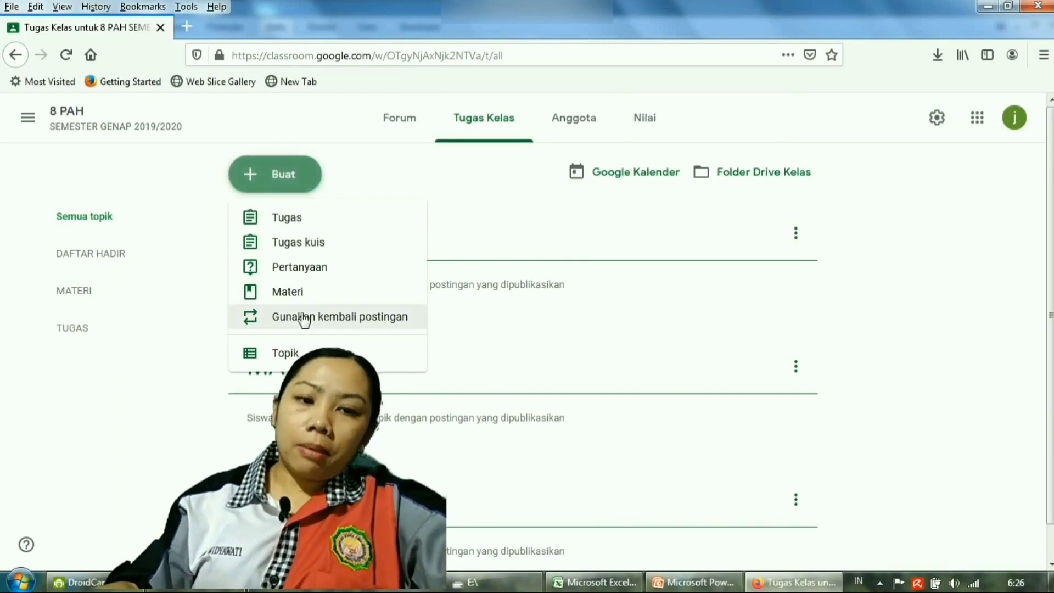
pyautogui.click(326, 272)
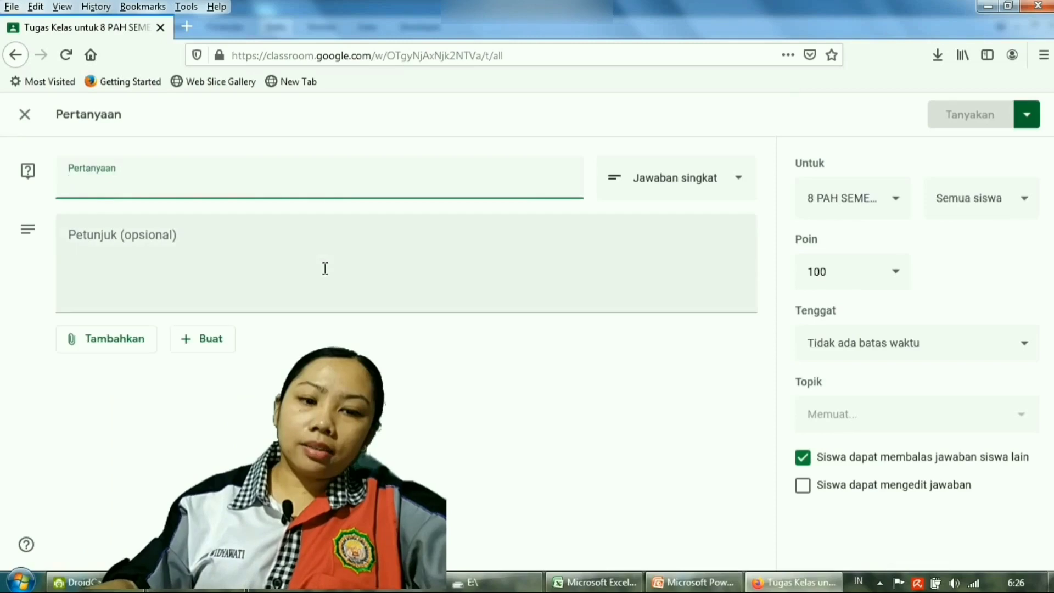
pyautogui.click(196, 187)
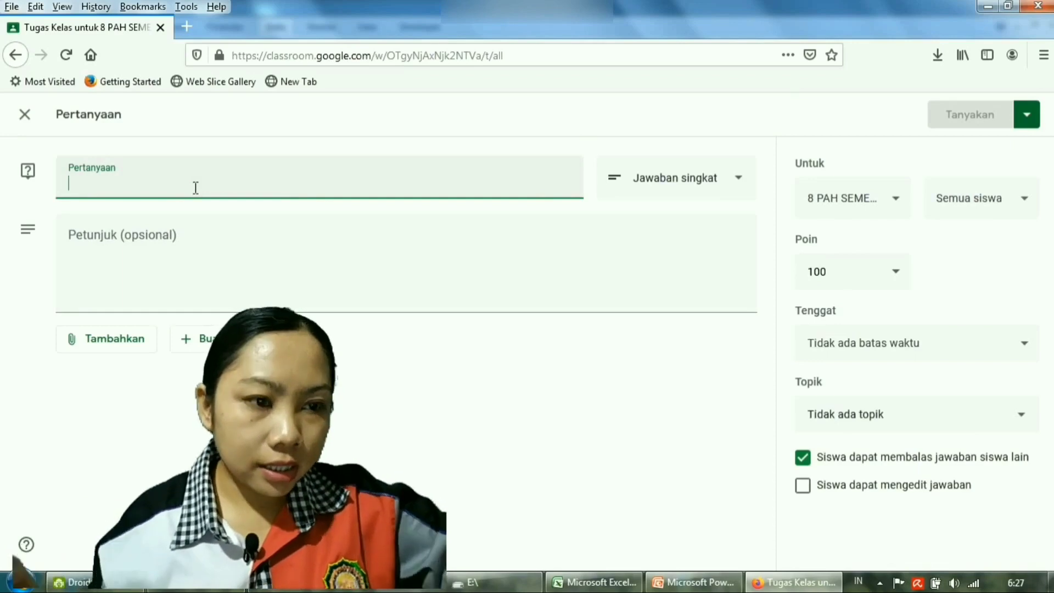
pyautogui.write('ABE')
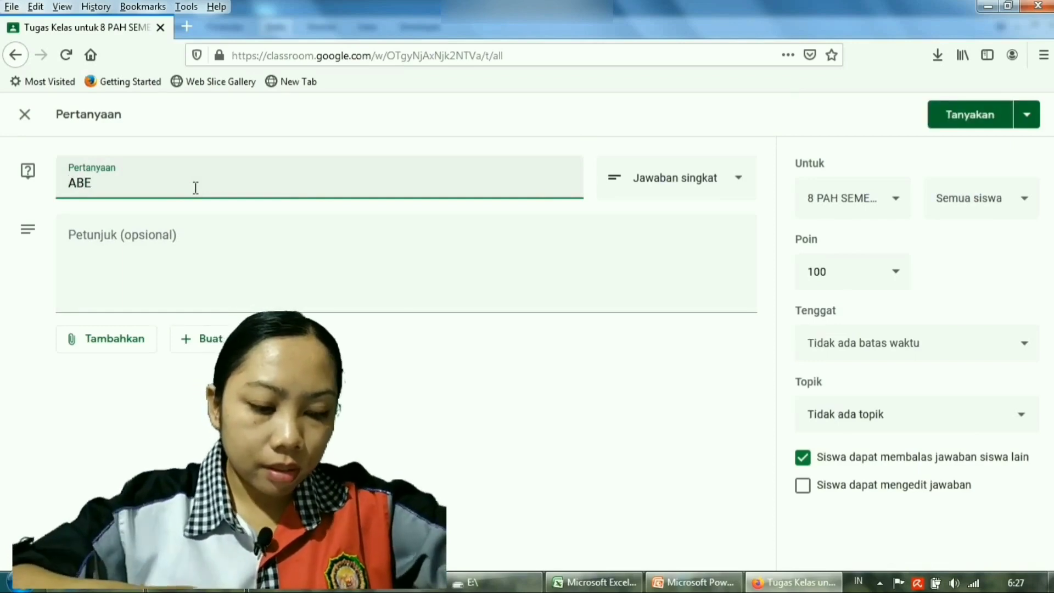
pyautogui.press('BackSpace')
pyautogui.press('BackSpace')
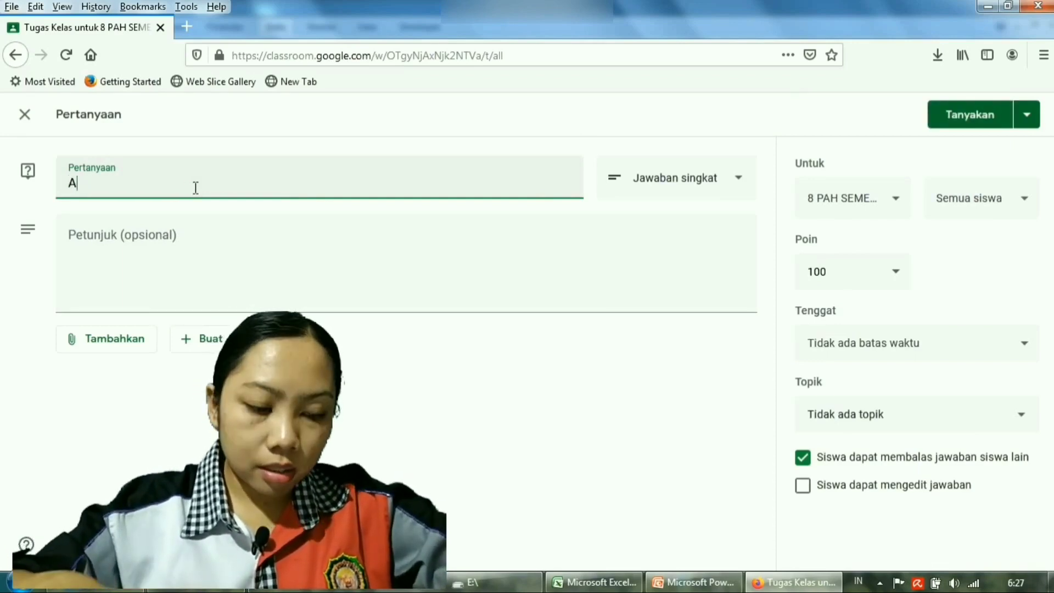
pyautogui.write('bsen')
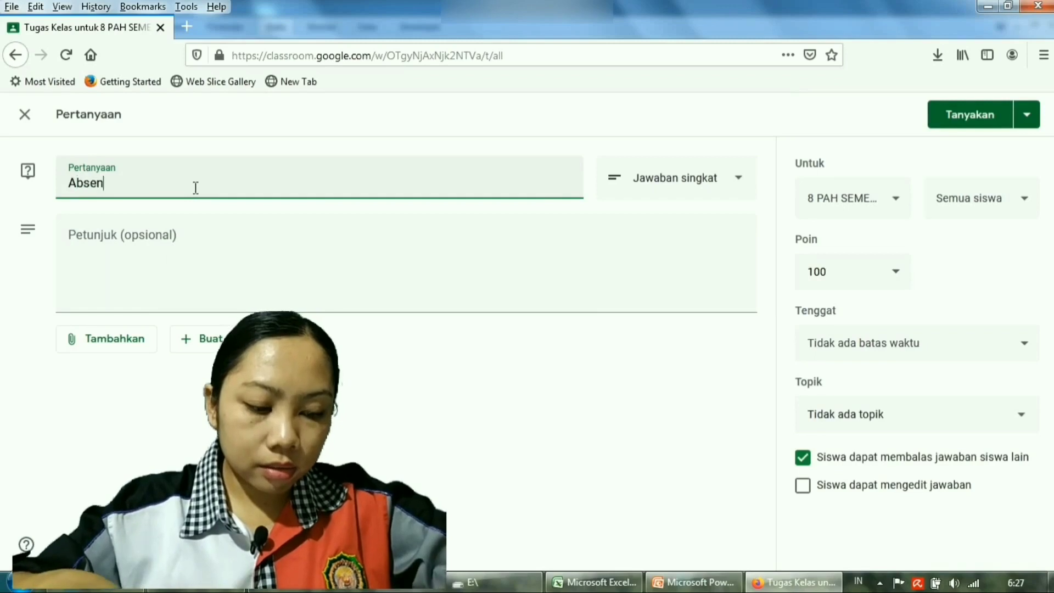
pyautogui.write('d')
pyautogui.press('BackSpace')
pyautogui.write('si Kehadiran 28 April 2020')
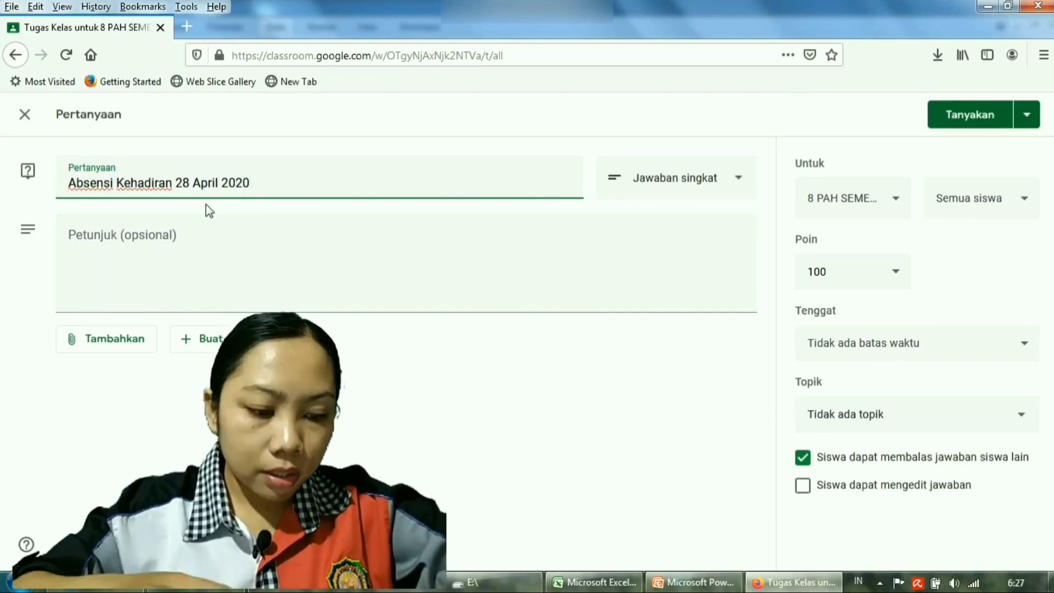
# Change the question type to Pilihan ganda and enter the instructions "Silahkan Klik Absensi Kehadiran Online".
pyautogui.click(736, 179)
pyautogui.click(709, 215)
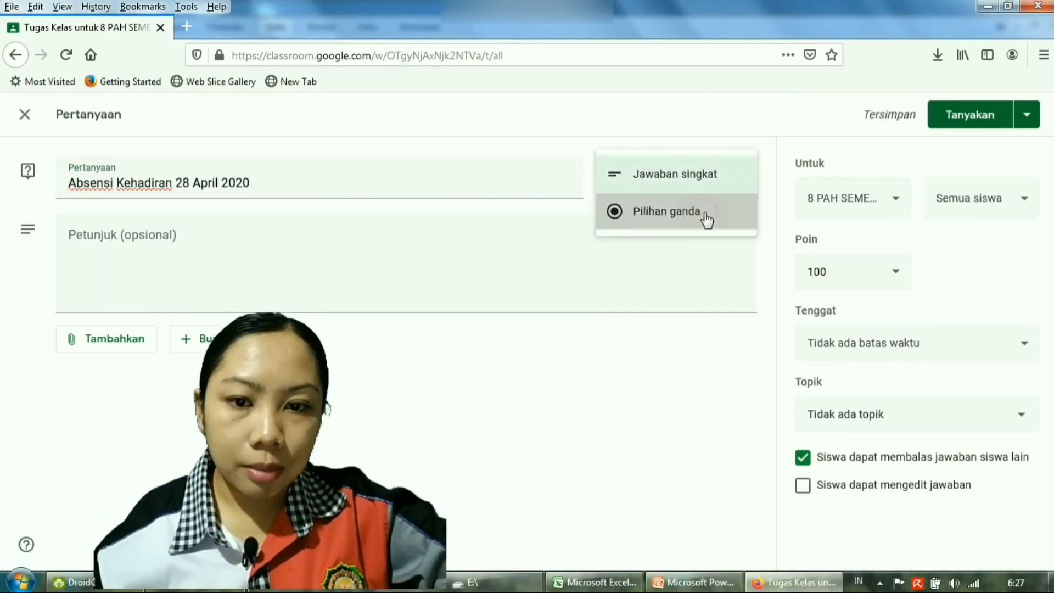
pyautogui.click(161, 245)
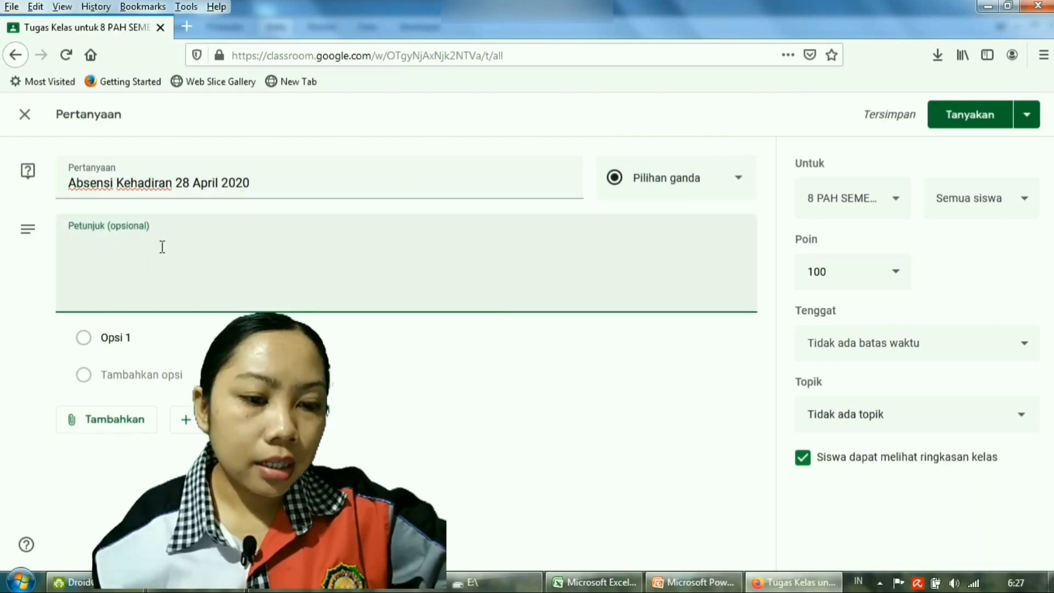
pyautogui.write('Silahkan Klik')
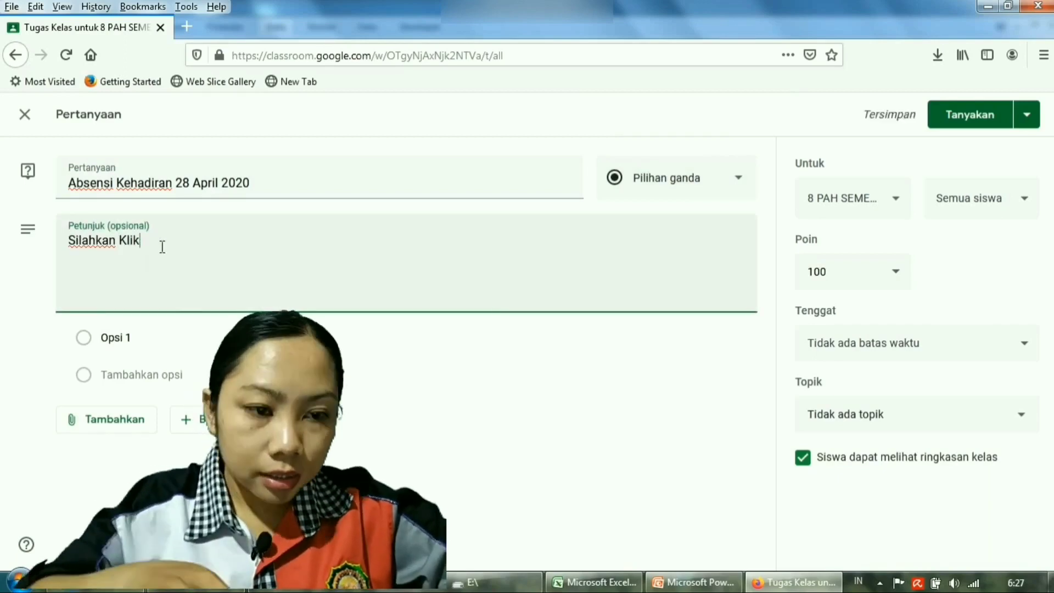
pyautogui.write(' Absensi Ke')
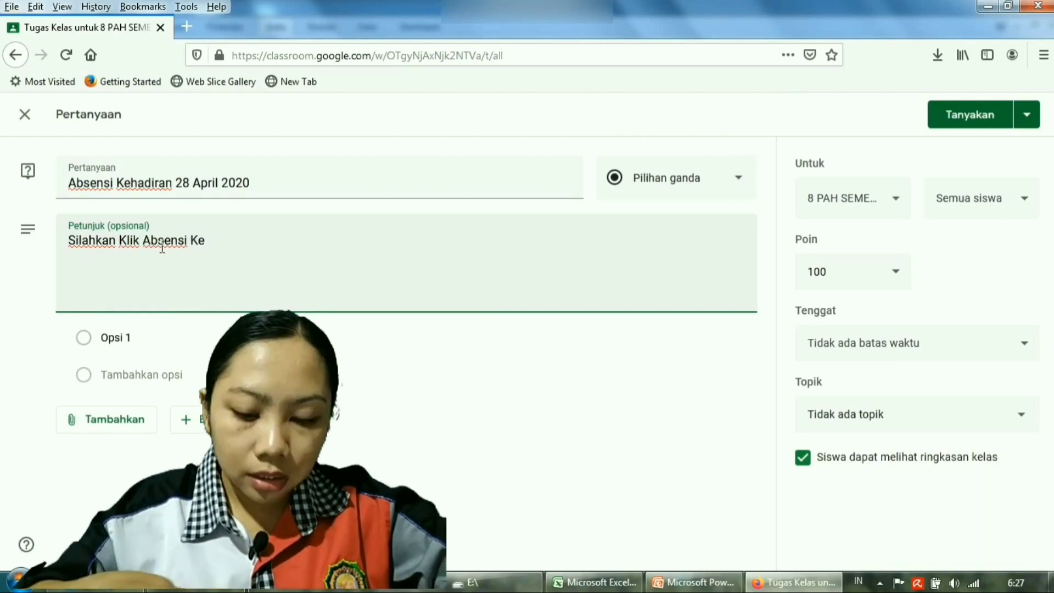
pyautogui.write('hadiran Online')
# Name the first answer option of the attendance question "Saya Hadir".
pyautogui.click(119, 337)
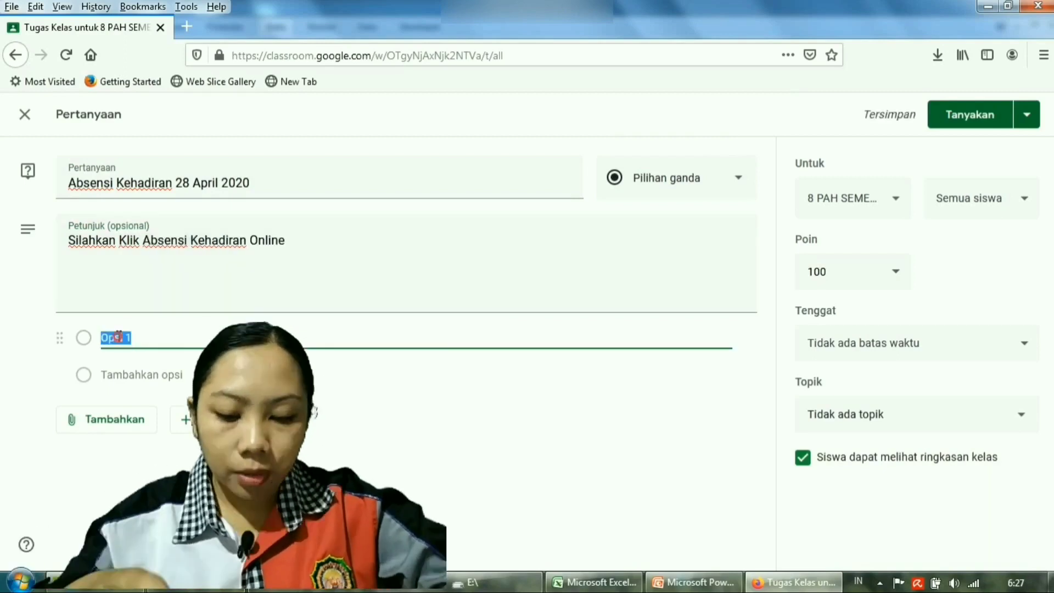
pyautogui.write('Say')
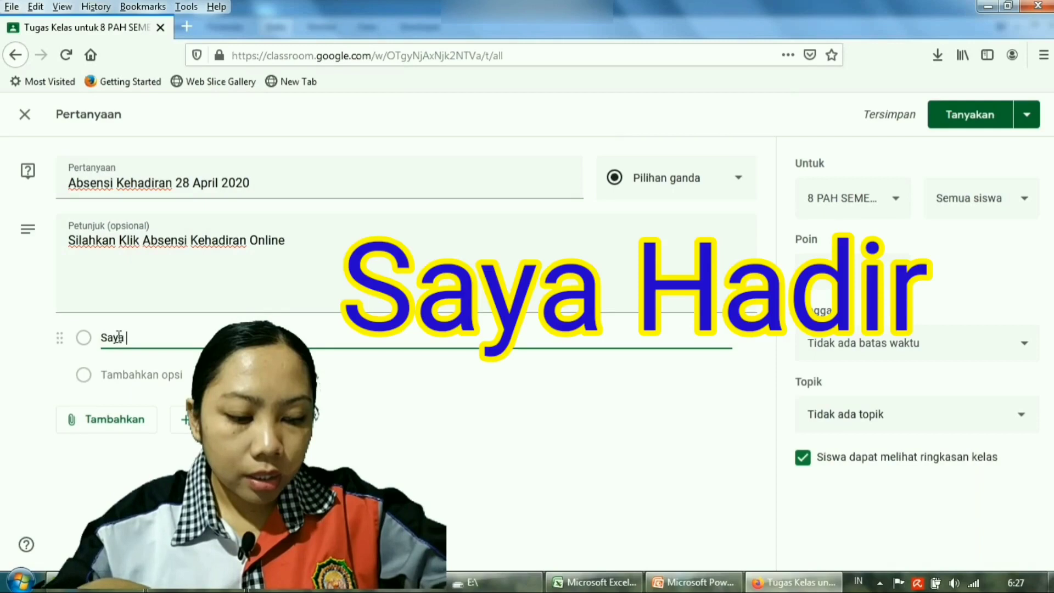
pyautogui.write('a')
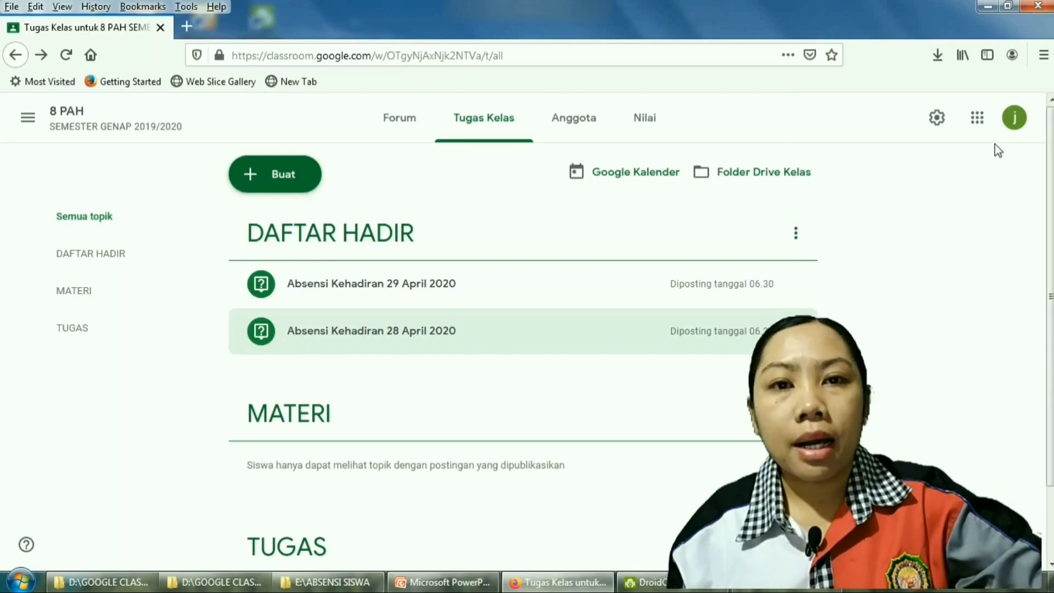
# Open the student answers for the posted question "Absensi Kehadiran 28 April 2020".
pyautogui.click(514, 324)
pyautogui.scroll(-3, 515, 328)
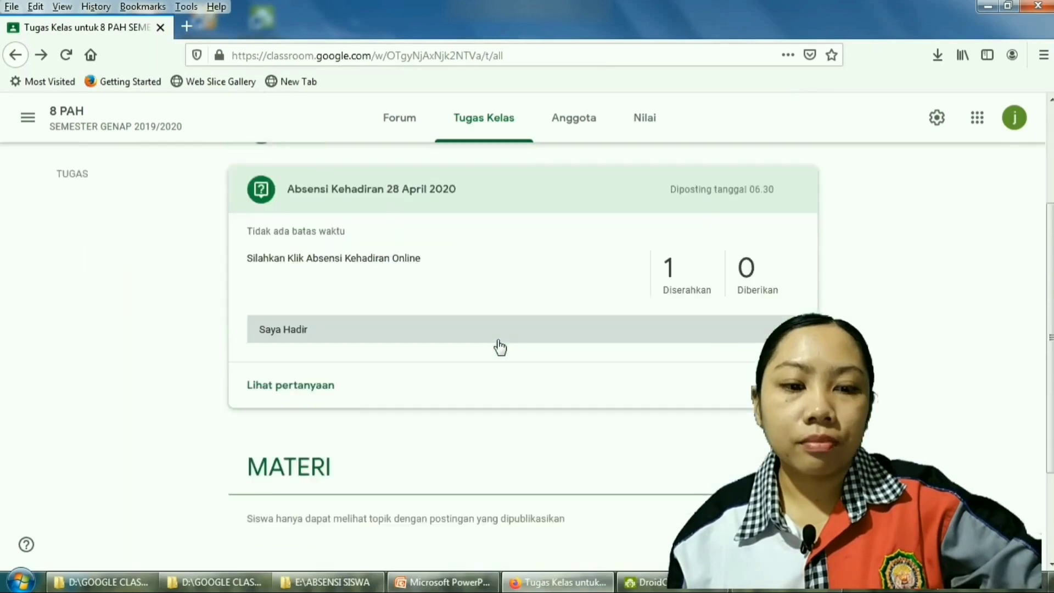
pyautogui.click(309, 385)
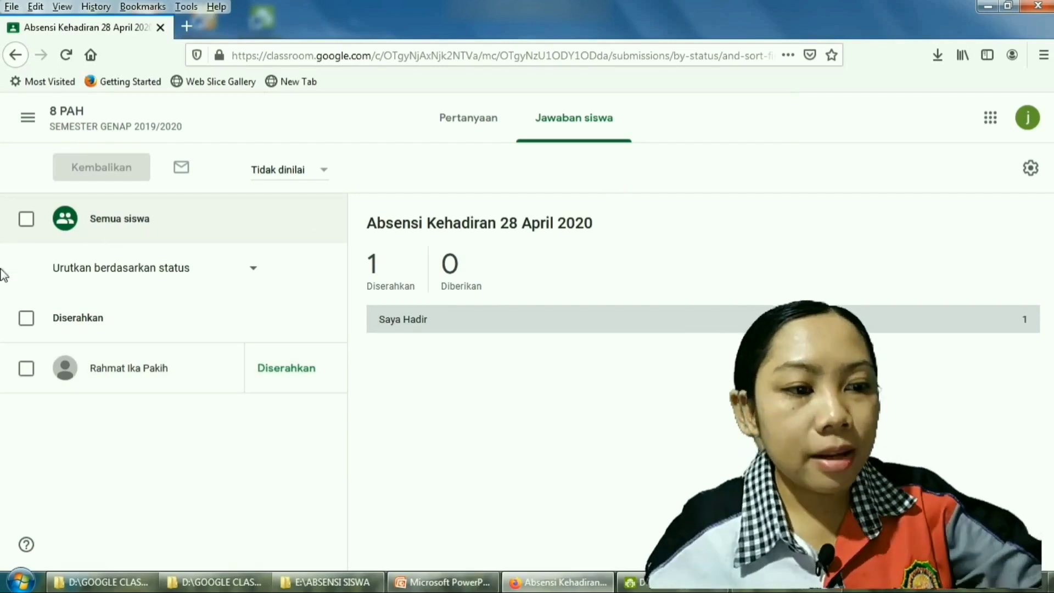
# Download only this question's grades as CSV and save the file Absensi_Kehadiran_28_April_2020.csv.
pyautogui.click(1031, 169)
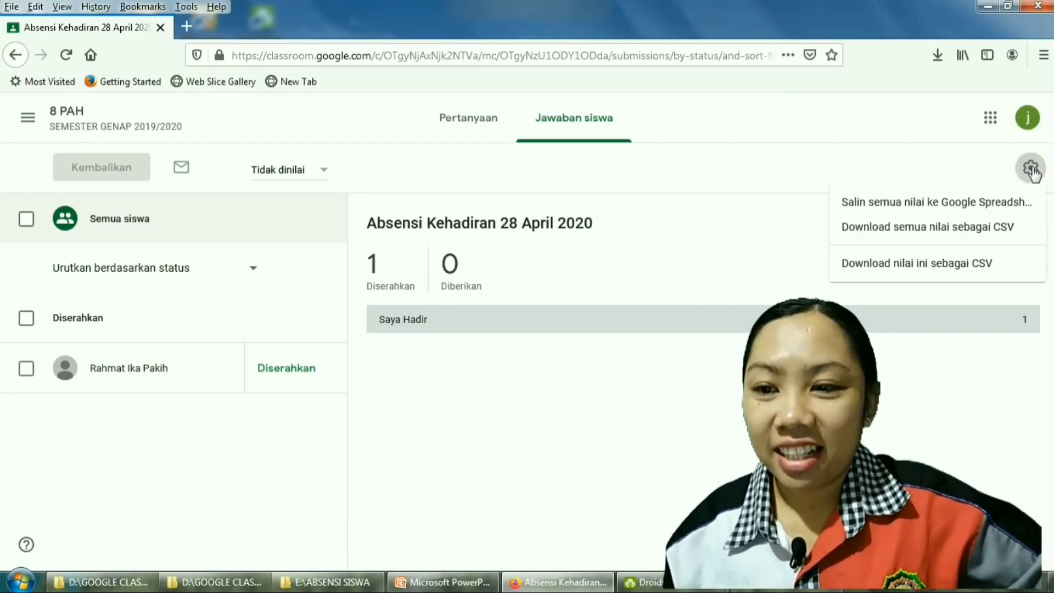
pyautogui.click(888, 266)
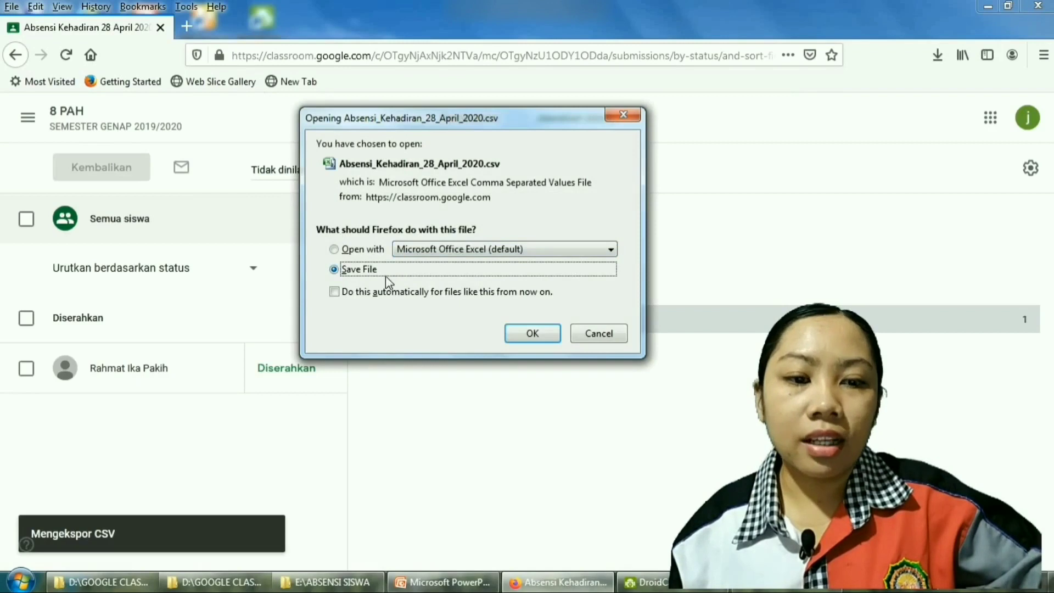
pyautogui.click(516, 334)
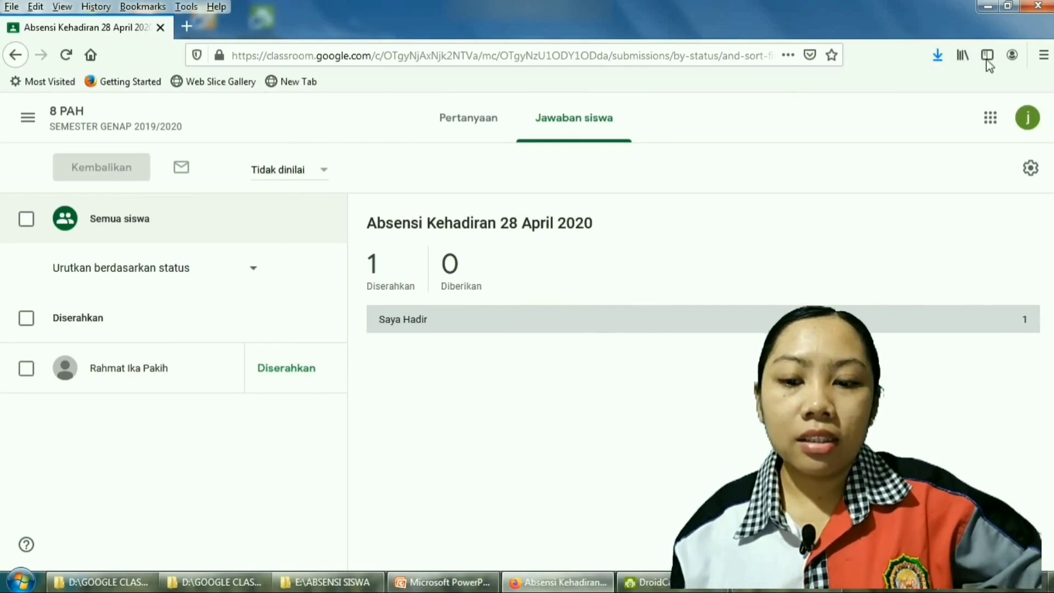
# Switch to Microsoft Office Excel 2007 with a blank workbook, maximise it and show the data import commands.
pyautogui.click(32, 587)
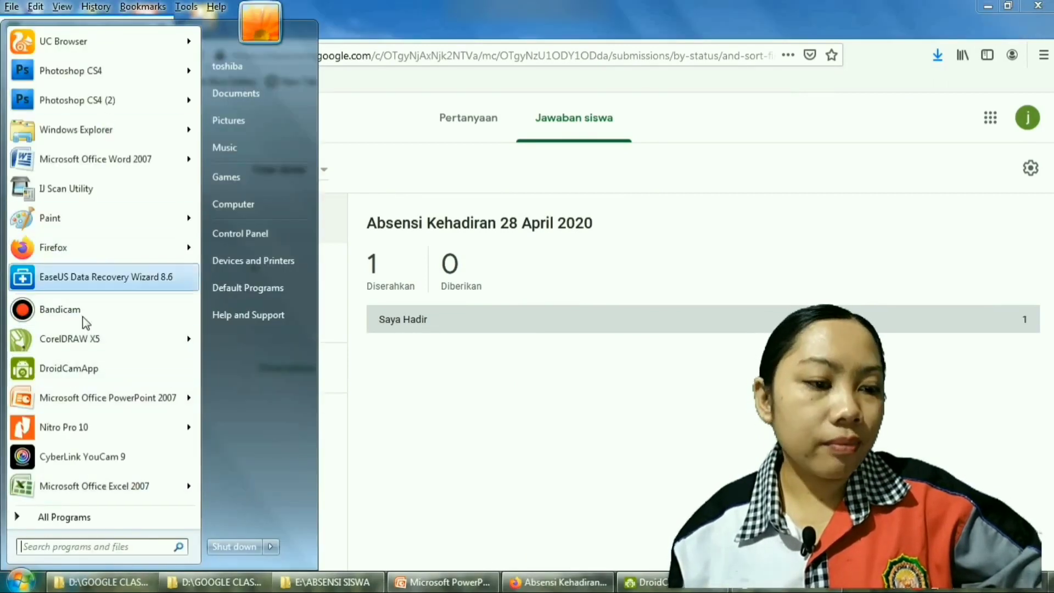
pyautogui.moveTo(69, 491)
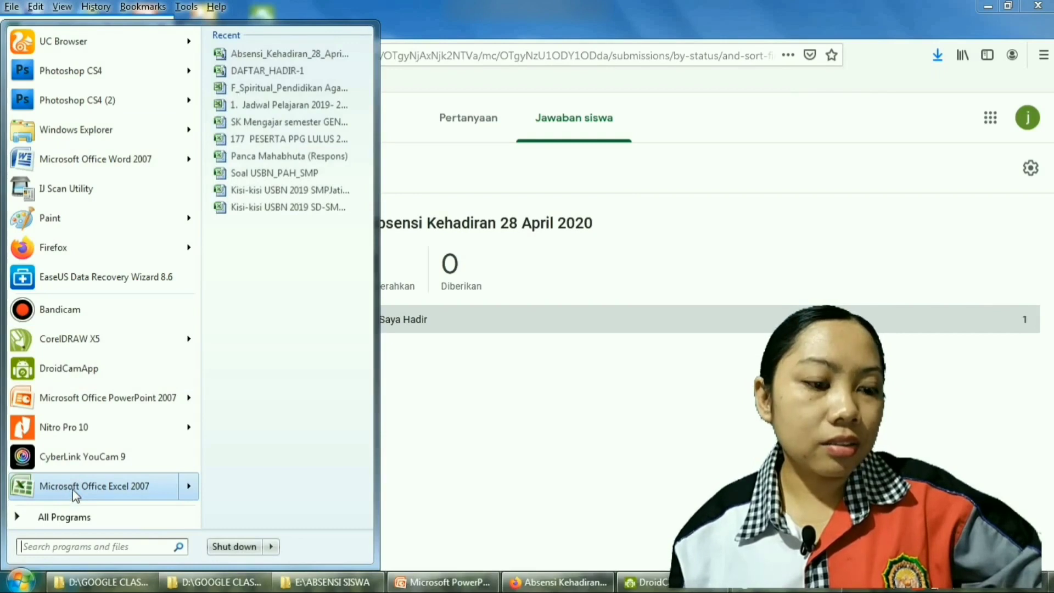
pyautogui.click(72, 489)
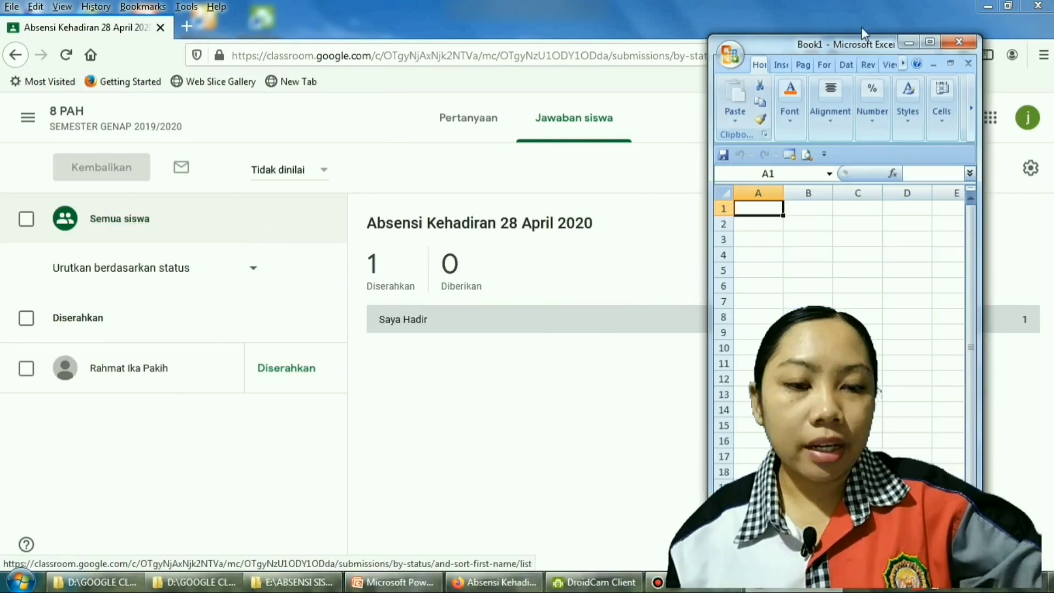
pyautogui.click(931, 41)
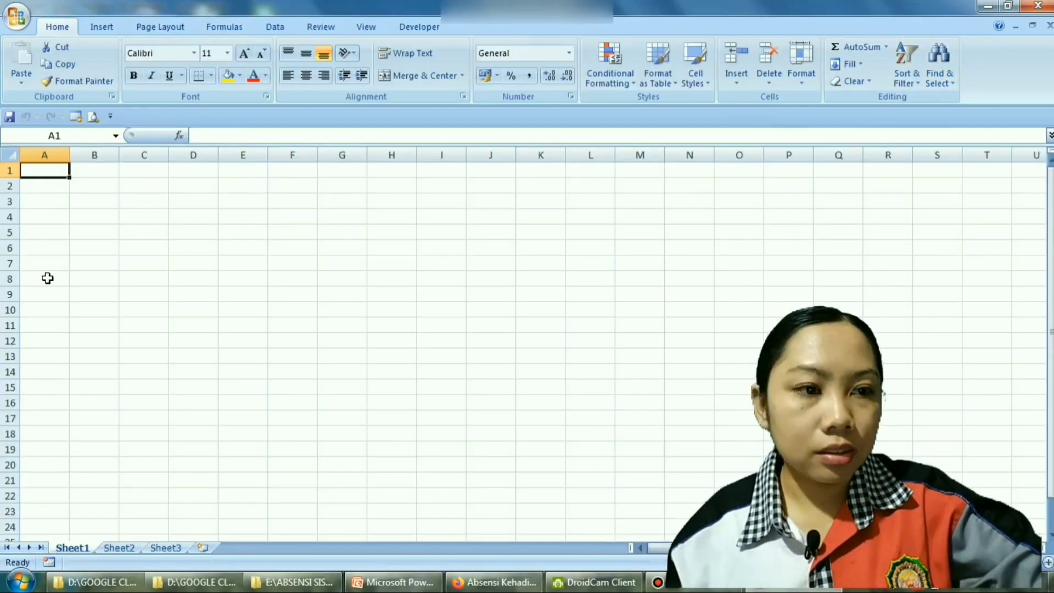
pyautogui.click(275, 28)
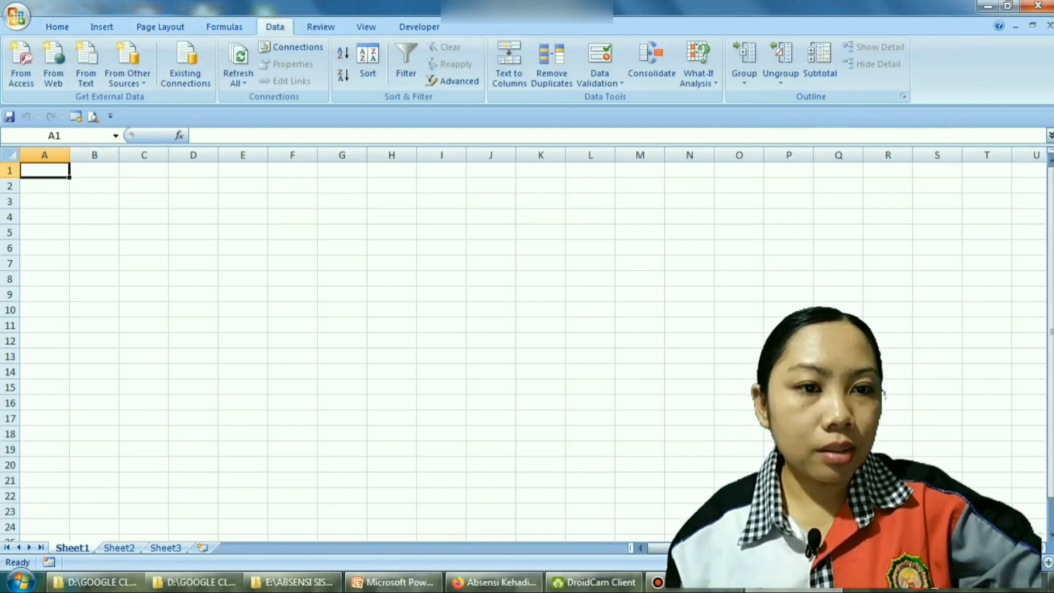
# Switch back to Firefox and open the folder containing the newest downloaded Absensi_Kehadiran_28_April_2020.csv.
pyautogui.click(484, 583)
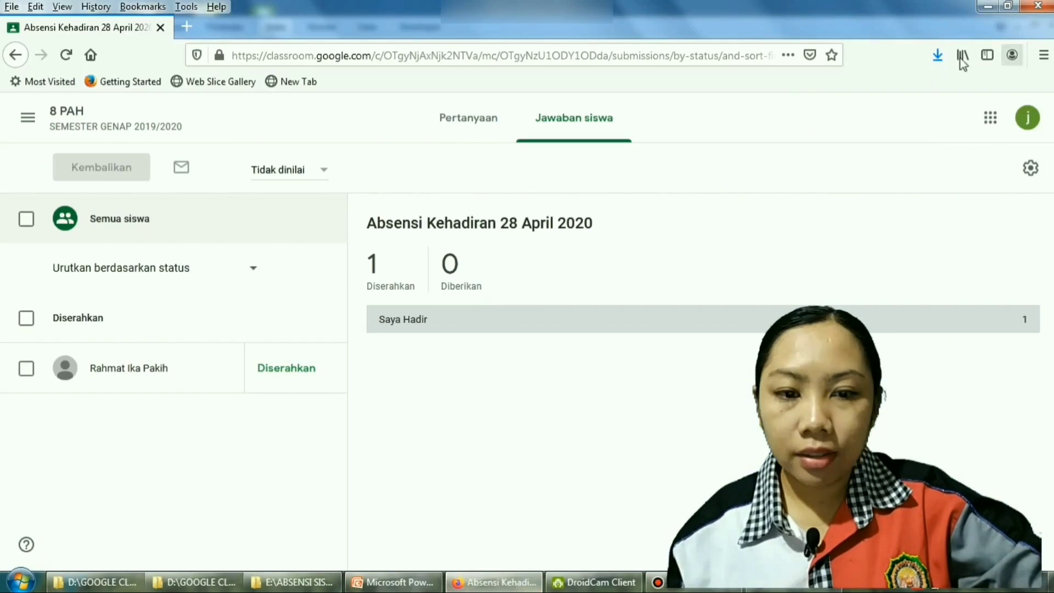
pyautogui.click(939, 57)
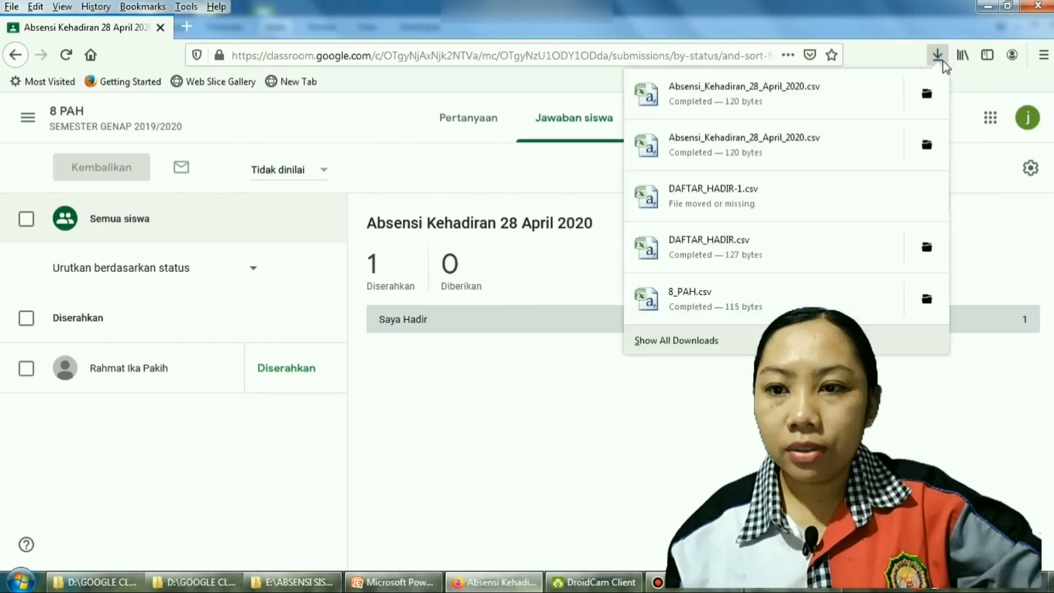
pyautogui.rightClick(725, 93)
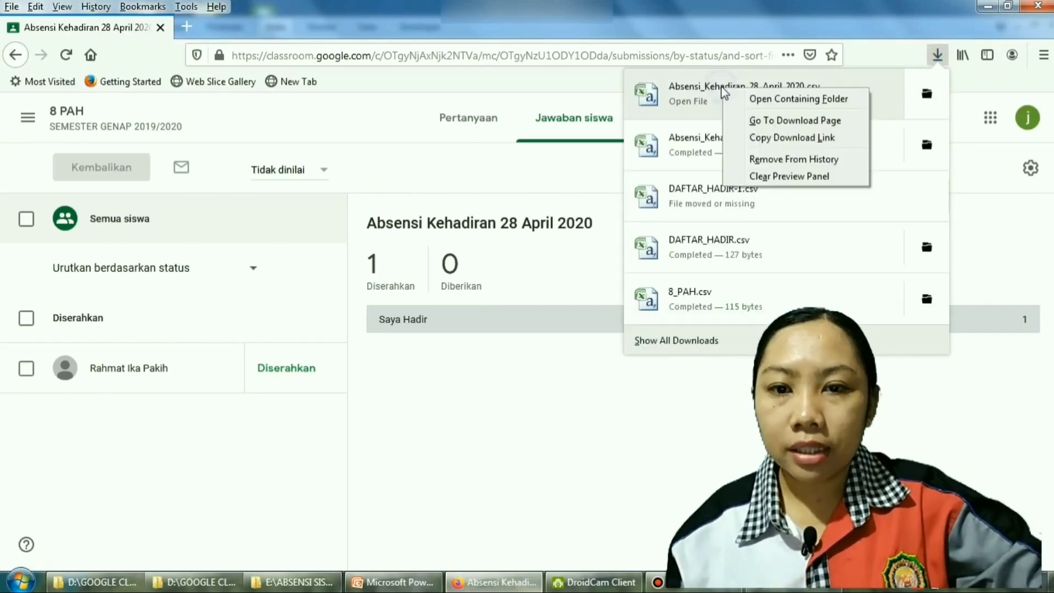
pyautogui.click(752, 101)
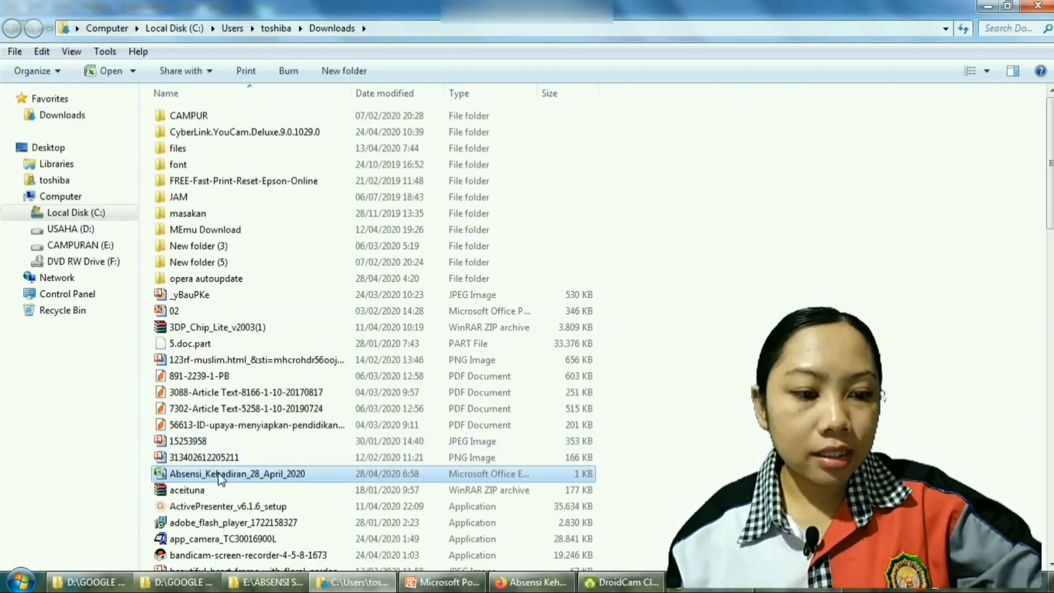
# Try to move Absensi_Kehadiran_28_April_2020 from Downloads into the ABSENSI SISWA folder on drive CAMPURAN (E:).
pyautogui.rightClick(219, 472)
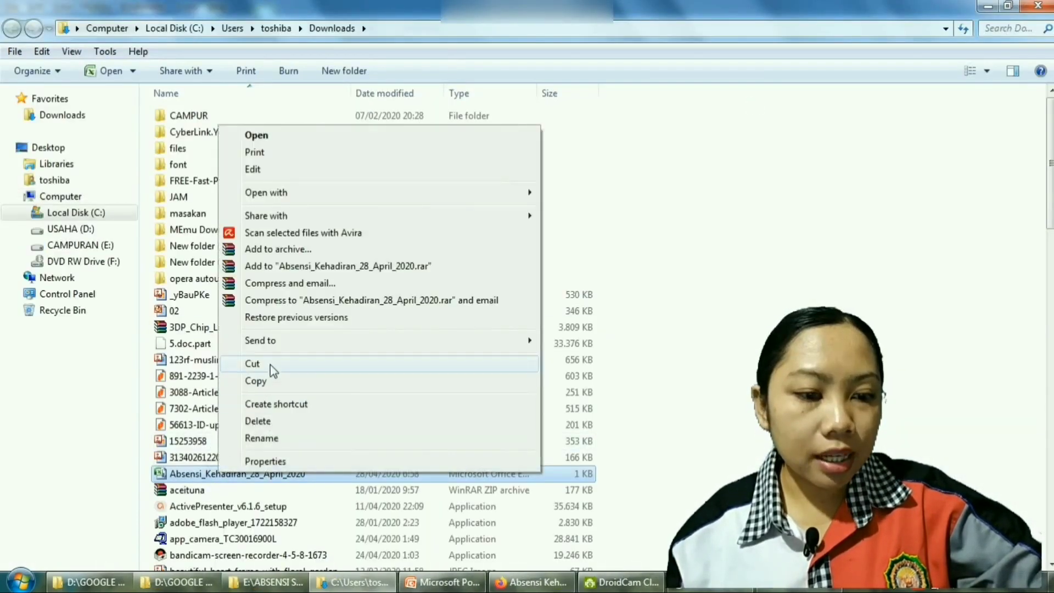
pyautogui.click(270, 365)
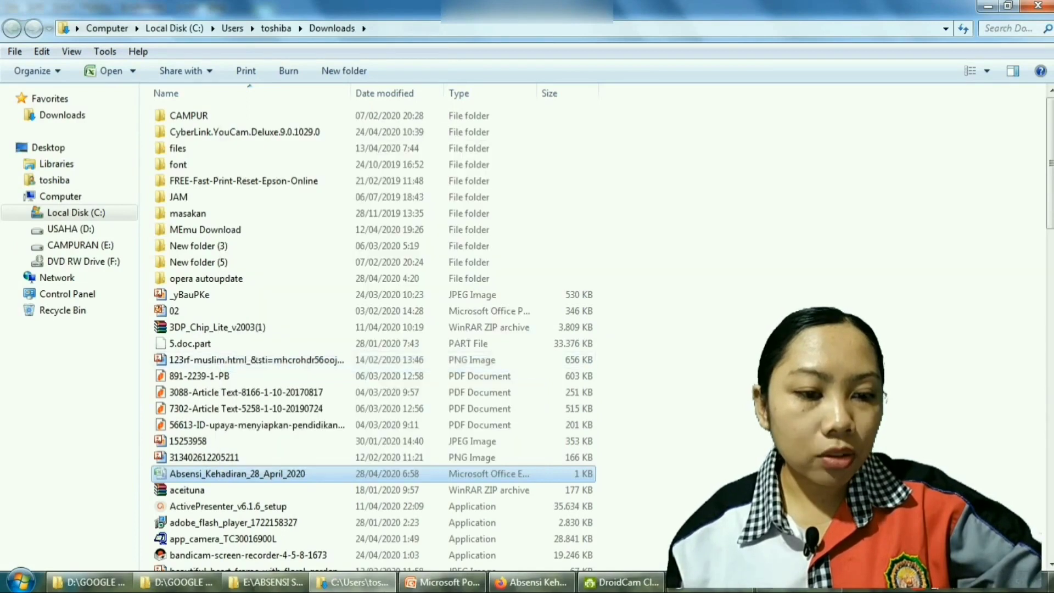
pyautogui.click(78, 245)
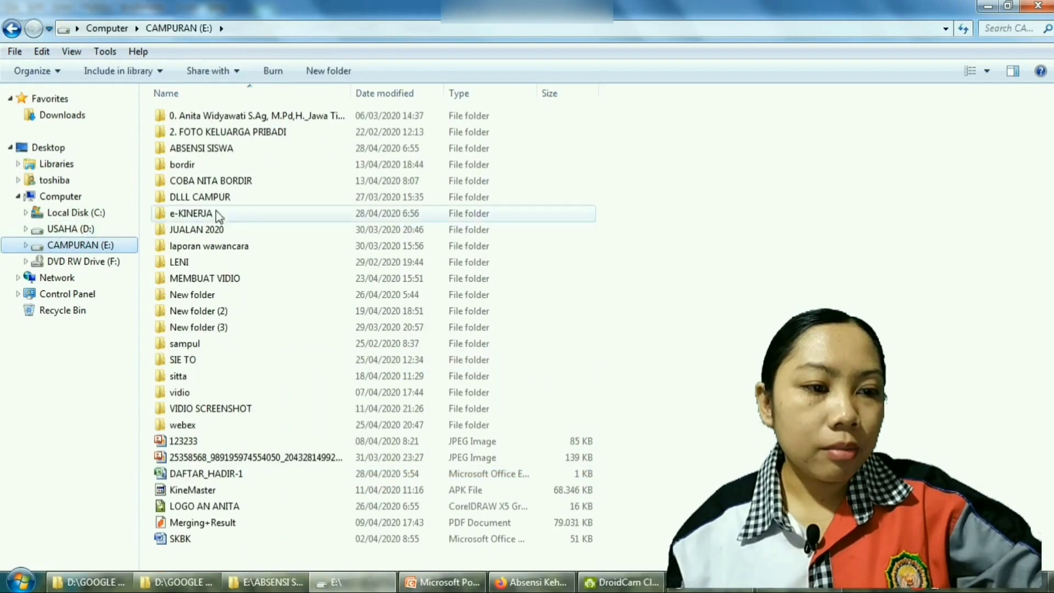
pyautogui.doubleClick(233, 149)
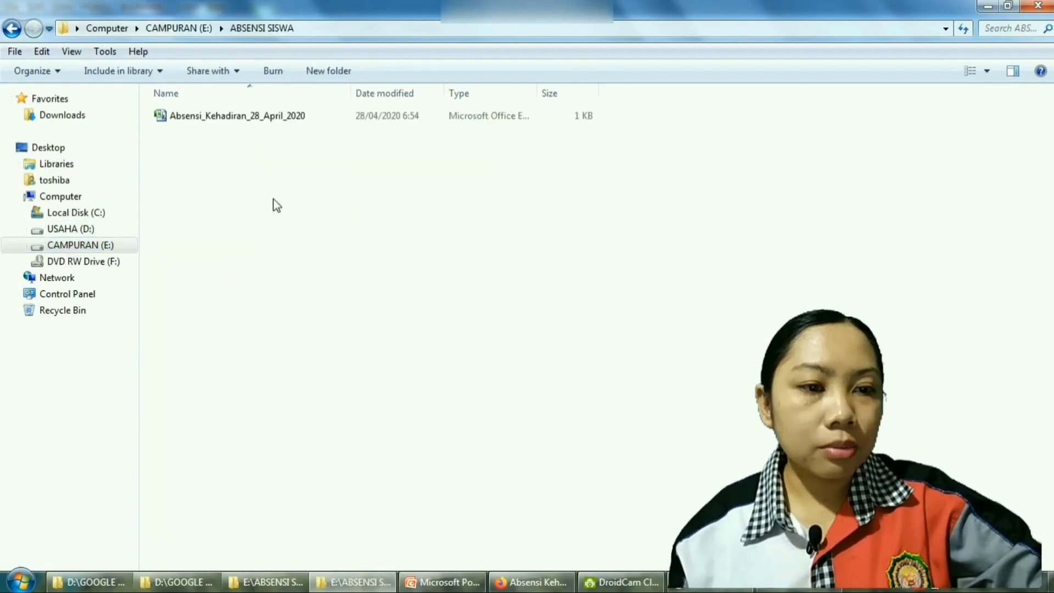
pyautogui.rightClick(270, 184)
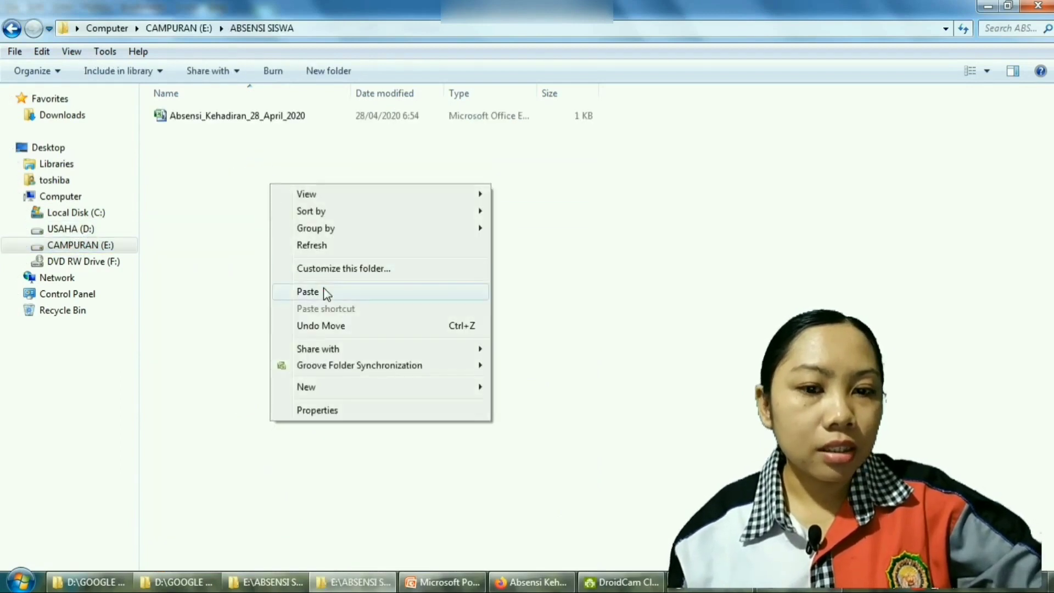
pyautogui.click(308, 292)
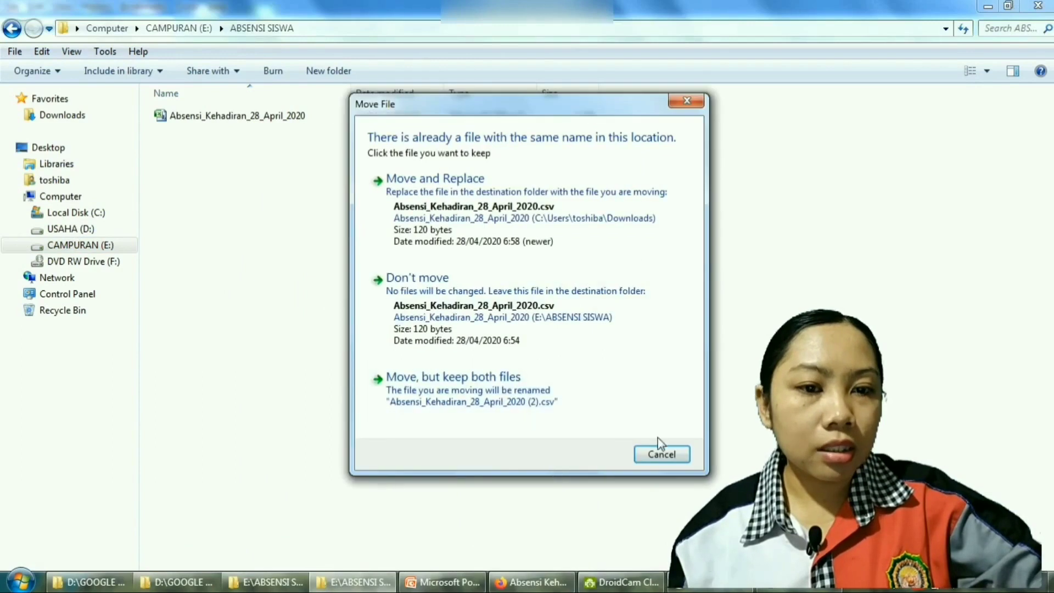
pyautogui.click(679, 456)
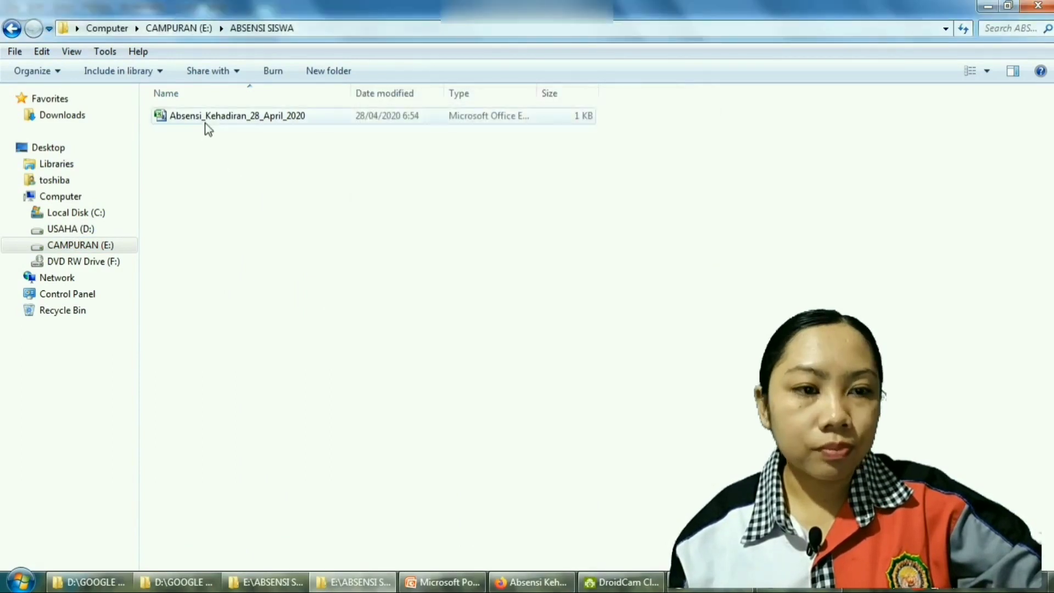
# Switch to Excel and start a text import of Absensi_Kehadiran_28_April_2020 from the ABSENSI SISWA folder on drive E:.
pyautogui.click(785, 589)
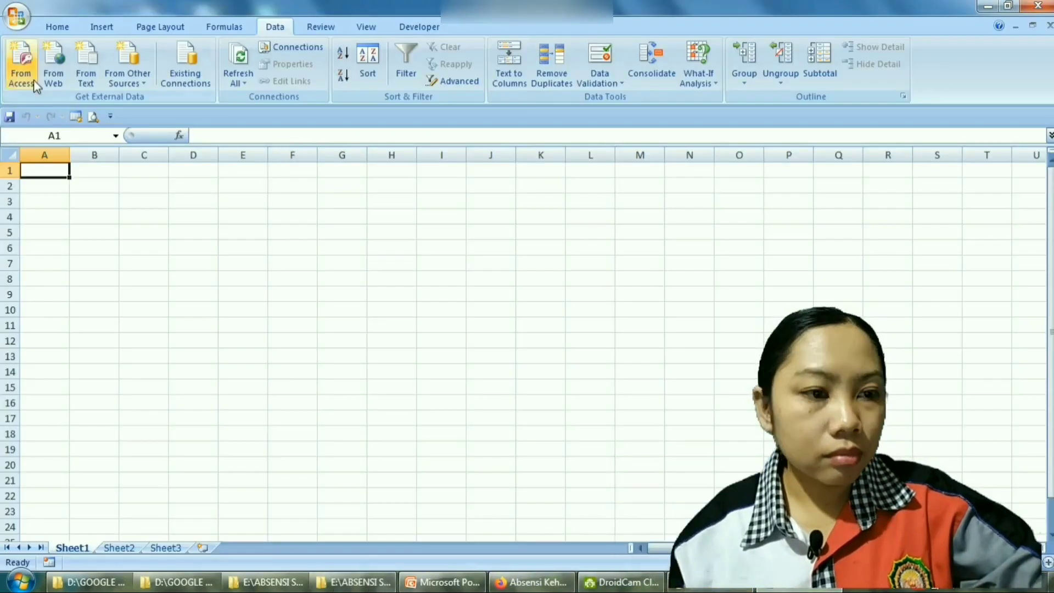
pyautogui.click(87, 63)
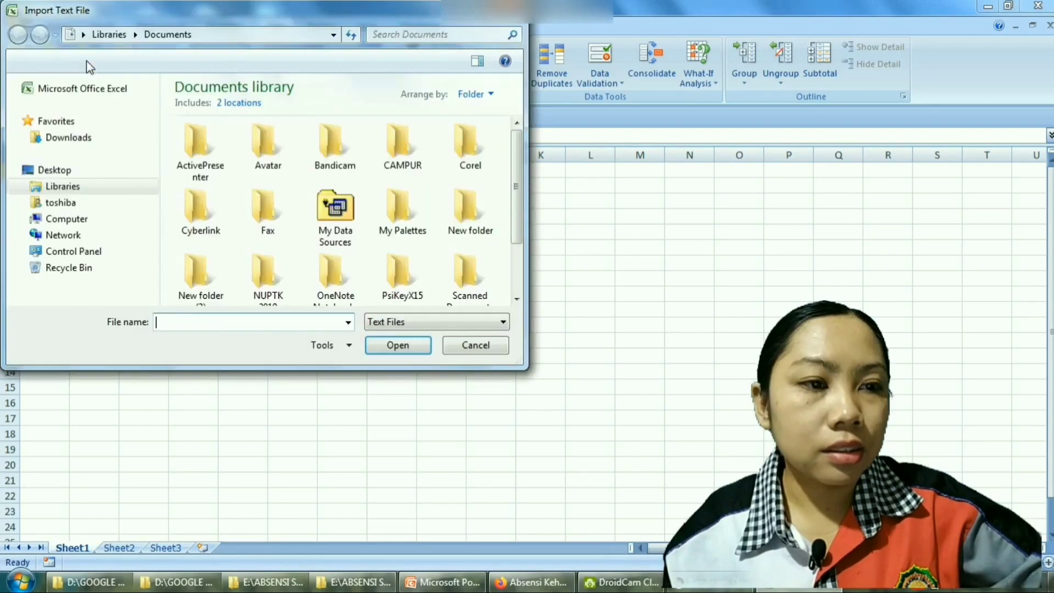
pyautogui.click(88, 267)
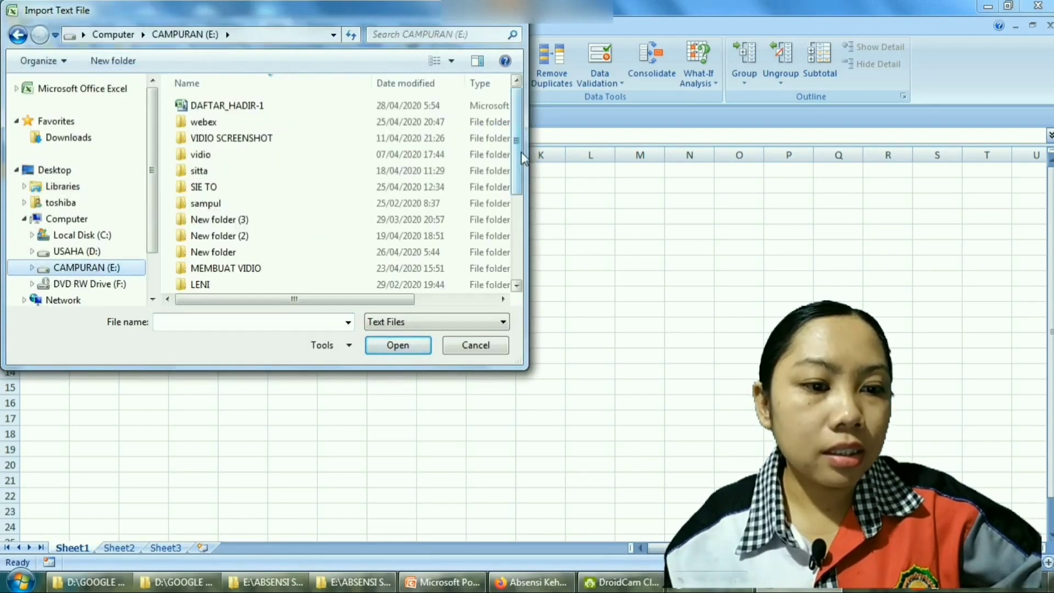
pyautogui.scroll(-2, 521, 199)
pyautogui.moveTo(521, 199); pyautogui.dragTo(520, 251)
pyautogui.doubleClick(201, 252)
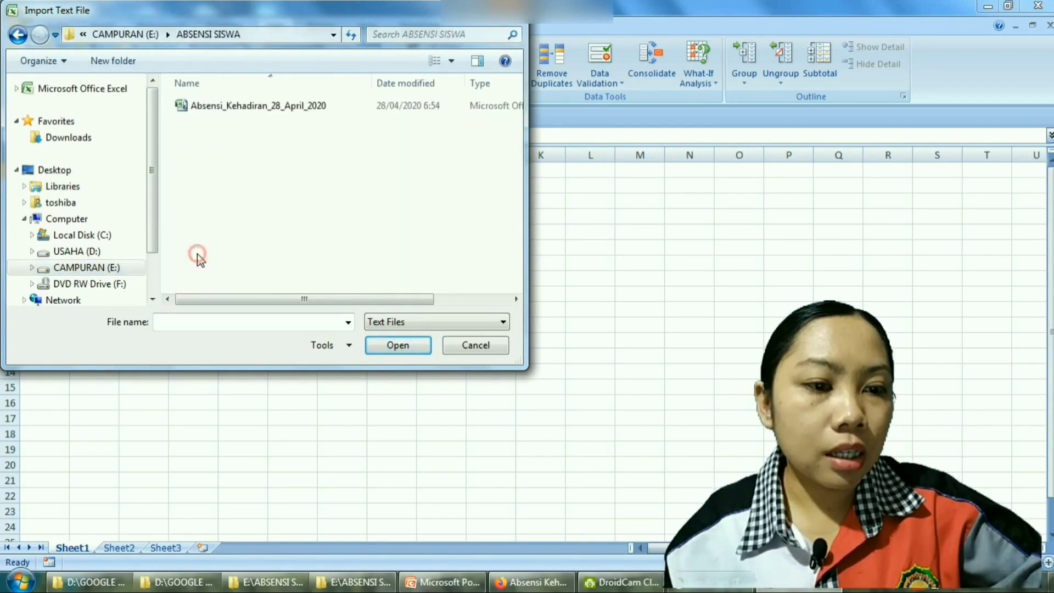
pyautogui.click(231, 115)
pyautogui.click(398, 347)
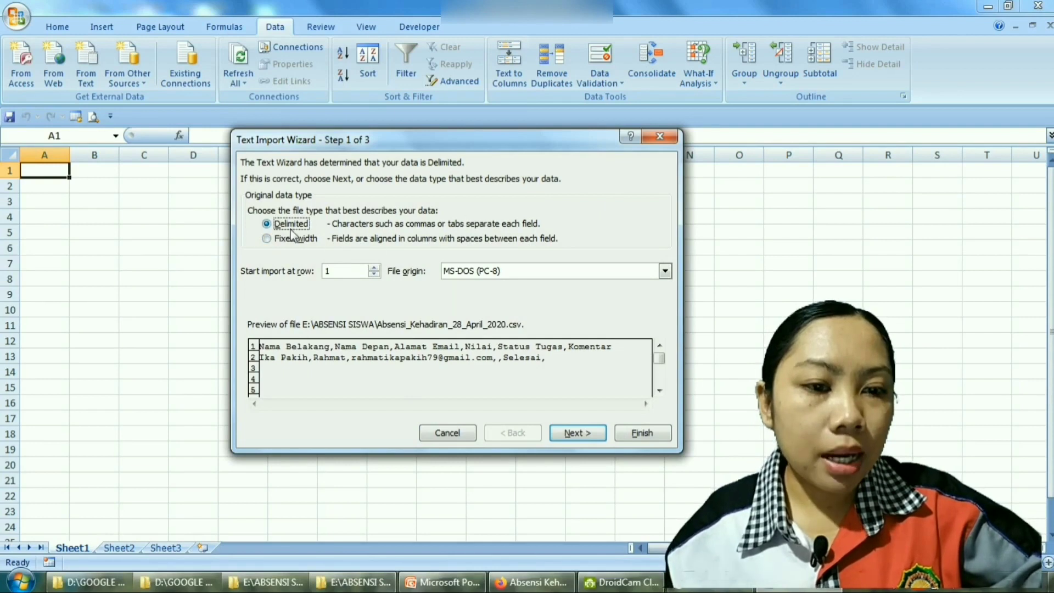
# Import the delimited file with Tab and Comma delimiters into the existing worksheet at cell A1, and minimise Excel.
pyautogui.click(576, 434)
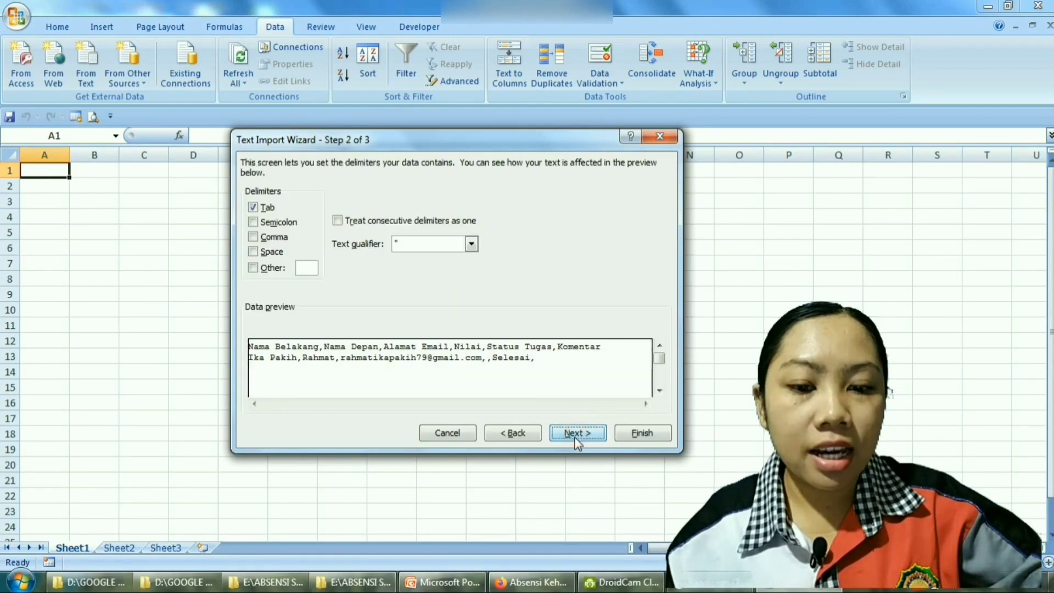
pyautogui.click(254, 237)
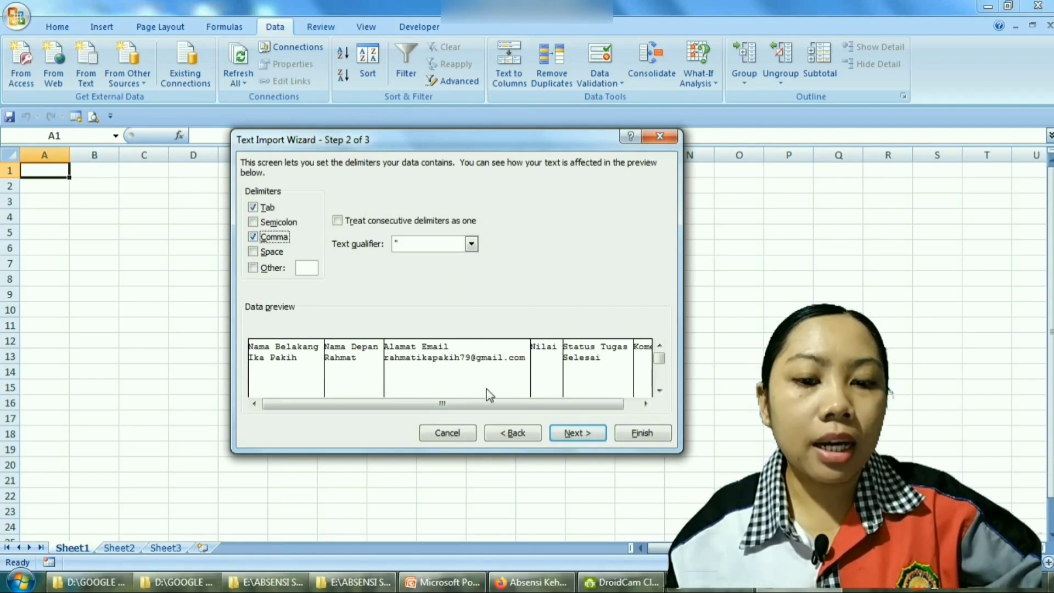
pyautogui.click(587, 434)
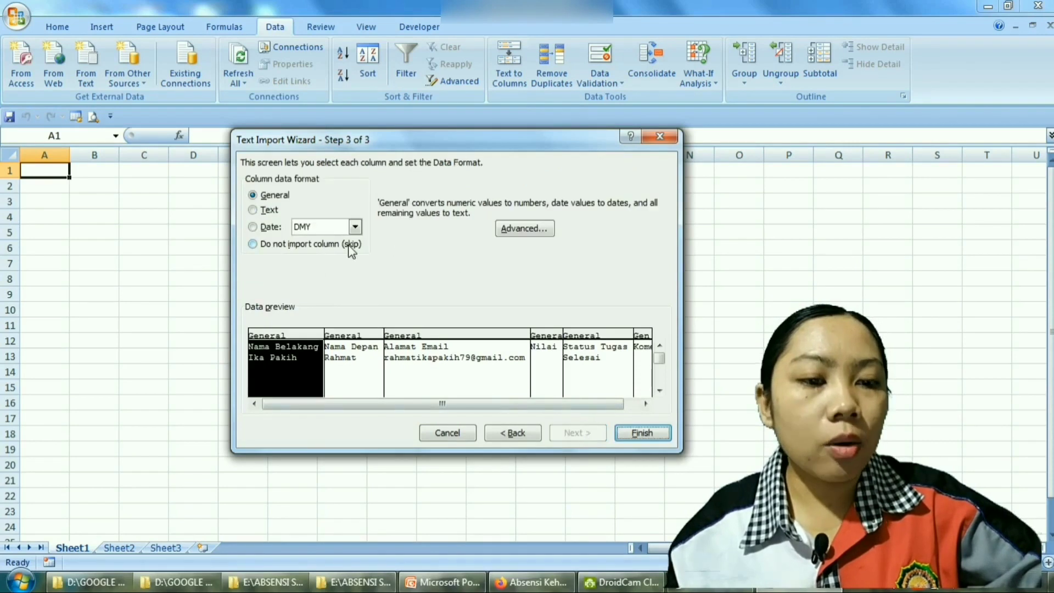
pyautogui.click(643, 433)
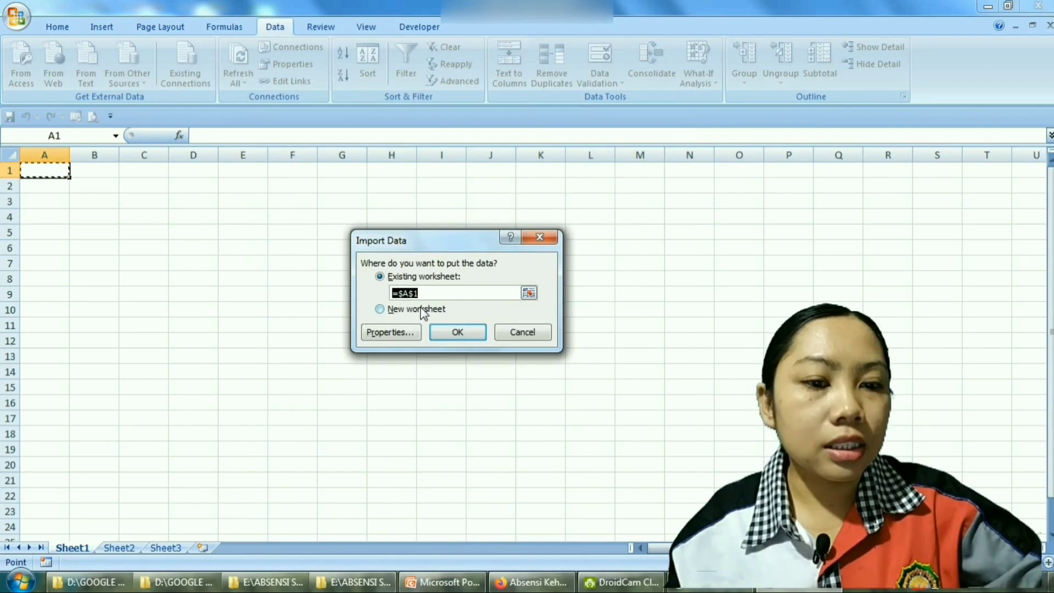
pyautogui.click(458, 333)
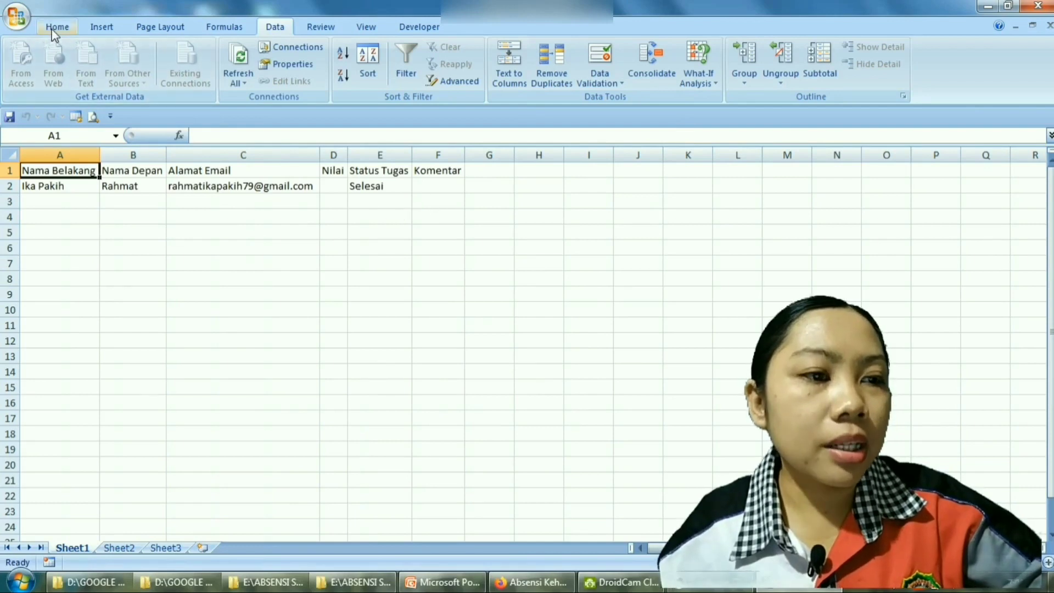
pyautogui.click(987, 7)
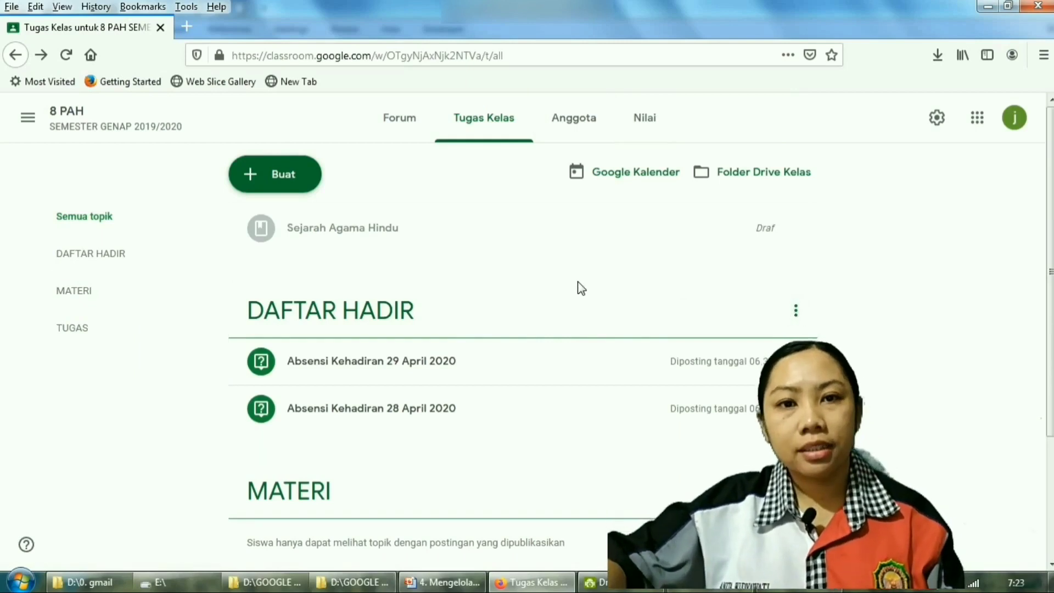
# Create a new Materi post in 8 PAH's classwork and title it "Buku Bahan Ajar".
pyautogui.scroll(-3, 581, 288)
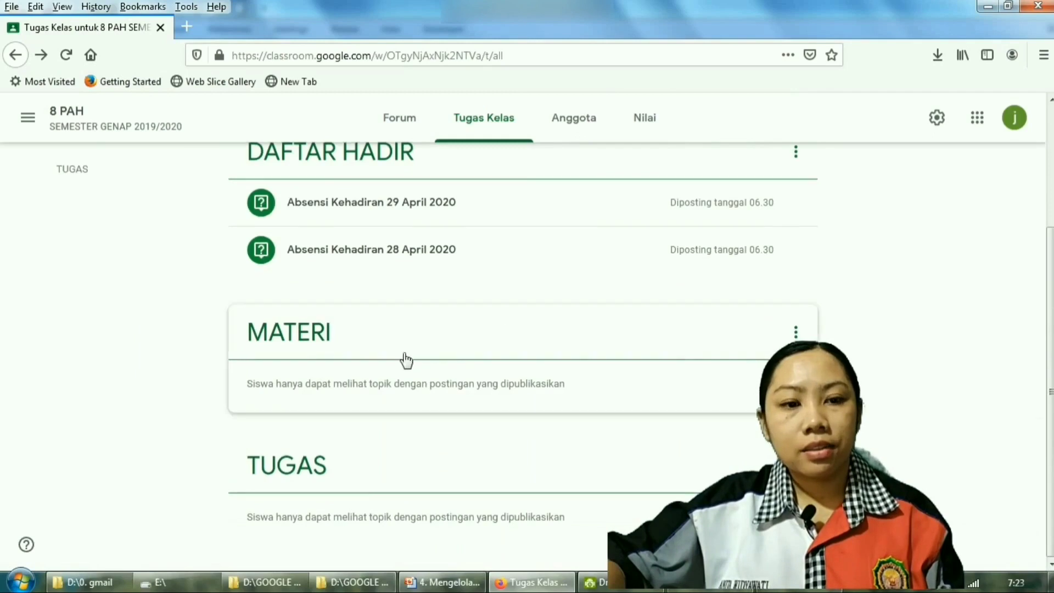
pyautogui.scroll(3, 407, 361)
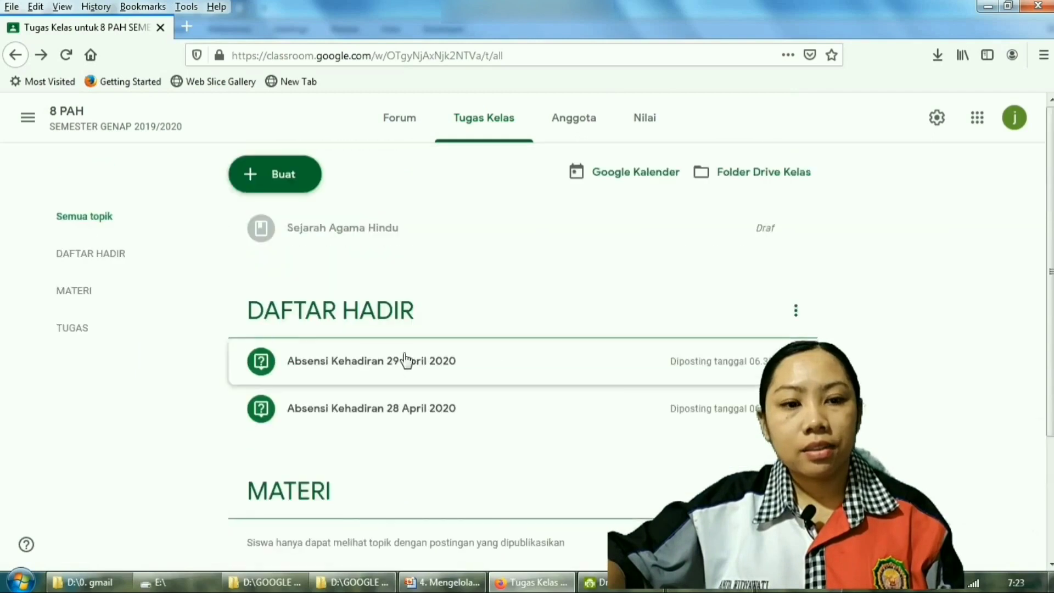
pyautogui.click(274, 187)
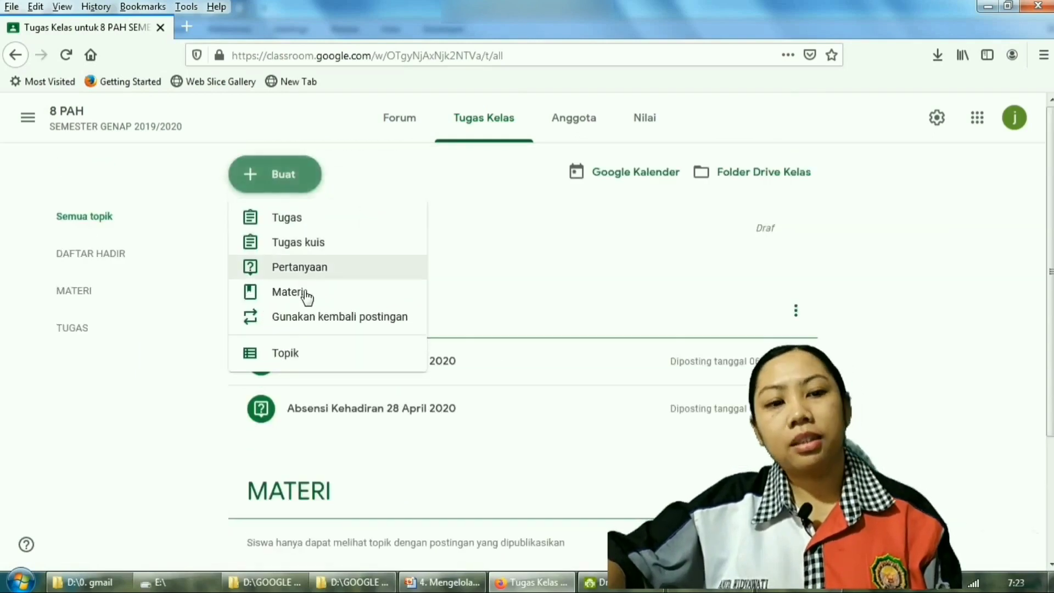
pyautogui.click(306, 297)
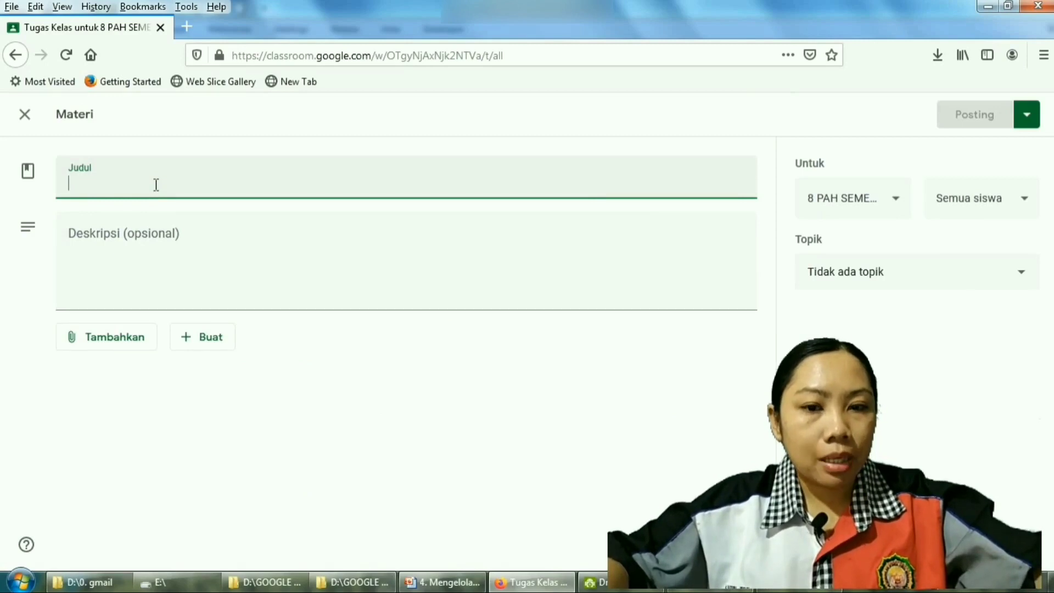
pyautogui.write('BUKU')
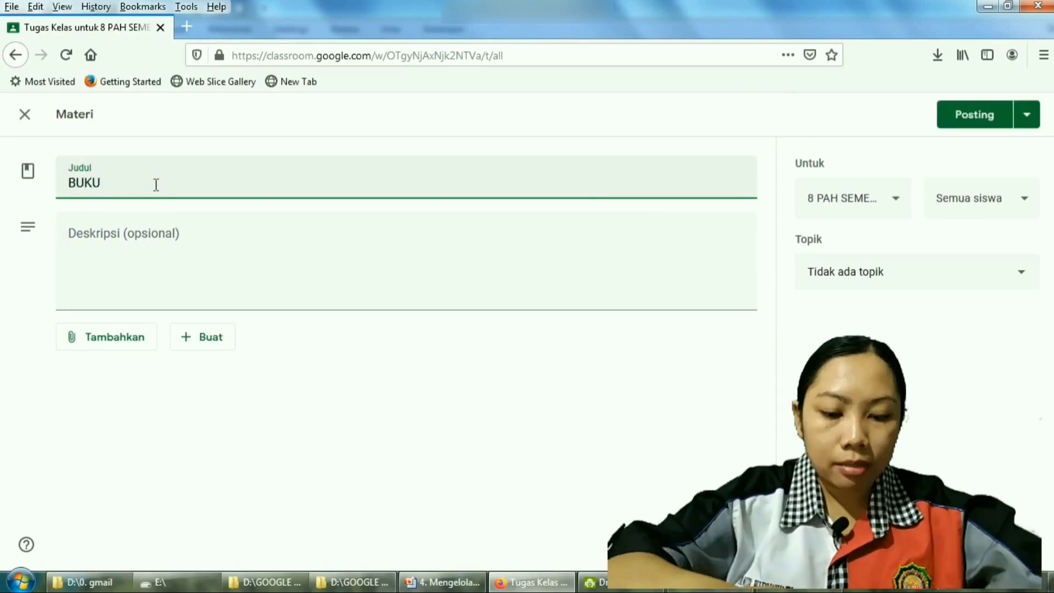
pyautogui.press('BackSpace')
pyautogui.press('BackSpace')
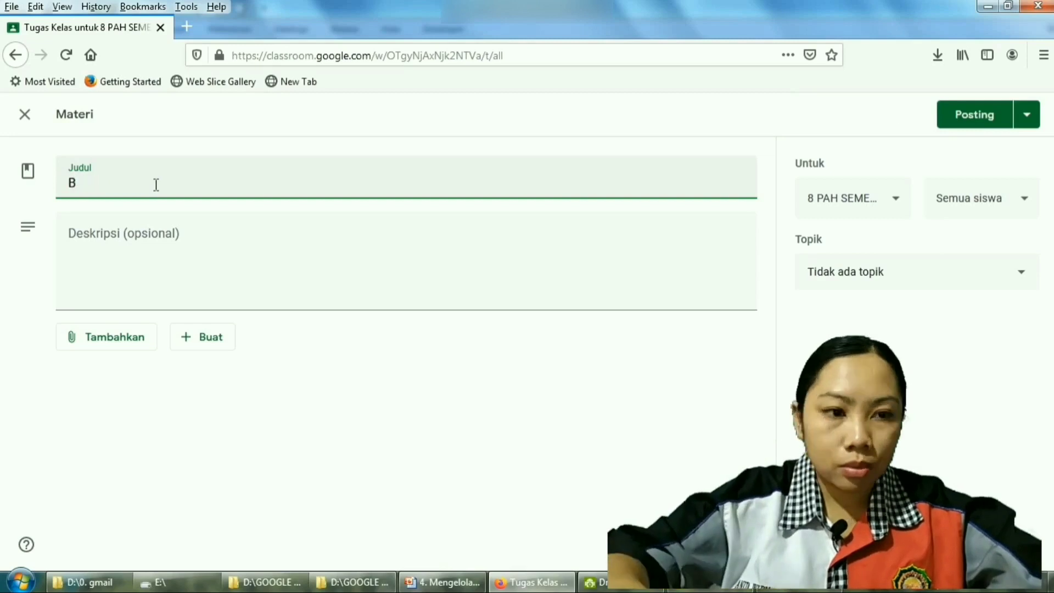
pyautogui.write('uku')
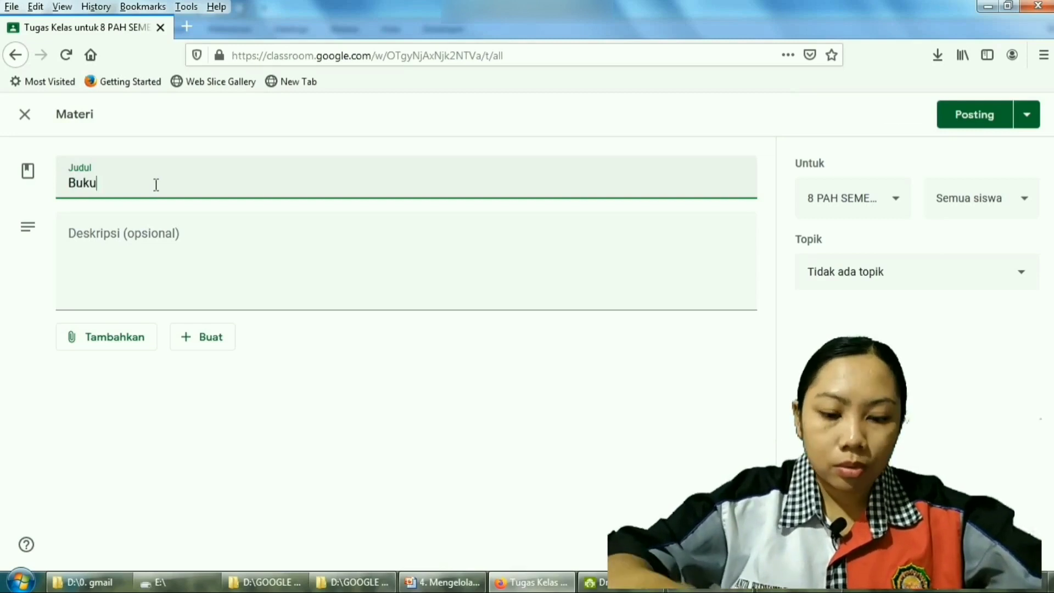
pyautogui.write(' Bahan Aja')
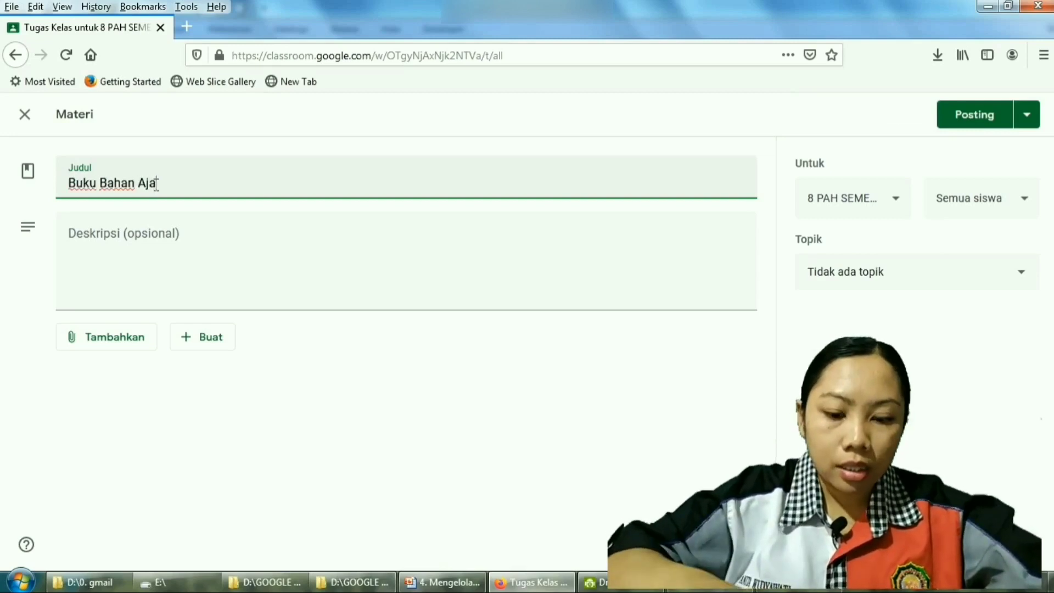
pyautogui.write('r')
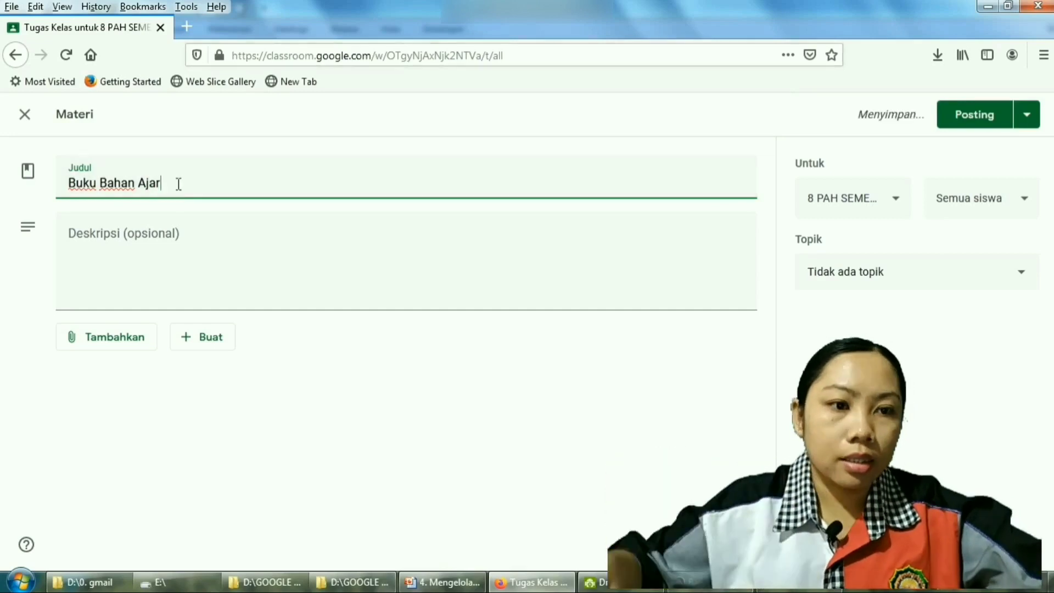
# Enter the description "Buku Bahan ajar ini untuk kelas 8 digunakan selama satu semester, yang di lengkapi dengan latihan soal penugasan".
pyautogui.click(156, 240)
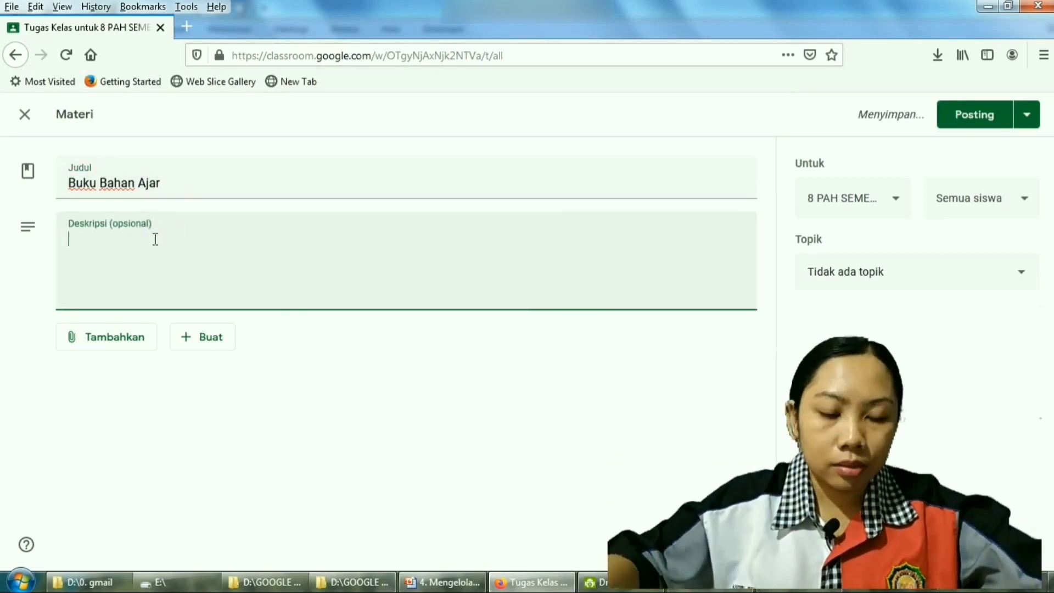
pyautogui.write('Buku Bahan ajar ini digunakan se')
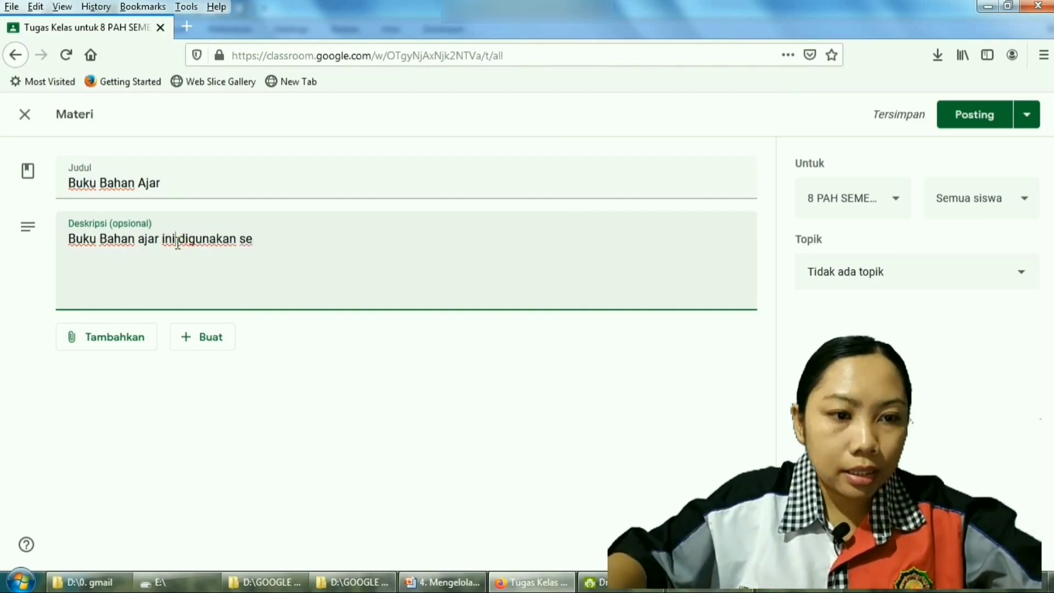
pyautogui.click(178, 244)
pyautogui.write('untuk ')
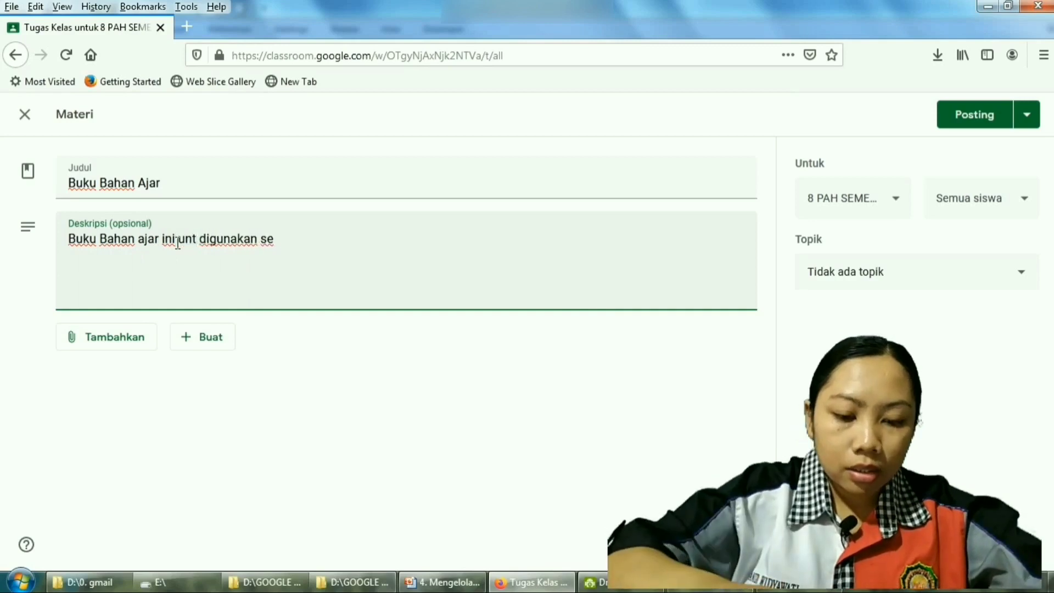
pyautogui.write('kelas')
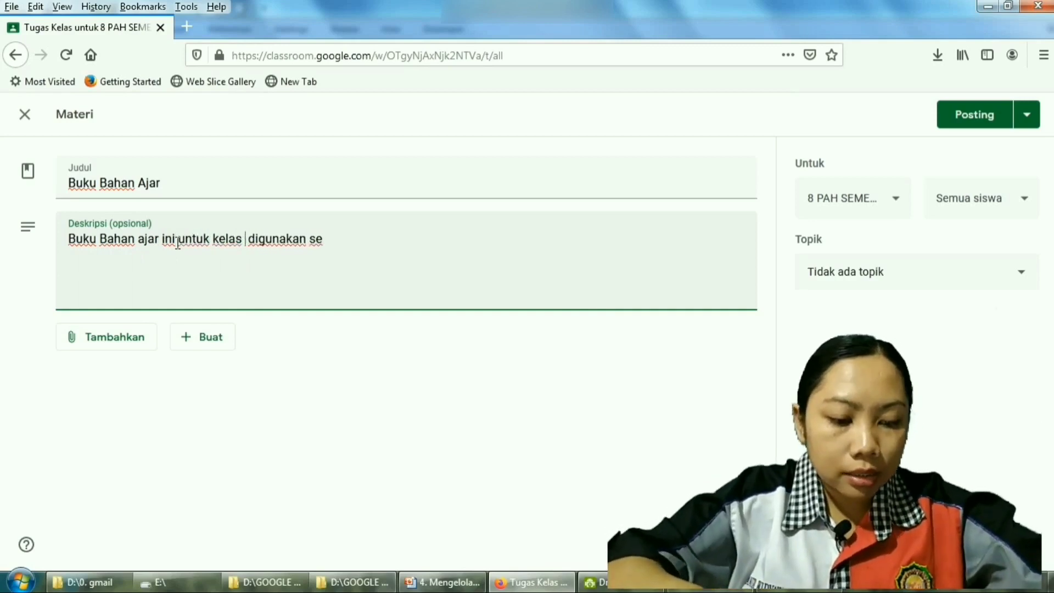
pyautogui.write(' 8')
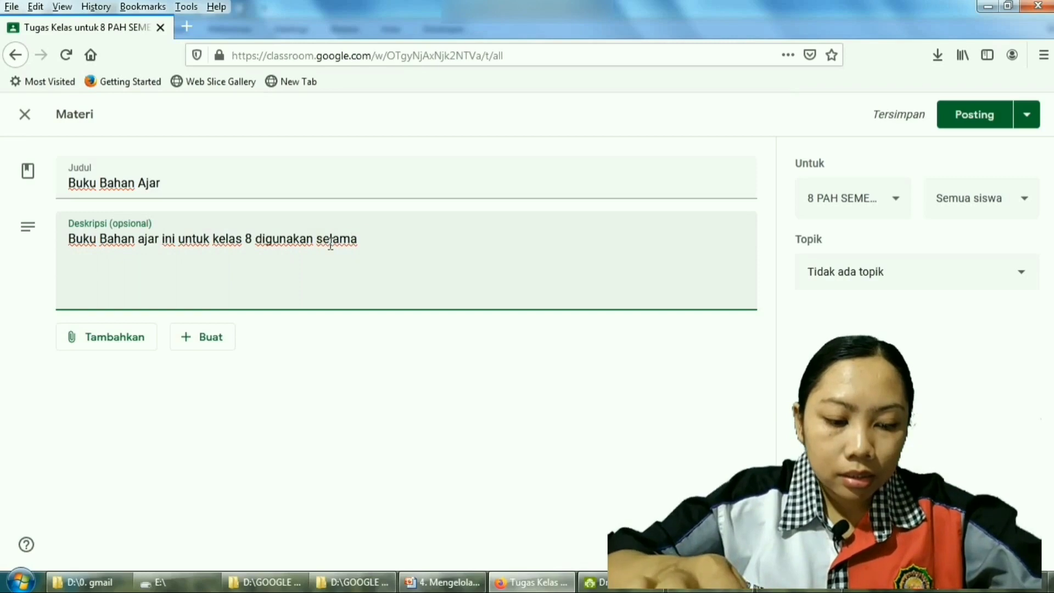
pyautogui.write('satu semester')
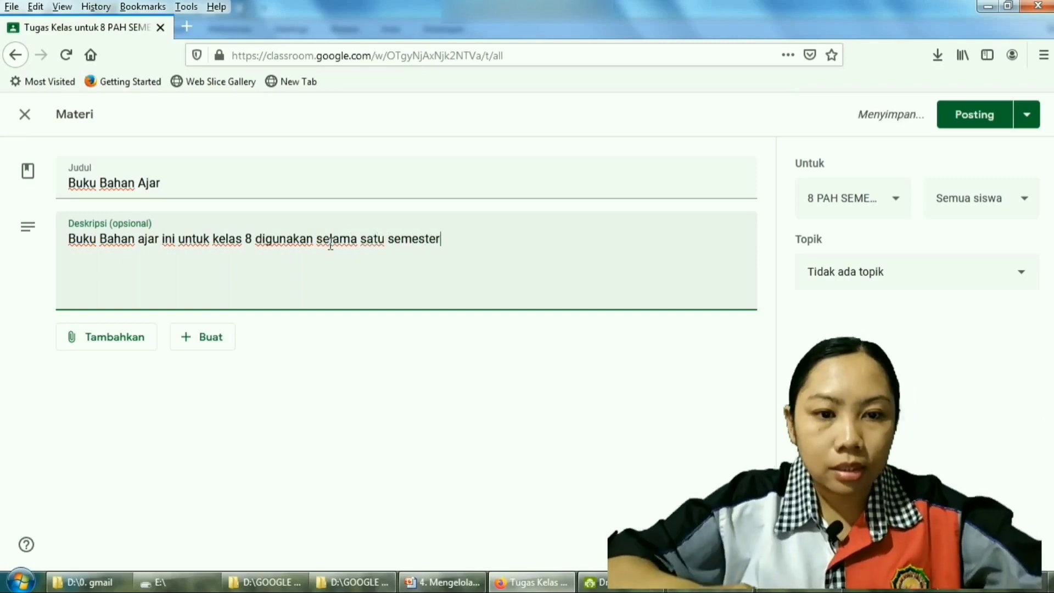
pyautogui.write(' t')
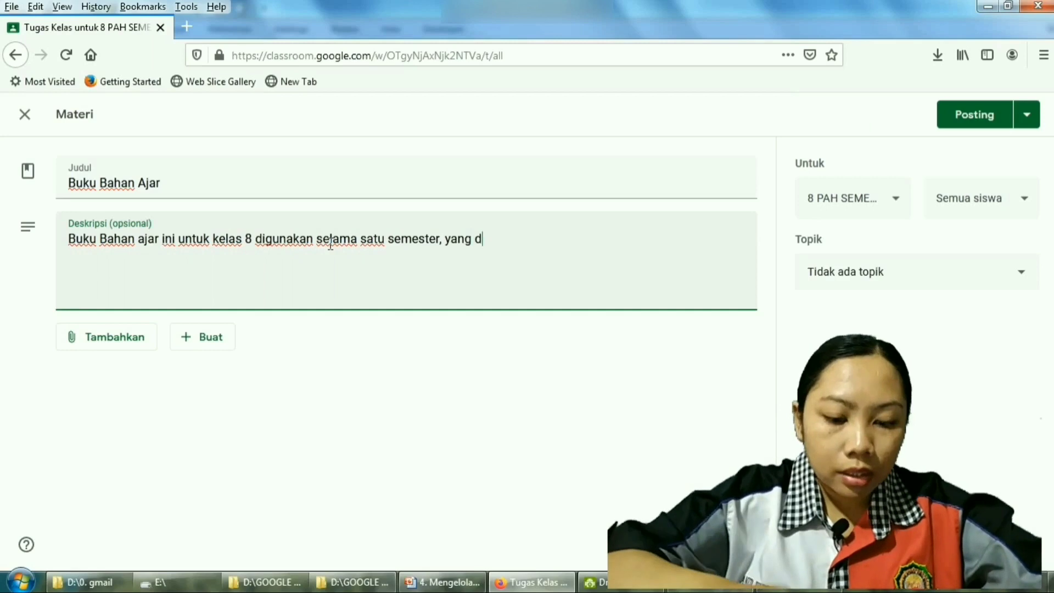
pyautogui.write('gkapi dengan')
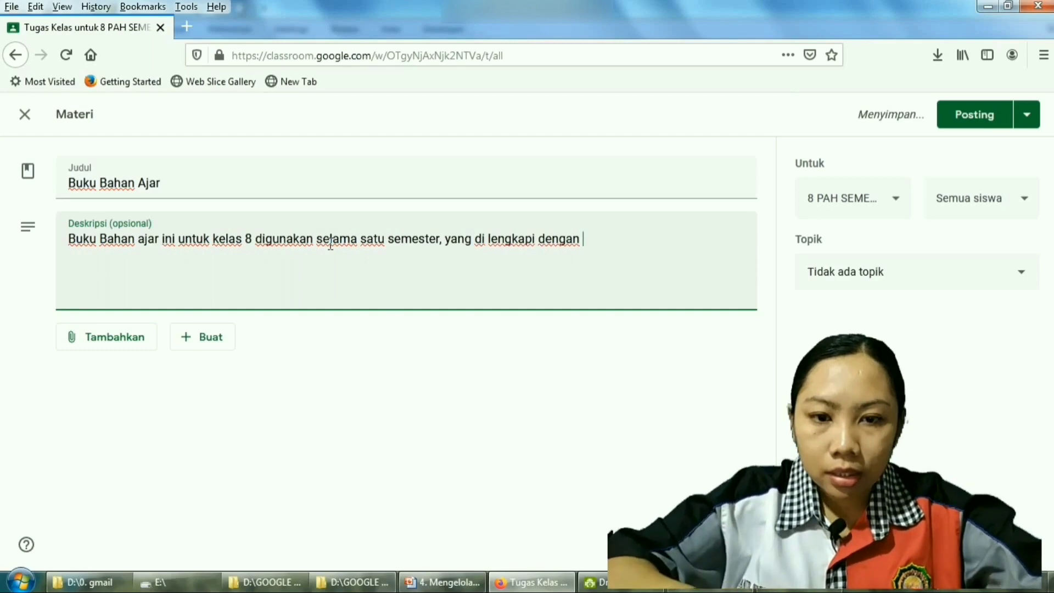
pyautogui.write(' s')
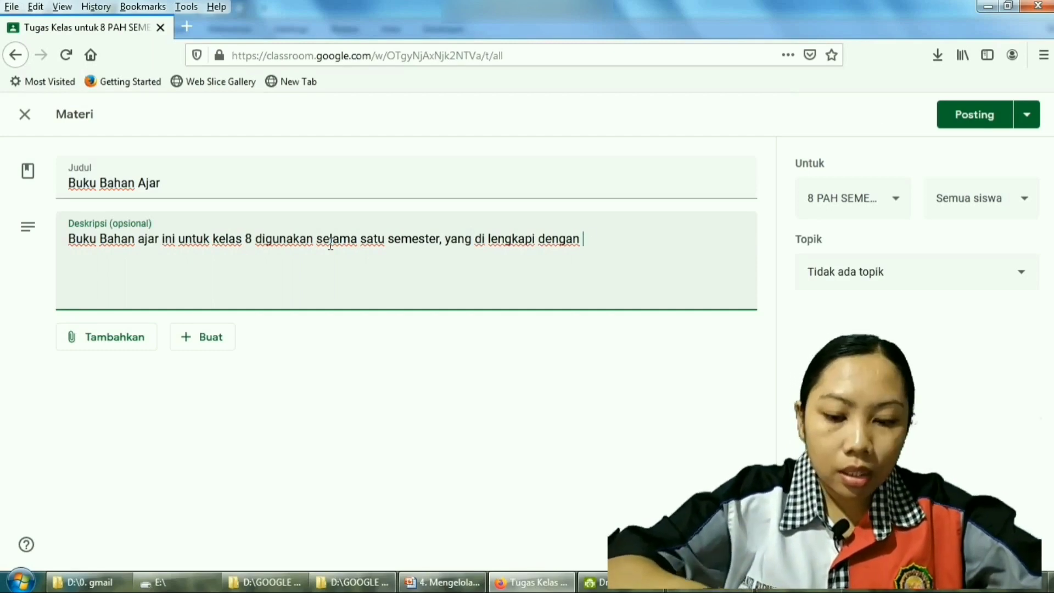
pyautogui.write('latihan soal penugasan')
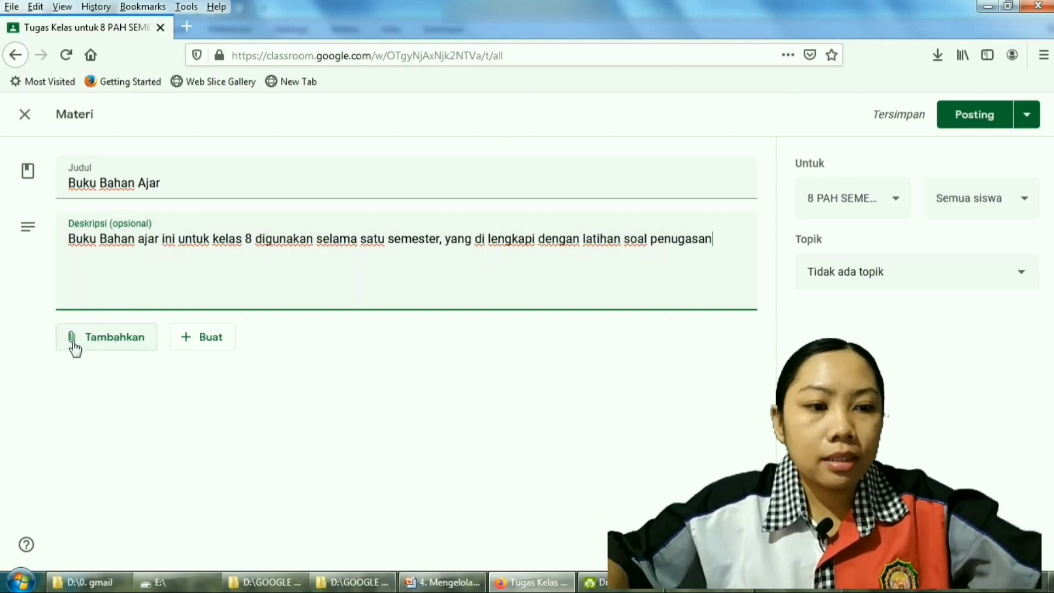
# Attach the file "1. Sejarah Singkat Hindu di Asia -siswa" from the 0. gmail folder on drive D: to the material.
pyautogui.click(114, 345)
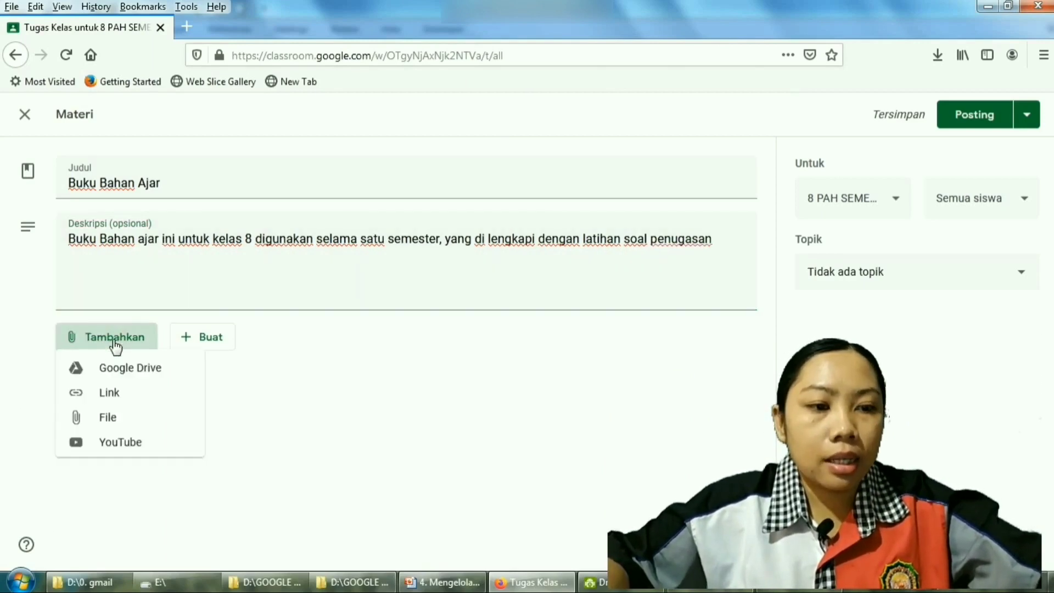
pyautogui.click(114, 421)
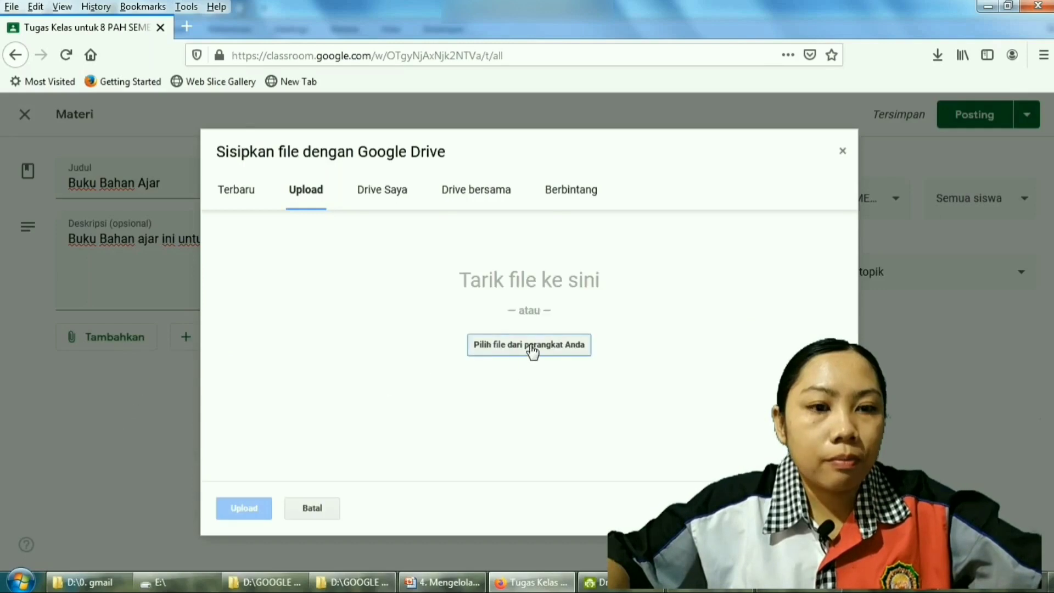
pyautogui.click(531, 346)
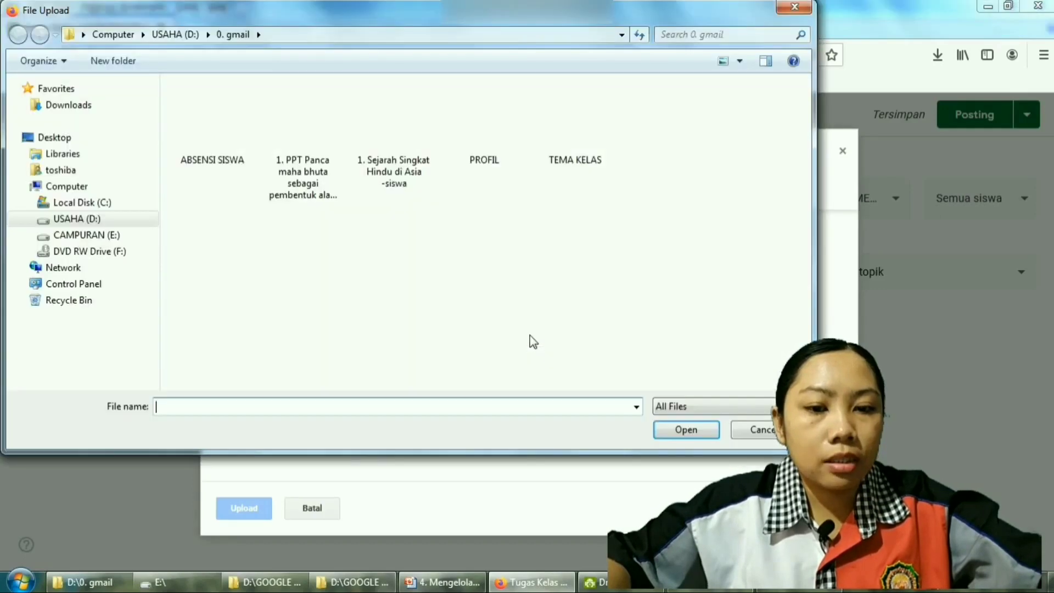
pyautogui.click(409, 136)
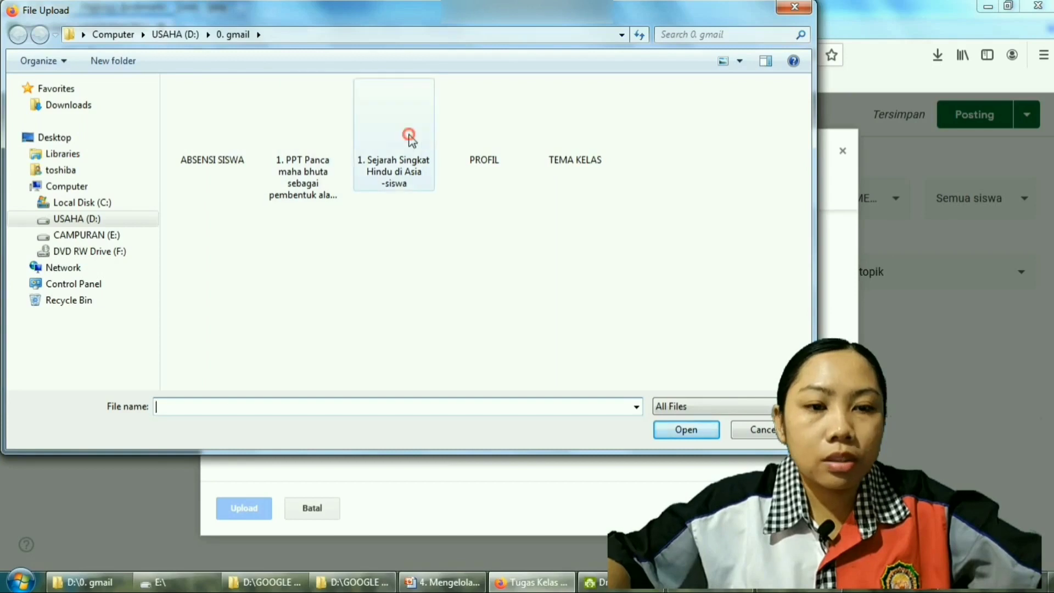
pyautogui.click(707, 434)
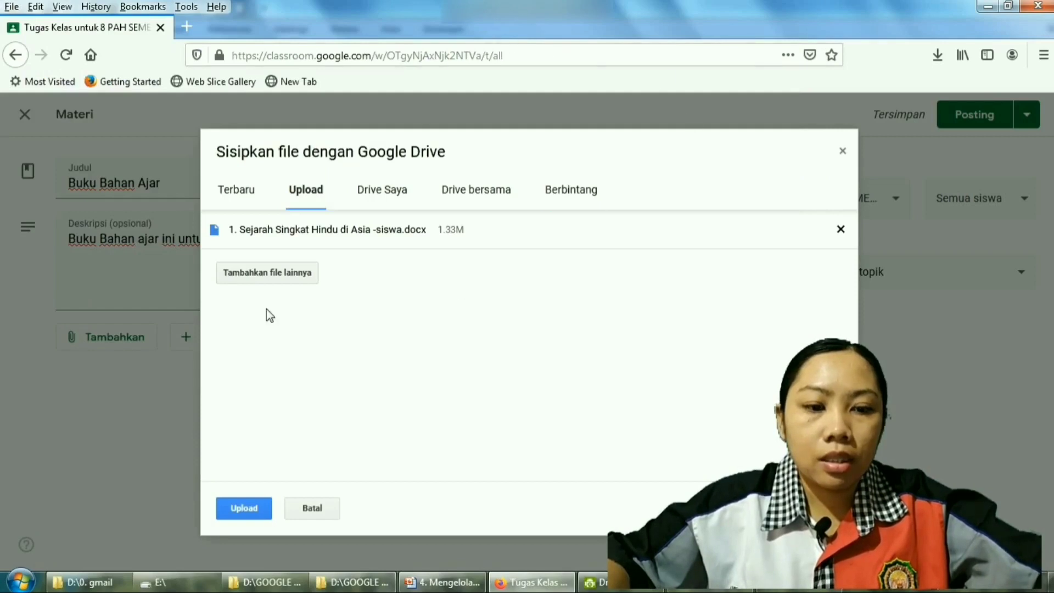
pyautogui.click(242, 510)
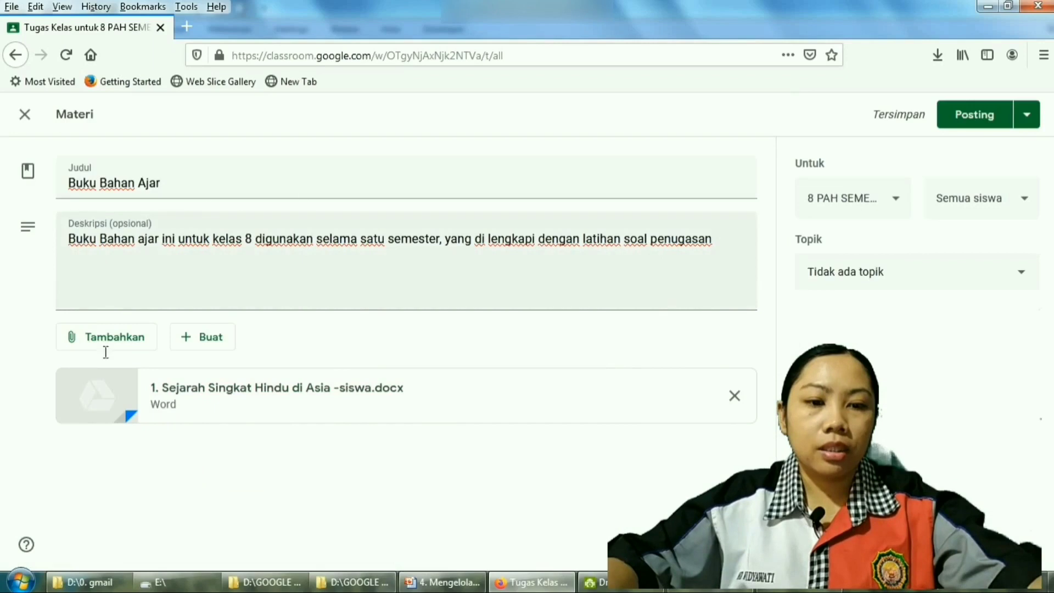
# Open the attached Sejarah Singkat Hindu di Asia document, look through its cover and first pages, and return to the material.
pyautogui.click(174, 390)
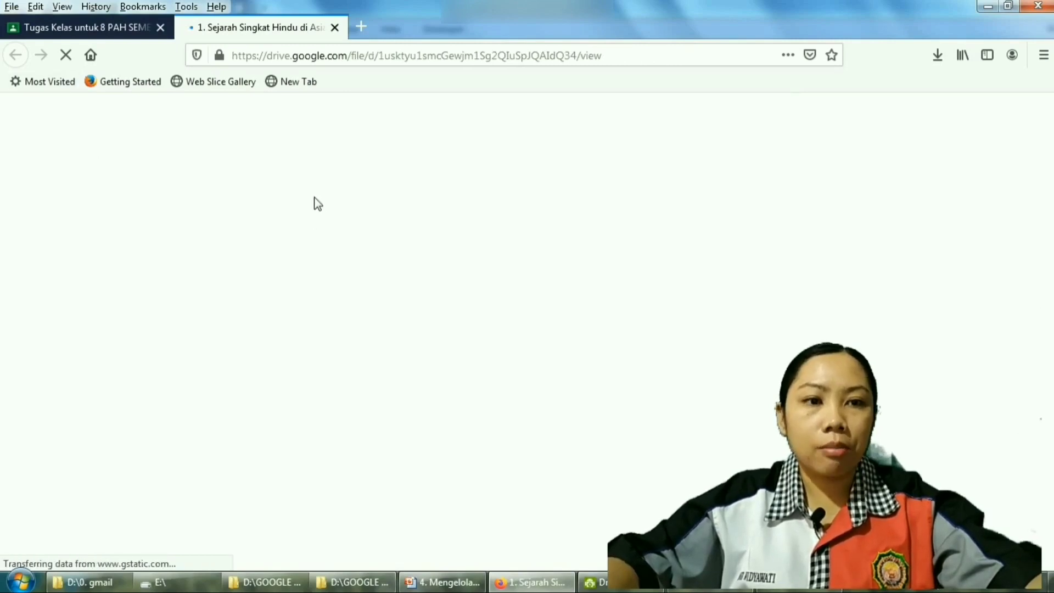
pyautogui.scroll(-5, 587, 254)
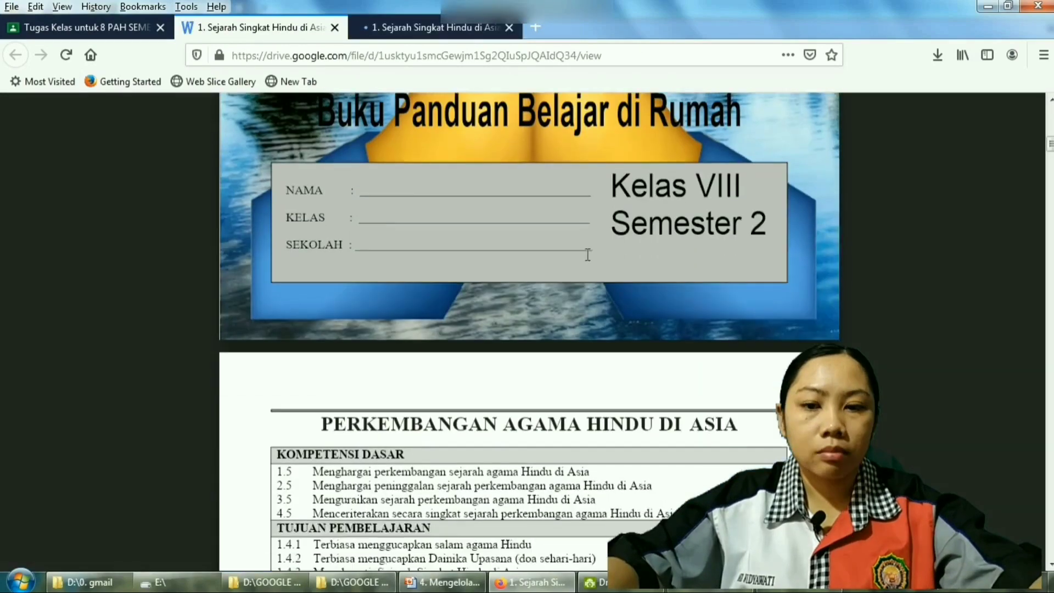
pyautogui.scroll(4, 587, 255)
pyautogui.scroll(5, 588, 268)
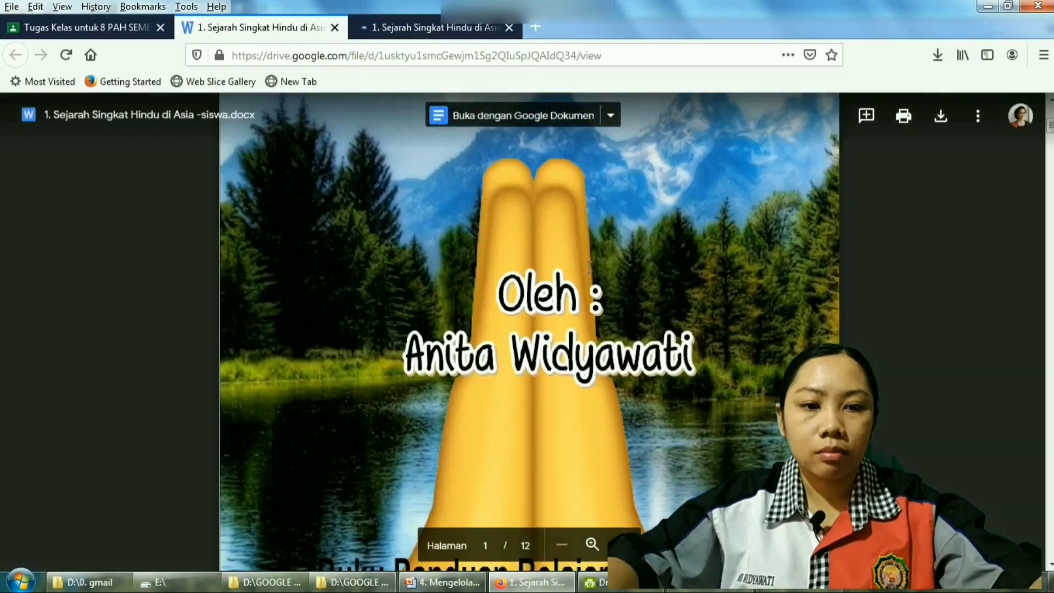
pyautogui.scroll(-1, 589, 269)
pyautogui.scroll(-10, 590, 270)
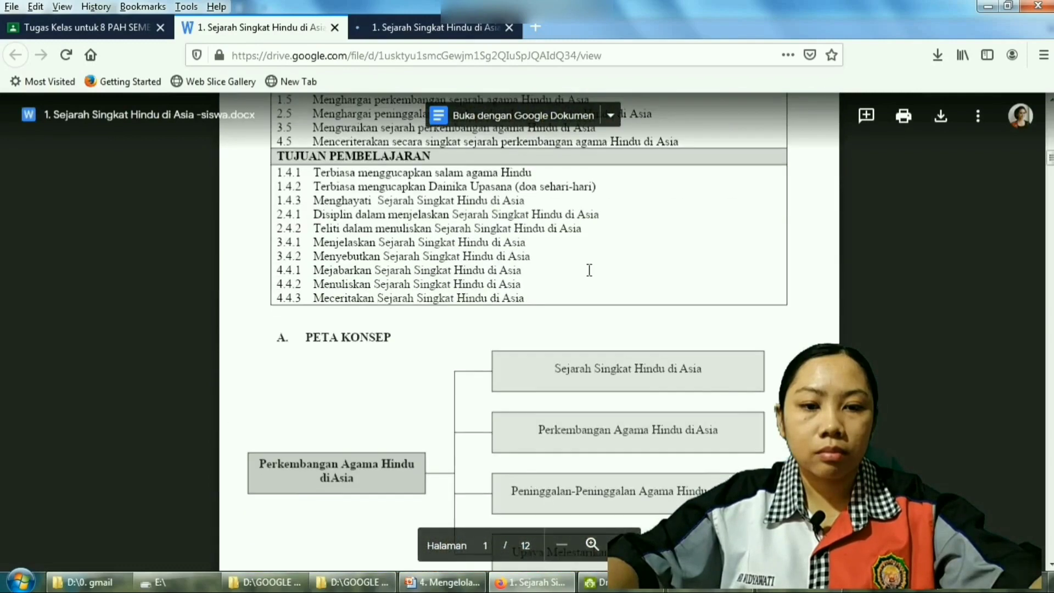
pyautogui.scroll(-10, 588, 270)
pyautogui.hotkey('ctrl', 'w')
pyautogui.hotkey('ctrl', 'w')
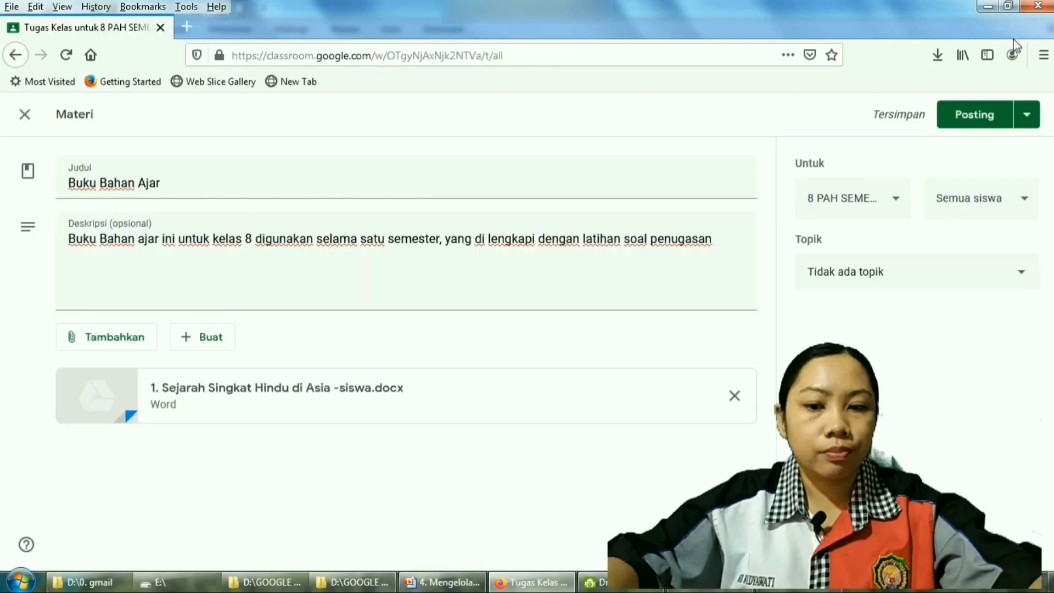
# Assign the "Buku Bahan Ajar" material to the MATERI topic for all 8 PAH students and post it.
pyautogui.click(896, 201)
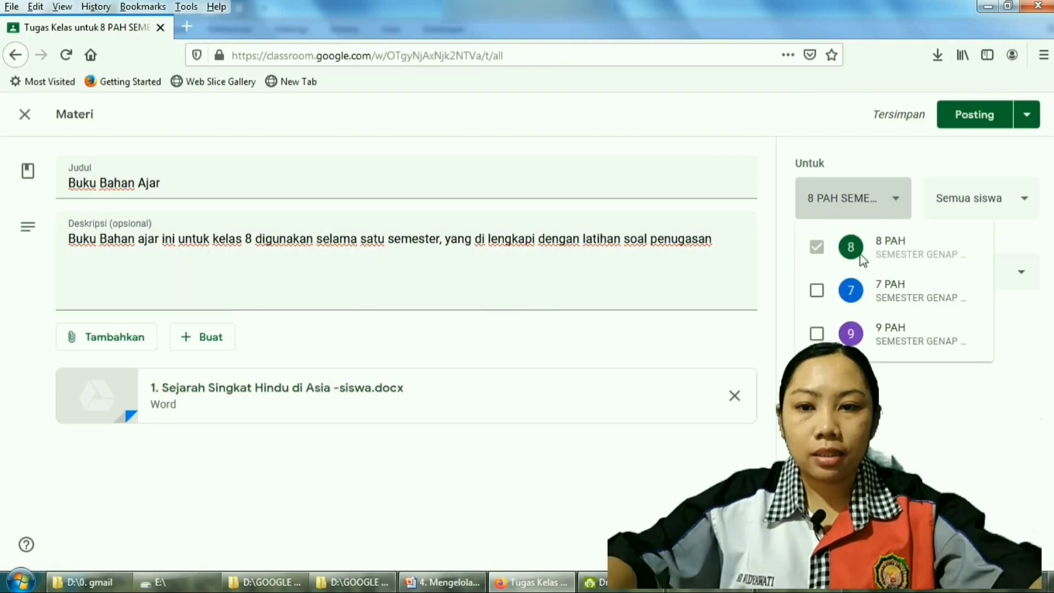
pyautogui.click(889, 158)
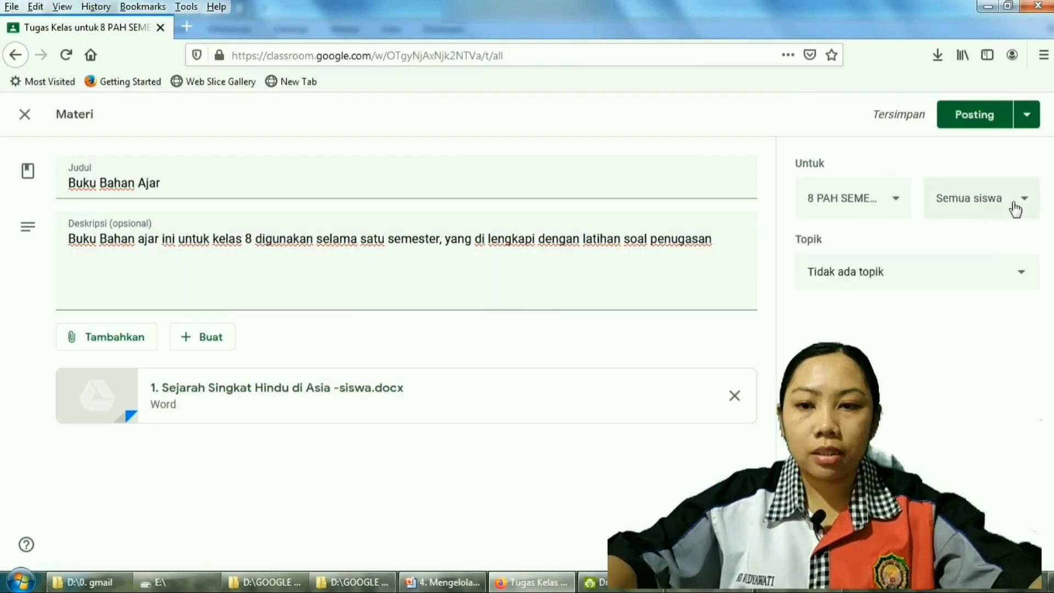
pyautogui.click(1022, 276)
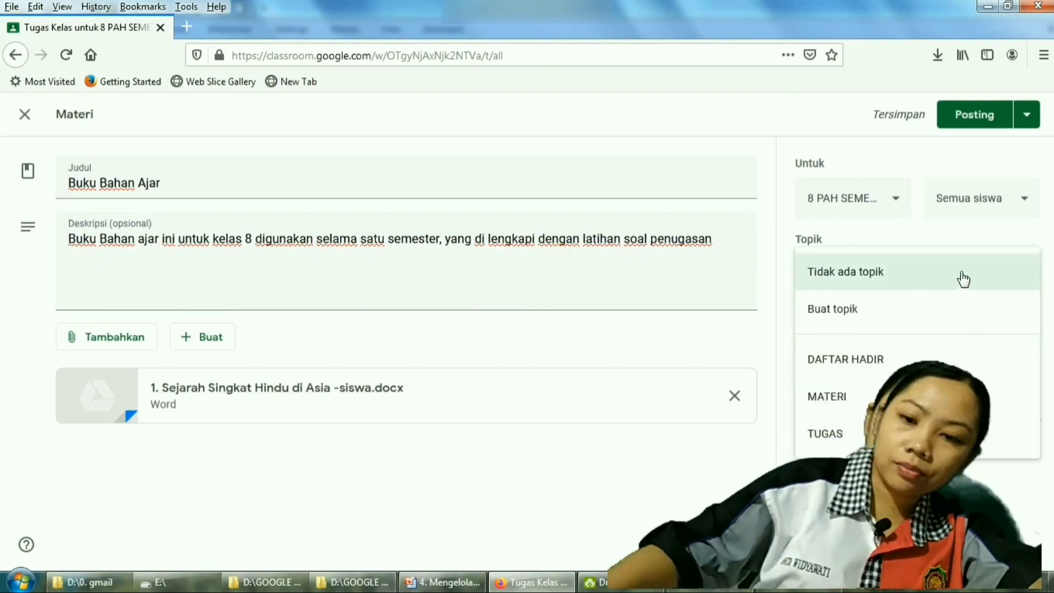
pyautogui.click(827, 399)
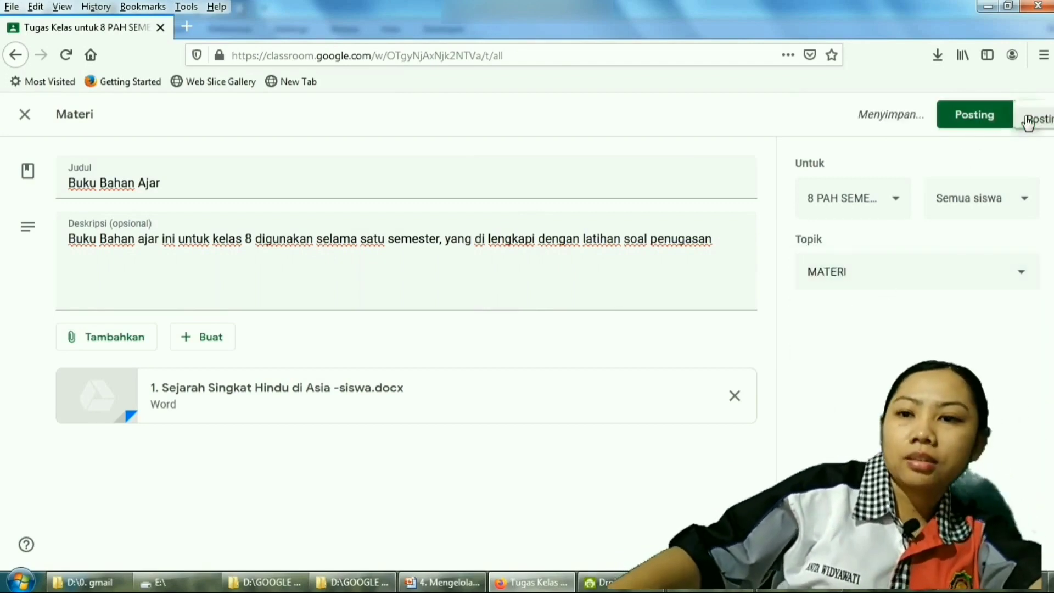
pyautogui.click(1028, 117)
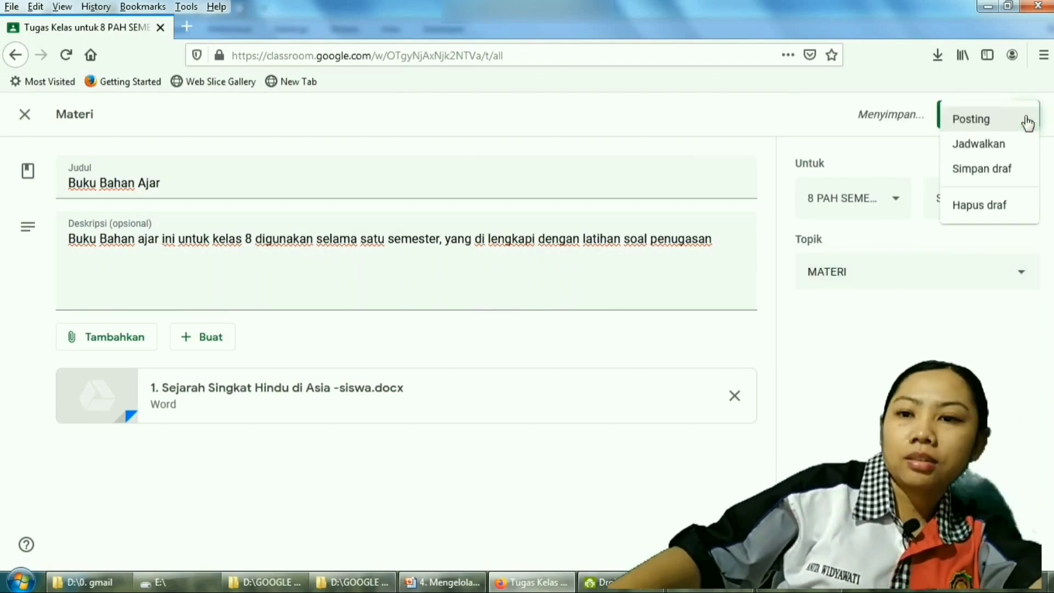
pyautogui.click(988, 120)
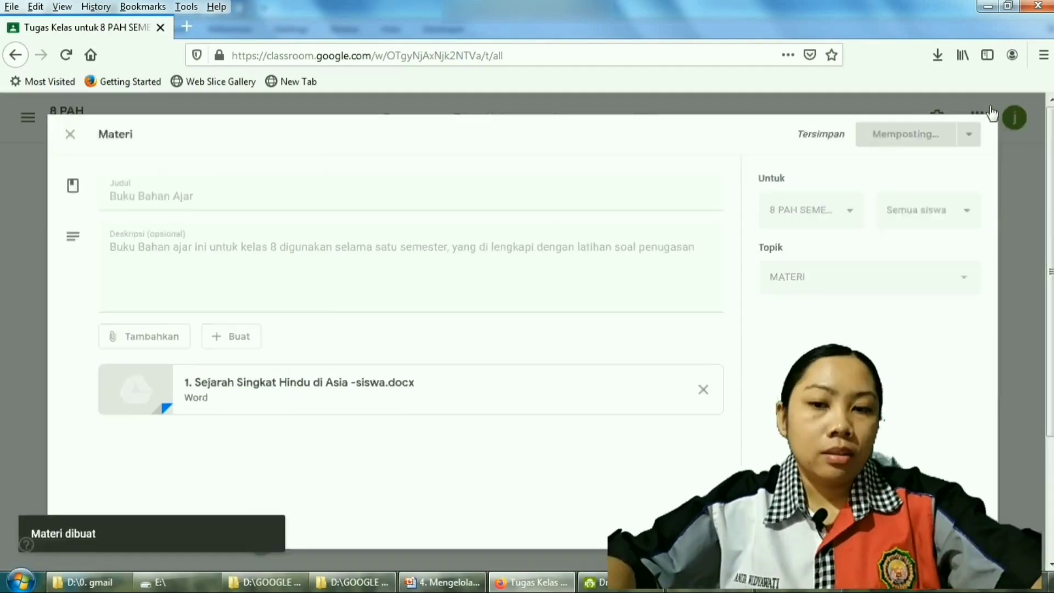
pyautogui.scroll(-3, 124, 375)
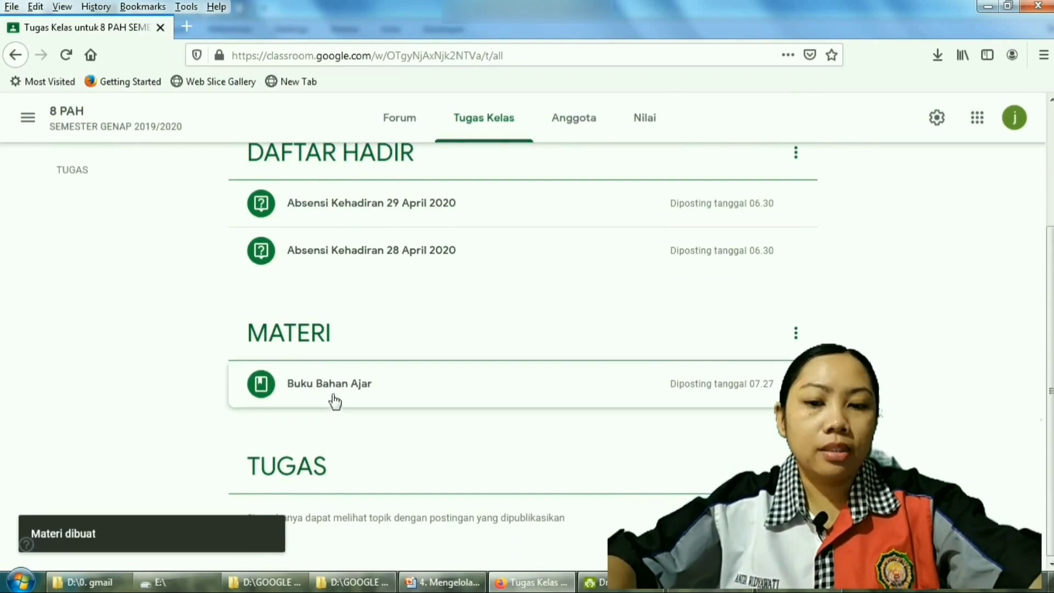
# Create another Materi post in 8 PAH's classwork and title it "PPt Sejarah Agama Hindu di Asia".
pyautogui.scroll(3, 386, 389)
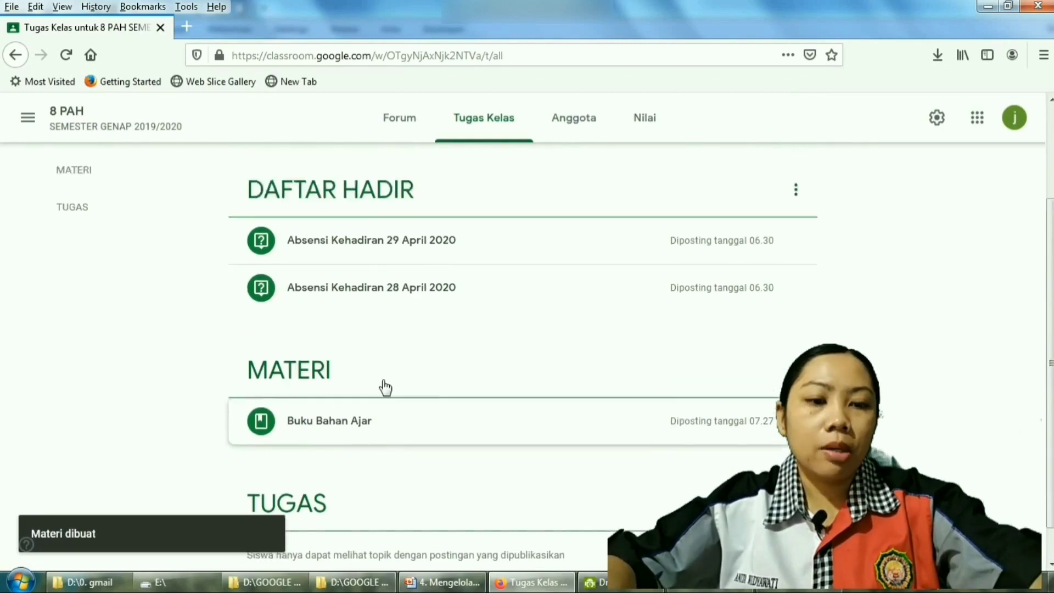
pyautogui.click(304, 176)
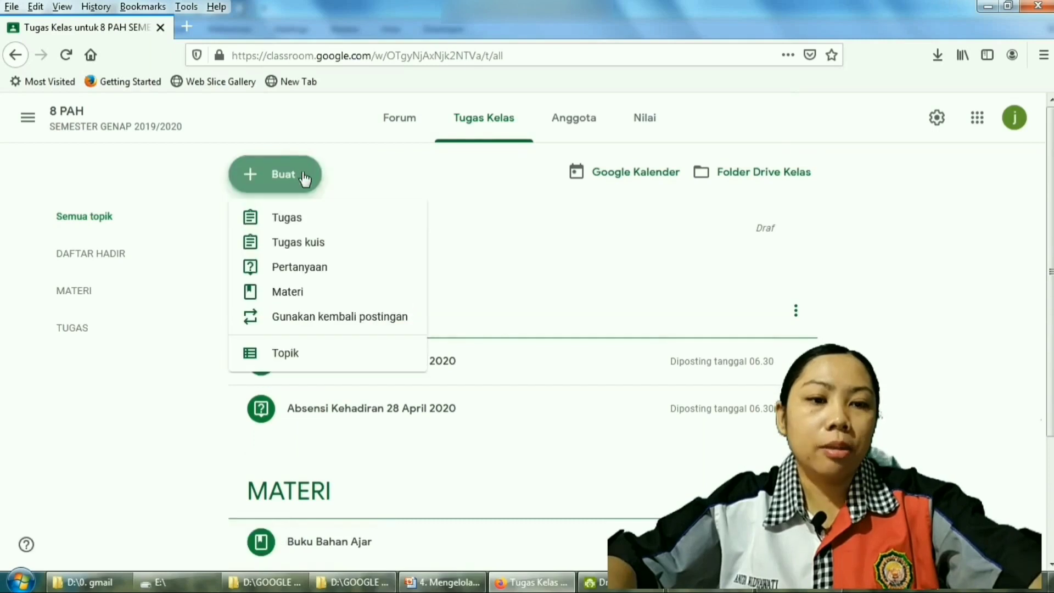
pyautogui.click(306, 295)
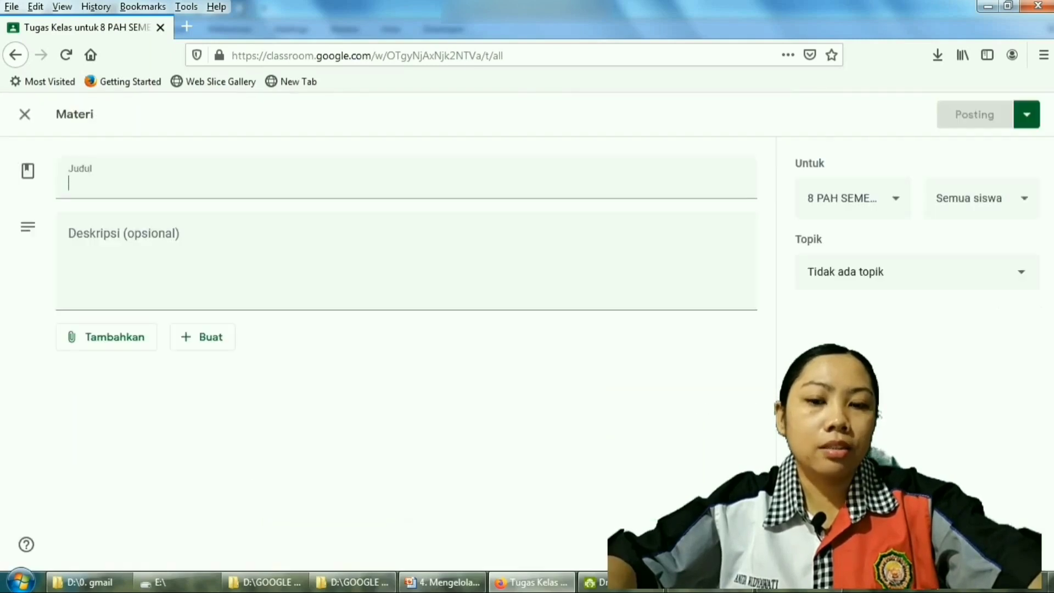
pyautogui.write('PPt Sejarah Agama')
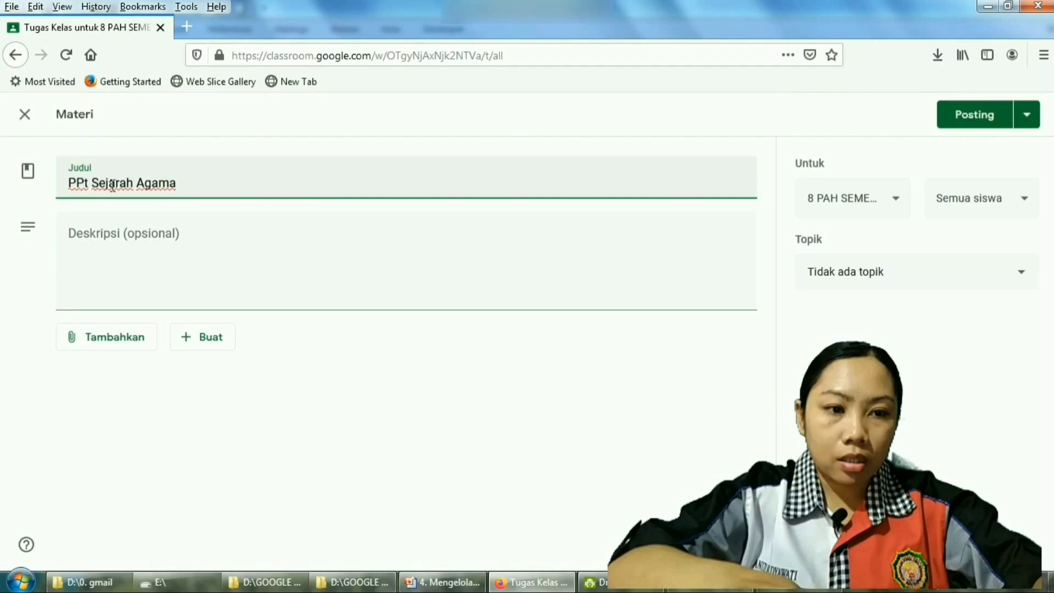
pyautogui.write('Hindu di Asi')
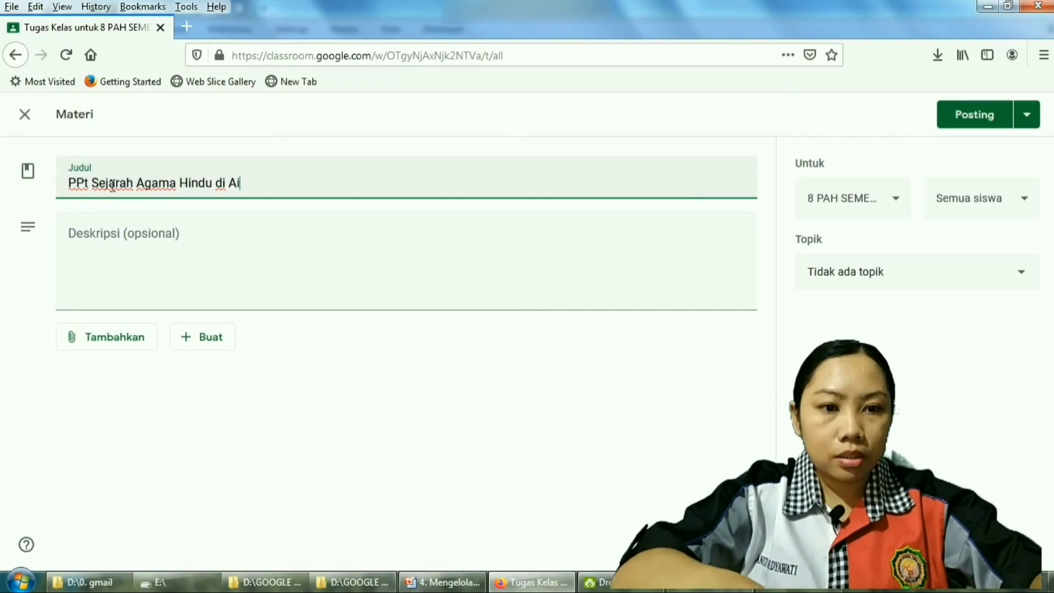
pyautogui.press('BackSpace')
pyautogui.write('sia')
pyautogui.press('Tab')
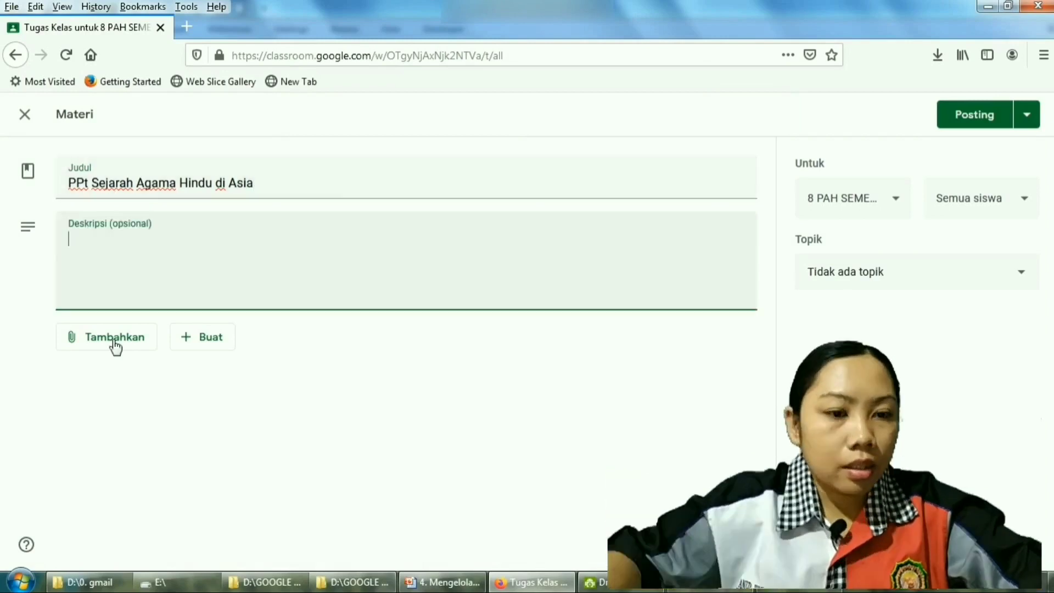
# Attach the file "1. PPT Panca maha bhuta sebagai pembentuk alam semesta dan bagian-bagian panca mahabuta" from the 0. gmail folder on drive D: to the material.
pyautogui.click(115, 345)
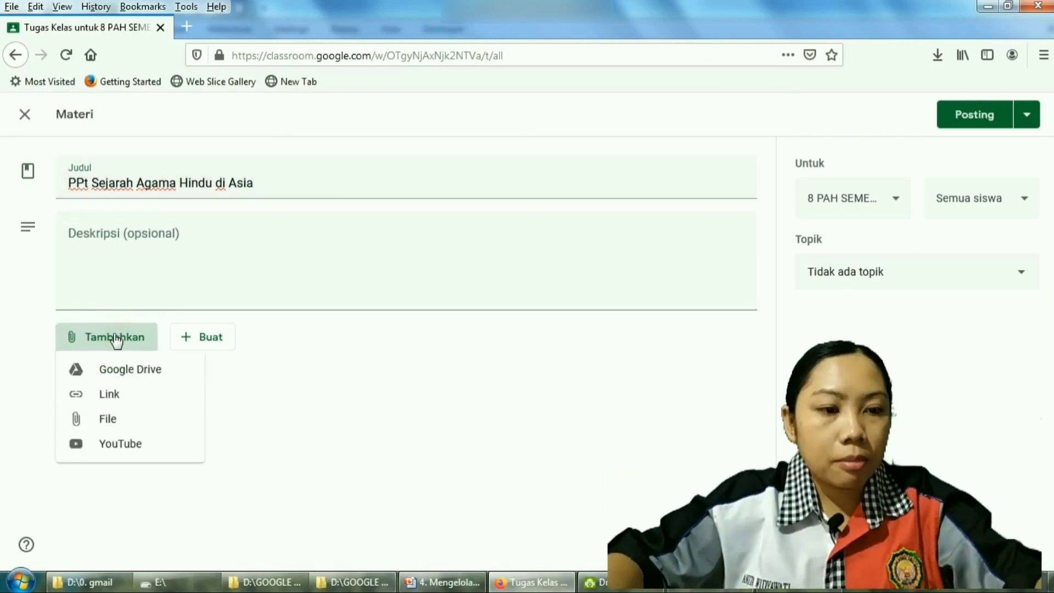
pyautogui.click(111, 424)
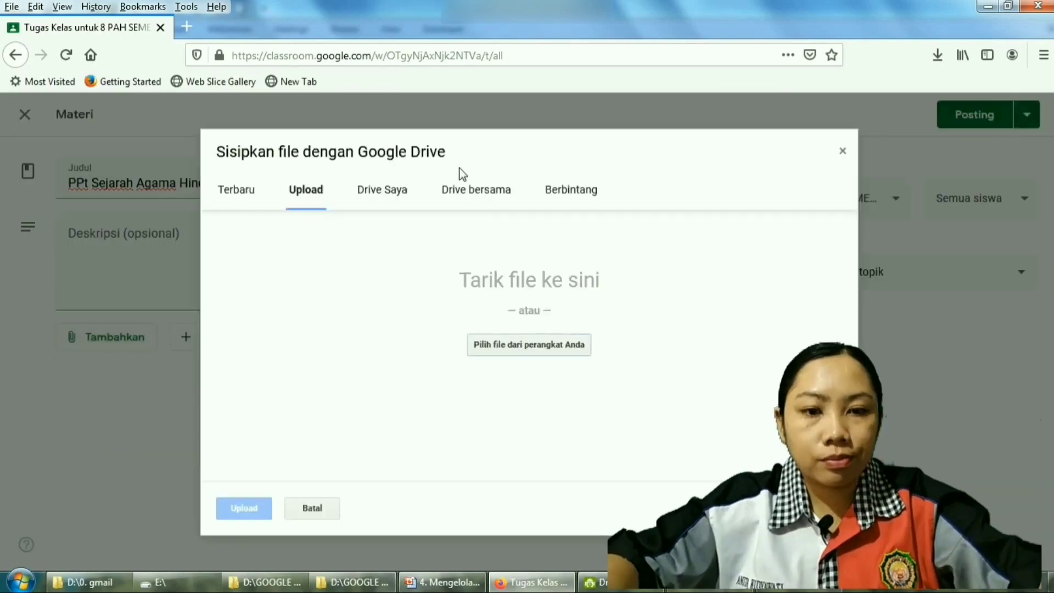
pyautogui.click(531, 357)
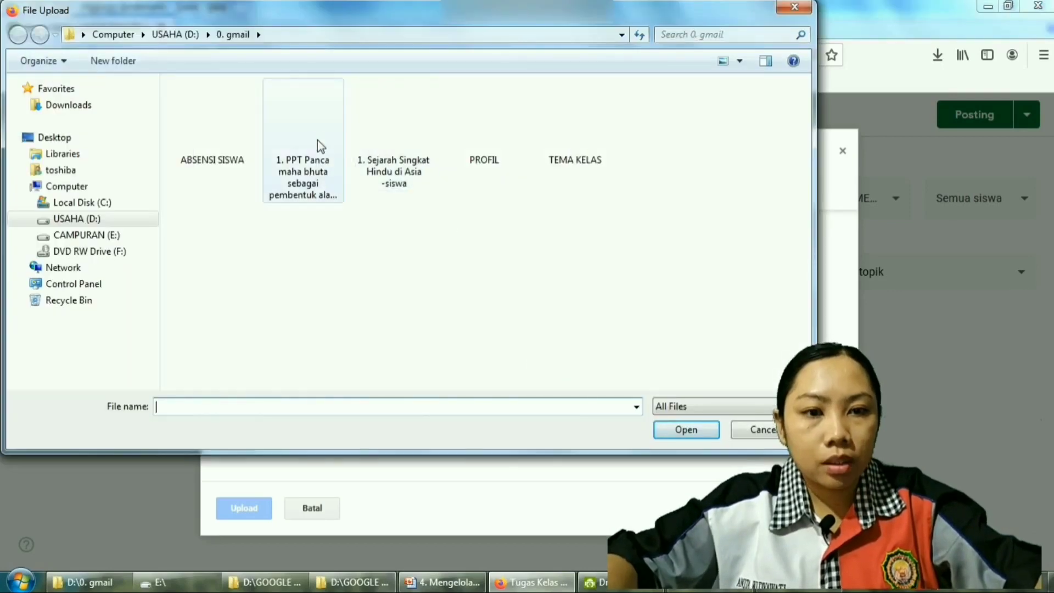
pyautogui.click(318, 146)
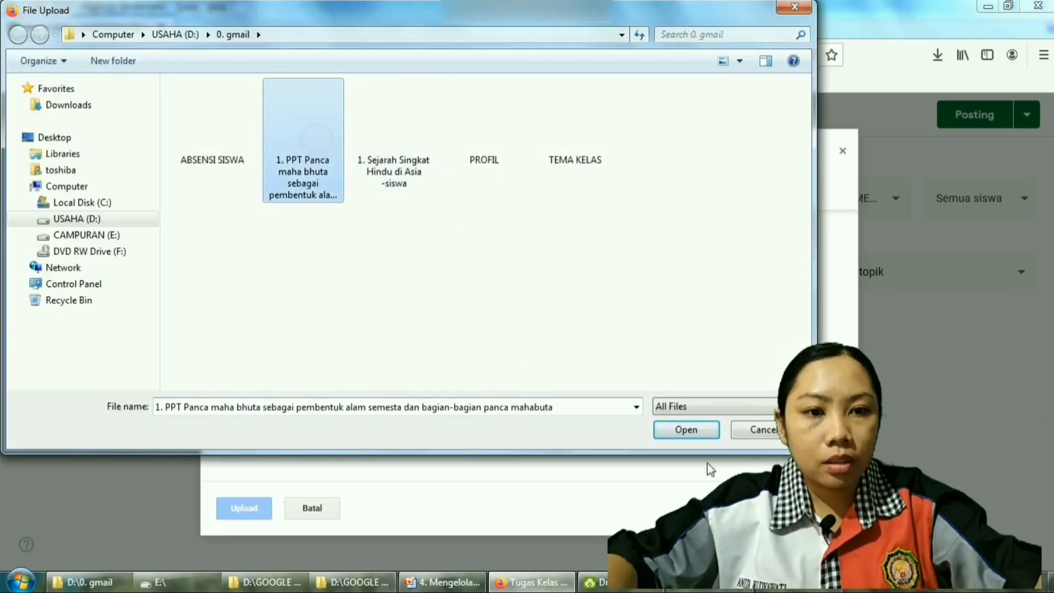
pyautogui.click(697, 432)
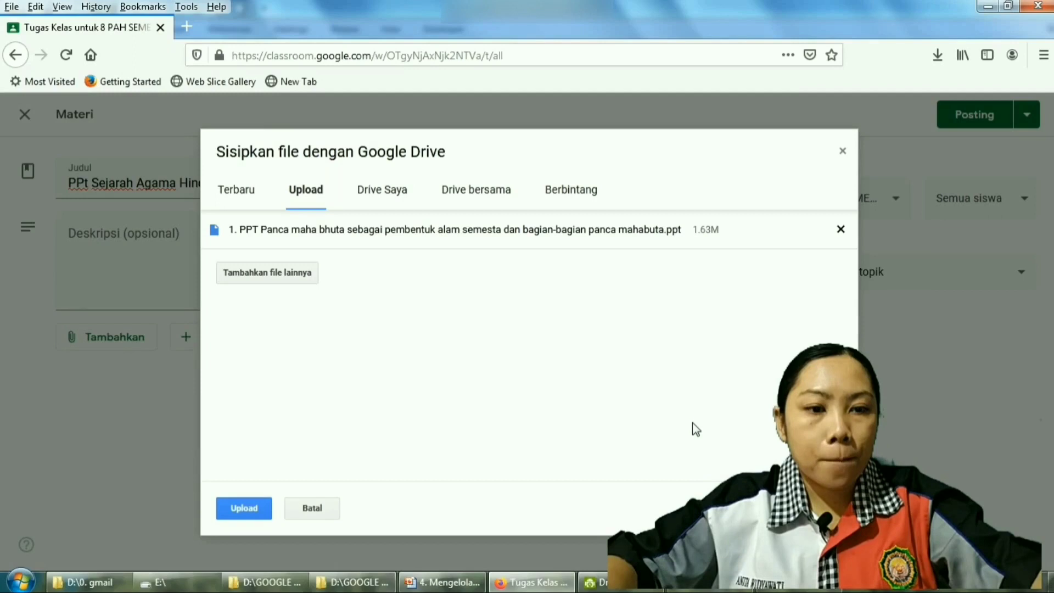
pyautogui.click(243, 508)
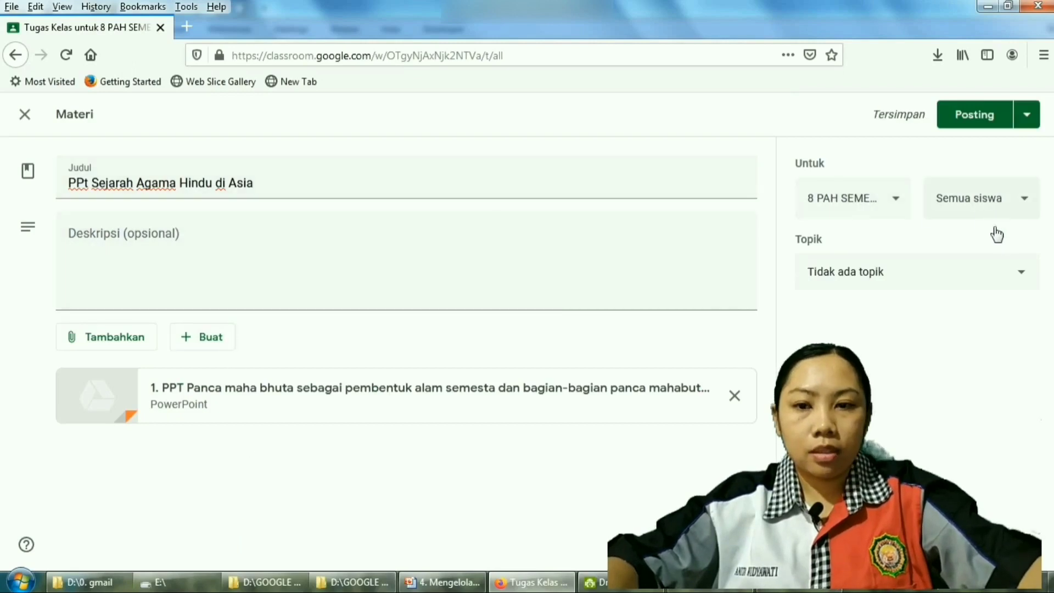
# Assign the "PPt Sejarah Agama Hindu di Asia" material to the MATERI topic and post it.
pyautogui.click(1019, 271)
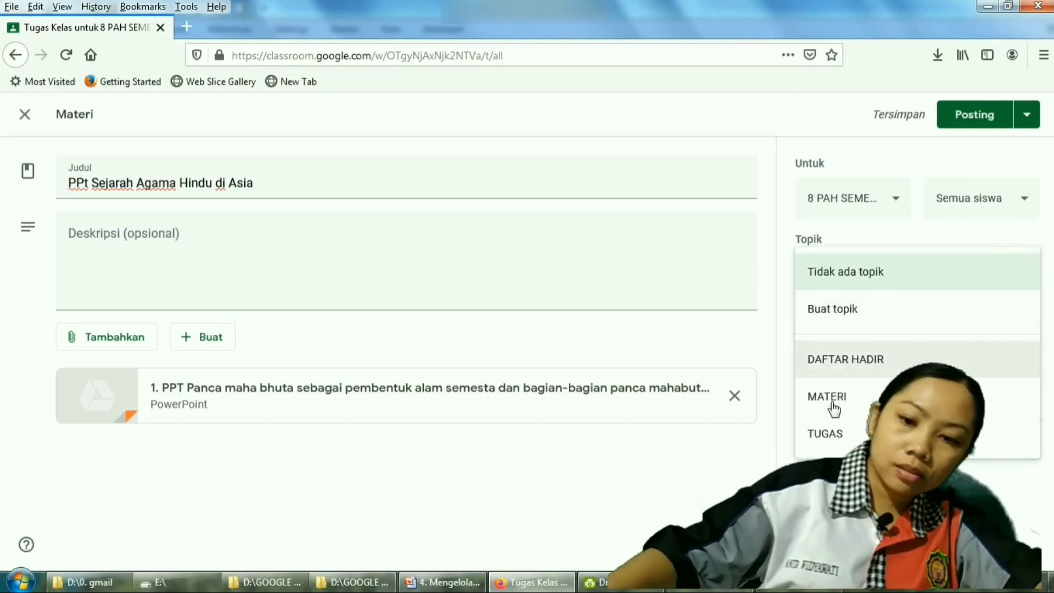
pyautogui.click(831, 405)
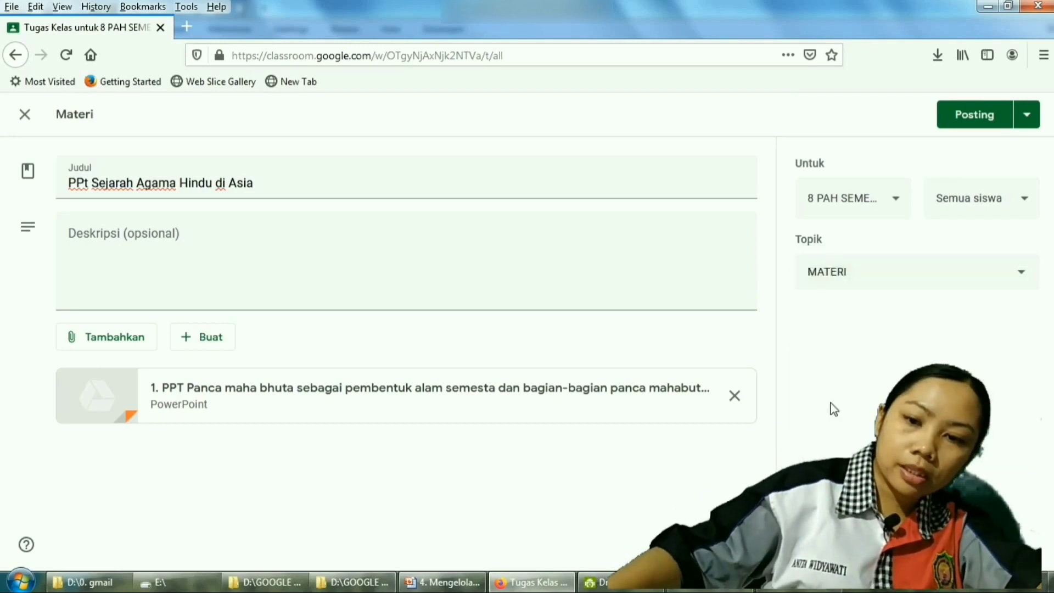
pyautogui.click(970, 114)
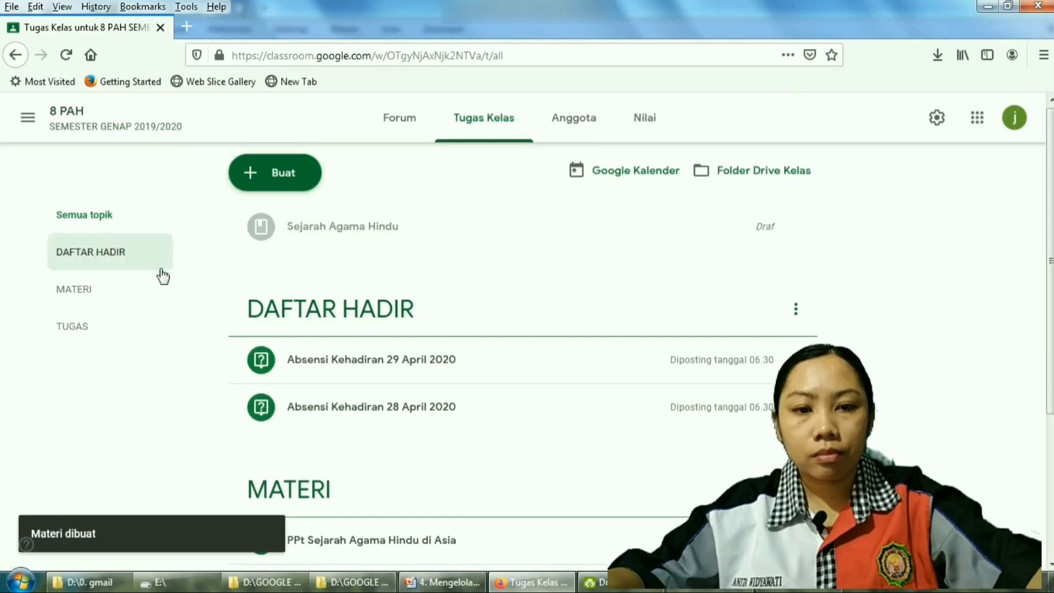
# Review the DAFTAR HADIR, MATERI and TUGAS sections of the classwork page and the kinds of items that can be created.
pyautogui.scroll(-4, 165, 280)
pyautogui.scroll(2, 383, 285)
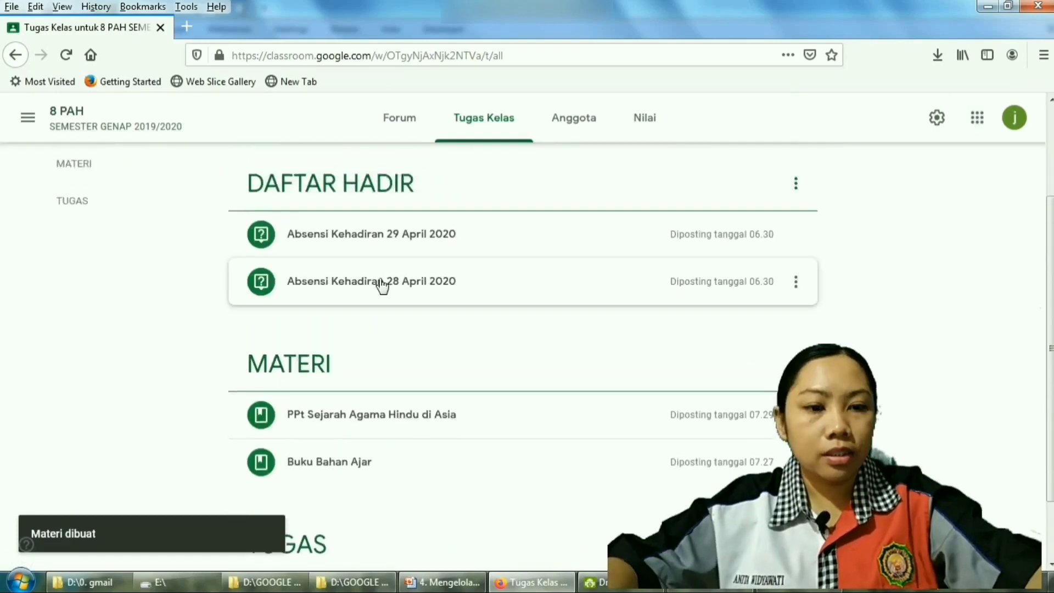
pyautogui.scroll(2, 383, 285)
pyautogui.scroll(-3, 391, 237)
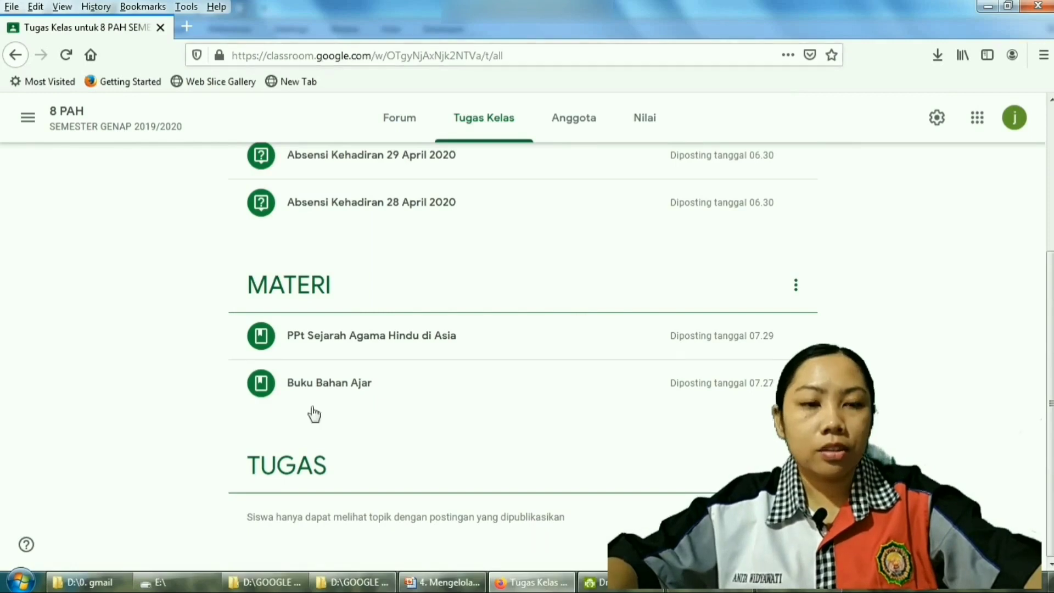
pyautogui.scroll(3, 306, 457)
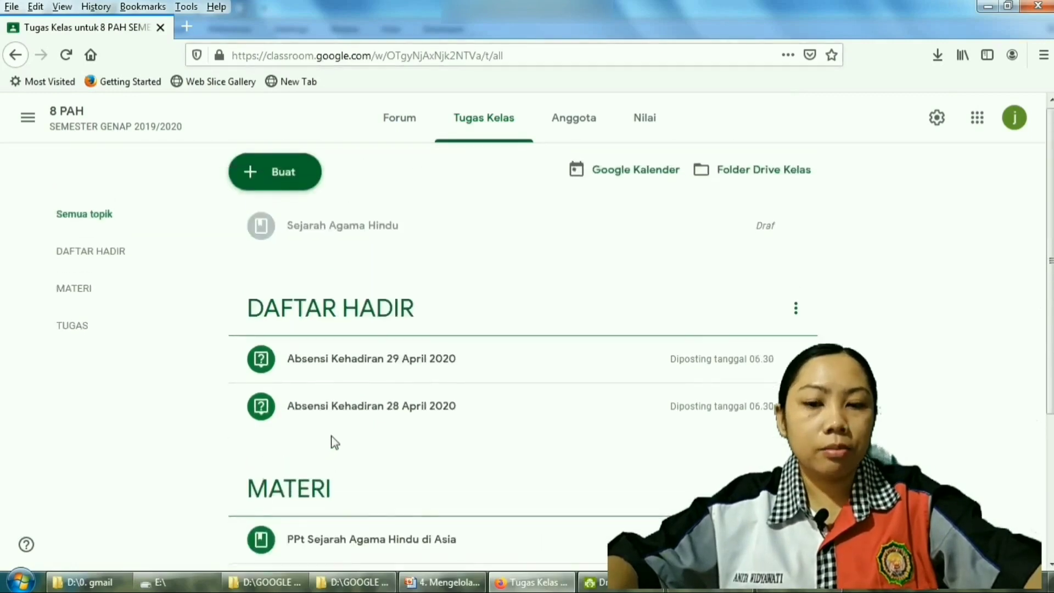
pyautogui.scroll(-3, 330, 443)
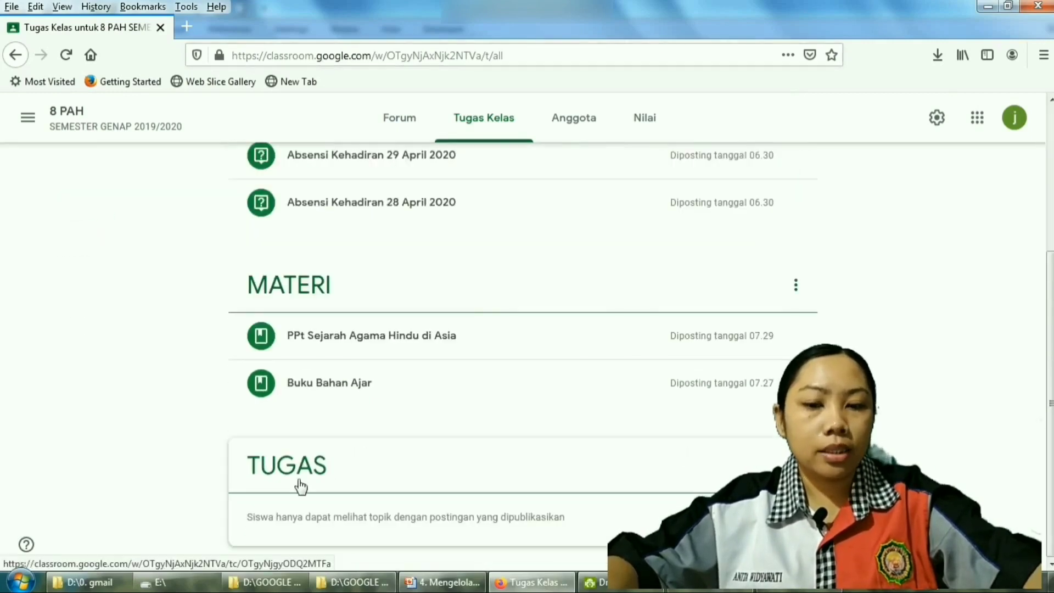
pyautogui.scroll(4, 296, 477)
pyautogui.scroll(-1, 288, 184)
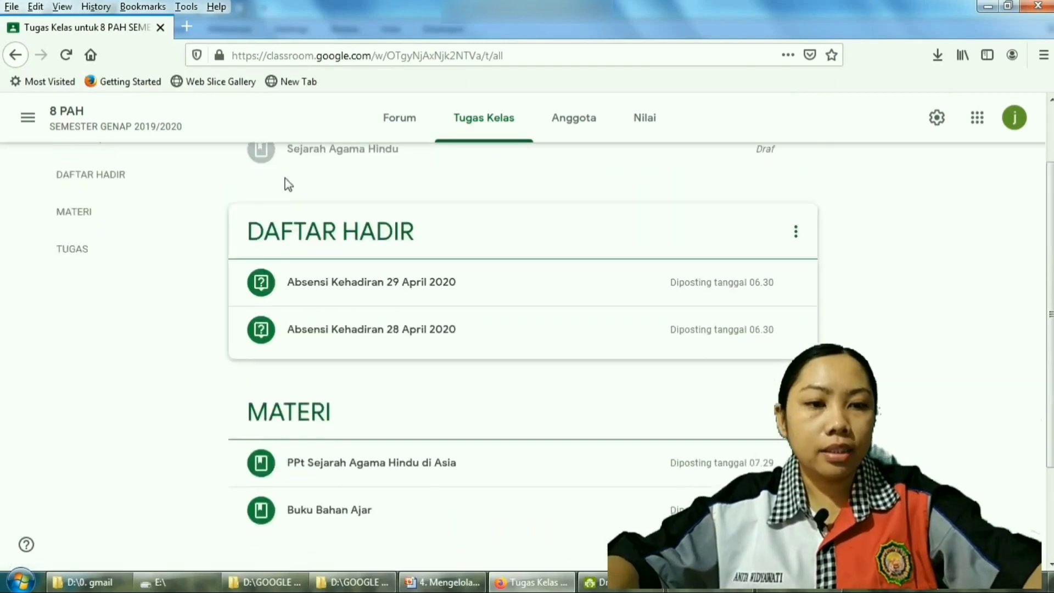
pyautogui.scroll(-2, 386, 516)
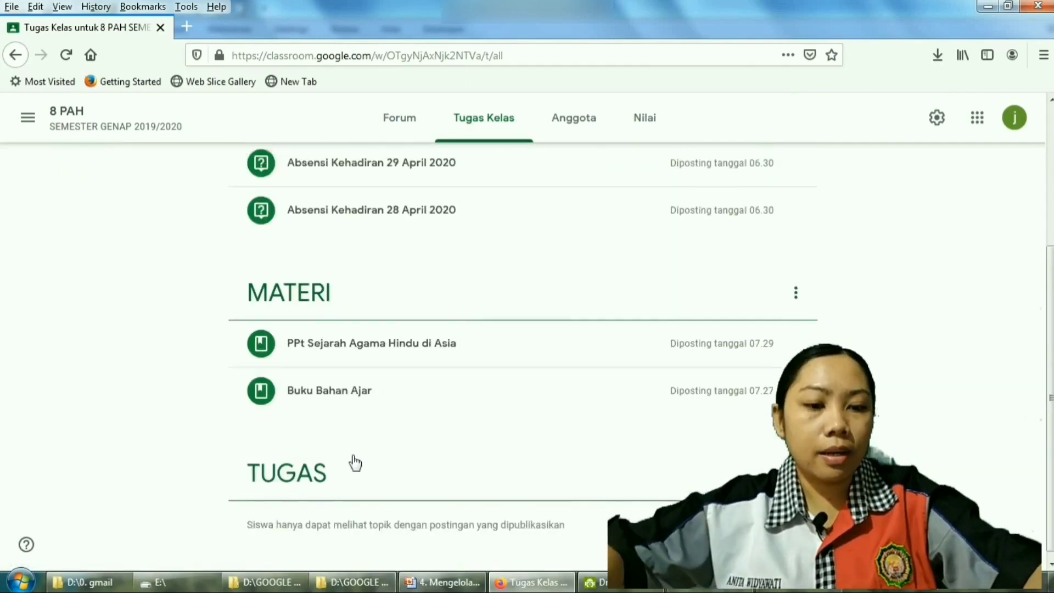
pyautogui.scroll(3, 355, 464)
pyautogui.click(294, 184)
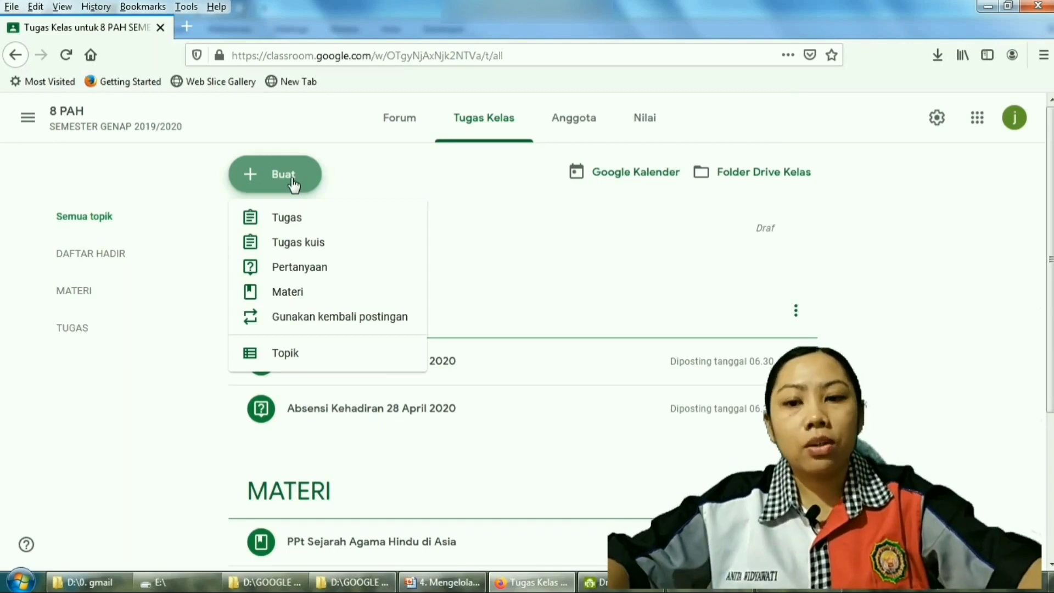
pyautogui.scroll(-3, 205, 522)
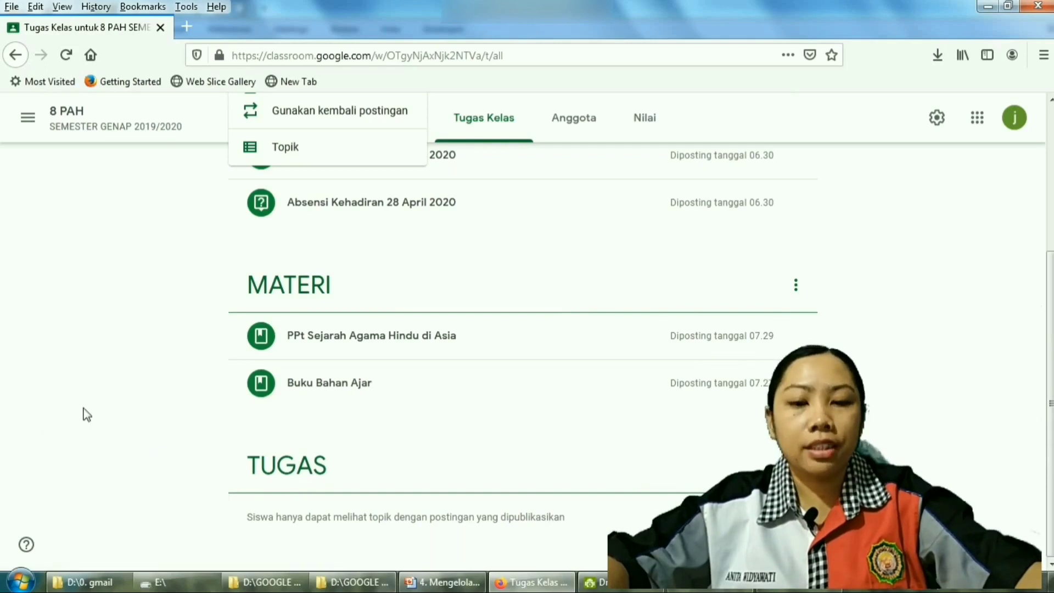
pyautogui.scroll(3, 85, 414)
pyautogui.click(641, 265)
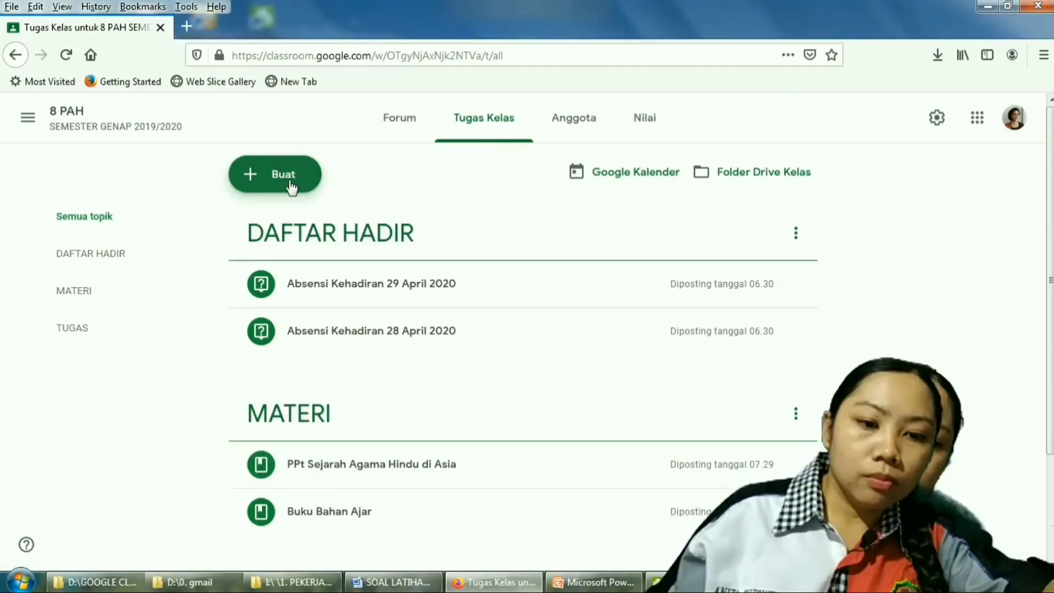
# Create a quiz assignment in 8 PAH's classwork and title its attached Blank Quiz form "Pengetahuan Penugasan".
pyautogui.click(291, 183)
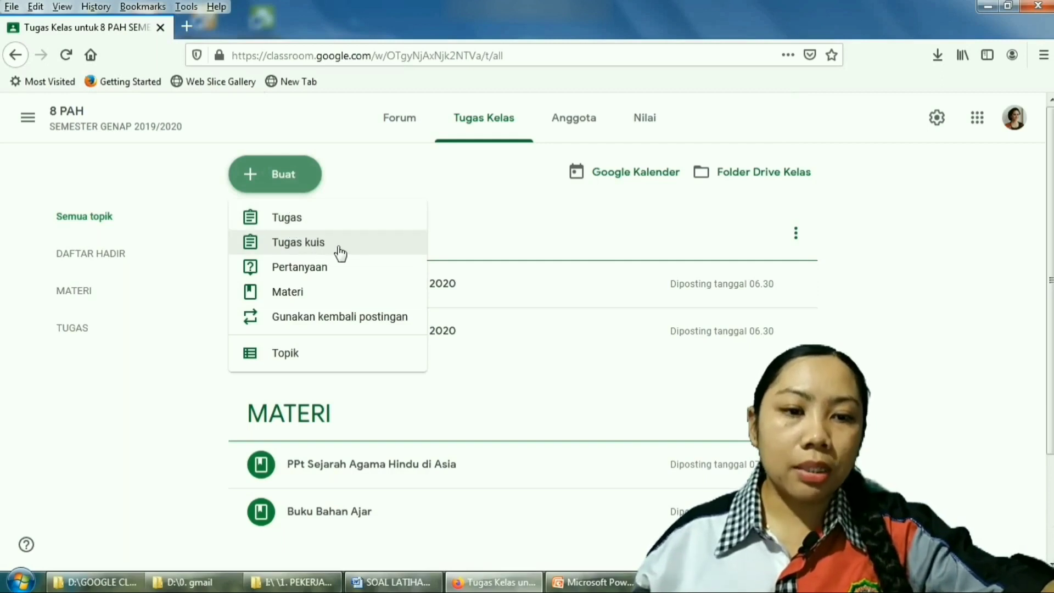
pyautogui.click(304, 244)
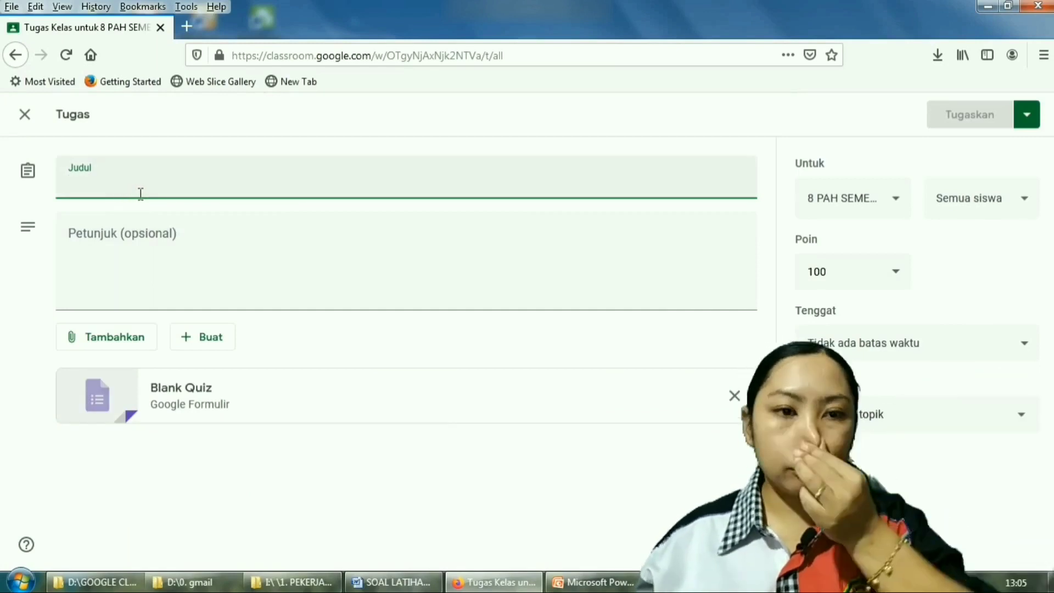
pyautogui.write('PE')
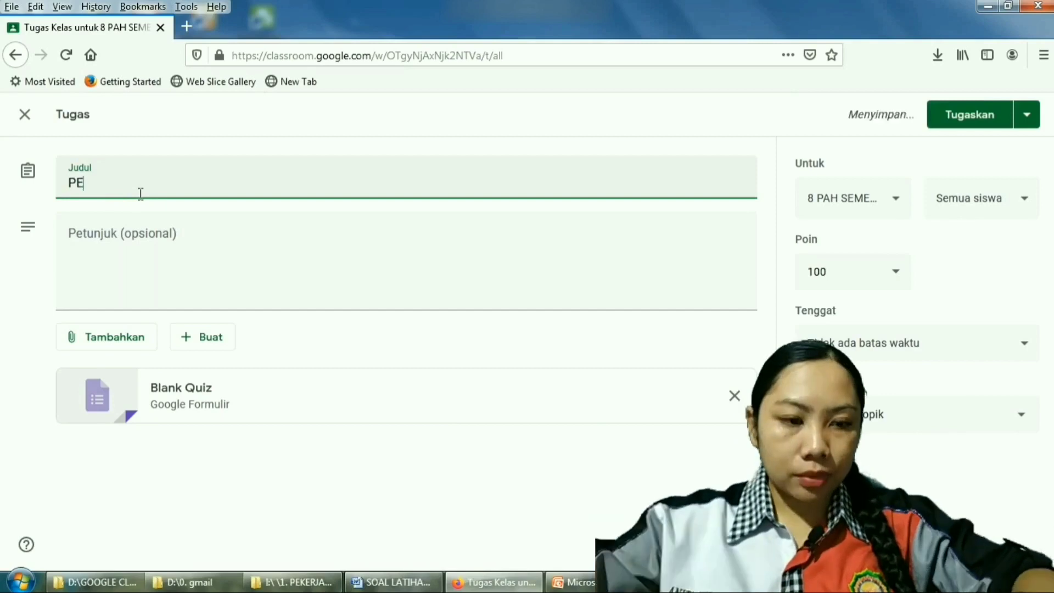
pyautogui.press('BackSpace')
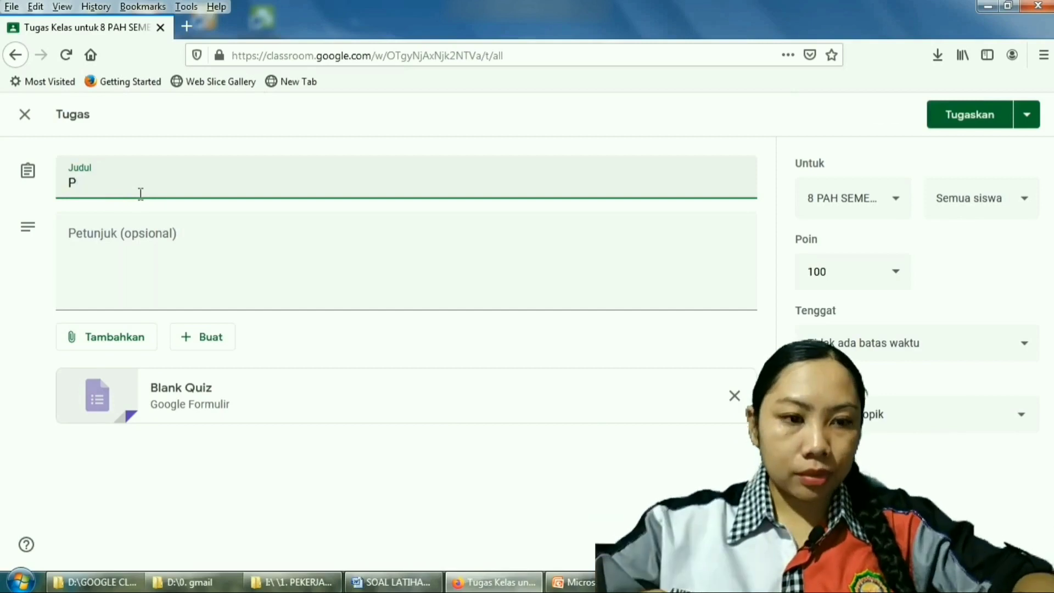
pyautogui.write('engetahuan')
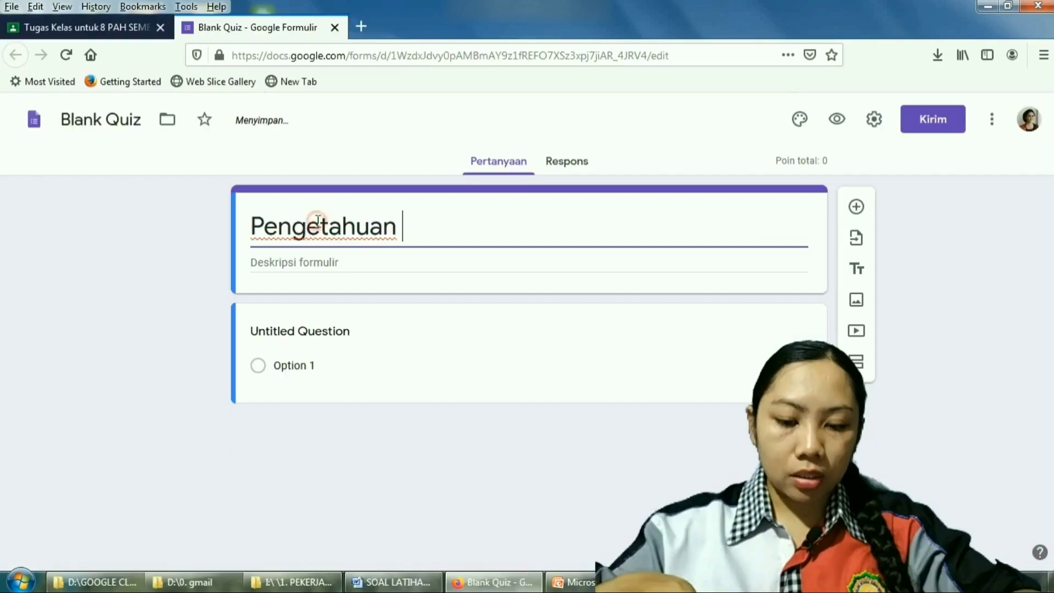
pyautogui.write('Penugasan')
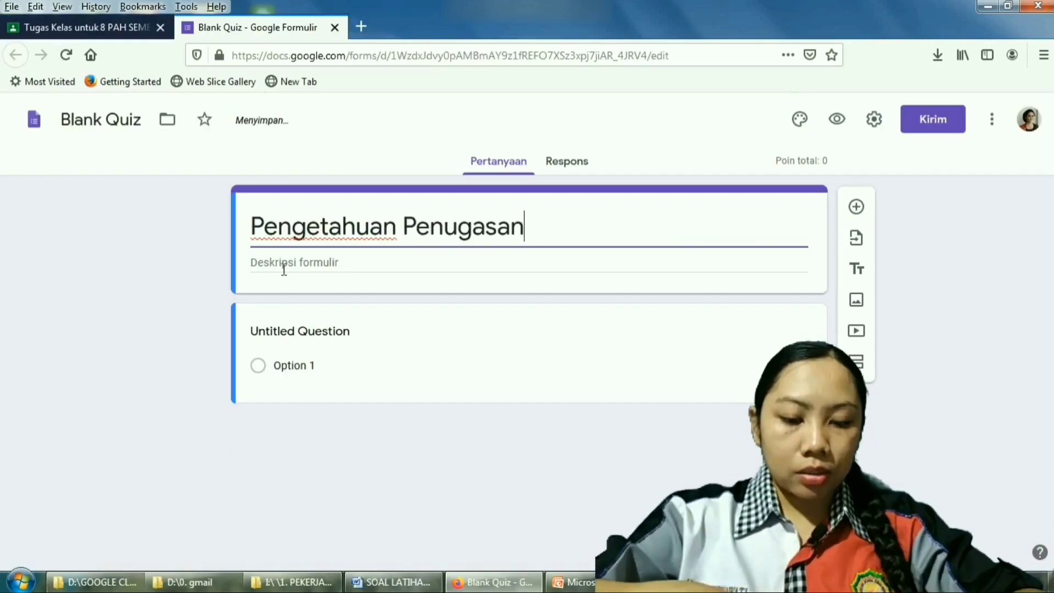
# Copy the "Rsi yang diangap berjasa" question with its four answers from the open Word document and paste it over the form's Untitled Question.
pyautogui.click(323, 335)
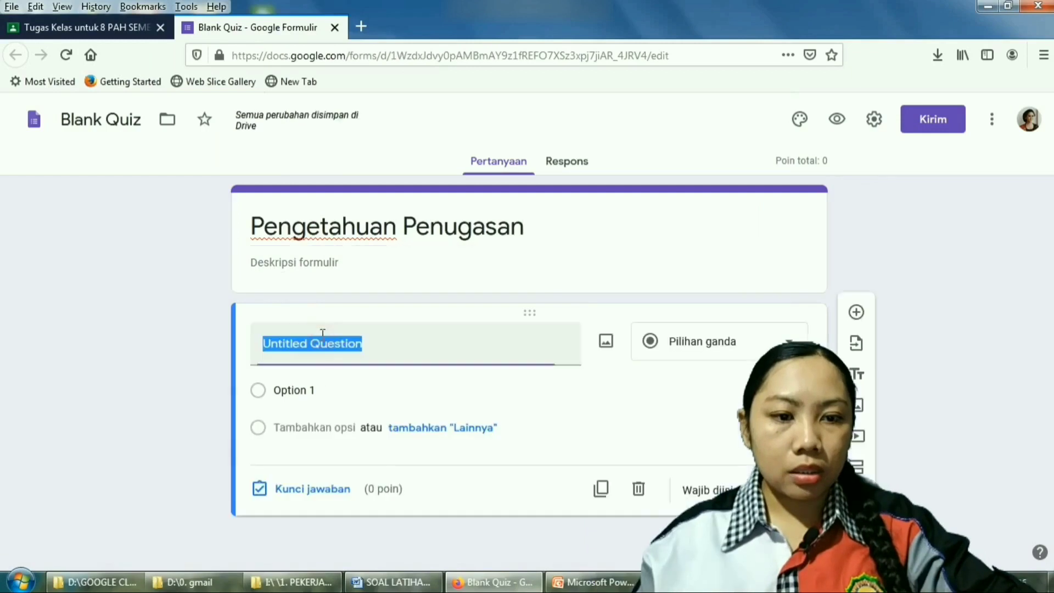
pyautogui.click(393, 582)
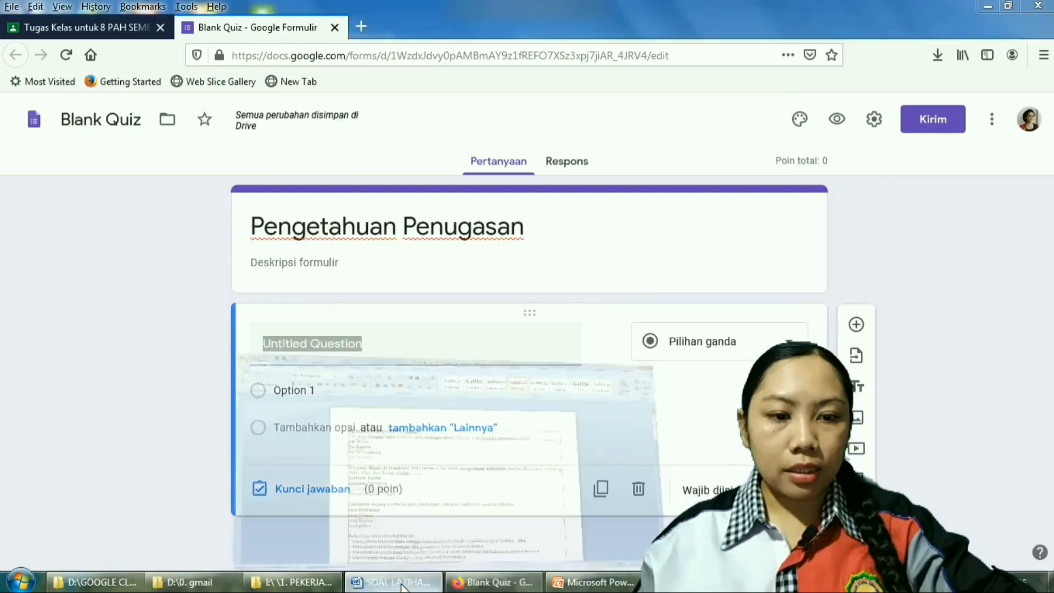
pyautogui.moveTo(269, 216); pyautogui.dragTo(327, 276)
pyautogui.click(77, 68)
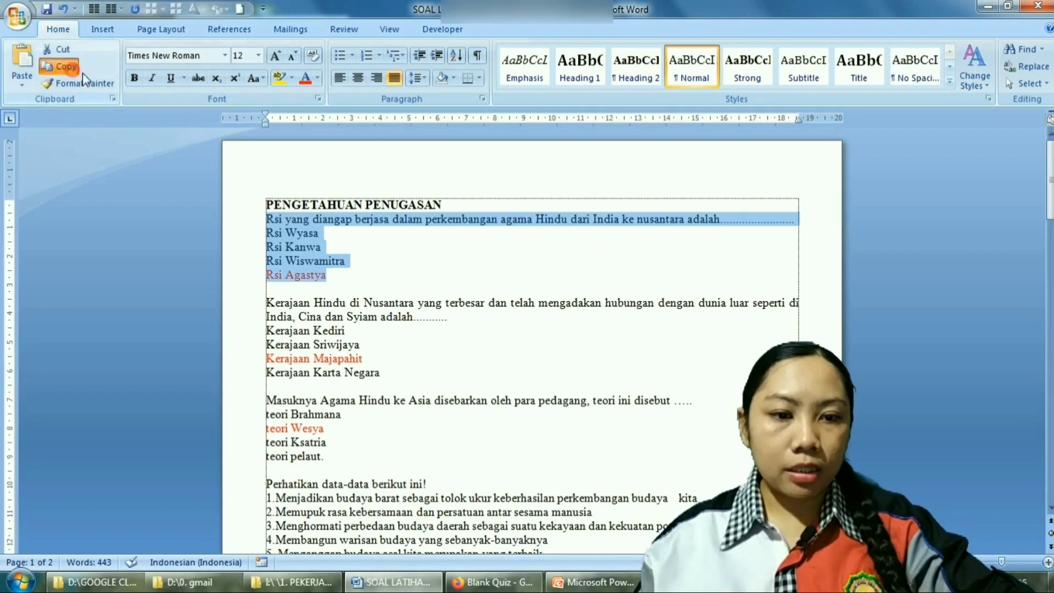
pyautogui.click(486, 583)
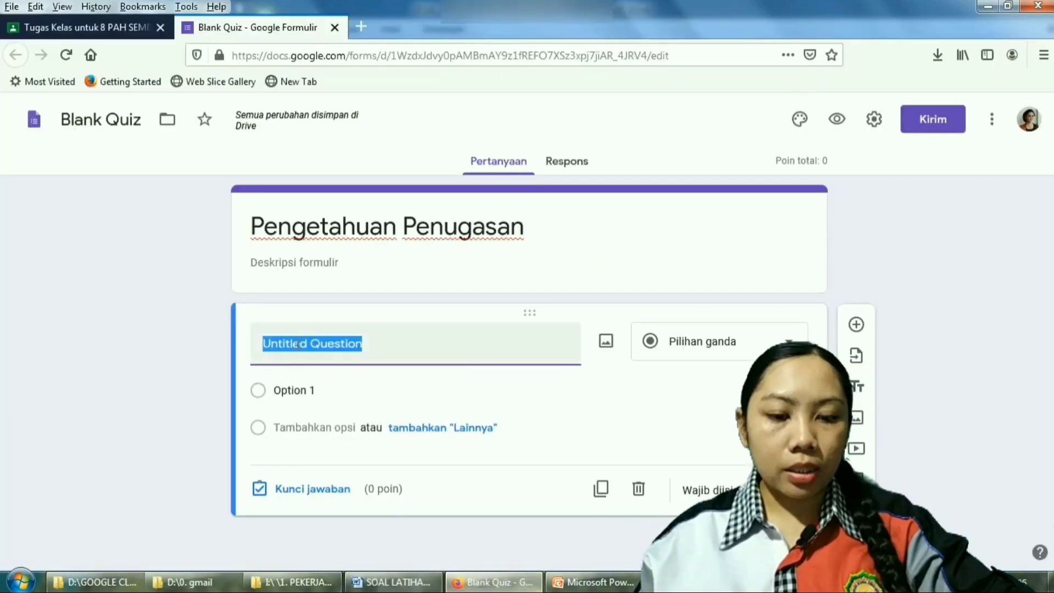
pyautogui.rightClick(297, 342)
pyautogui.click(354, 156)
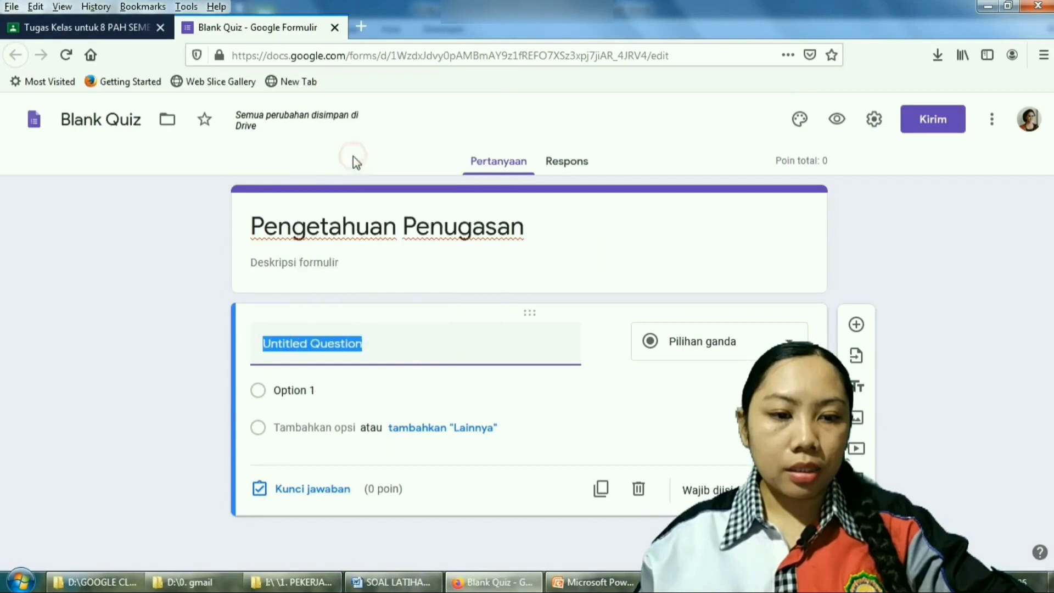
# Move "Rsi Wyasa" out of the question text into the first answer option.
pyautogui.scroll(-2, 372, 364)
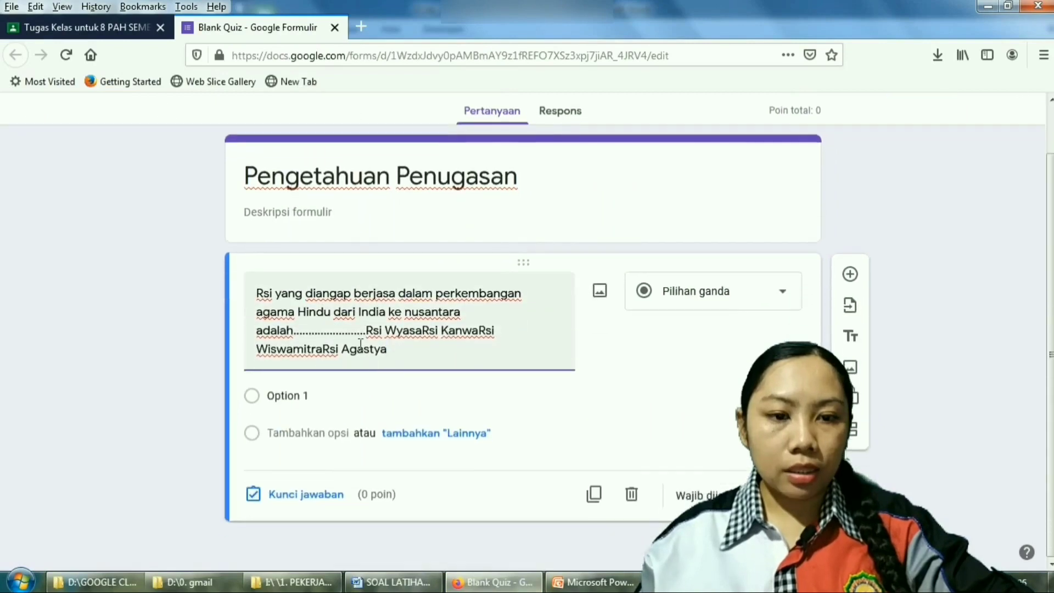
pyautogui.click(285, 396)
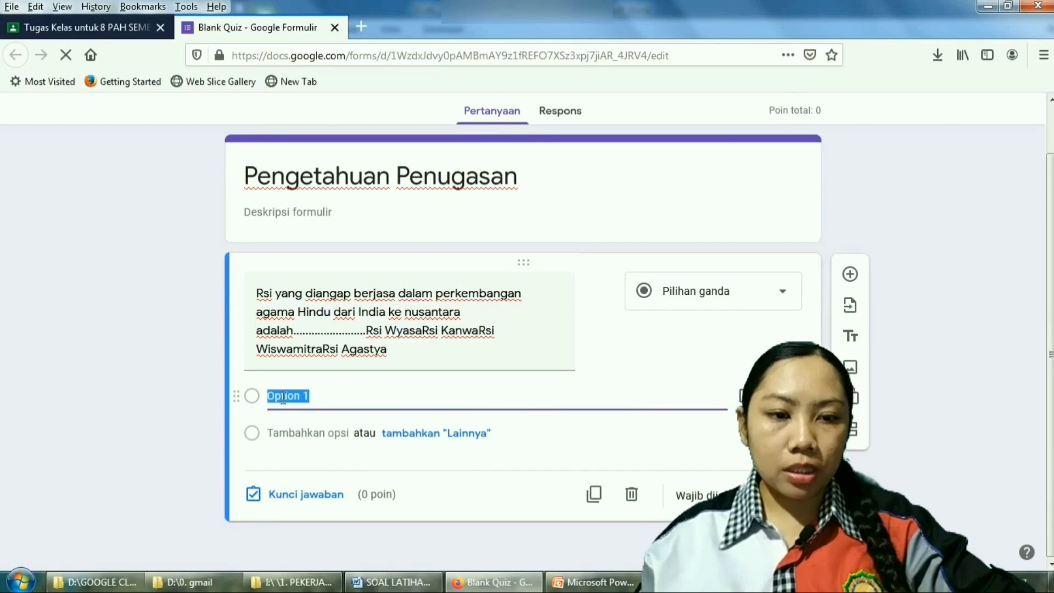
pyautogui.tripleClick(402, 330)
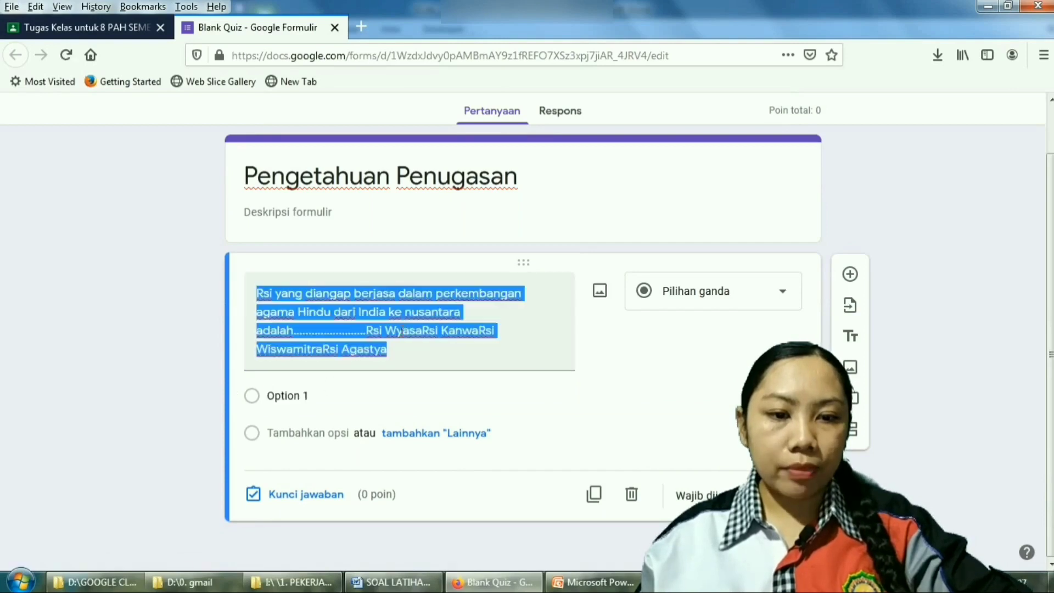
pyautogui.click(411, 332)
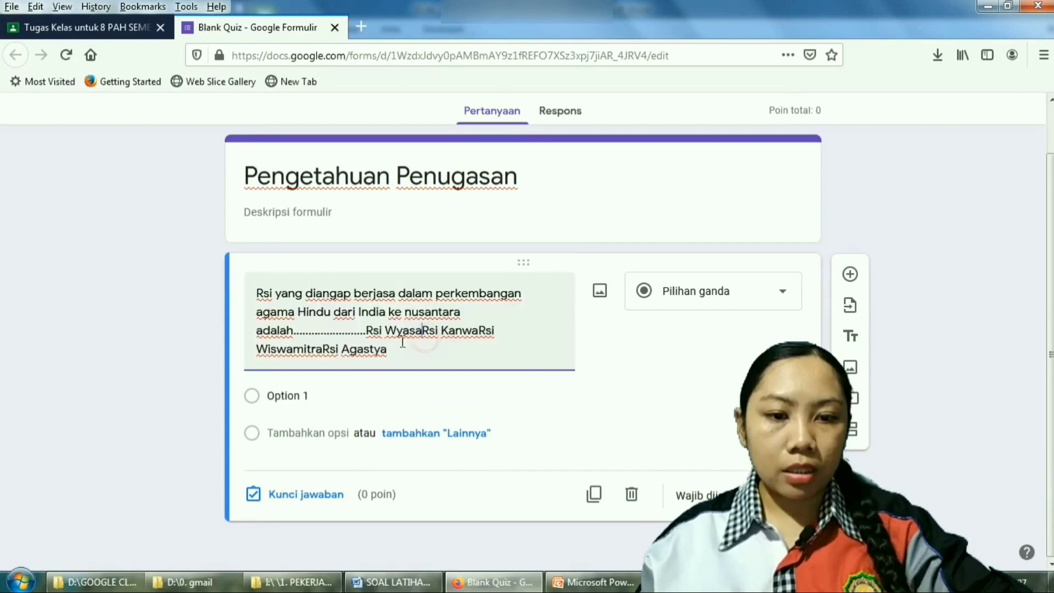
pyautogui.moveTo(366, 331); pyautogui.dragTo(421, 336)
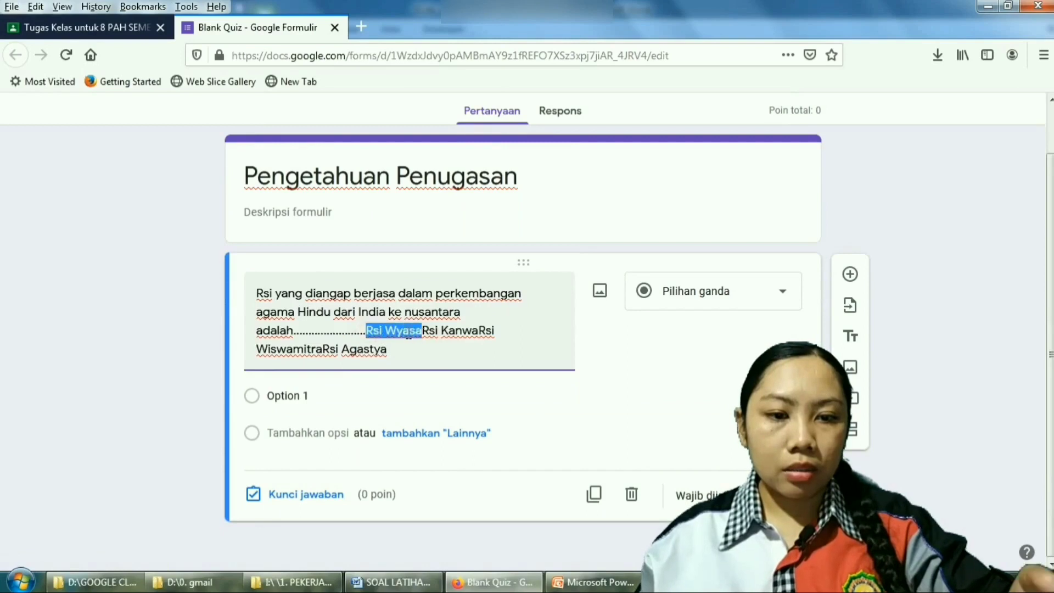
pyautogui.rightClick(408, 330)
pyautogui.click(442, 109)
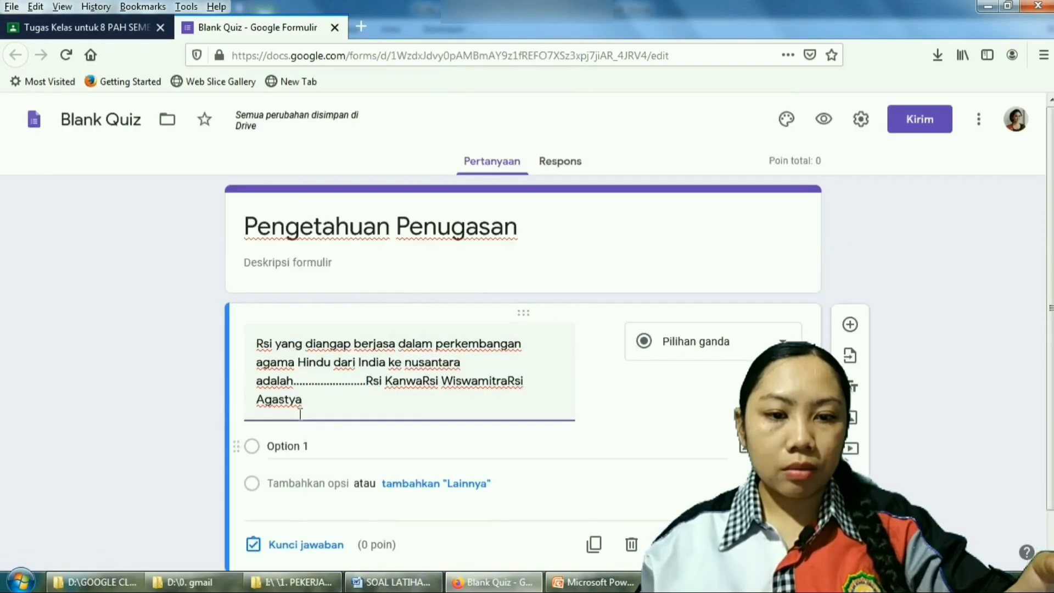
pyautogui.click(281, 446)
pyautogui.rightClick(298, 446)
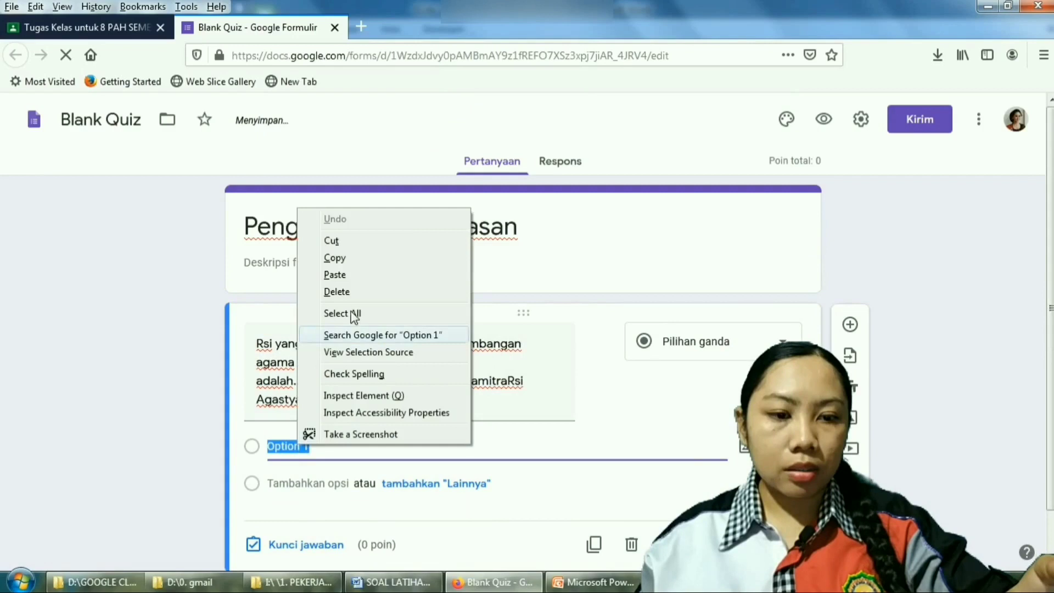
pyautogui.click(353, 276)
# Move "Rsi Kanwa" out of the question text into a new second answer option.
pyautogui.scroll(-1, 423, 370)
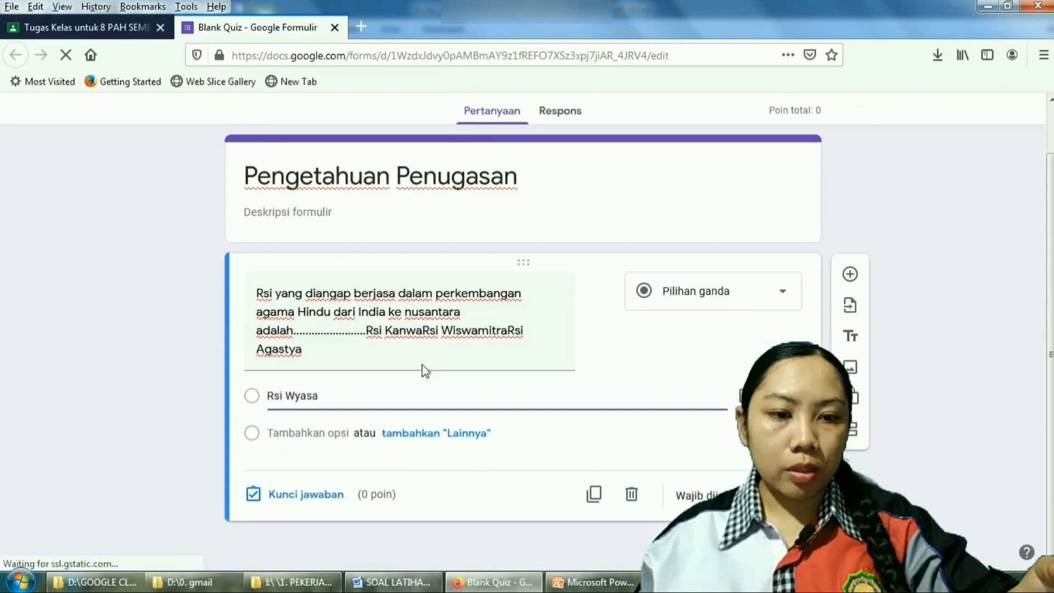
pyautogui.click(367, 331)
pyautogui.click(423, 330)
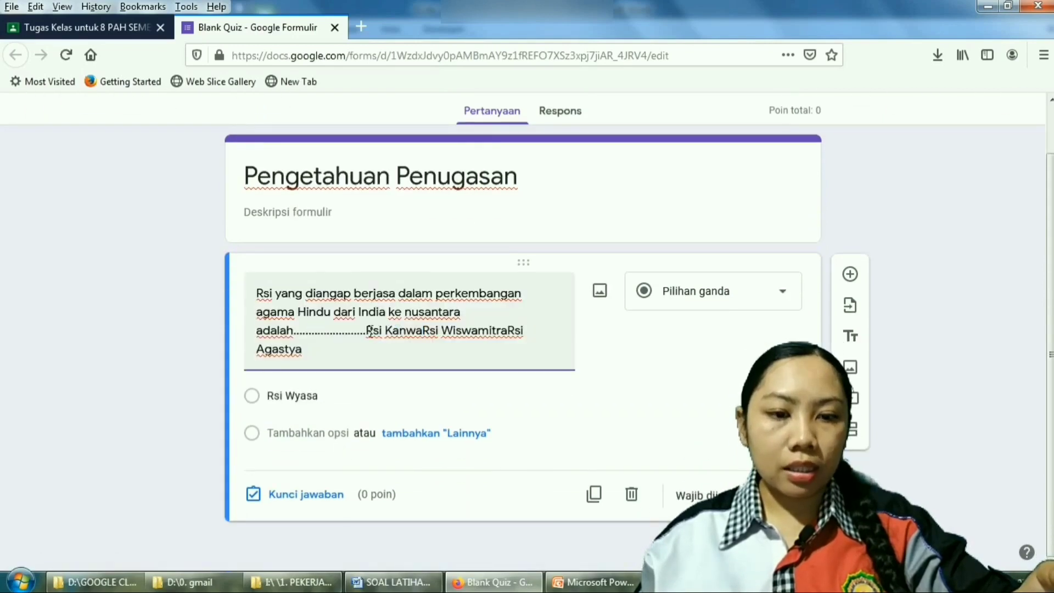
pyautogui.moveTo(366, 331); pyautogui.dragTo(423, 331)
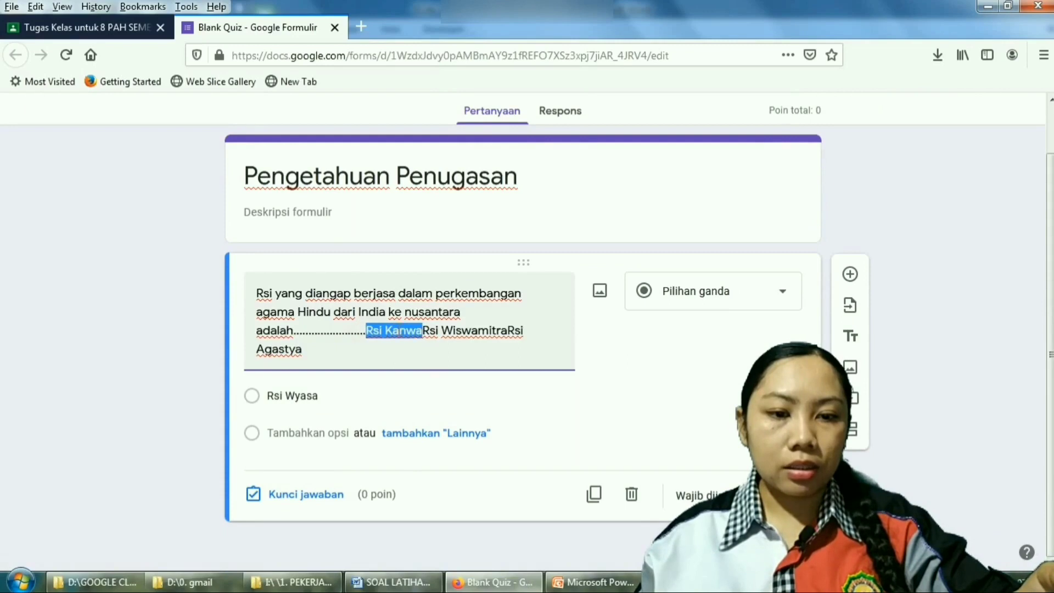
pyautogui.rightClick(401, 336)
pyautogui.click(442, 106)
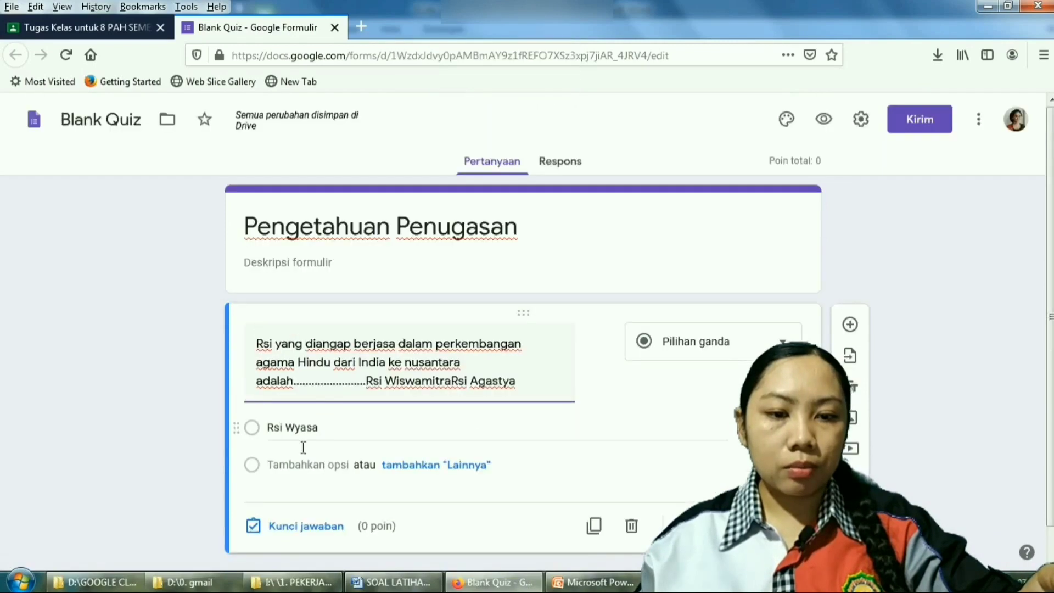
pyautogui.click(295, 469)
pyautogui.rightClick(297, 465)
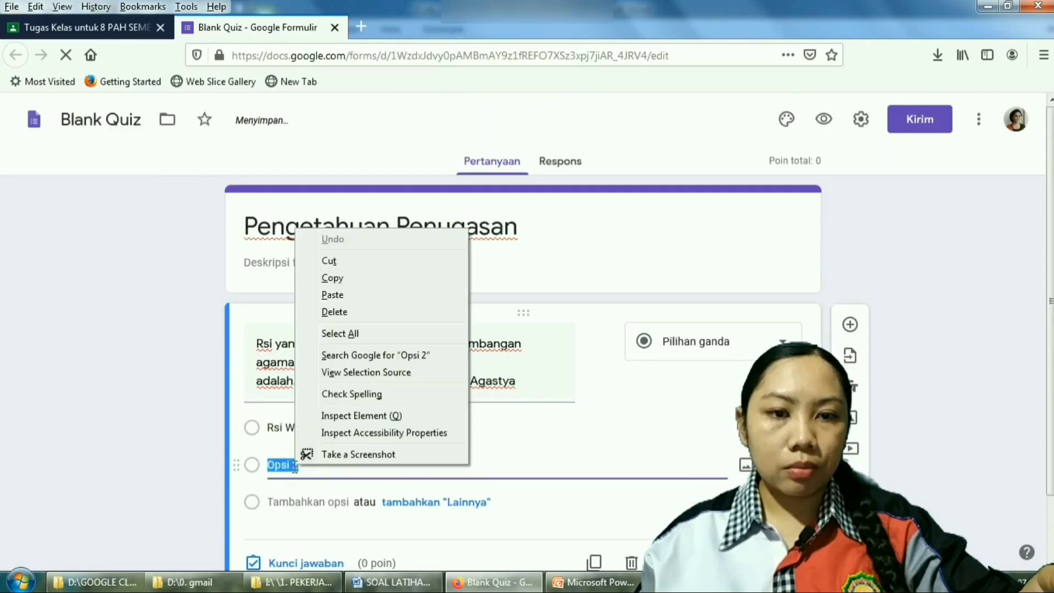
pyautogui.click(337, 295)
# Move "Rsi Wiswamitra" out of the question text into a new third answer option.
pyautogui.scroll(-2, 372, 419)
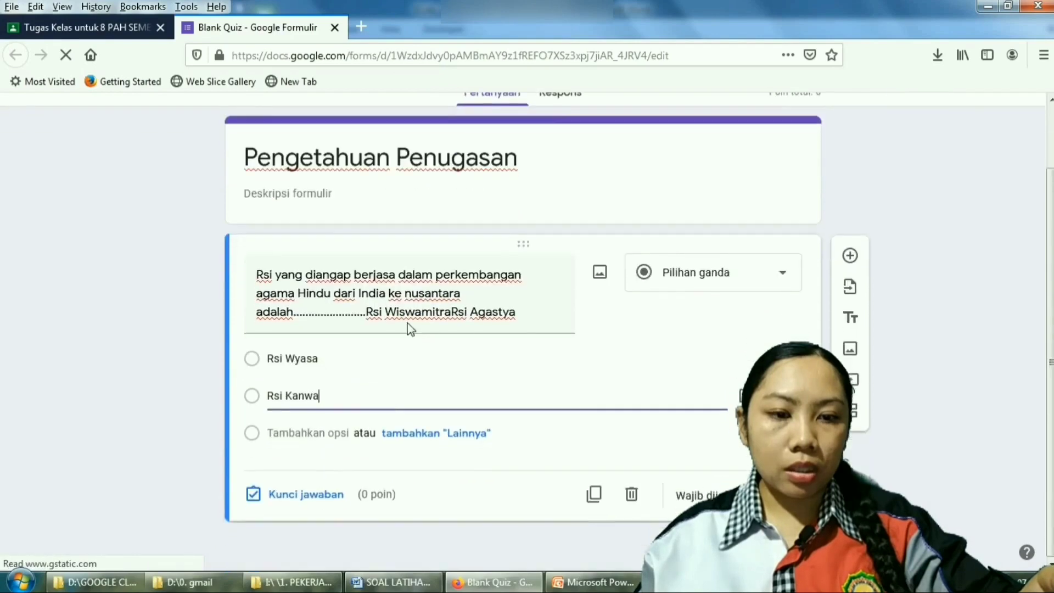
pyautogui.tripleClick(371, 312)
pyautogui.moveTo(366, 312); pyautogui.dragTo(452, 320)
pyautogui.rightClick(441, 315)
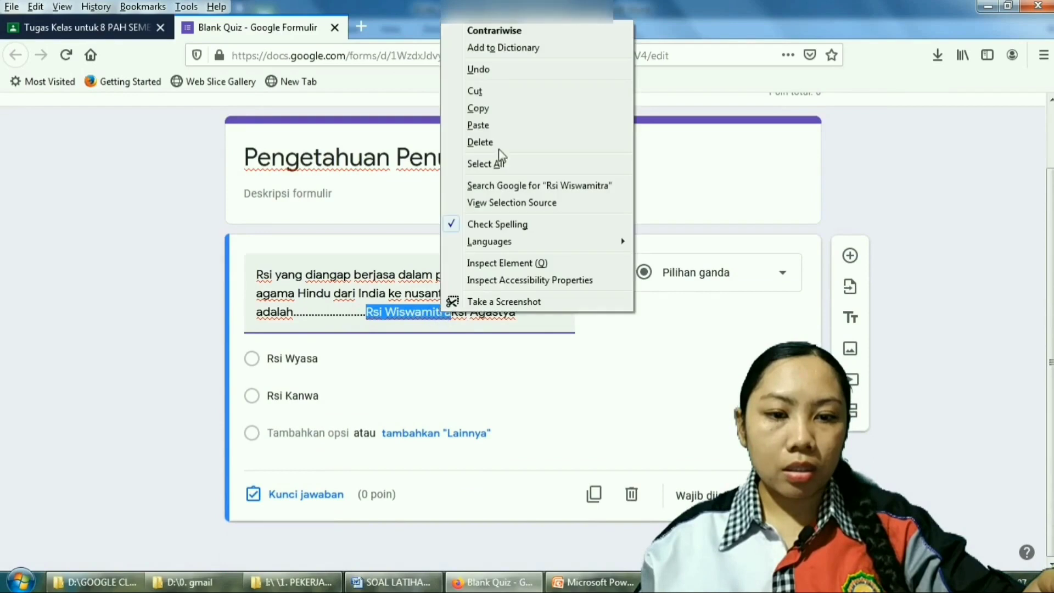
pyautogui.click(489, 91)
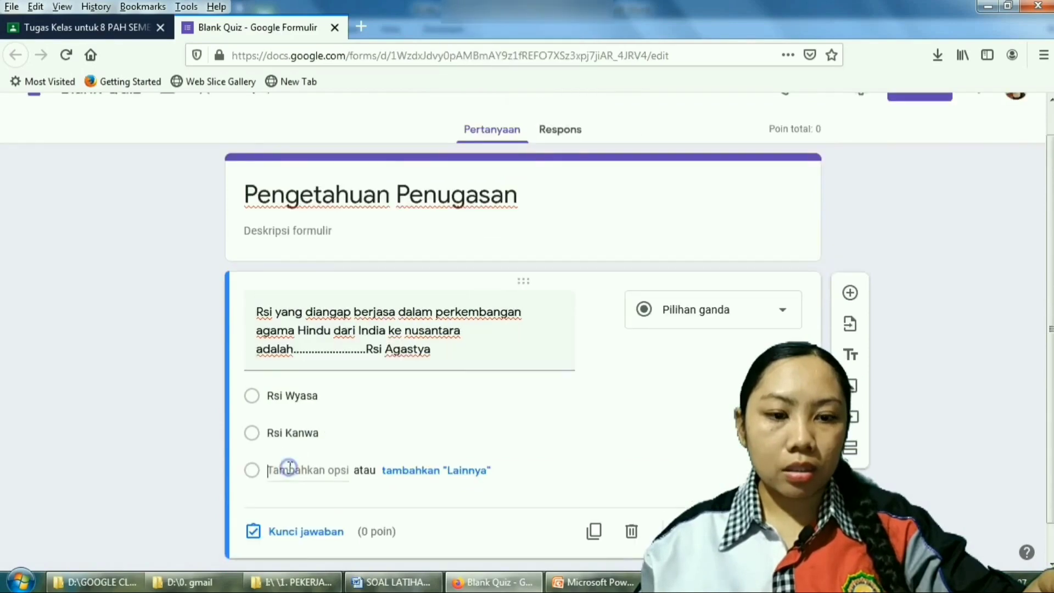
pyautogui.click(283, 470)
pyautogui.rightClick(288, 469)
pyautogui.click(352, 296)
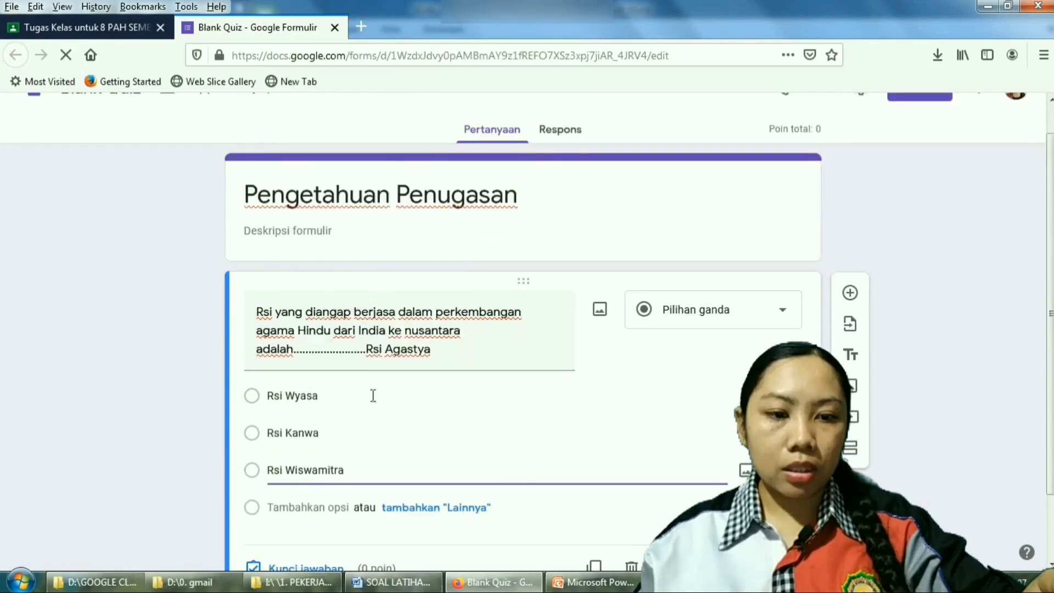
# Move "Rsi Agastya" out of the question text into a new fourth answer option.
pyautogui.scroll(-1, 372, 395)
pyautogui.moveTo(256, 237); pyautogui.dragTo(371, 282)
pyautogui.rightClick(370, 282)
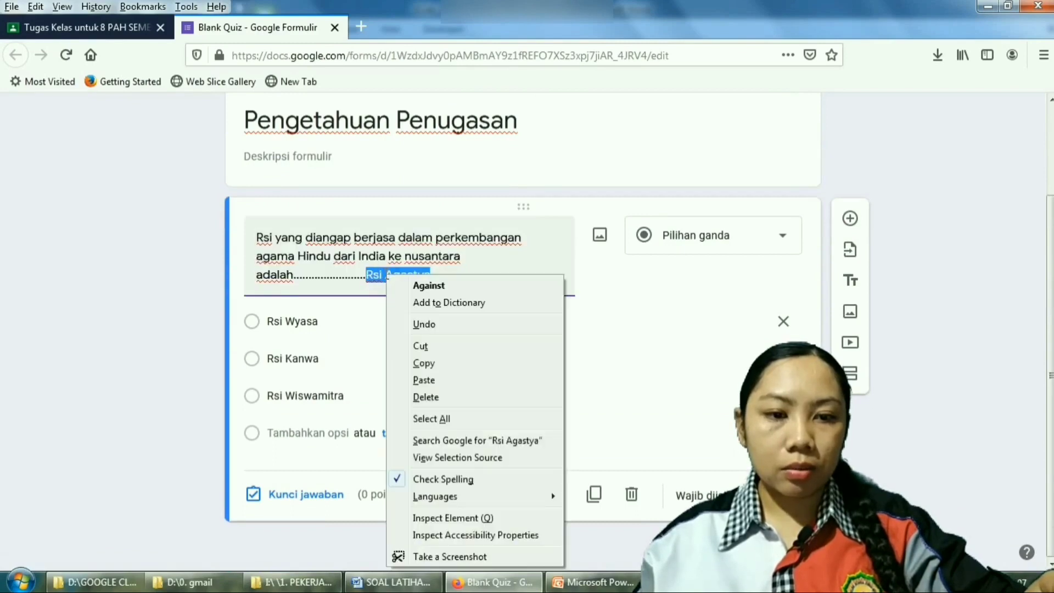
pyautogui.click(437, 347)
pyautogui.scroll(1, 340, 401)
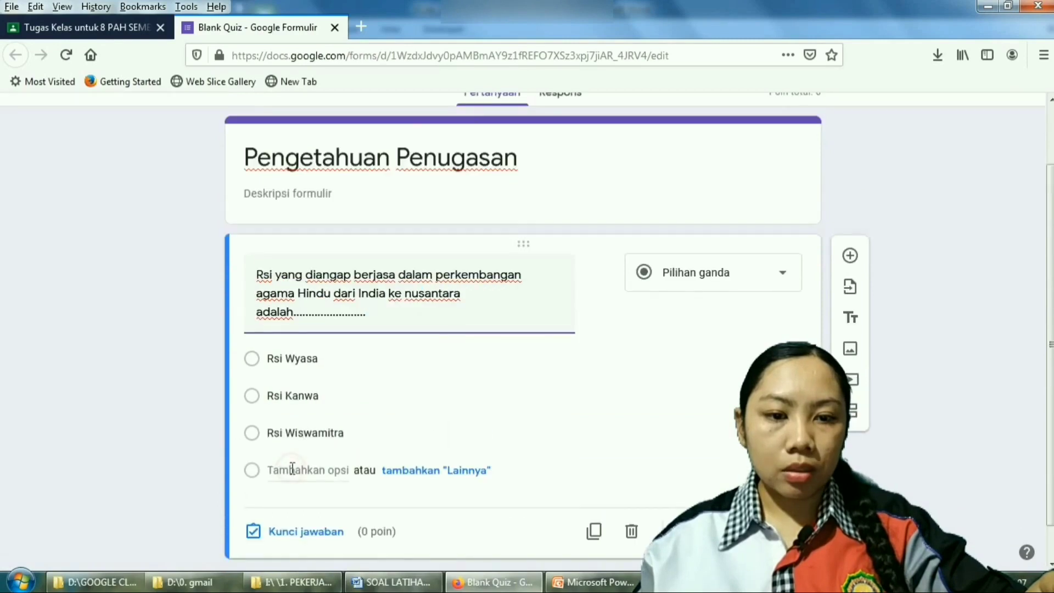
pyautogui.click(278, 468)
pyautogui.rightClick(293, 466)
pyautogui.click(353, 296)
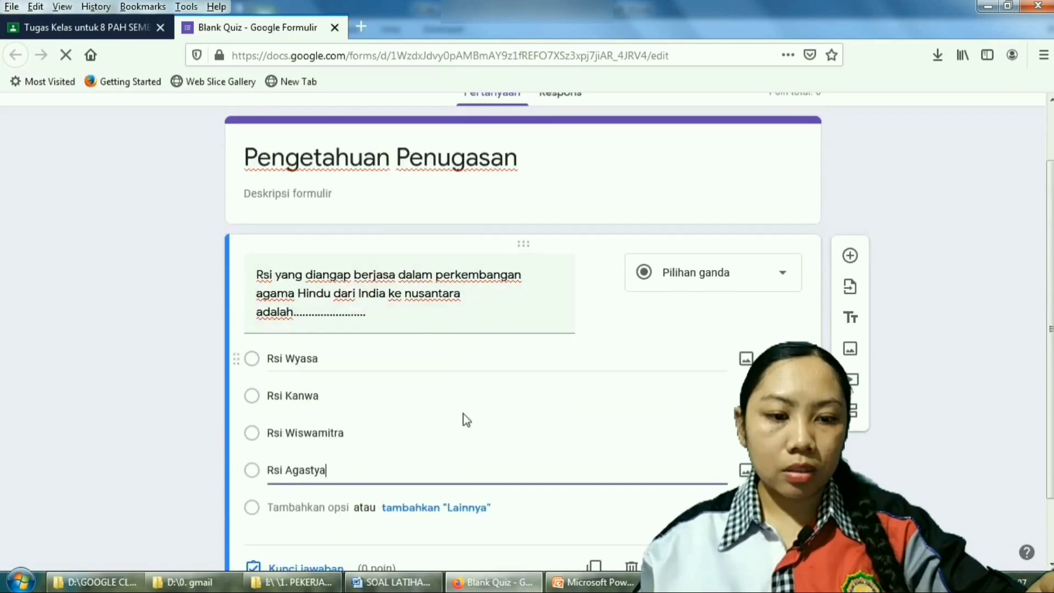
# Replace the long dotted line after "adalah" in the question text with "... .".
pyautogui.click(461, 433)
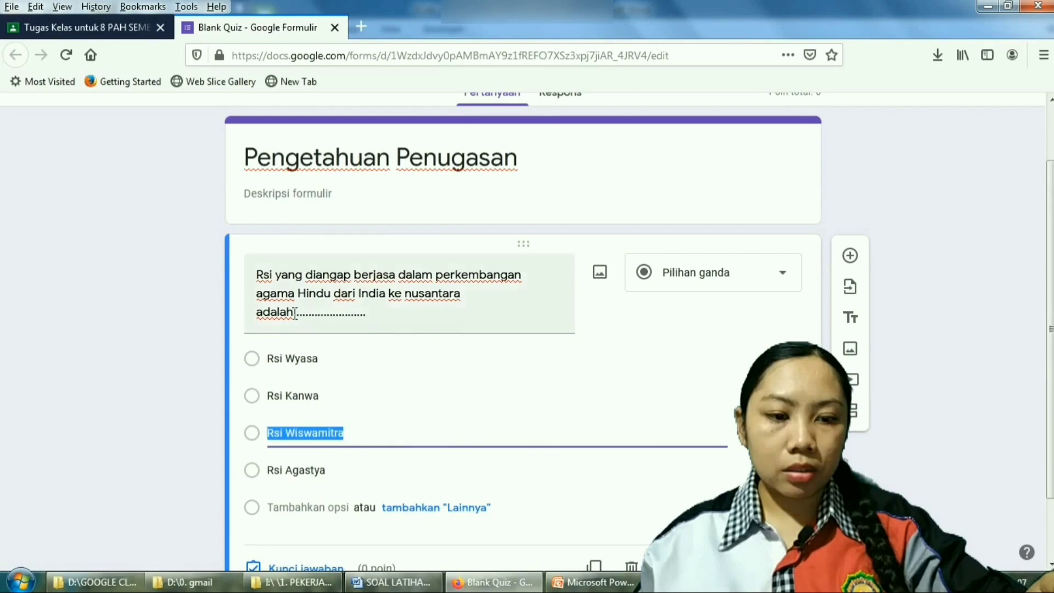
pyautogui.tripleClick(363, 320)
pyautogui.click(348, 312)
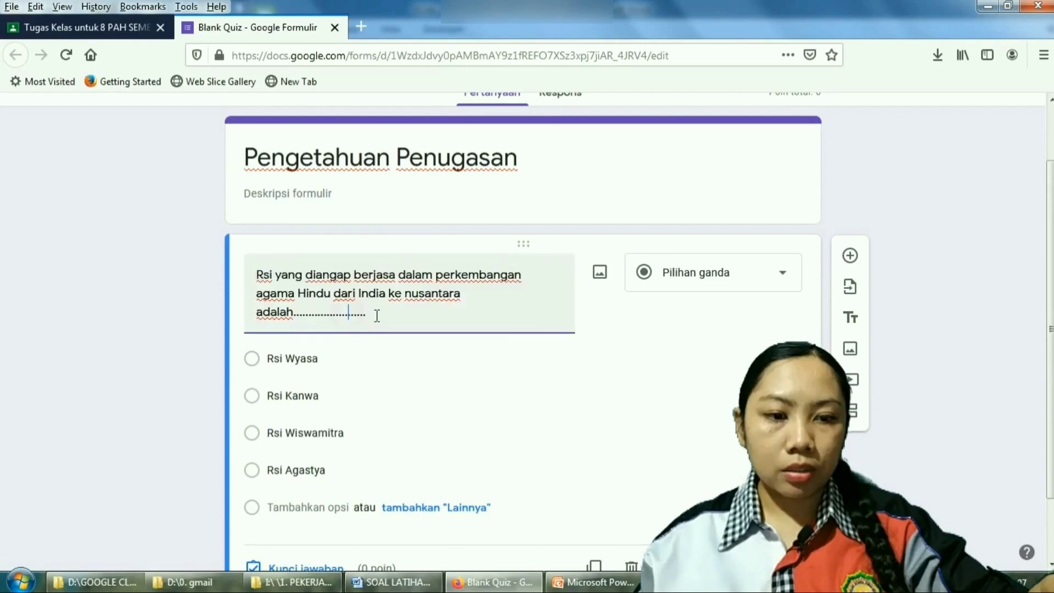
pyautogui.moveTo(341, 314); pyautogui.dragTo(297, 312)
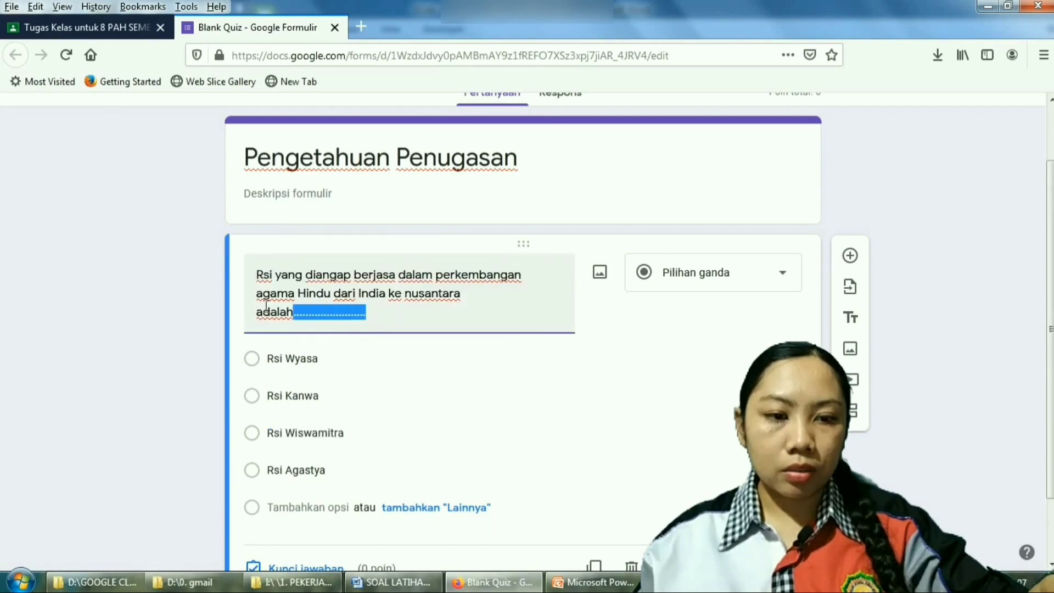
pyautogui.press('BackSpace')
pyautogui.write('...')
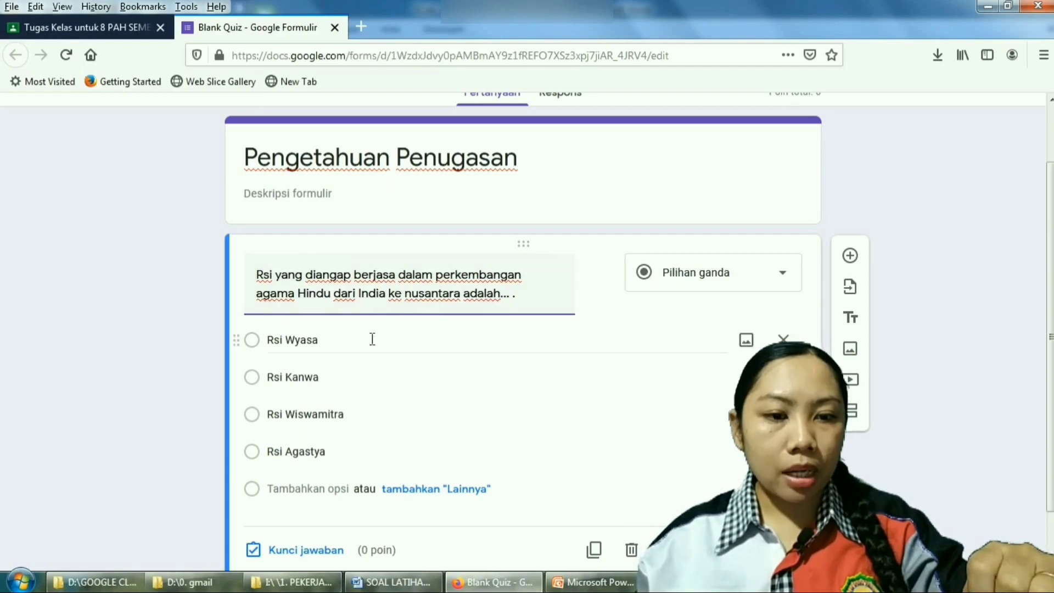
pyautogui.scroll(-2, 369, 339)
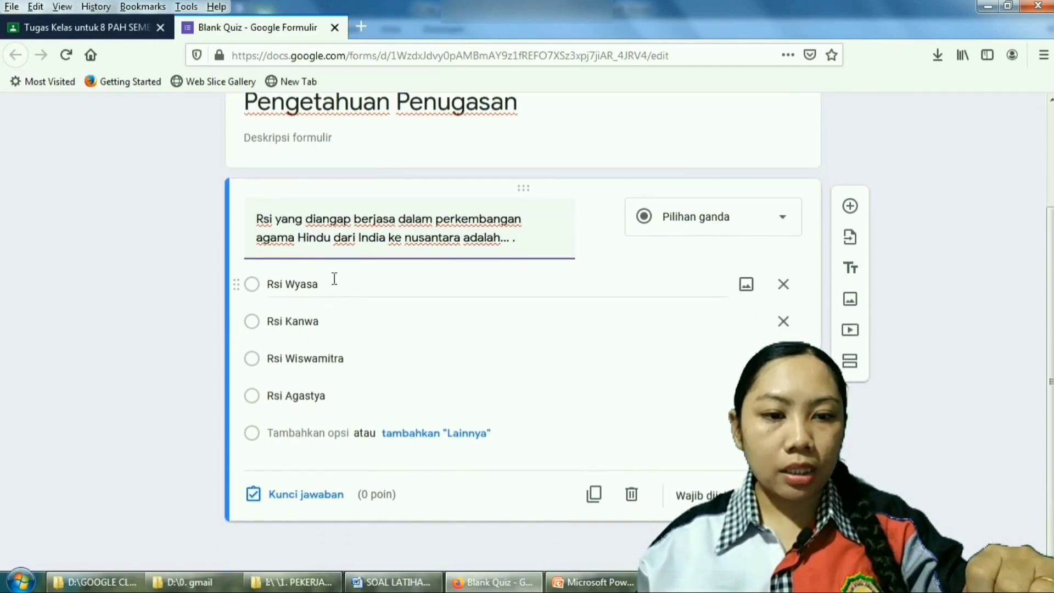
pyautogui.click(787, 220)
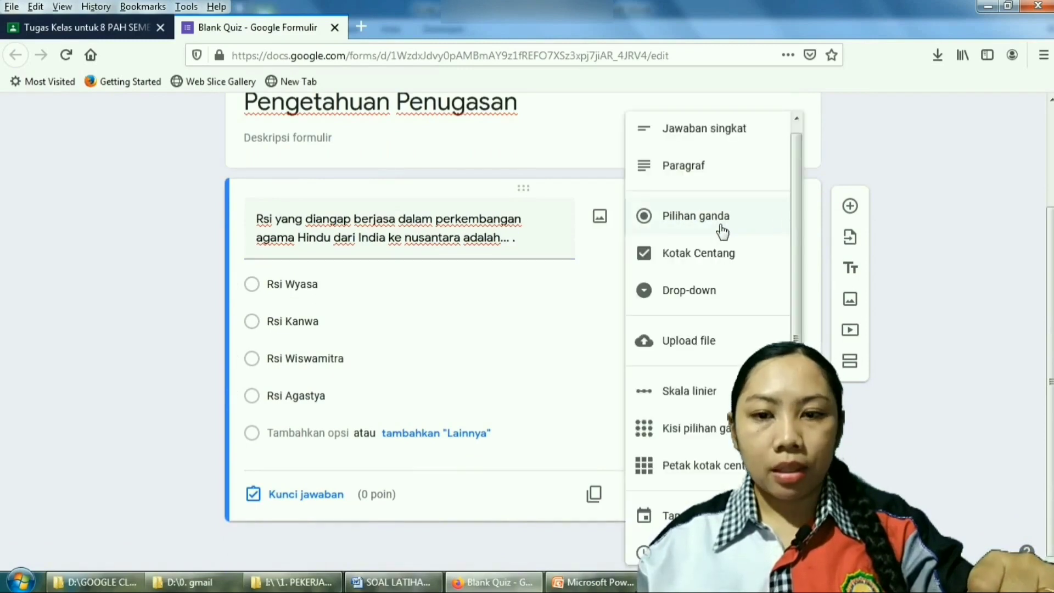
pyautogui.click(429, 291)
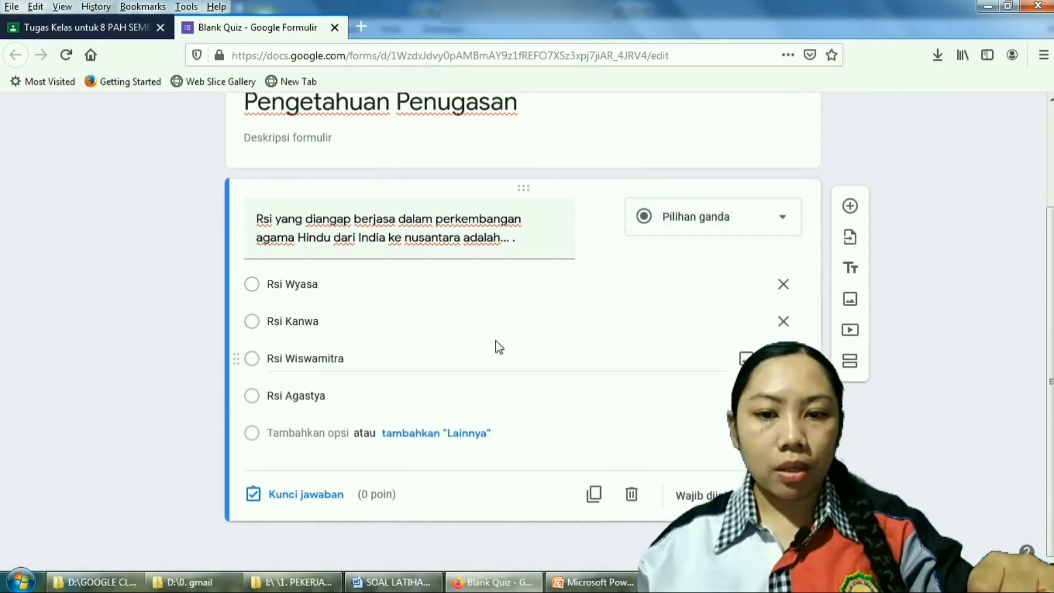
# Set the question's answer key to "Rsi Agastya" and its score to 20 points.
pyautogui.click(315, 497)
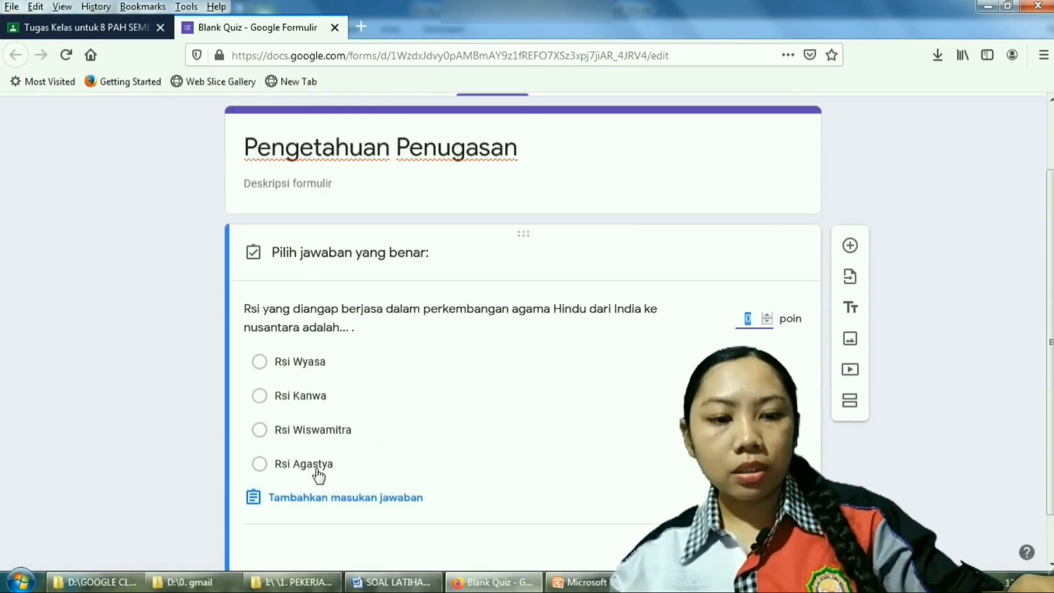
pyautogui.click(319, 473)
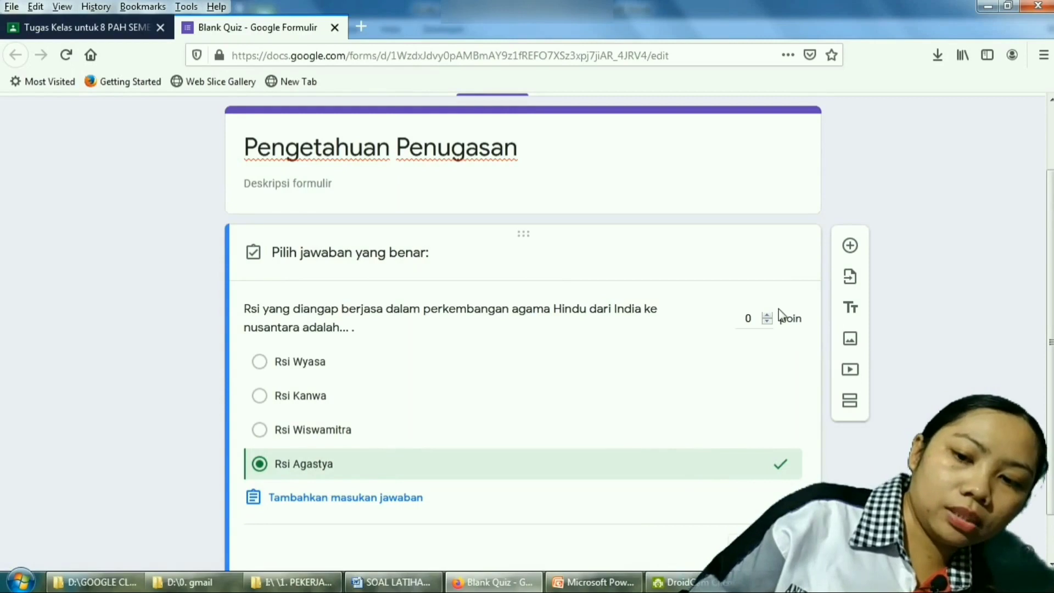
pyautogui.click(759, 319)
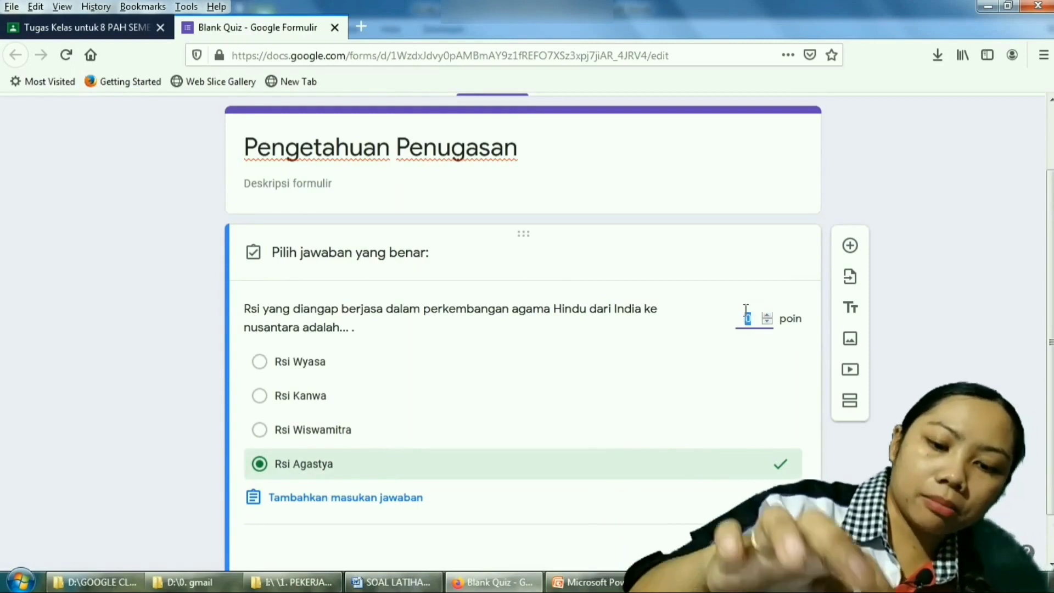
pyautogui.write('20')
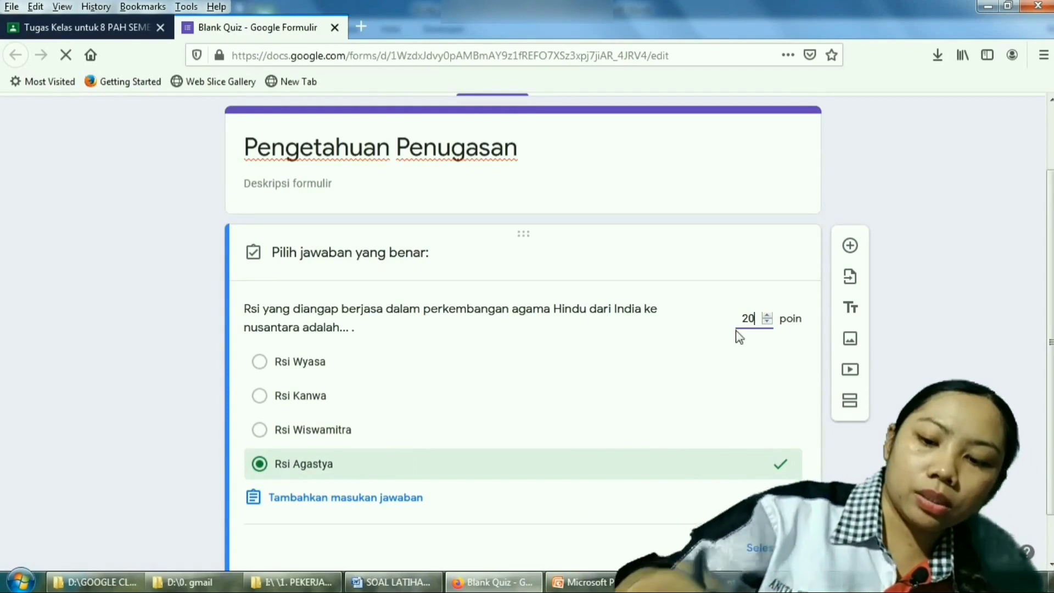
pyautogui.scroll(-1, 738, 336)
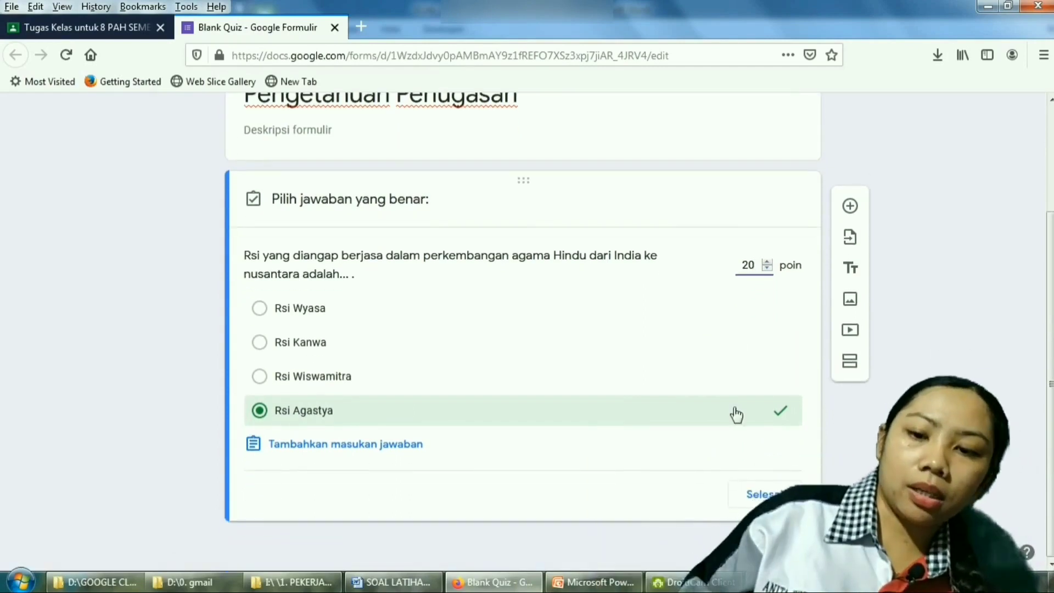
pyautogui.click(750, 495)
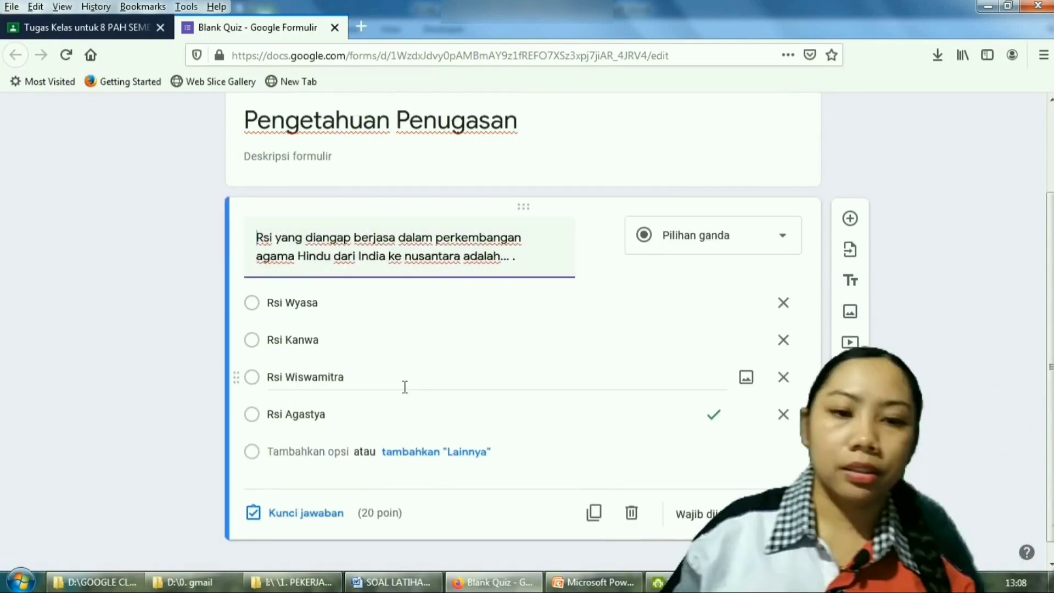
# Add a second quiz question and, in the Word document, copy the "Kerajaan Hindu di Nusantara" question with its four answers.
pyautogui.scroll(-1, 405, 386)
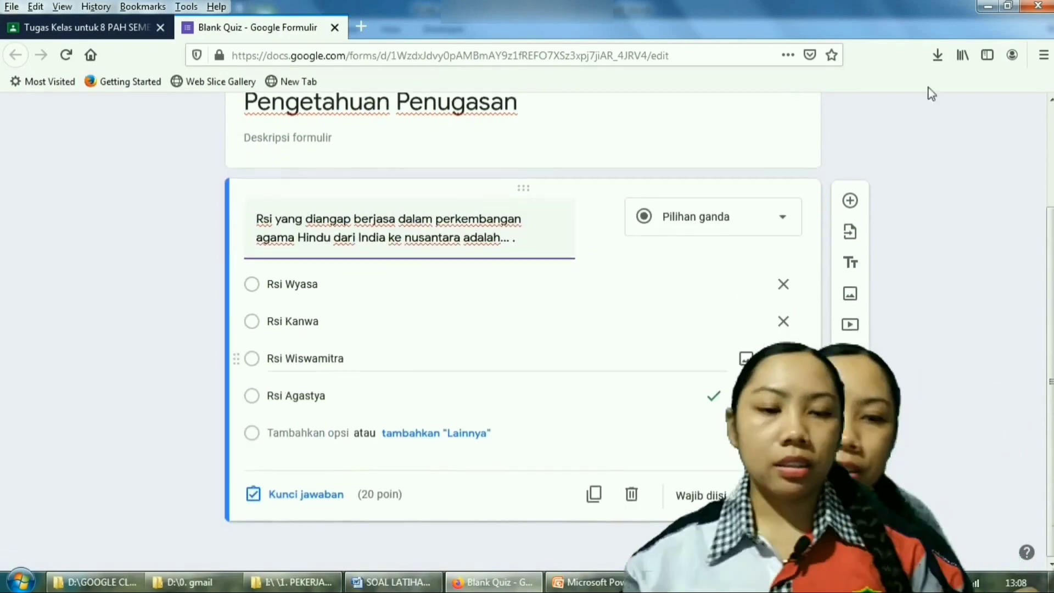
pyautogui.click(851, 207)
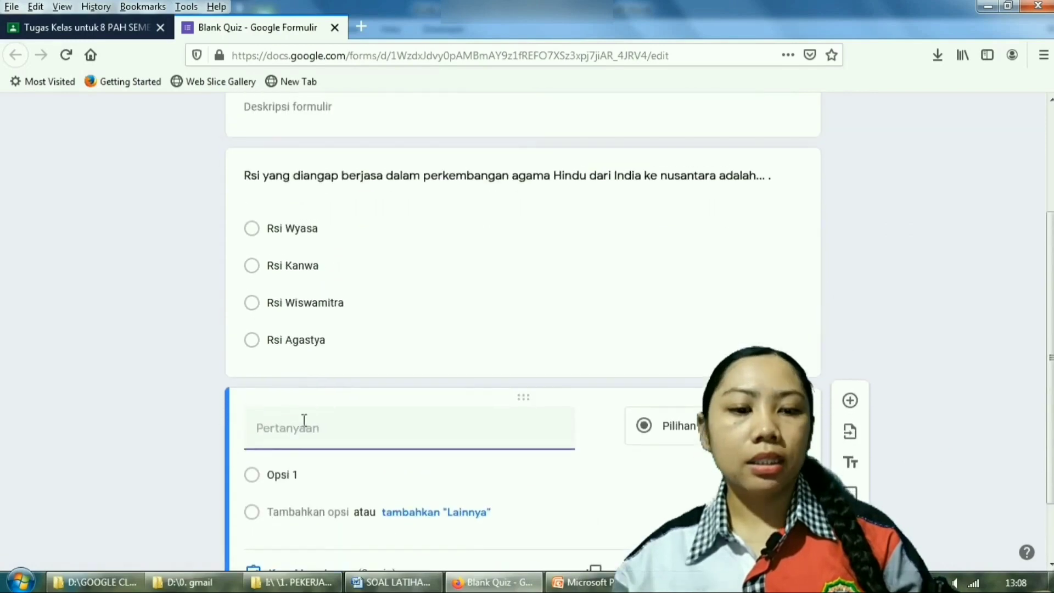
pyautogui.hotkey('alt', 'Tab')
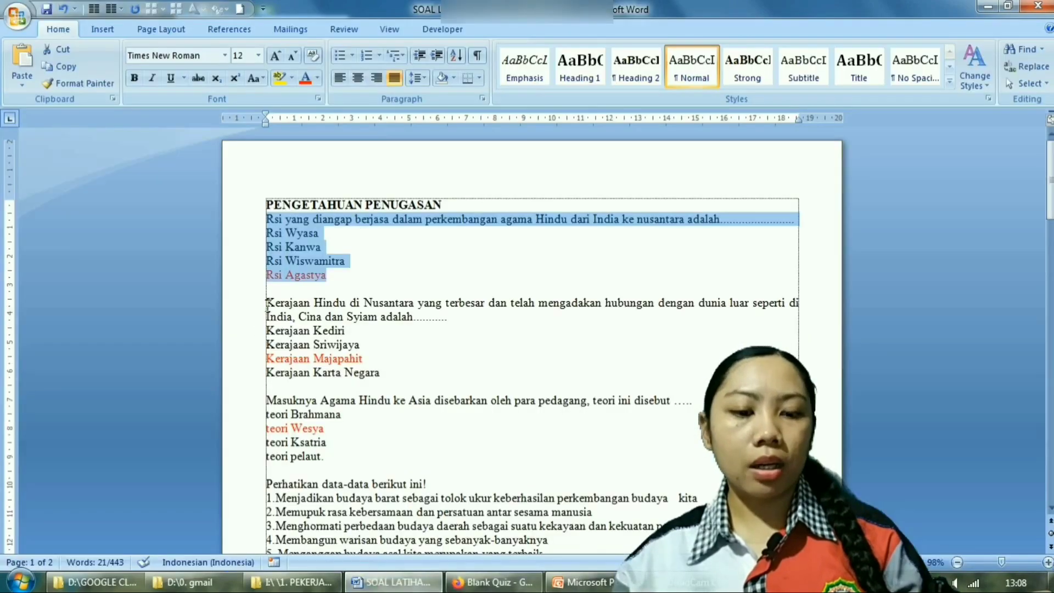
pyautogui.moveTo(267, 302); pyautogui.dragTo(381, 376)
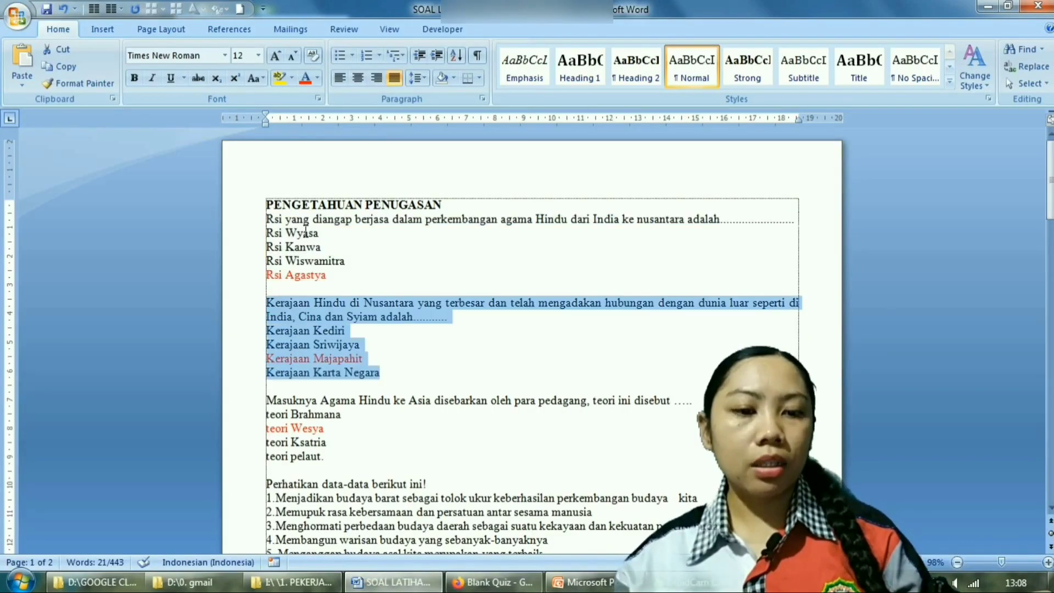
pyautogui.click(56, 49)
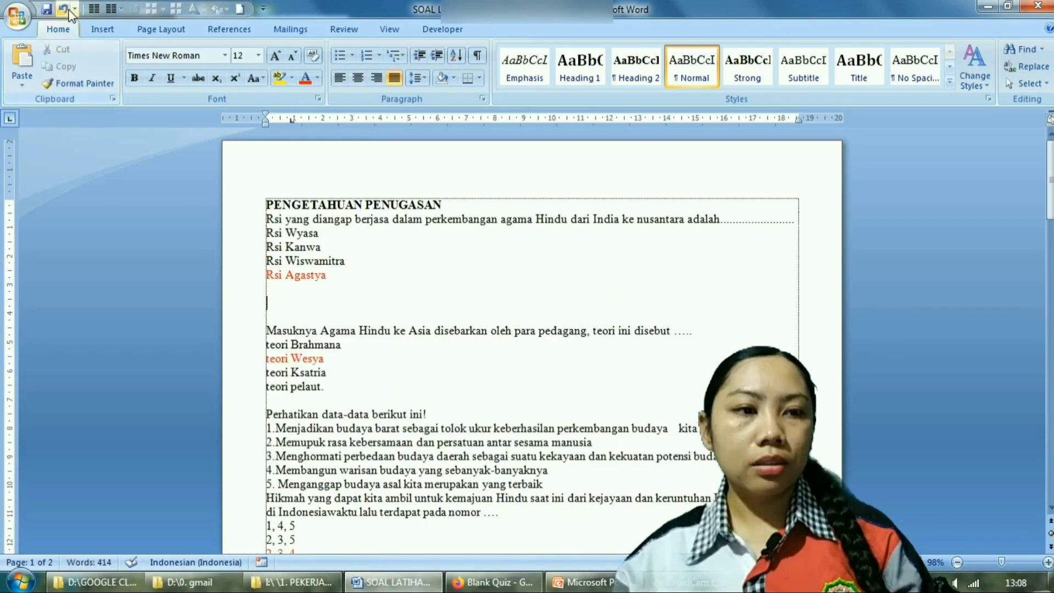
pyautogui.click(64, 9)
pyautogui.click(60, 66)
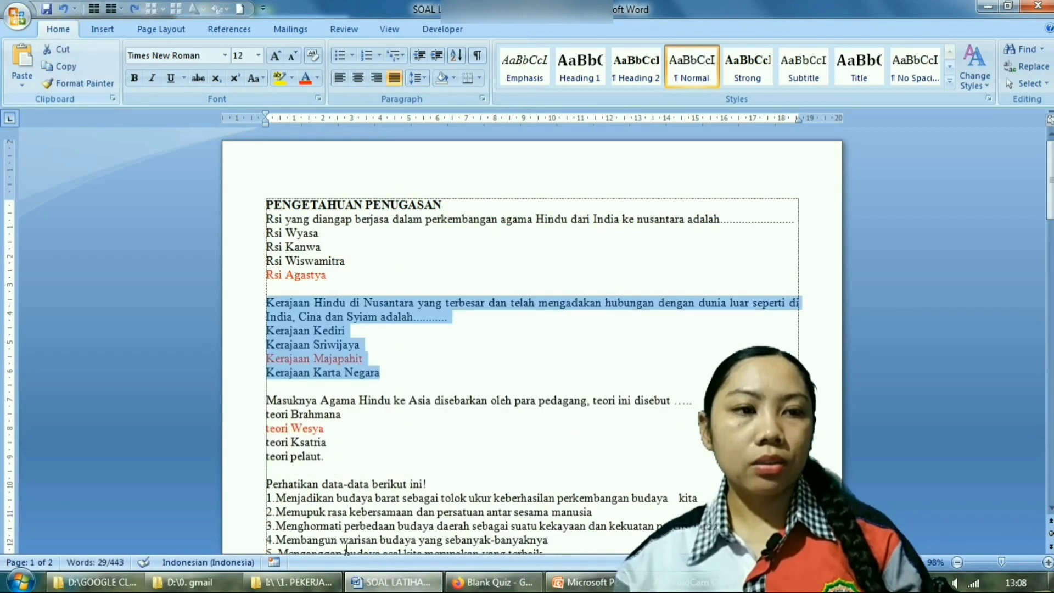
# Back in the quiz form, paste the copied question and answers into the new question's text.
pyautogui.click(495, 582)
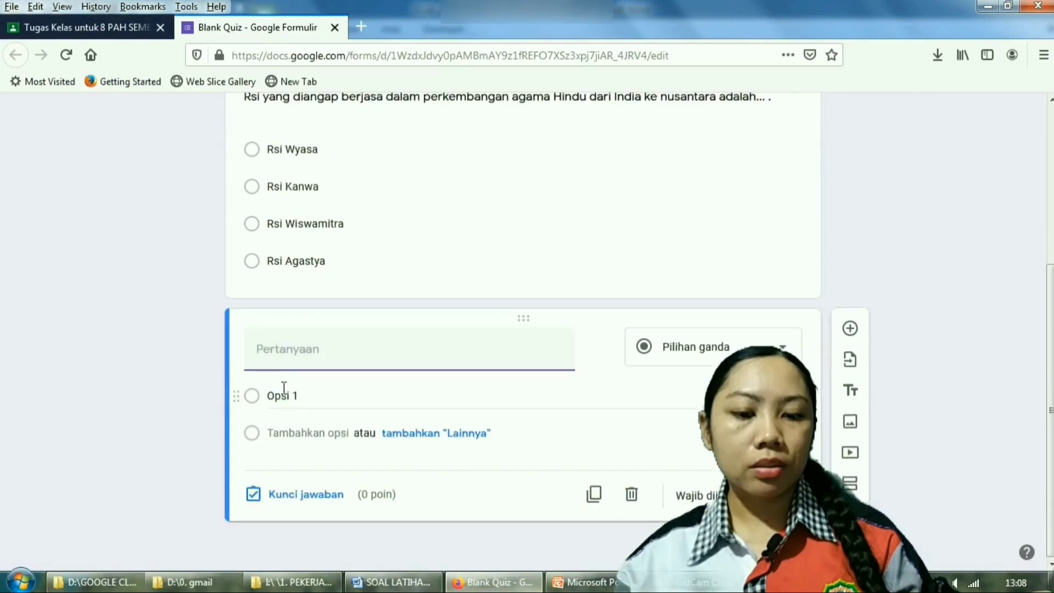
pyautogui.click(278, 347)
pyautogui.rightClick(282, 351)
pyautogui.click(319, 417)
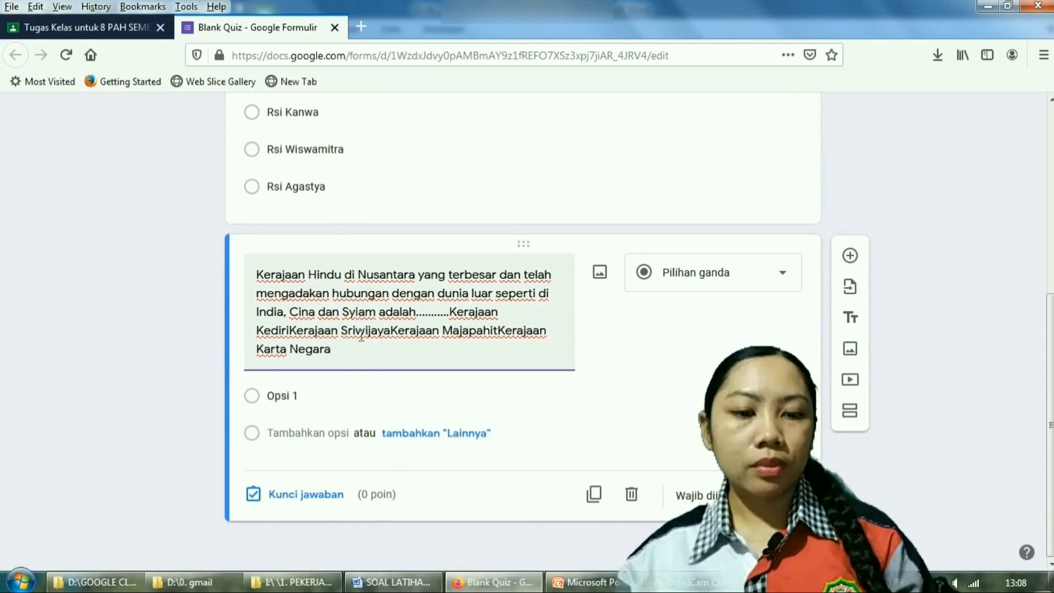
# Move "Kerajaan Kediri" out of the question text into the first answer option.
pyautogui.moveTo(452, 312); pyautogui.dragTo(288, 335)
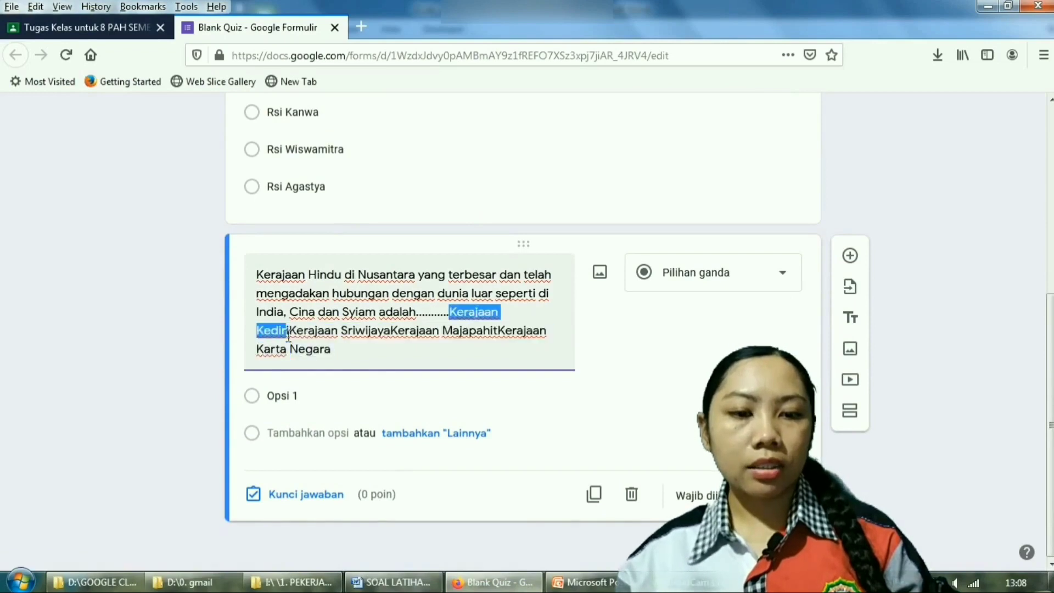
pyautogui.rightClick(282, 337)
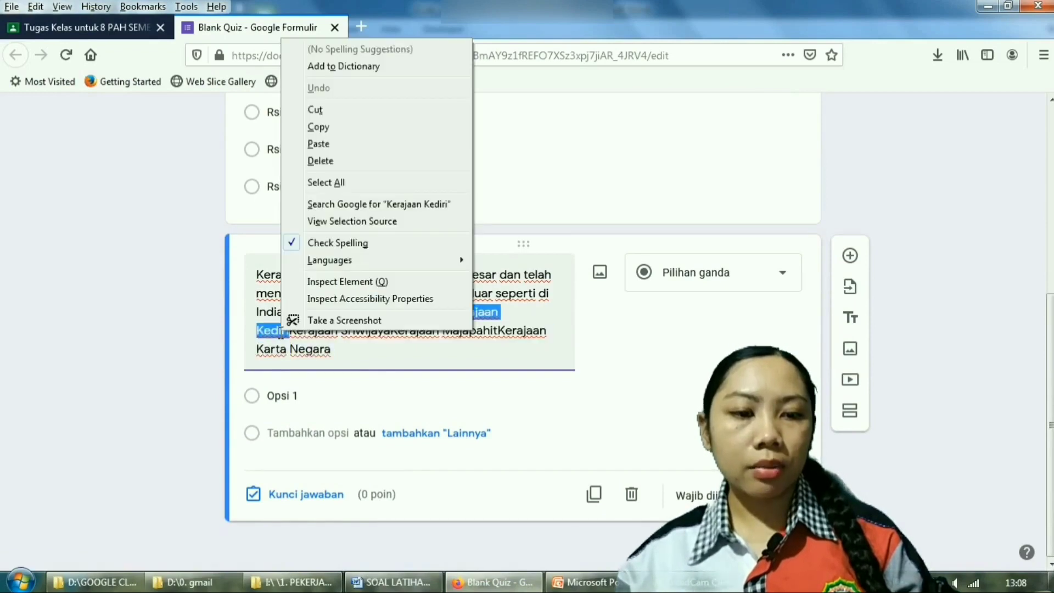
pyautogui.click(354, 125)
pyautogui.press('Delete')
pyautogui.scroll(2, 281, 452)
pyautogui.click(280, 470)
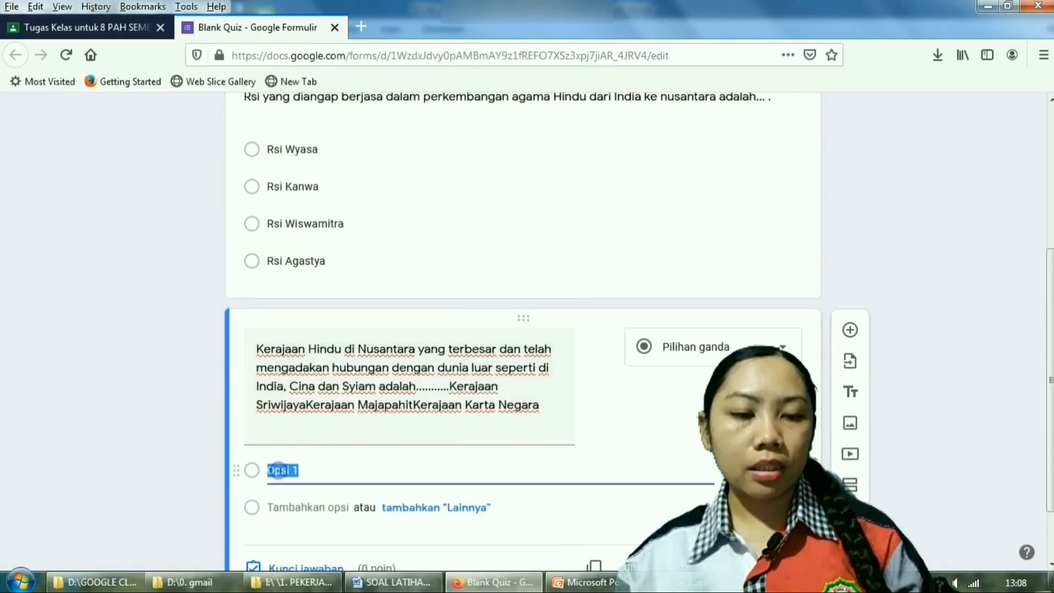
pyautogui.rightClick(281, 470)
pyautogui.click(329, 304)
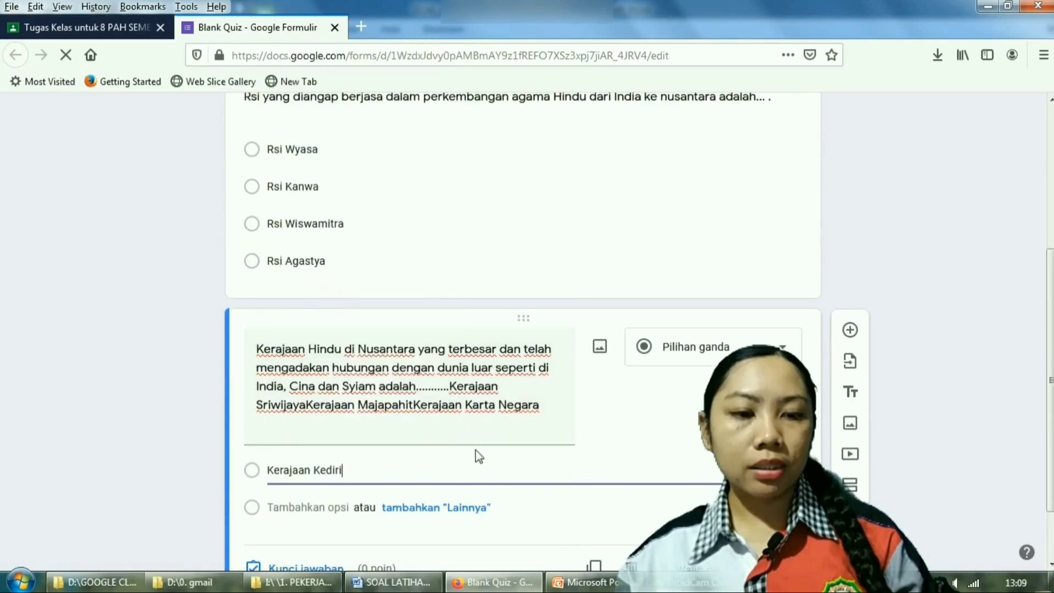
# Move "Kerajaan Sriwijaya" out of the question text into a new second answer option.
pyautogui.scroll(-2, 451, 453)
pyautogui.tripleClick(452, 312)
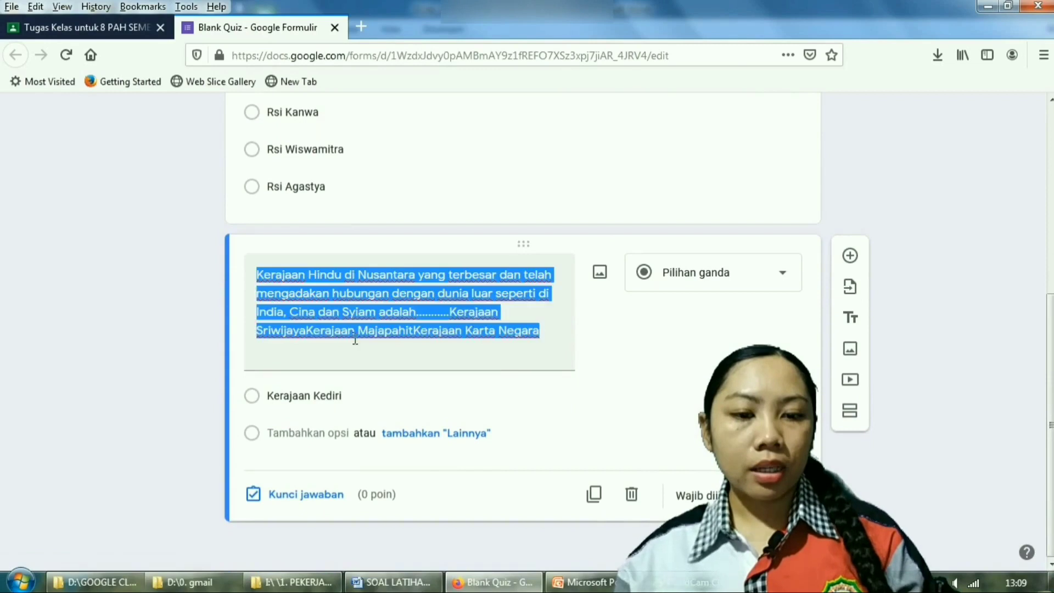
pyautogui.click(304, 324)
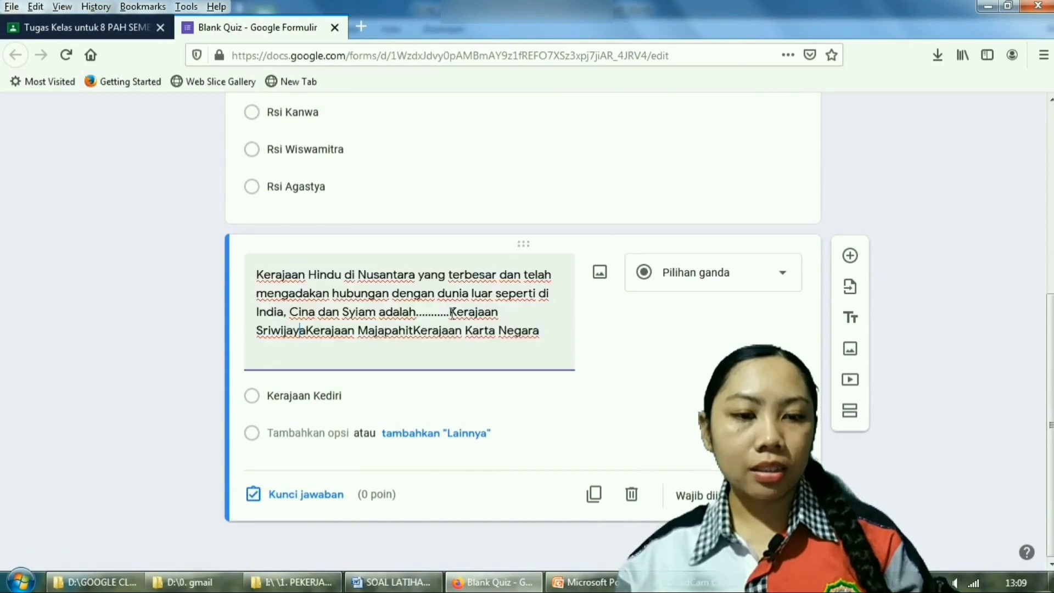
pyautogui.moveTo(452, 313); pyautogui.dragTo(312, 336)
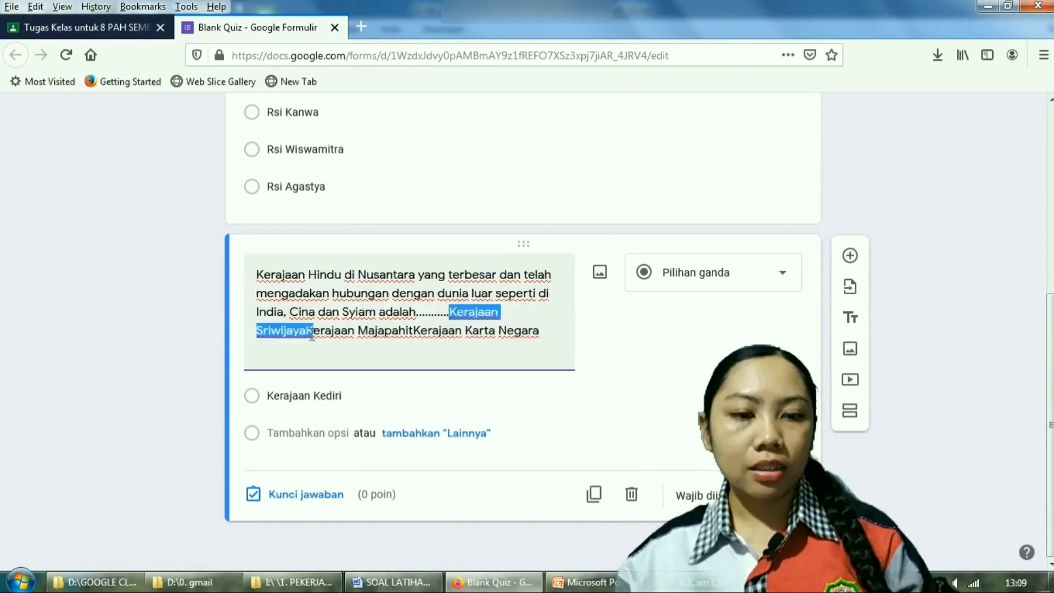
pyautogui.rightClick(283, 332)
pyautogui.click(349, 114)
pyautogui.scroll(1, 317, 506)
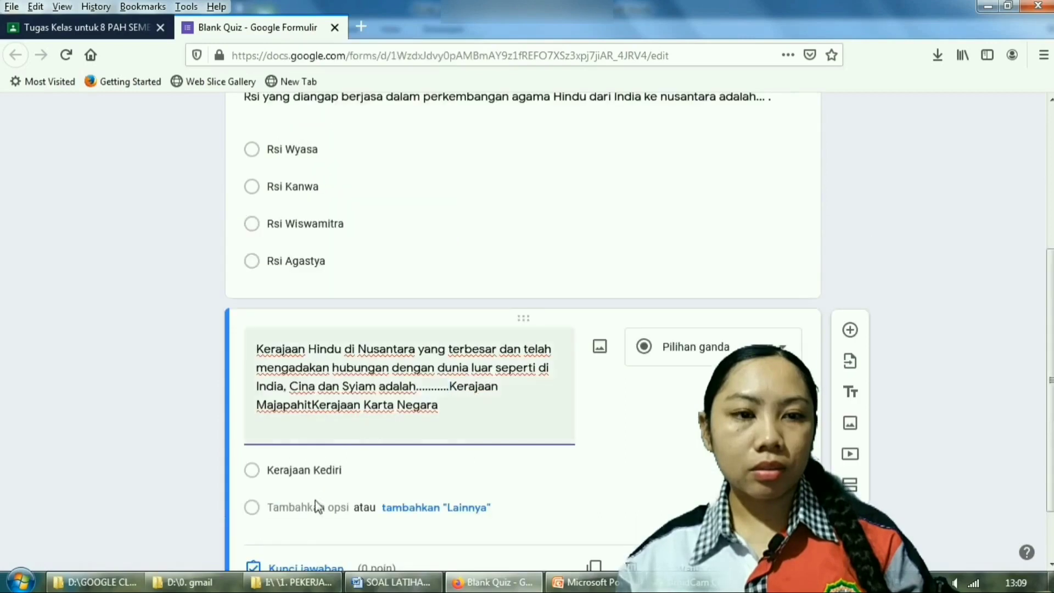
pyautogui.click(318, 506)
pyautogui.rightClick(312, 505)
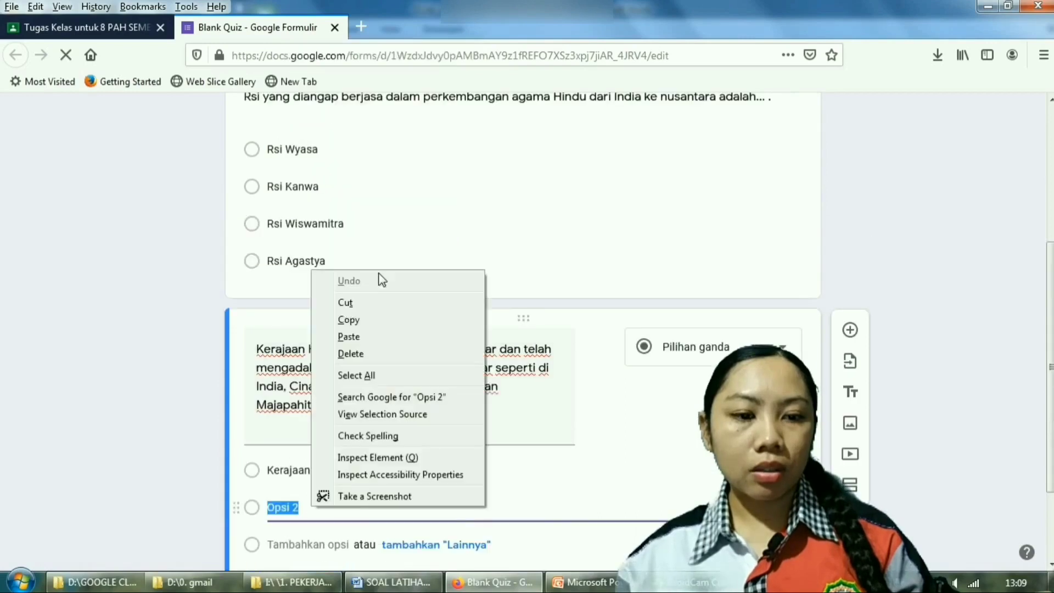
pyautogui.click(362, 342)
# Move "Kerajaan Majapahit" out of the question text into a new third answer option.
pyautogui.scroll(-2, 372, 419)
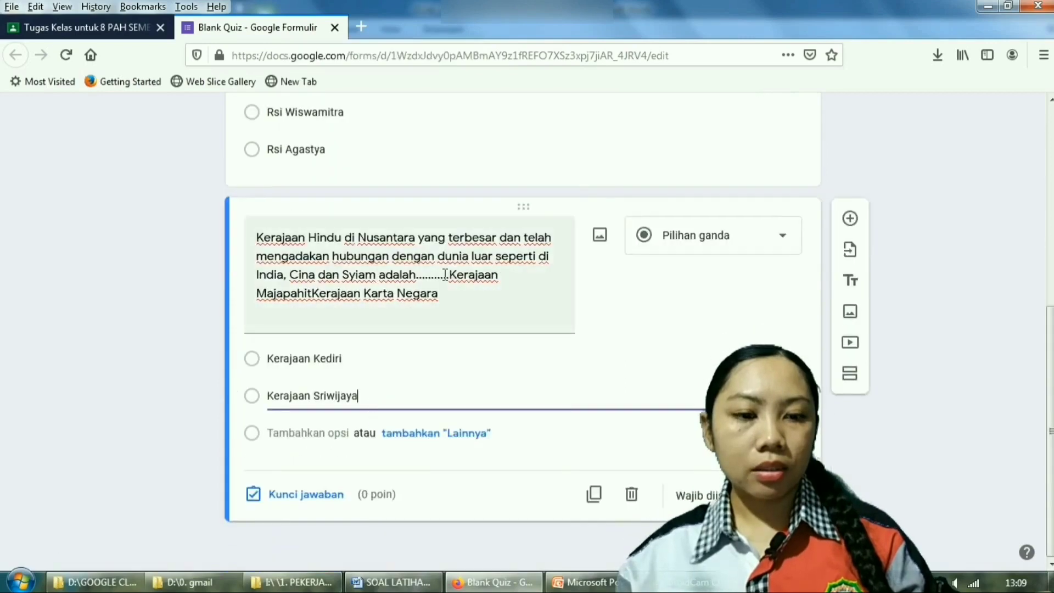
pyautogui.tripleClick(425, 306)
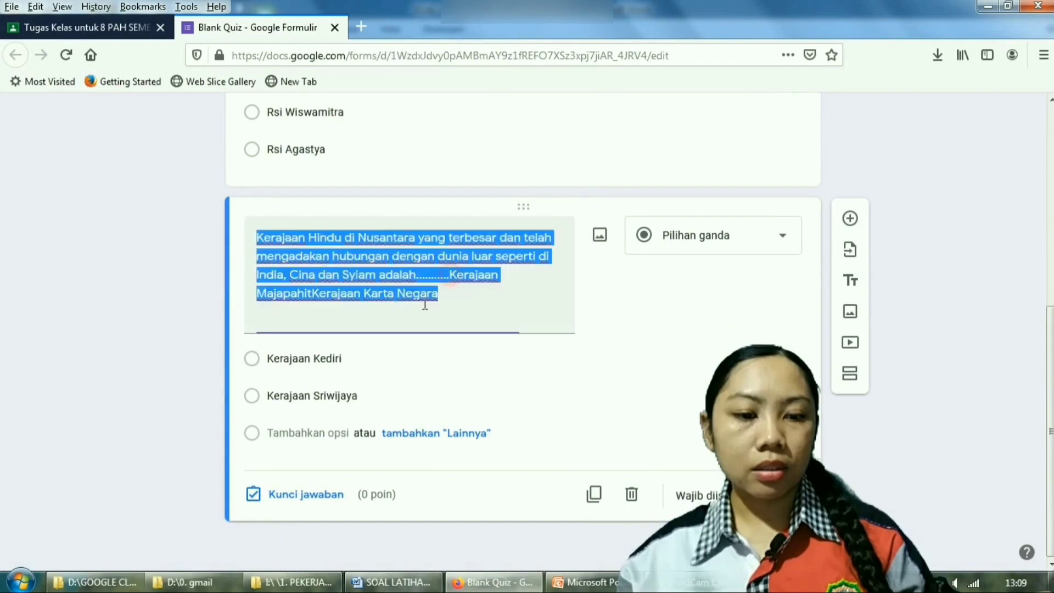
pyautogui.click(318, 292)
pyautogui.moveTo(448, 275); pyautogui.dragTo(333, 295)
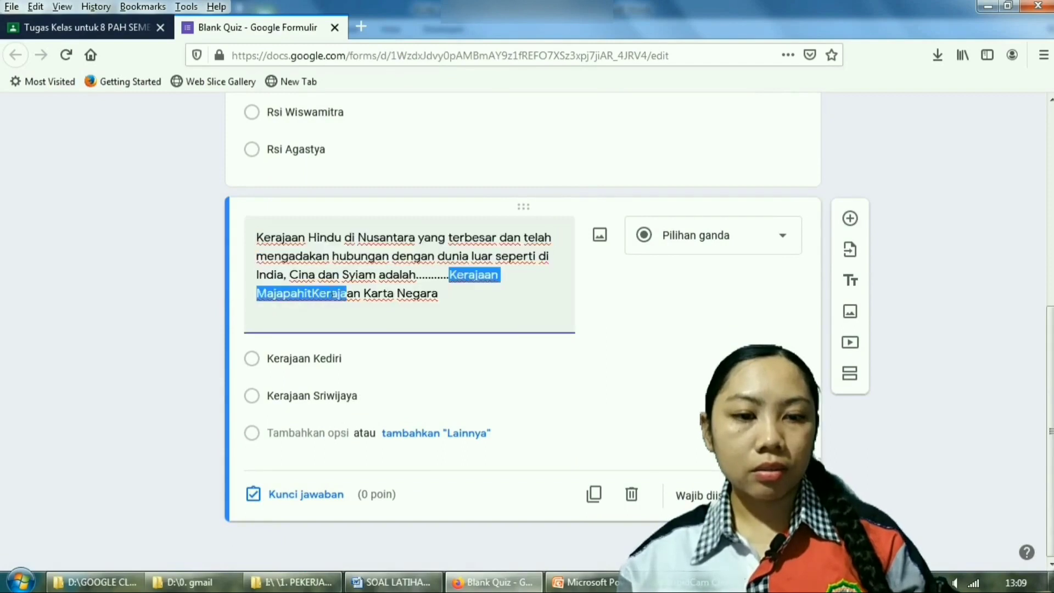
pyautogui.rightClick(307, 297)
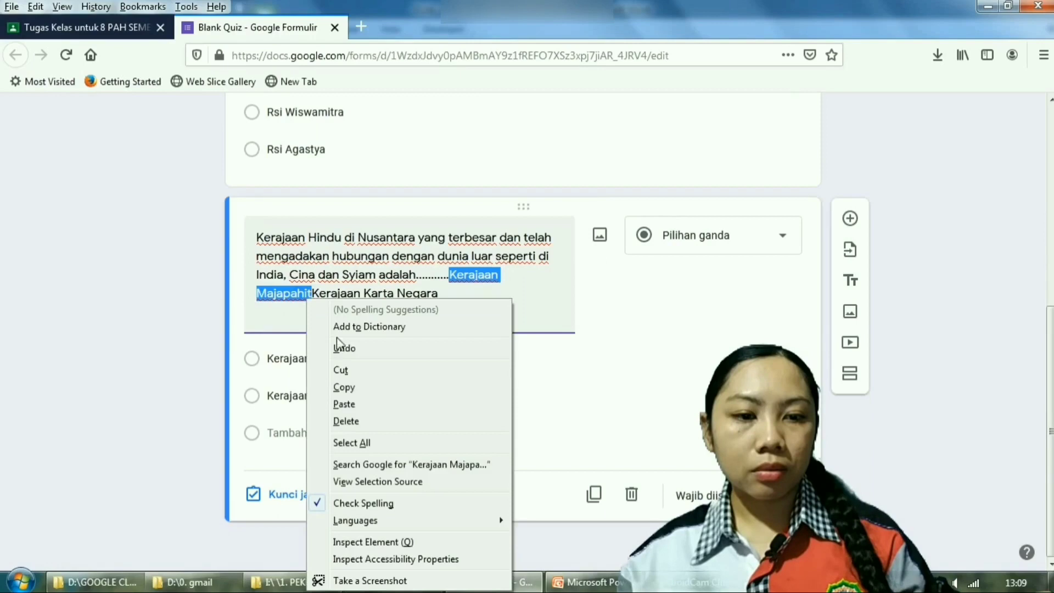
pyautogui.click(344, 369)
pyautogui.click(307, 490)
pyautogui.rightClick(306, 490)
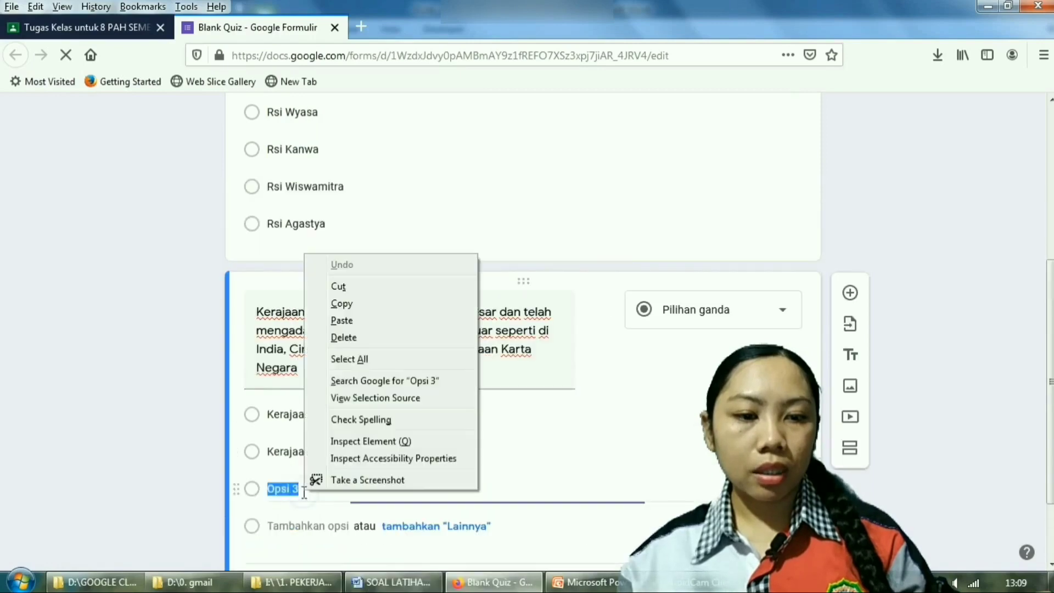
pyautogui.click(360, 321)
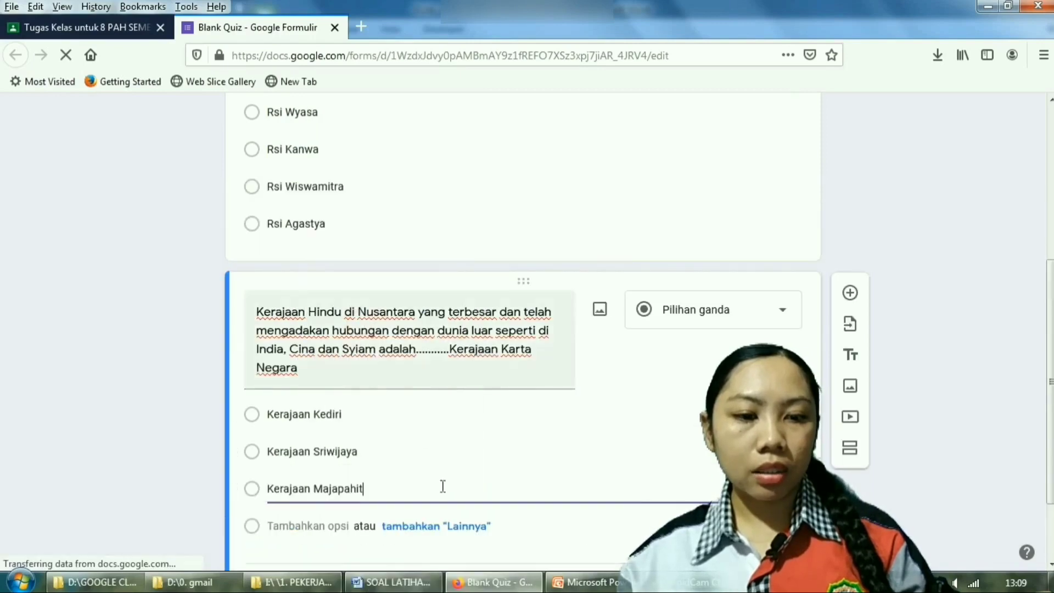
# Move "Kerajaan Karta Negara" out of the question text into a new fourth answer option.
pyautogui.scroll(-2, 494, 349)
pyautogui.tripleClick(492, 288)
pyautogui.click(450, 256)
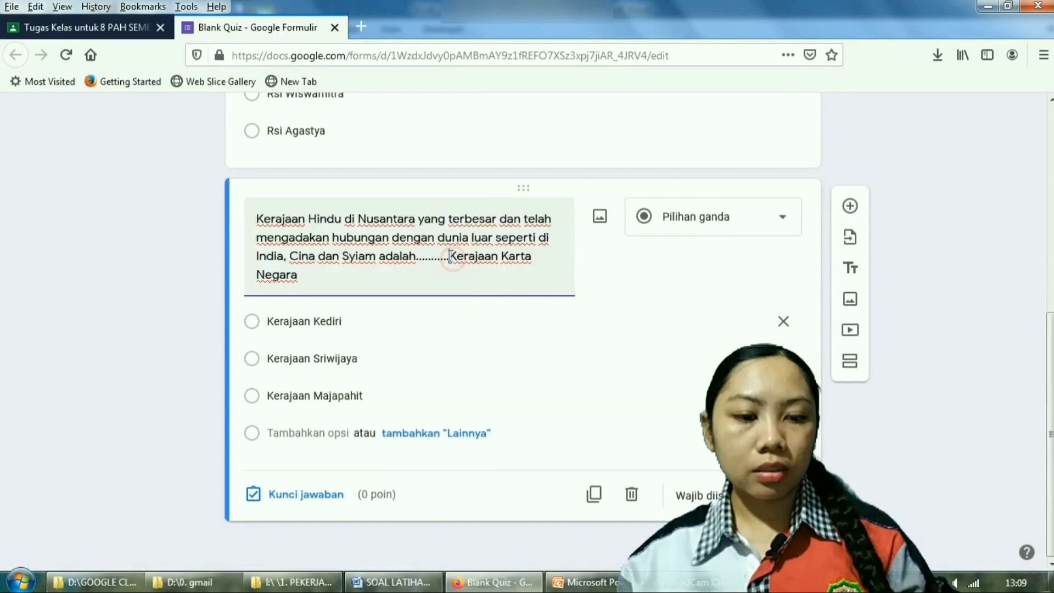
pyautogui.moveTo(459, 267); pyautogui.dragTo(359, 278)
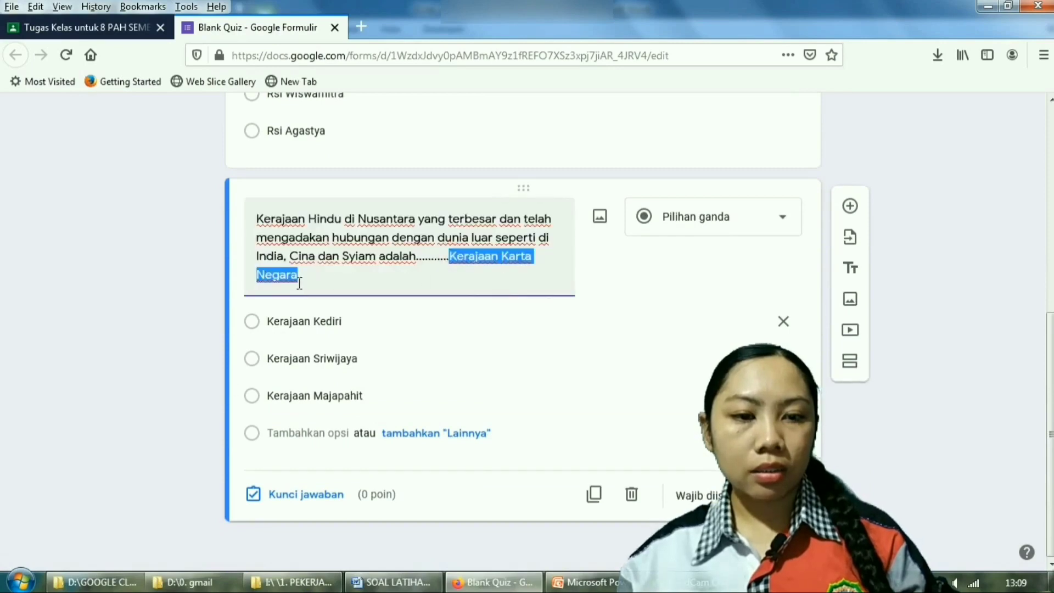
pyautogui.rightClick(295, 277)
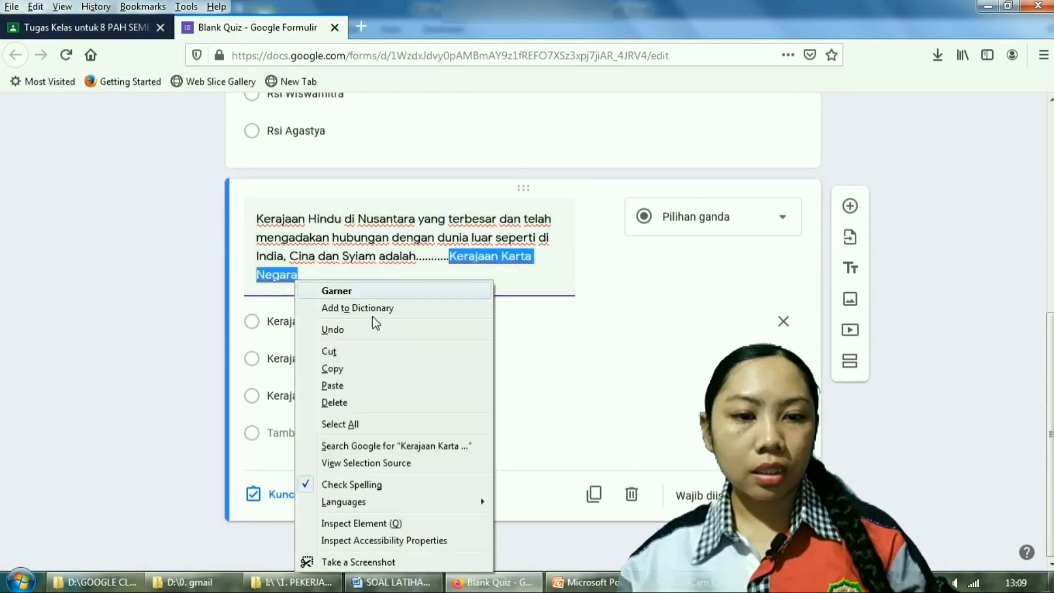
pyautogui.click(373, 353)
pyautogui.scroll(1, 309, 471)
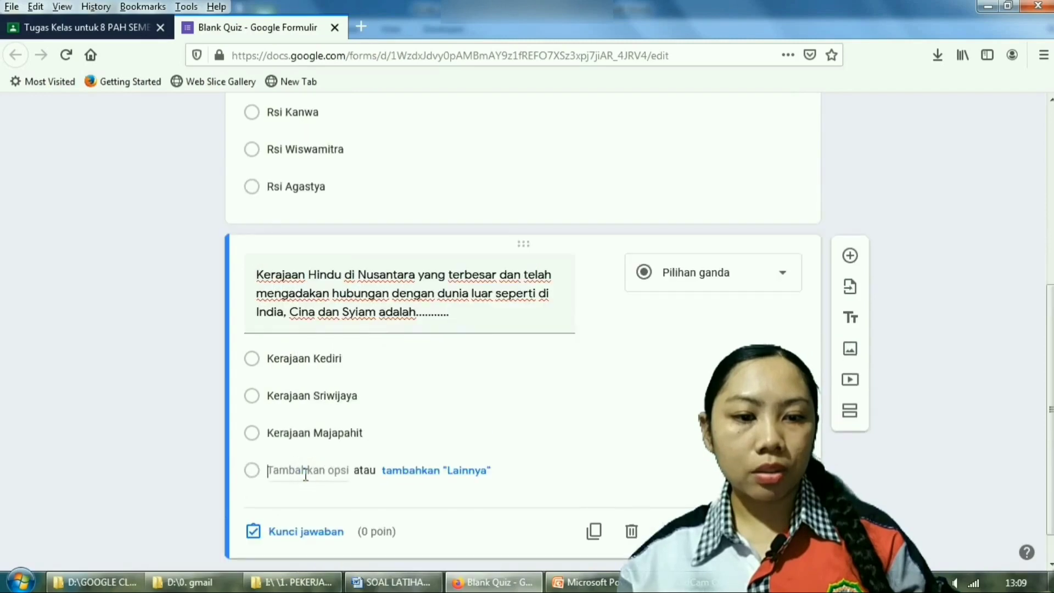
pyautogui.rightClick(306, 474)
pyautogui.click(358, 303)
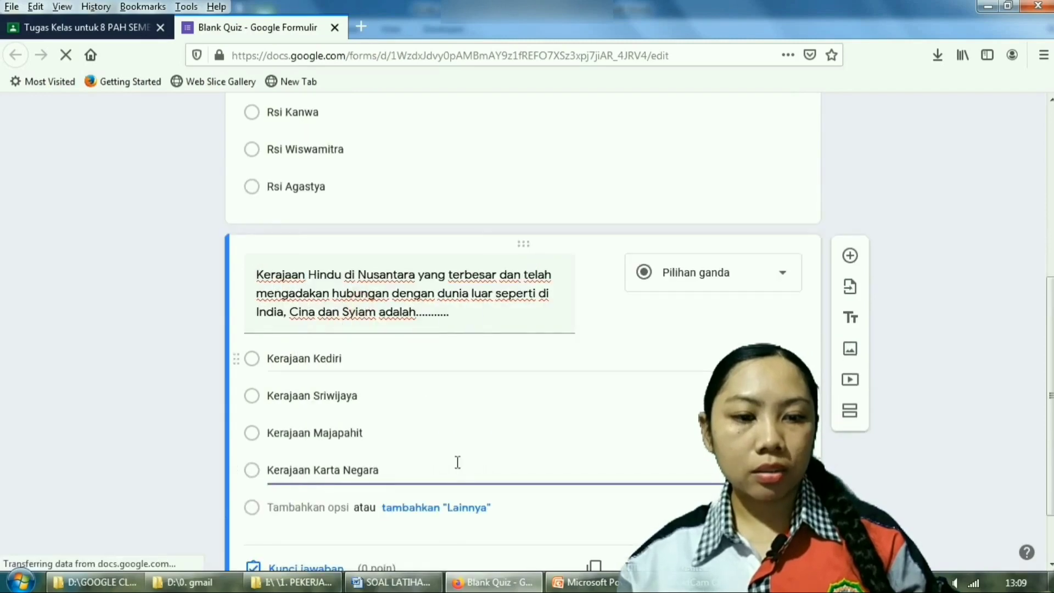
# Replace the long row of dots at the end of the Kerajaan Hindu question with "... .".
pyautogui.tripleClick(459, 314)
pyautogui.click(463, 314)
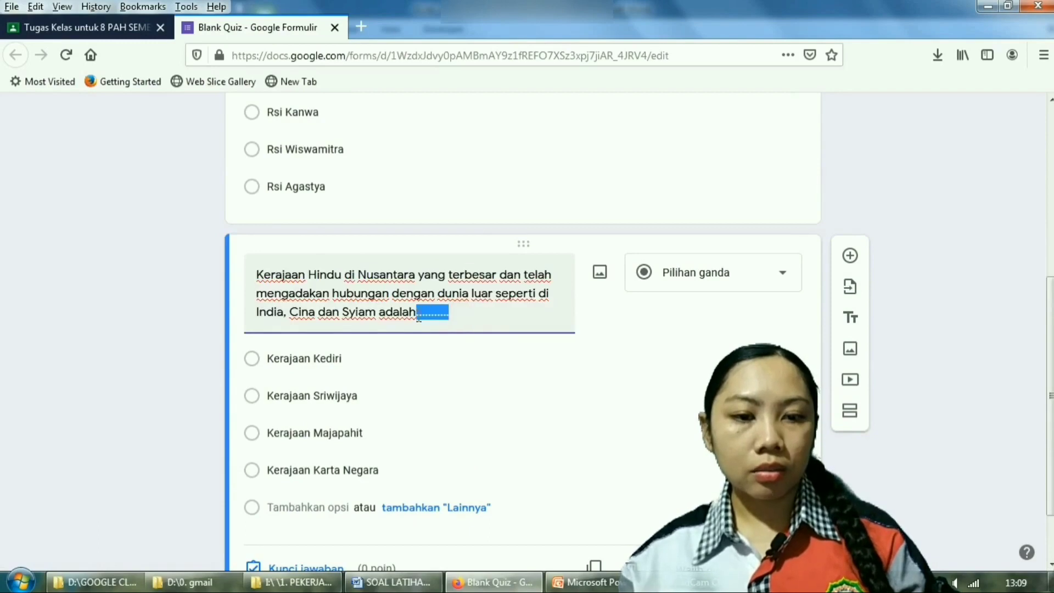
pyautogui.press('BackSpace')
pyautogui.write('....')
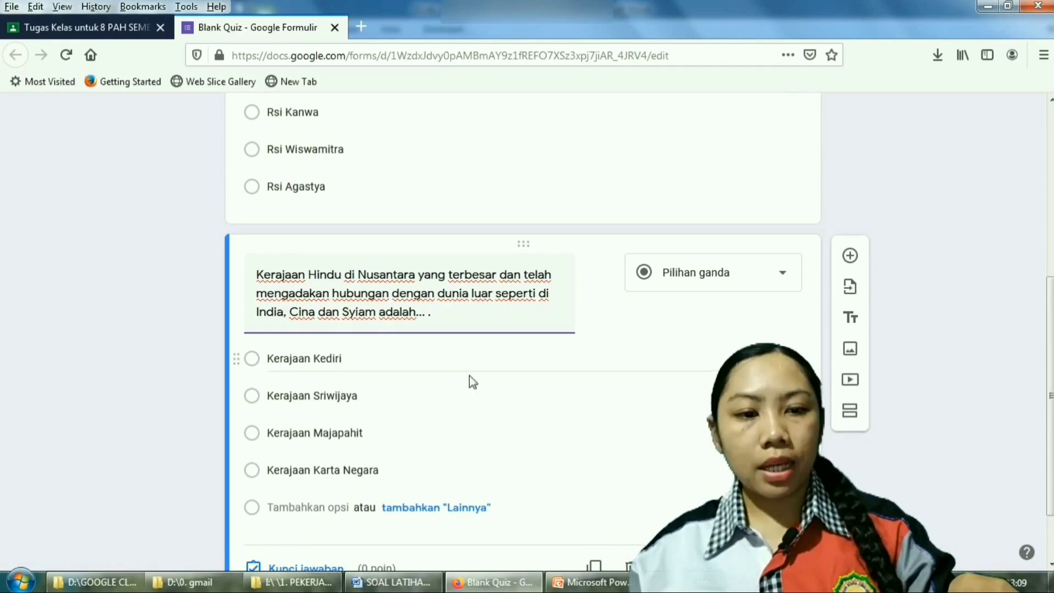
# In the question's answer key, mark "Kerajaan Majapahit" as correct and set its value to 20 points.
pyautogui.scroll(-2, 490, 418)
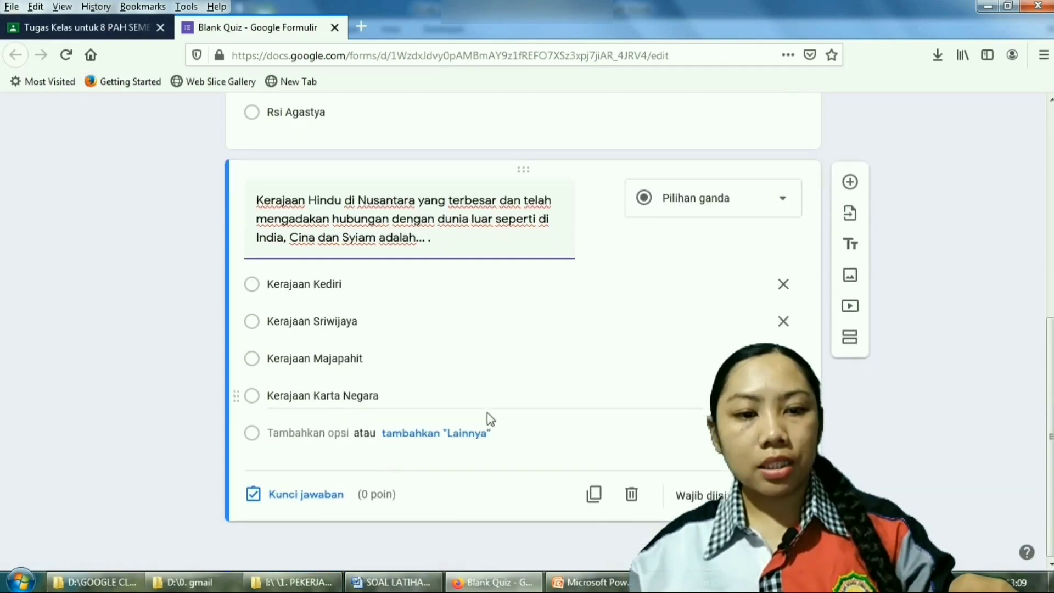
pyautogui.click(323, 508)
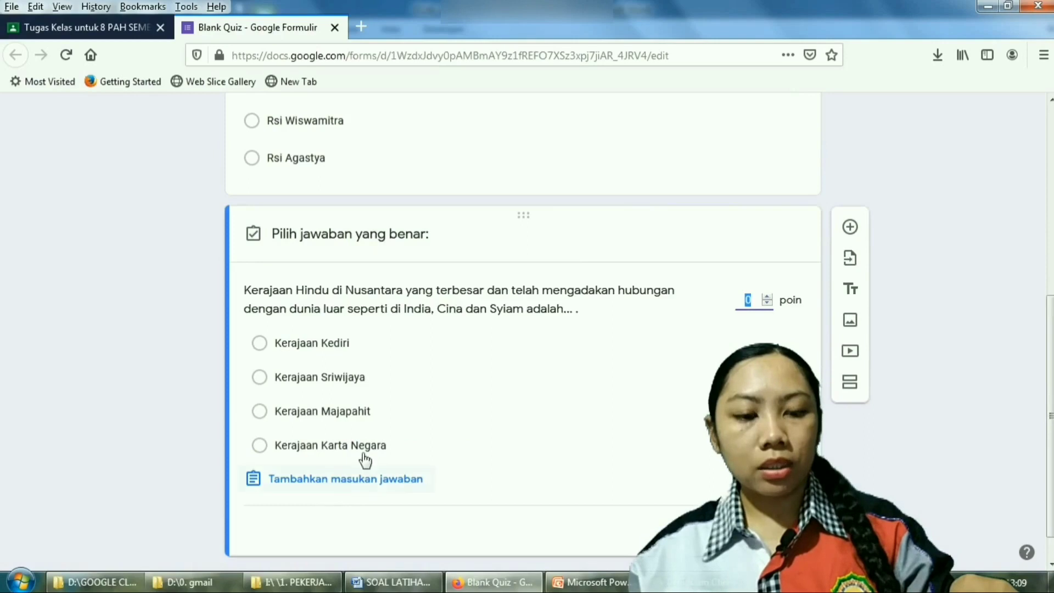
pyautogui.click(375, 418)
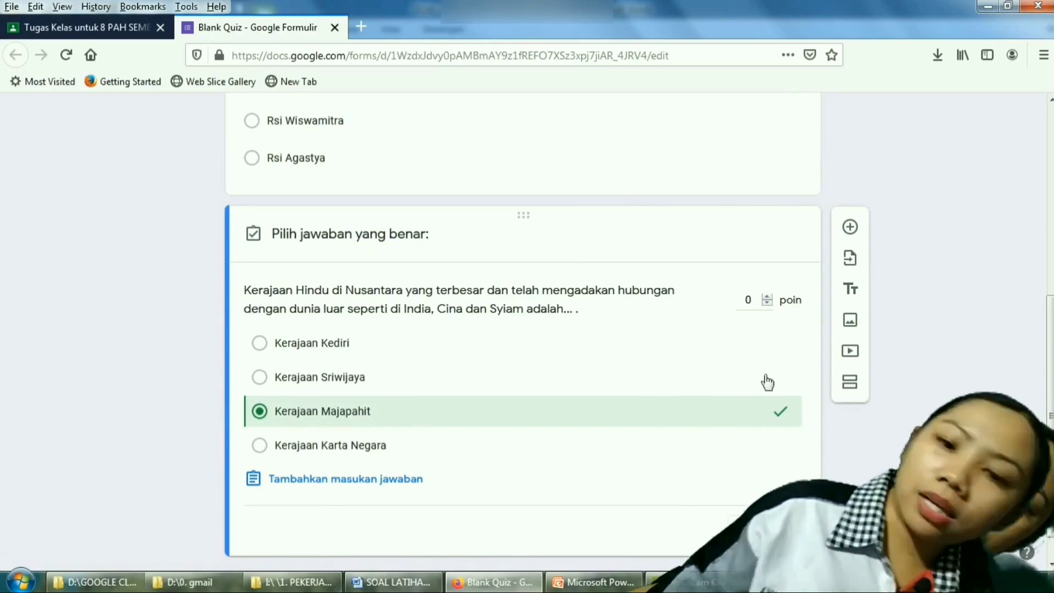
pyautogui.click(752, 299)
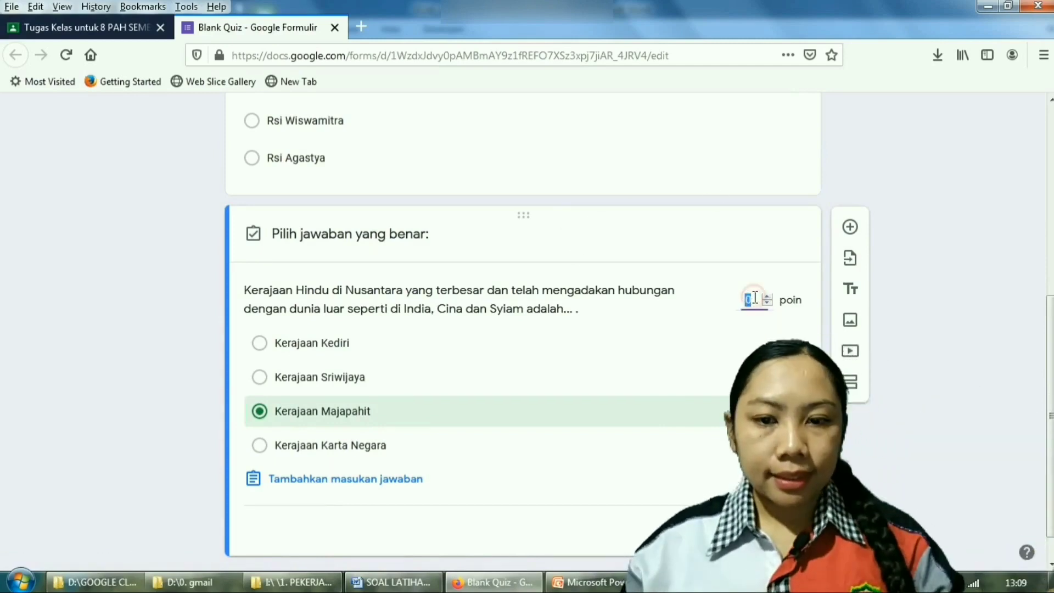
pyautogui.write('20')
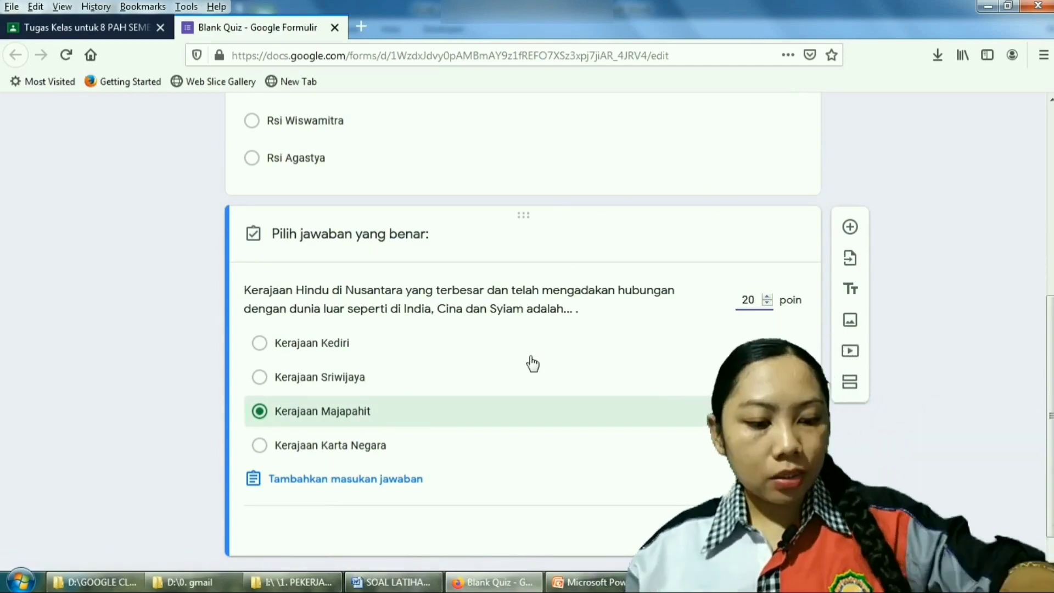
# Add a new blank multiple-choice question below the Kerajaan Hindu question.
pyautogui.scroll(-1, 532, 365)
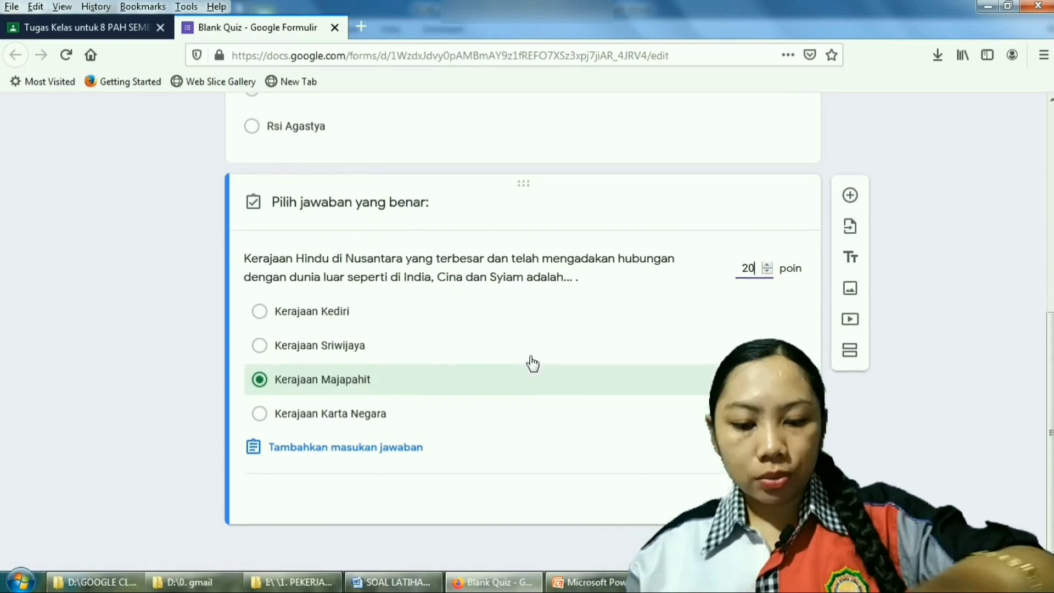
pyautogui.click(852, 207)
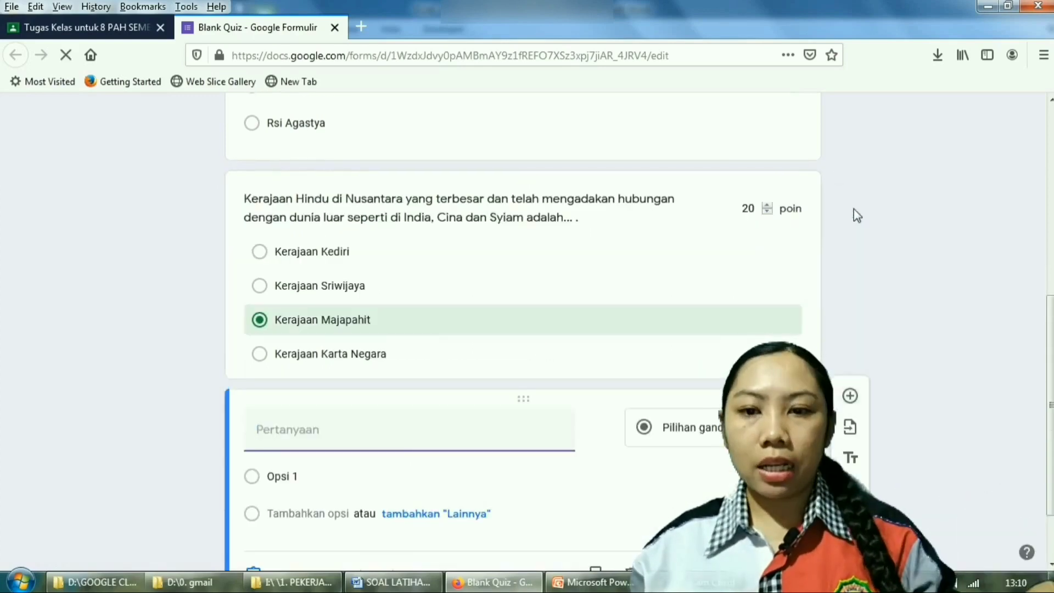
pyautogui.scroll(-2, 472, 528)
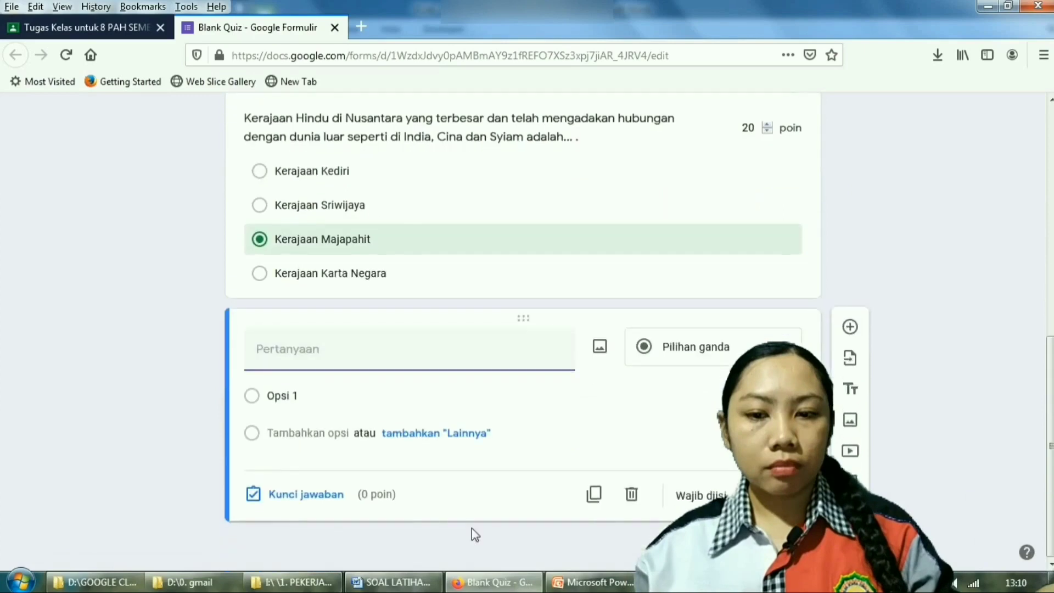
# Switch to the Word document and copy the "Masuknya Agama Hindu ke Asia" question with its four answers.
pyautogui.click(395, 583)
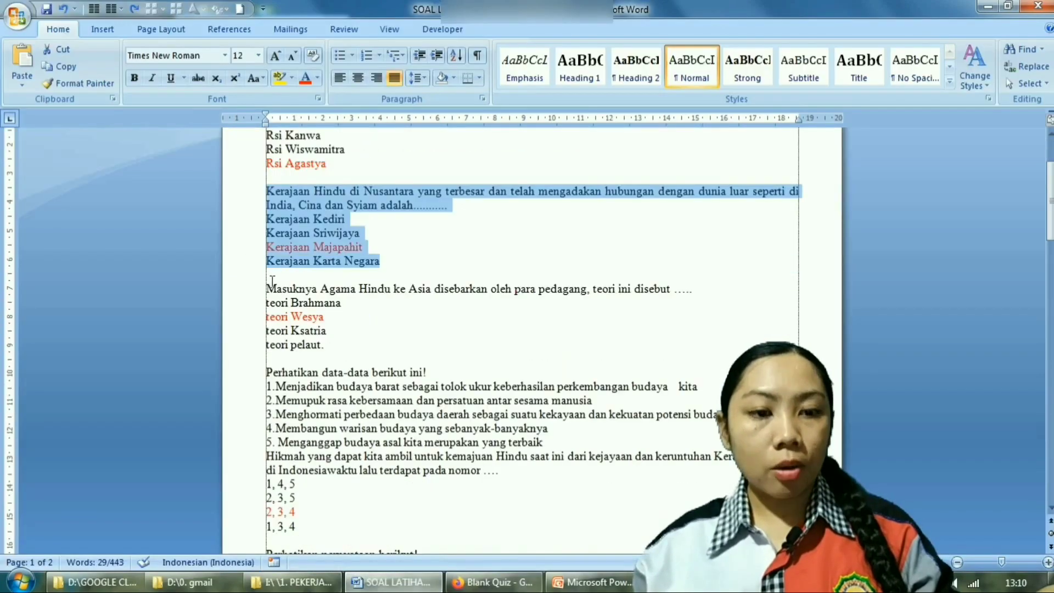
pyautogui.moveTo(267, 288); pyautogui.dragTo(321, 346)
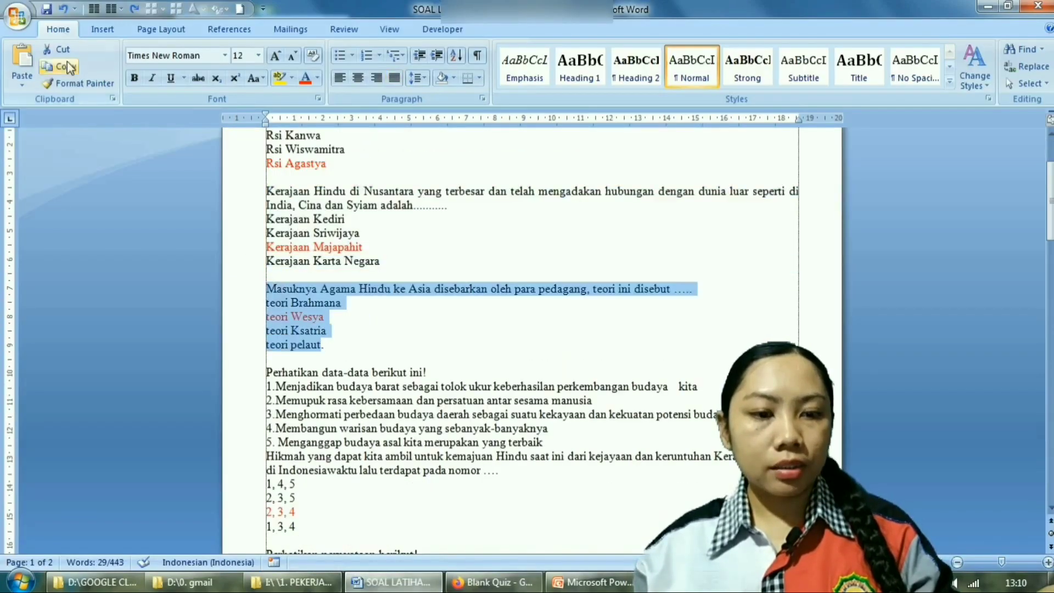
pyautogui.click(68, 67)
# Return to the quiz form and paste the copied "Masuknya Agama Hindu ke Asia" text into the blank question.
pyautogui.click(495, 582)
pyautogui.click(302, 366)
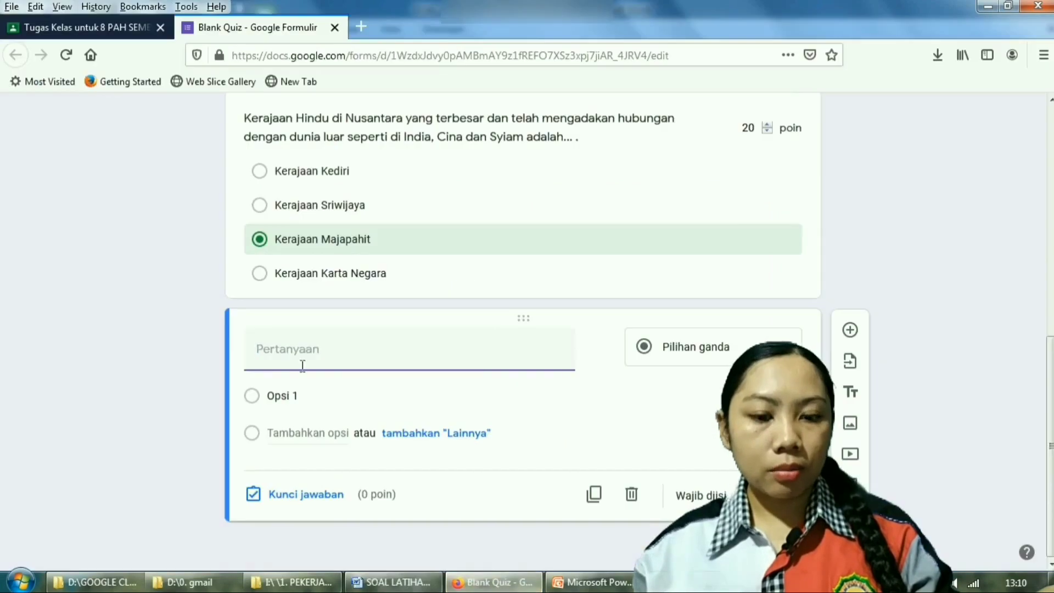
pyautogui.rightClick(297, 358)
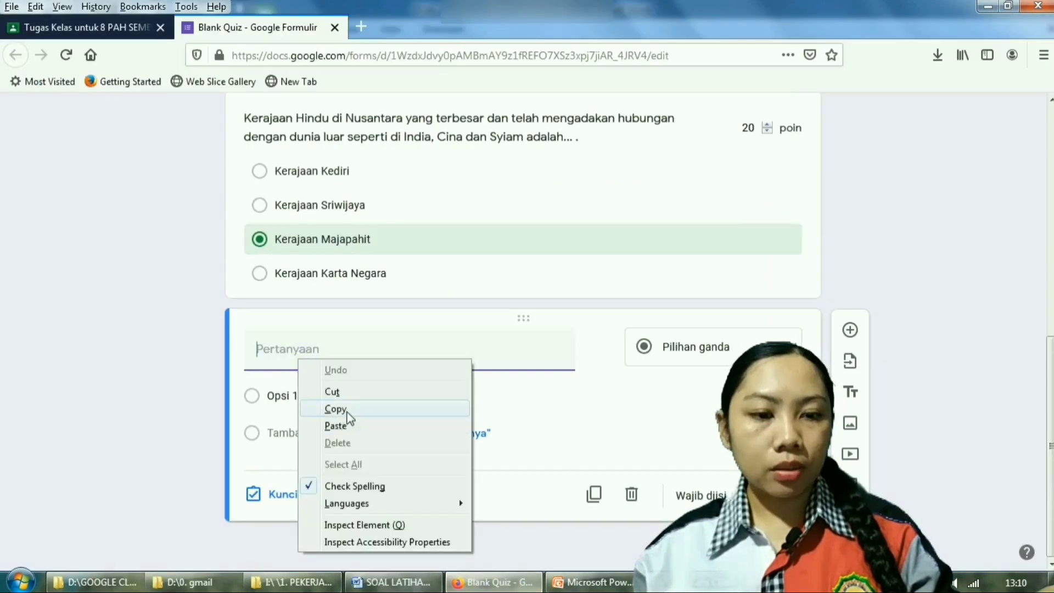
pyautogui.click(336, 426)
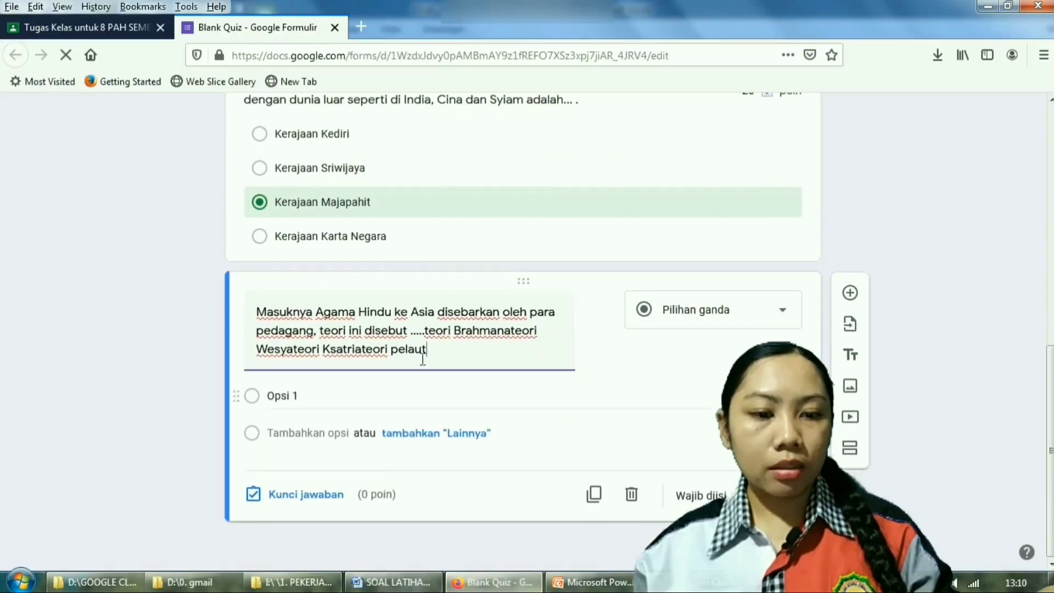
# Move "teori Brahmana" out of the question text into the first answer option, replacing "Opsi 1".
pyautogui.moveTo(426, 331); pyautogui.dragTo(501, 334)
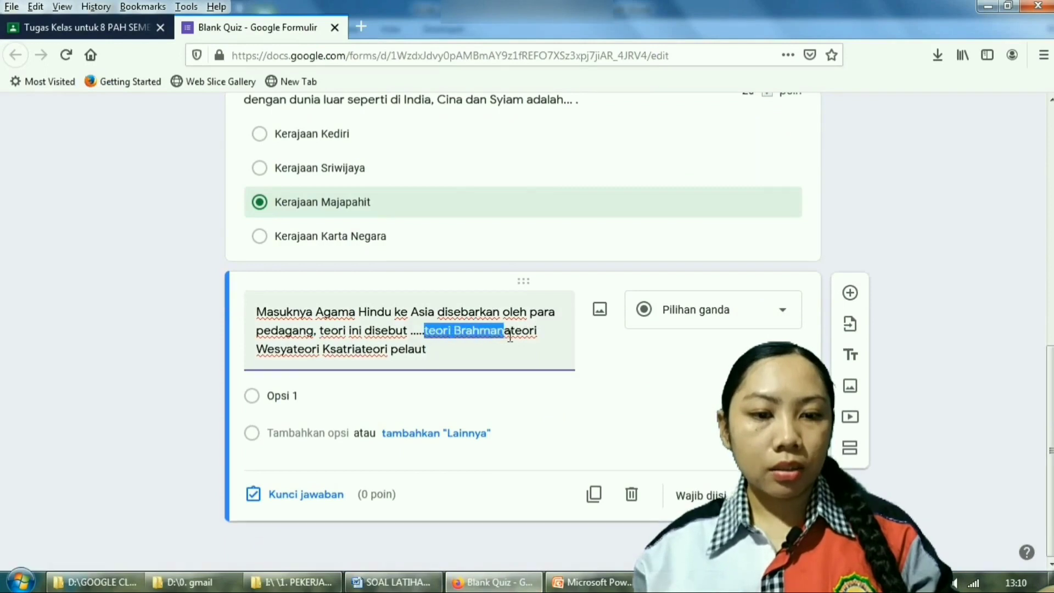
pyautogui.rightClick(498, 333)
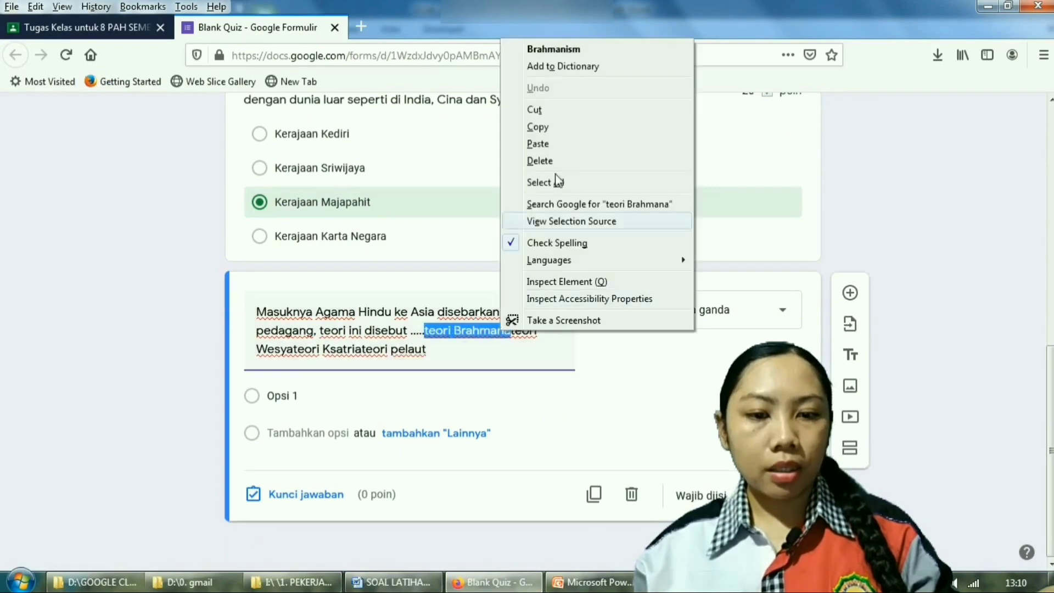
pyautogui.click(562, 111)
pyautogui.rightClick(289, 433)
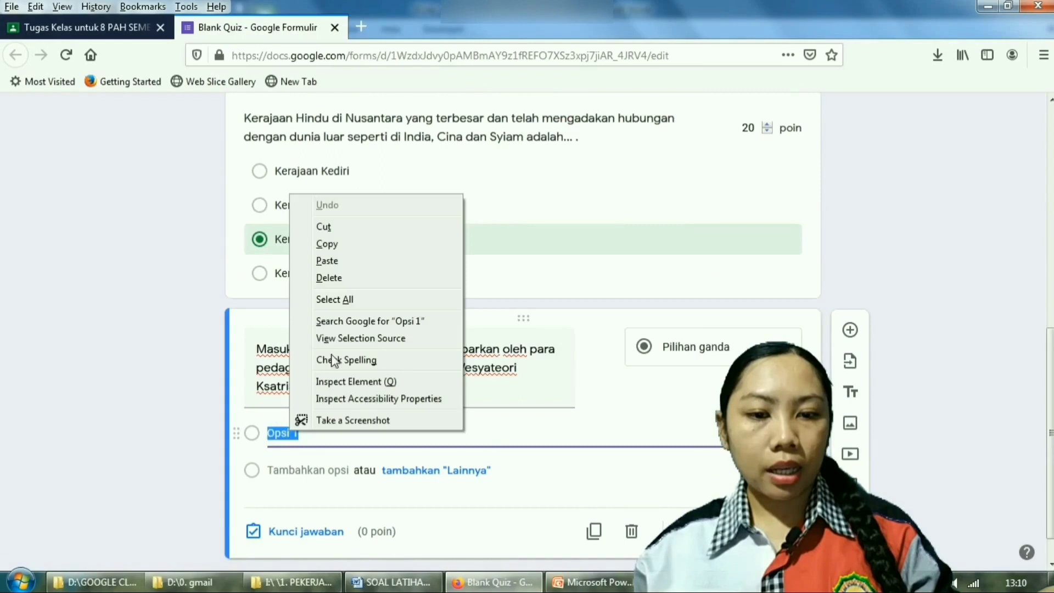
pyautogui.click(341, 259)
pyautogui.click(496, 411)
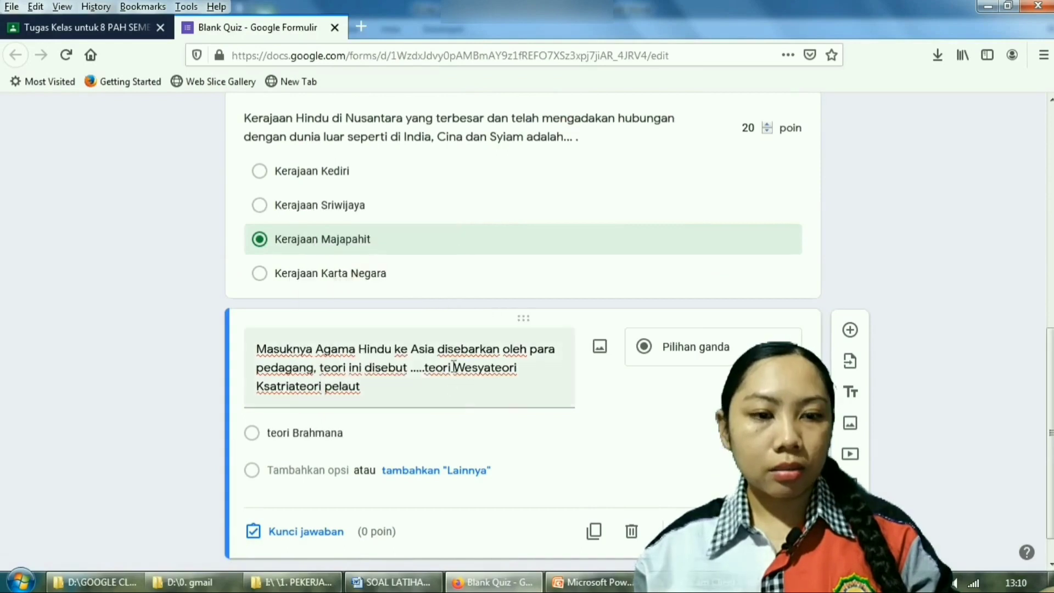
# Move "teori Wesya" out of the question text into a new second answer option.
pyautogui.tripleClick(427, 370)
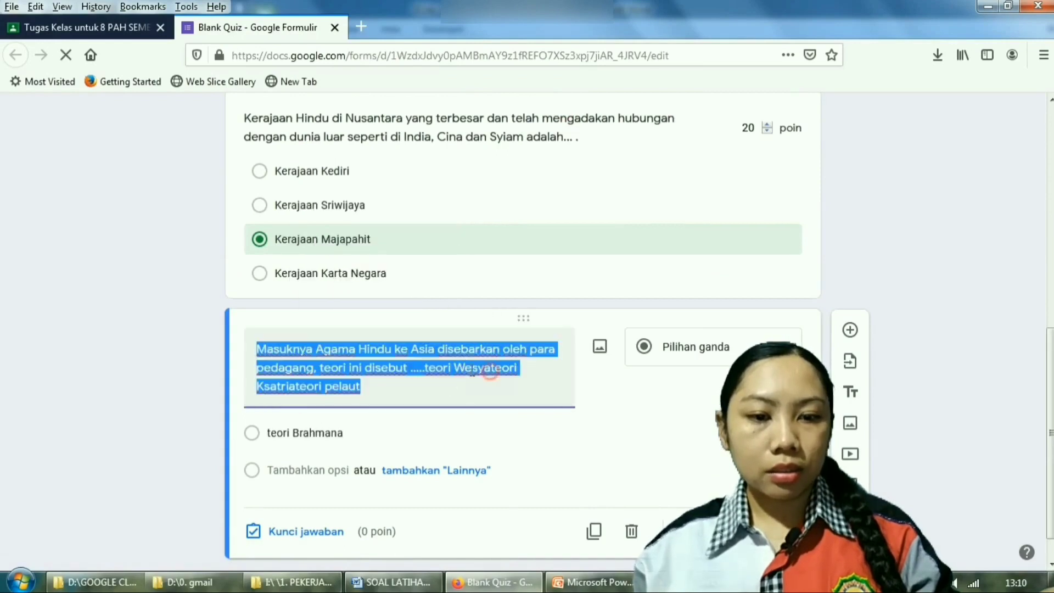
pyautogui.click(424, 368)
pyautogui.doubleClick(438, 368)
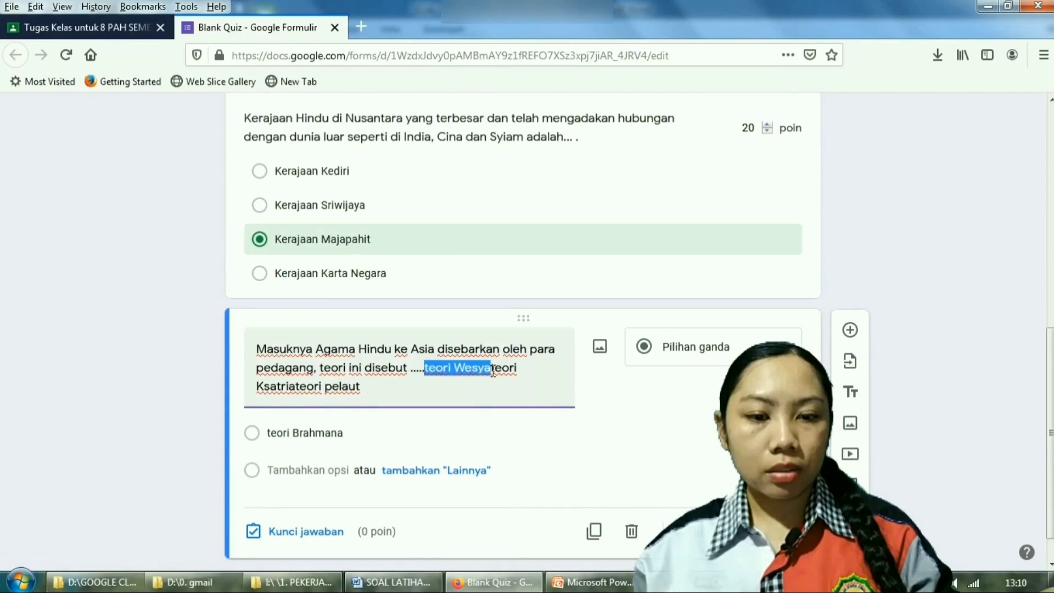
pyautogui.rightClick(471, 368)
pyautogui.click(523, 145)
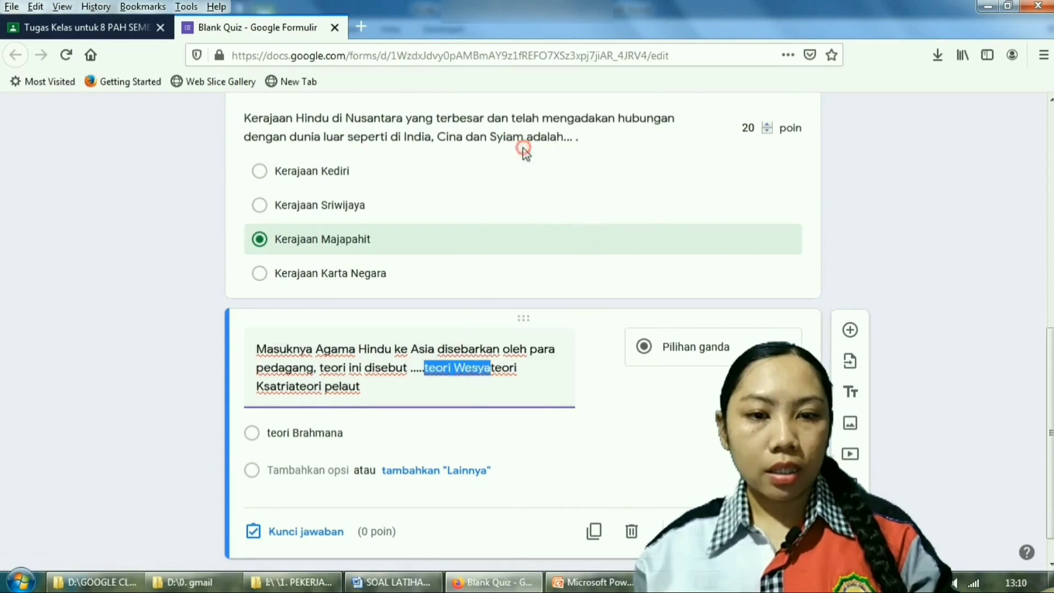
pyautogui.rightClick(302, 470)
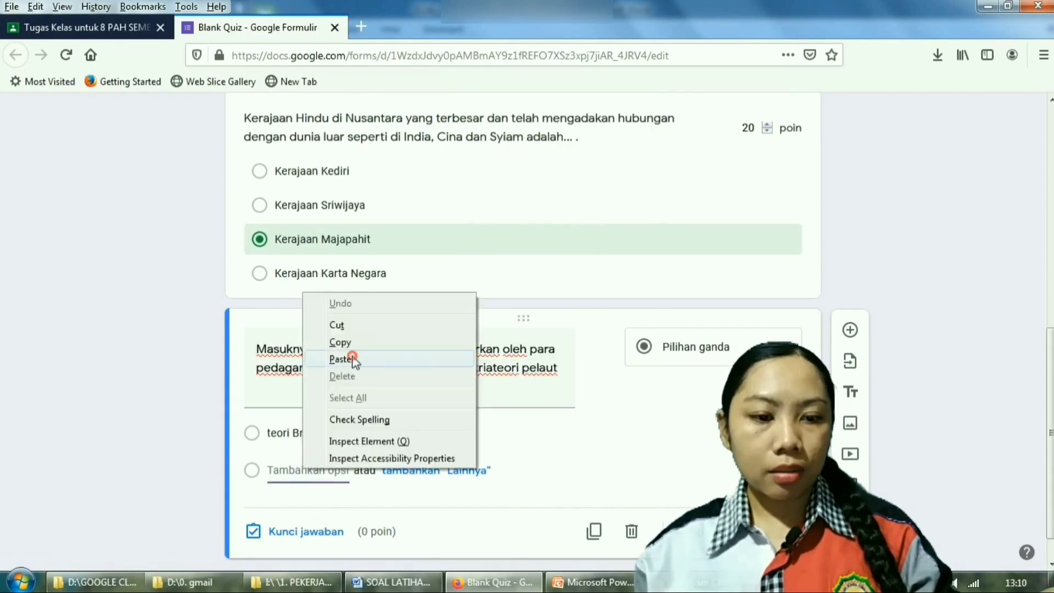
pyautogui.click(351, 358)
pyautogui.click(499, 405)
# Move "teori Ksatria" out of the question text into a new third answer option.
pyautogui.click(434, 368)
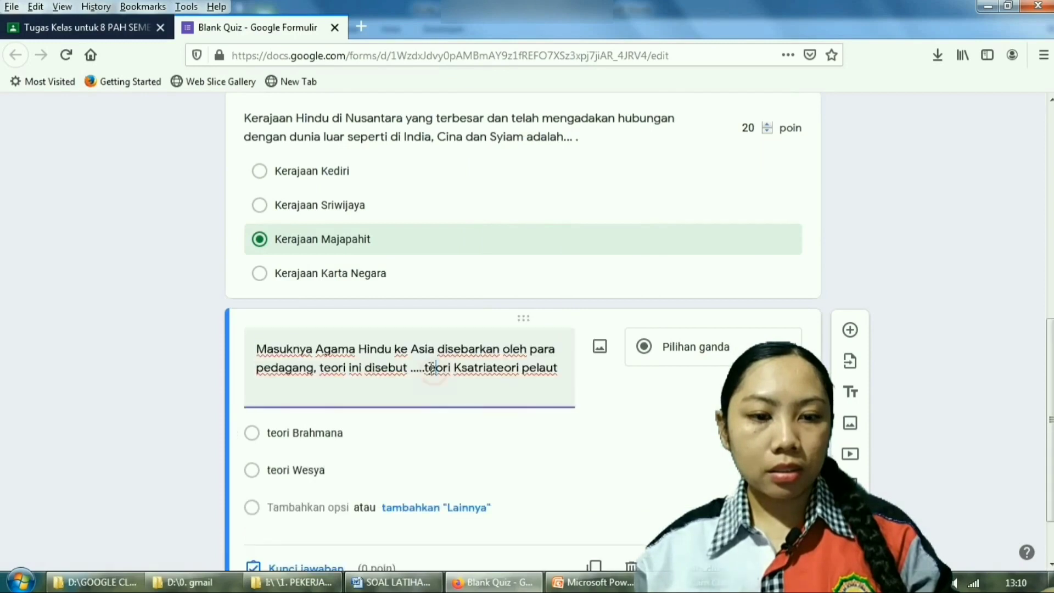
pyautogui.moveTo(475, 367); pyautogui.dragTo(498, 368)
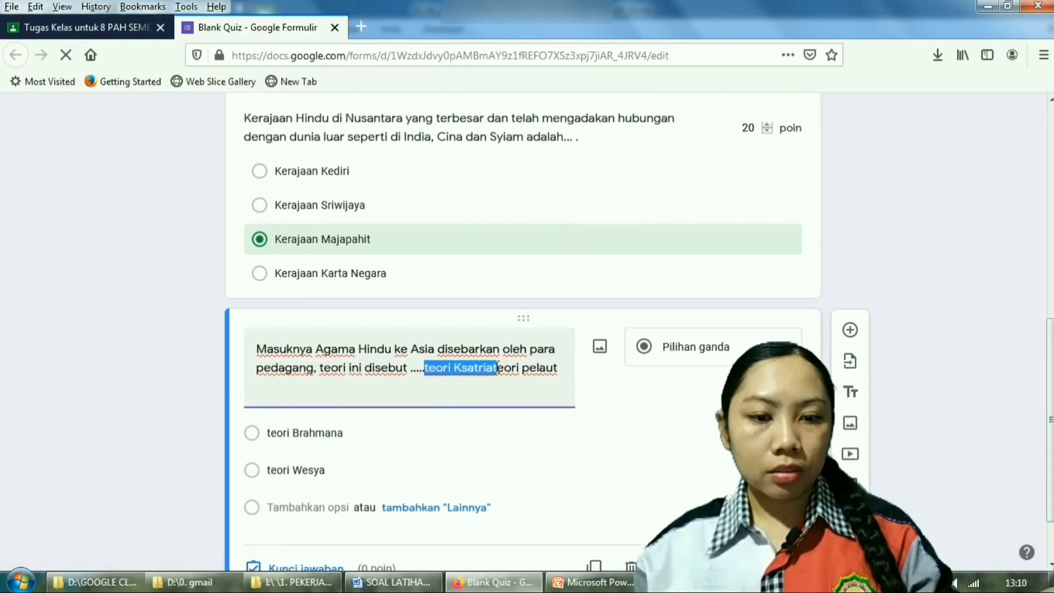
pyautogui.click(427, 369)
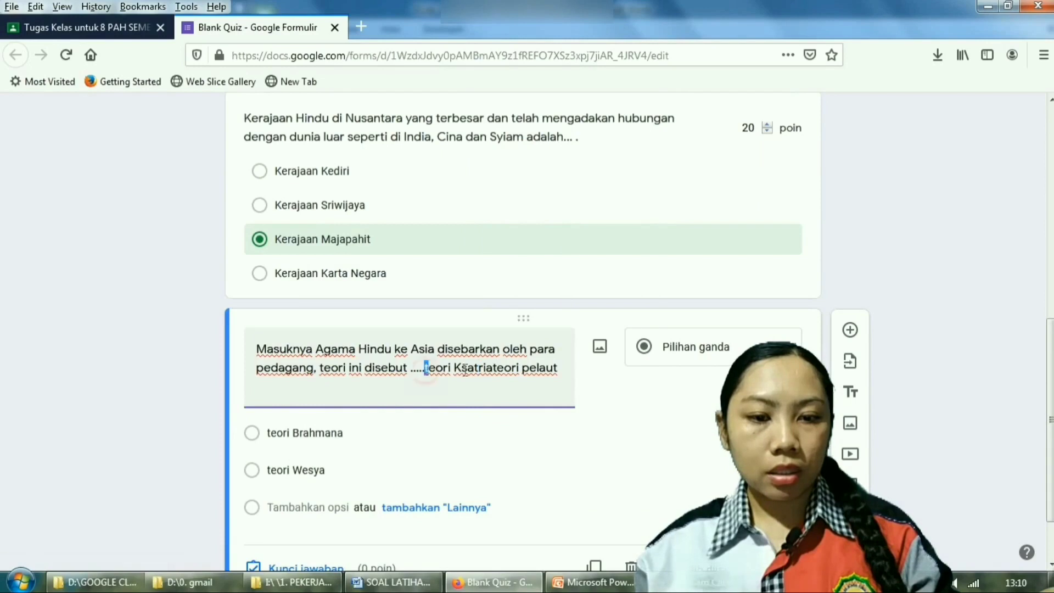
pyautogui.moveTo(465, 369); pyautogui.dragTo(495, 370)
pyautogui.rightClick(479, 368)
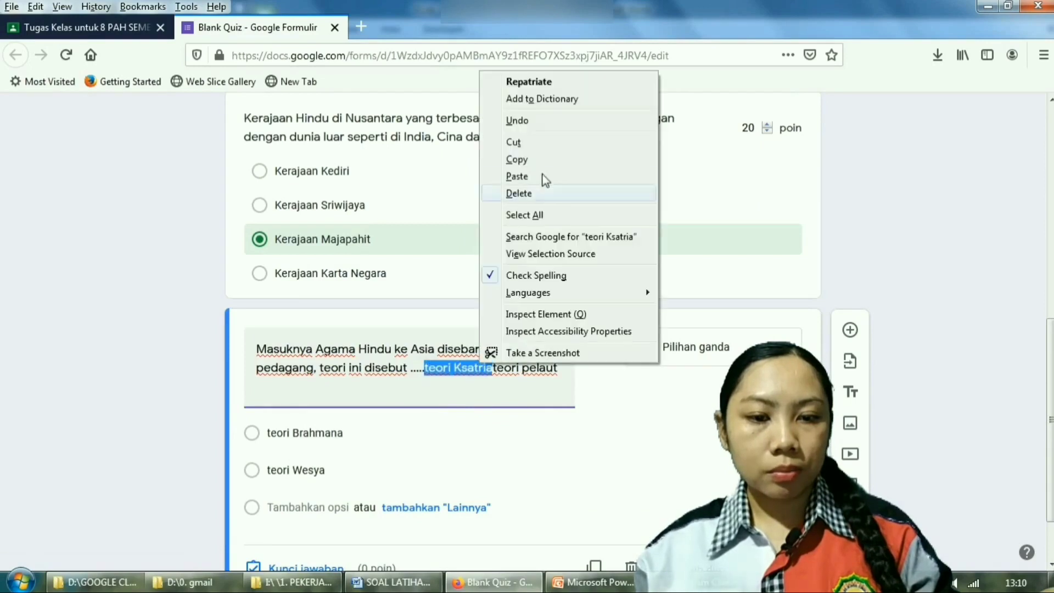
pyautogui.click(526, 143)
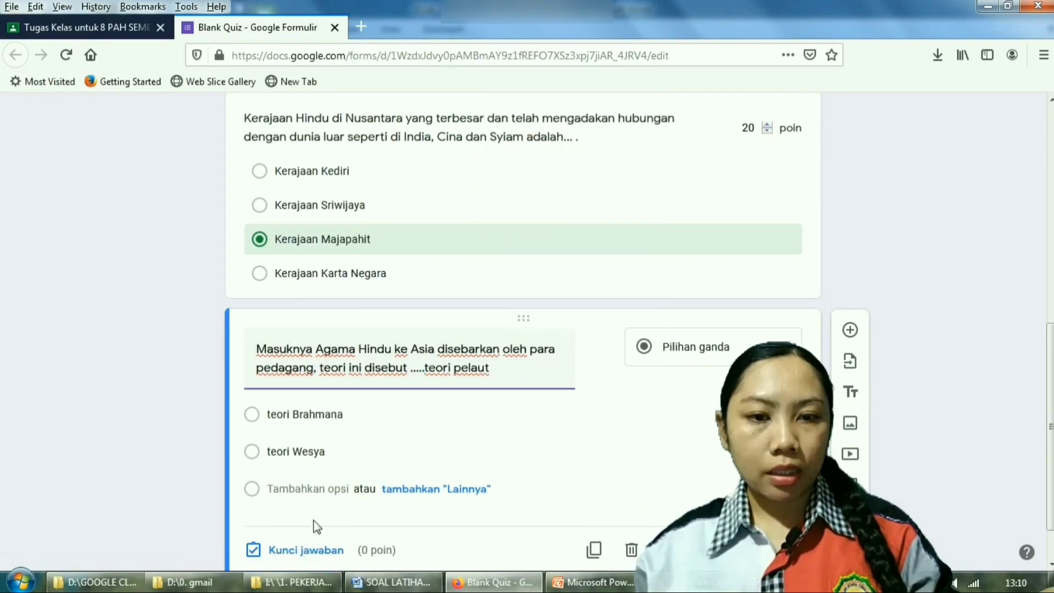
pyautogui.click(302, 490)
pyautogui.rightClick(303, 490)
pyautogui.click(340, 321)
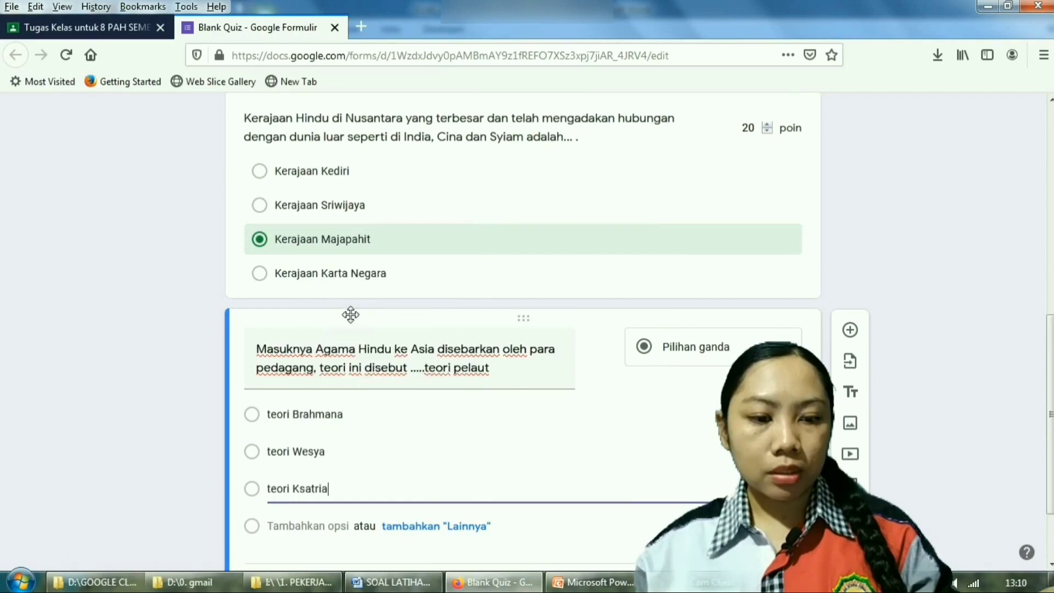
# Move "teori pelaut" out of the question text into a new fourth answer option.
pyautogui.tripleClick(426, 363)
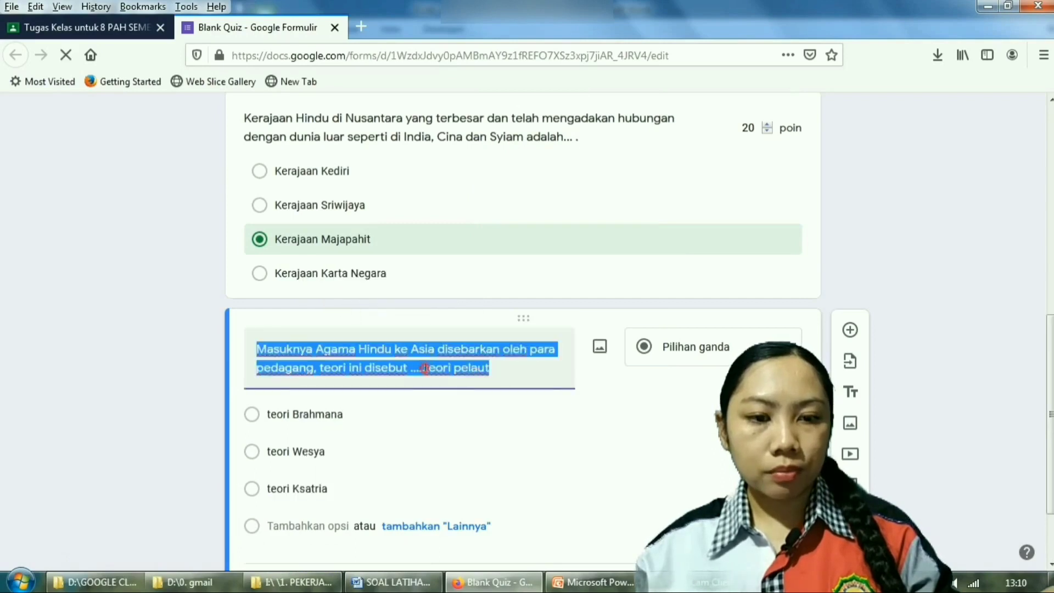
pyautogui.moveTo(425, 368); pyautogui.dragTo(491, 370)
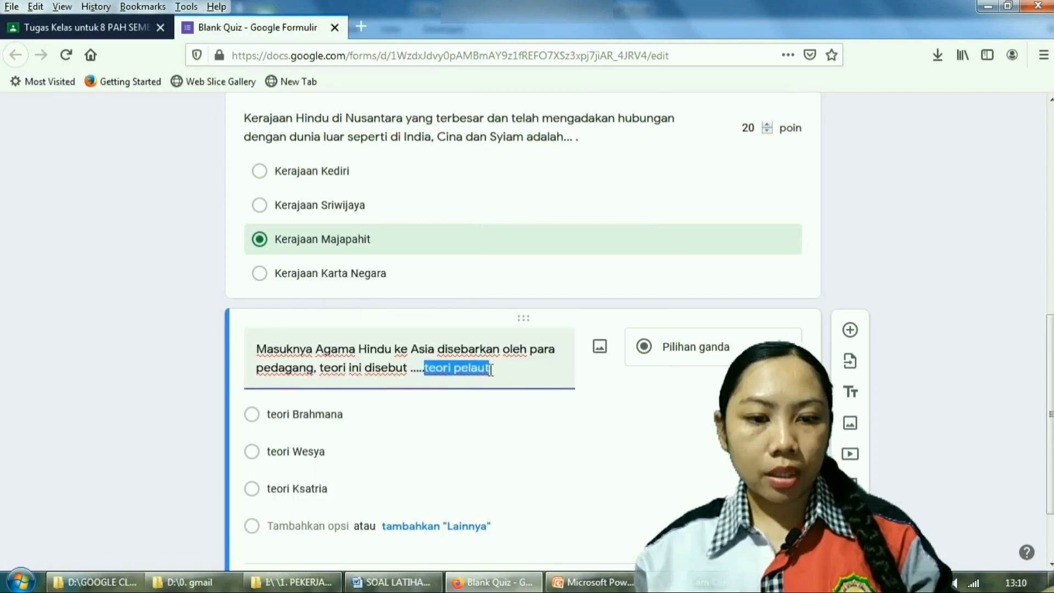
pyautogui.rightClick(474, 371)
pyautogui.click(531, 148)
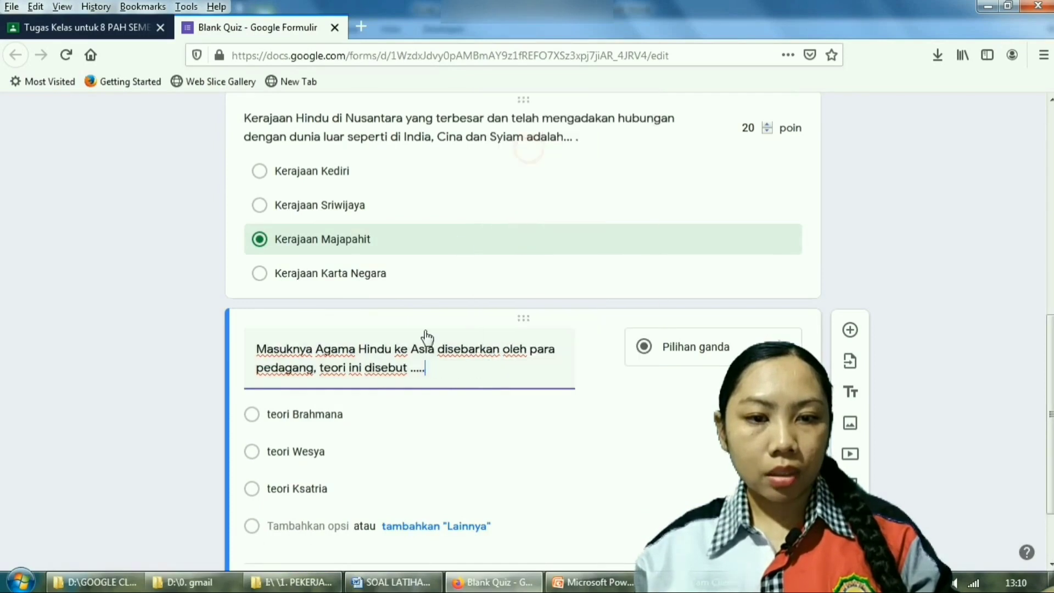
pyautogui.click(336, 488)
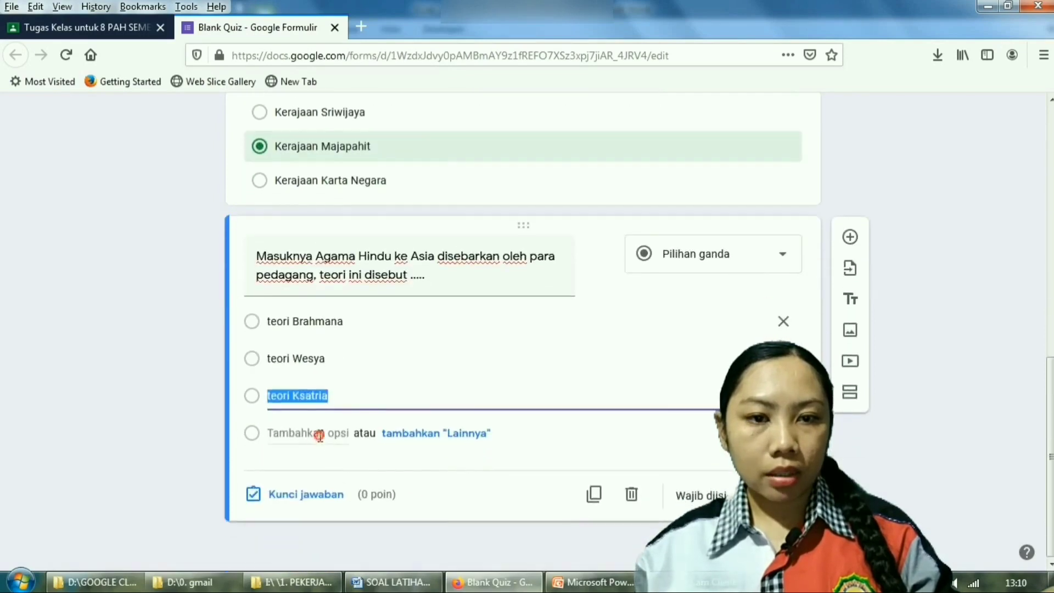
pyautogui.click(320, 436)
pyautogui.rightClick(320, 436)
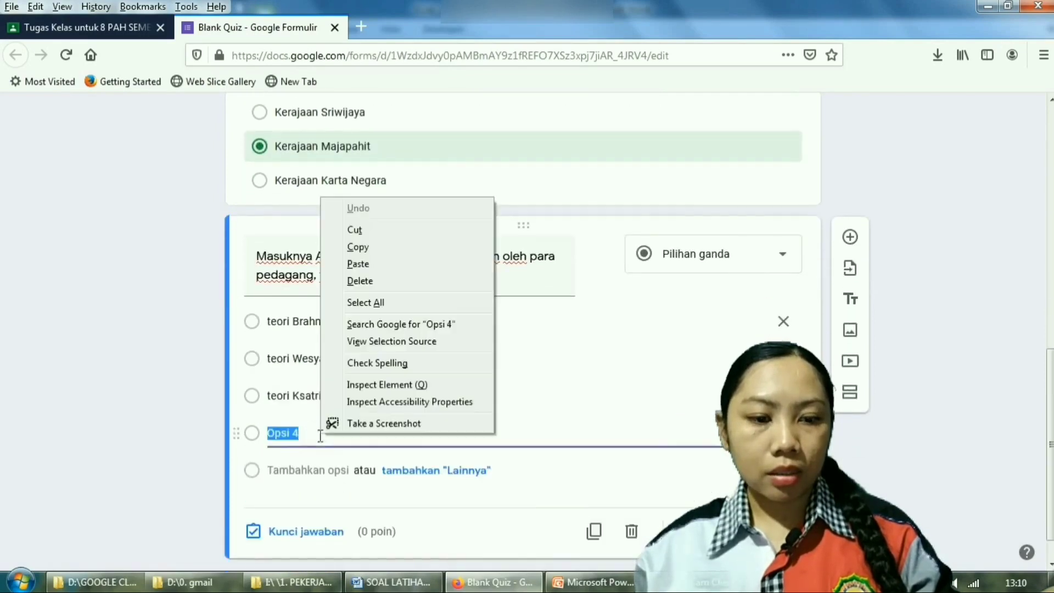
pyautogui.click(401, 264)
pyautogui.click(423, 424)
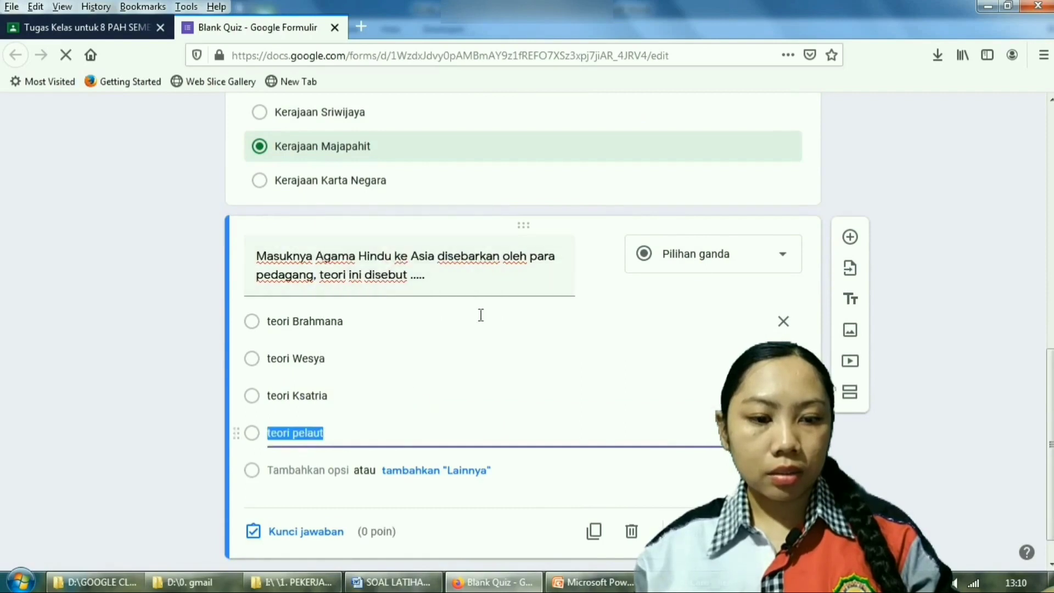
# Open the answer key of the "Masuknya Agama Hindu ke Asia" question and mark "teori Wesya" as the correct answer.
pyautogui.click(721, 255)
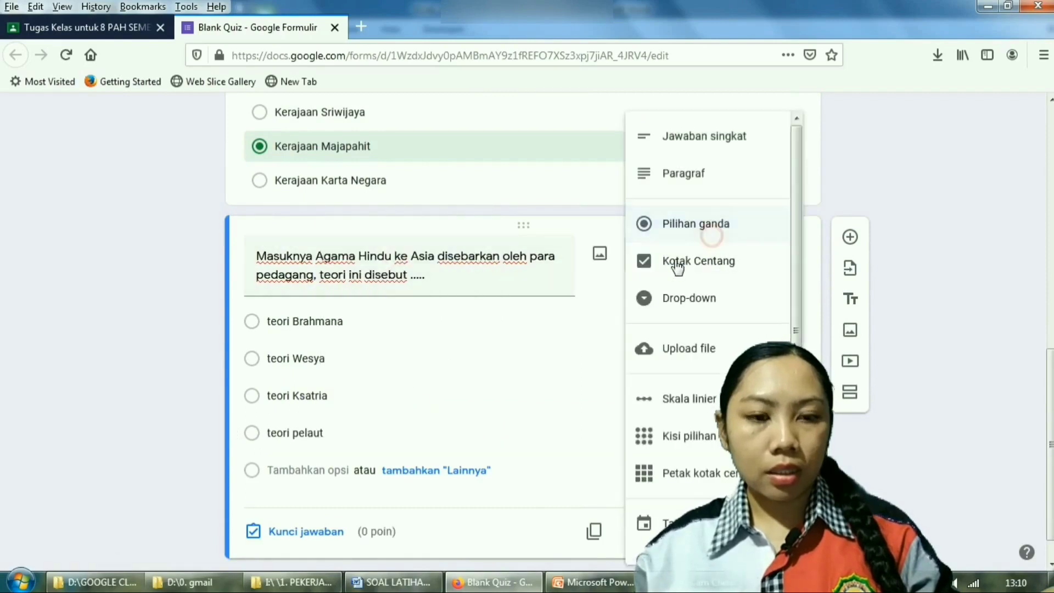
pyautogui.click(320, 541)
pyautogui.click(318, 533)
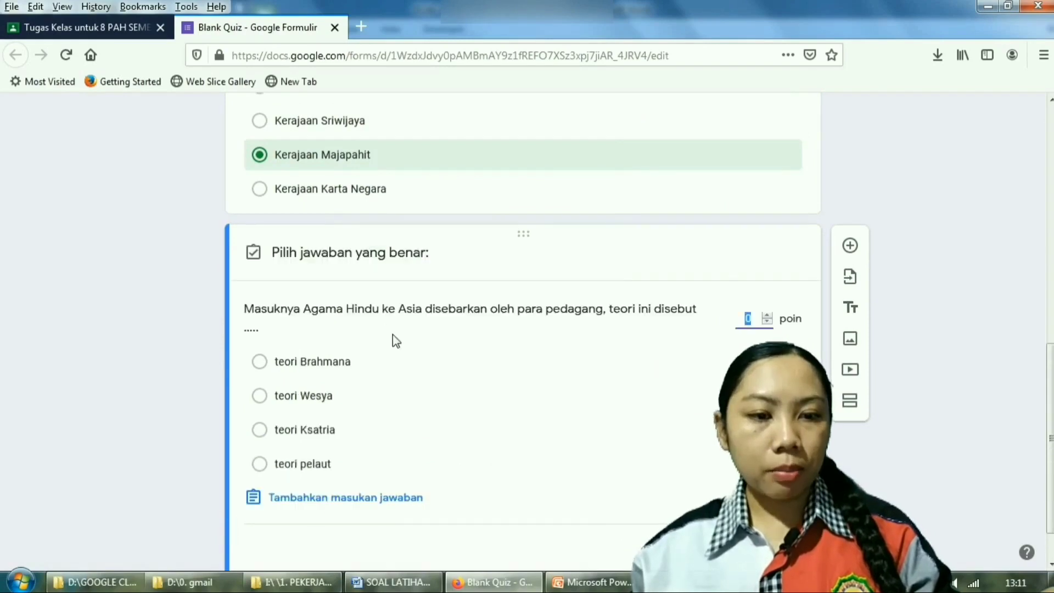
pyautogui.scroll(-1, 393, 334)
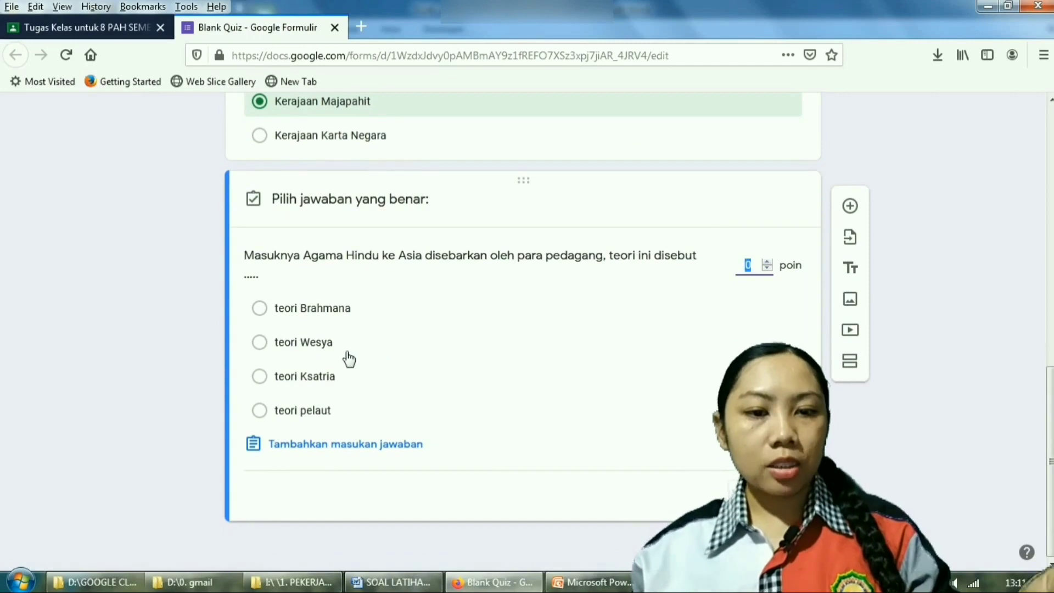
pyautogui.click(332, 346)
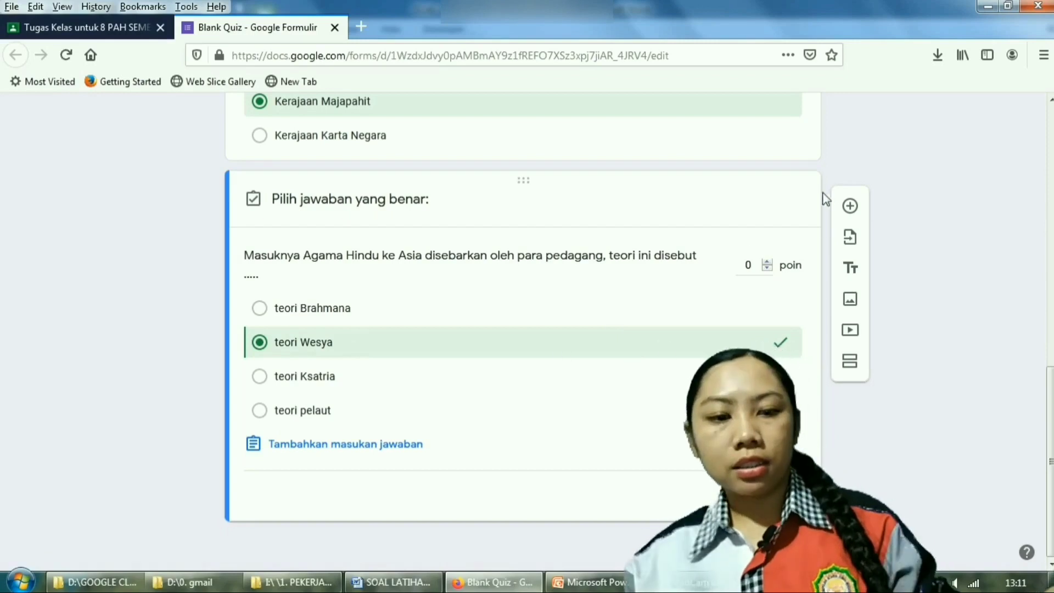
# Add a new blank question, then switch to Word and copy the "Perhatikan data-data berikut ini!" question with its four answer choices.
pyautogui.click(851, 208)
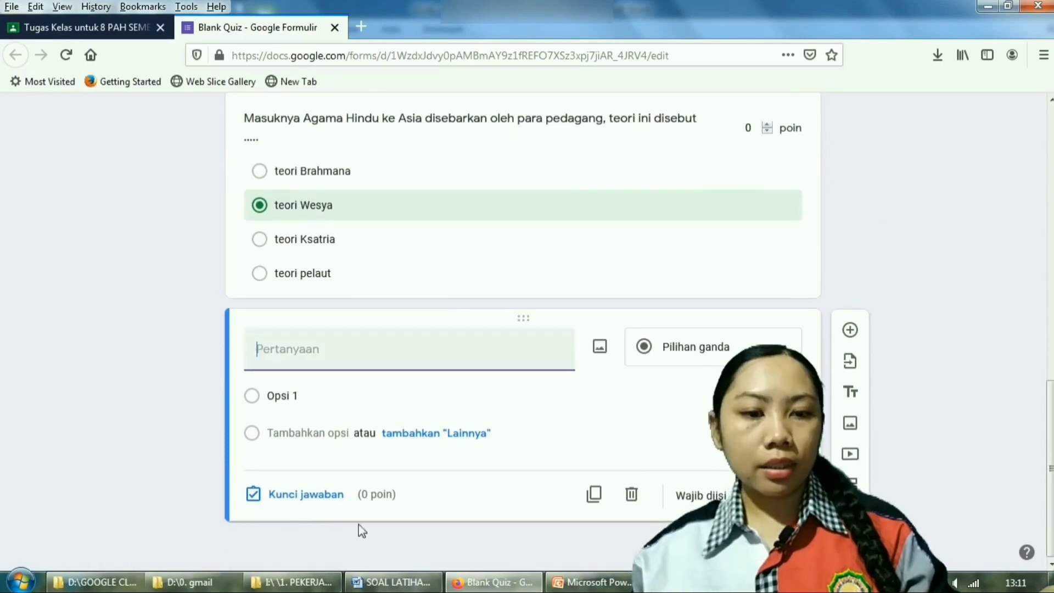
pyautogui.click(383, 584)
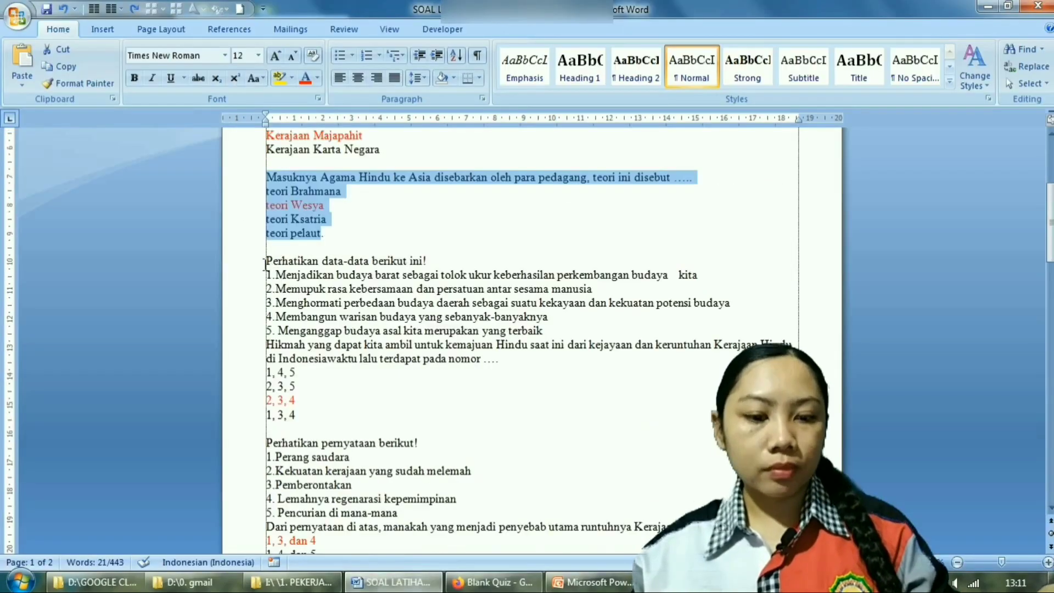
pyautogui.moveTo(264, 261); pyautogui.dragTo(302, 414)
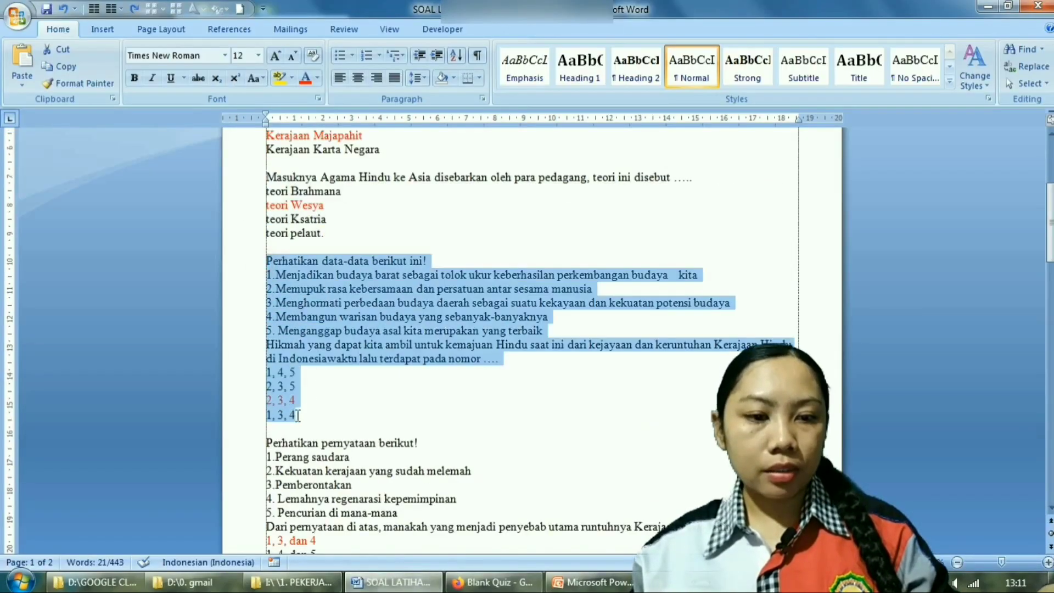
pyautogui.rightClick(346, 304)
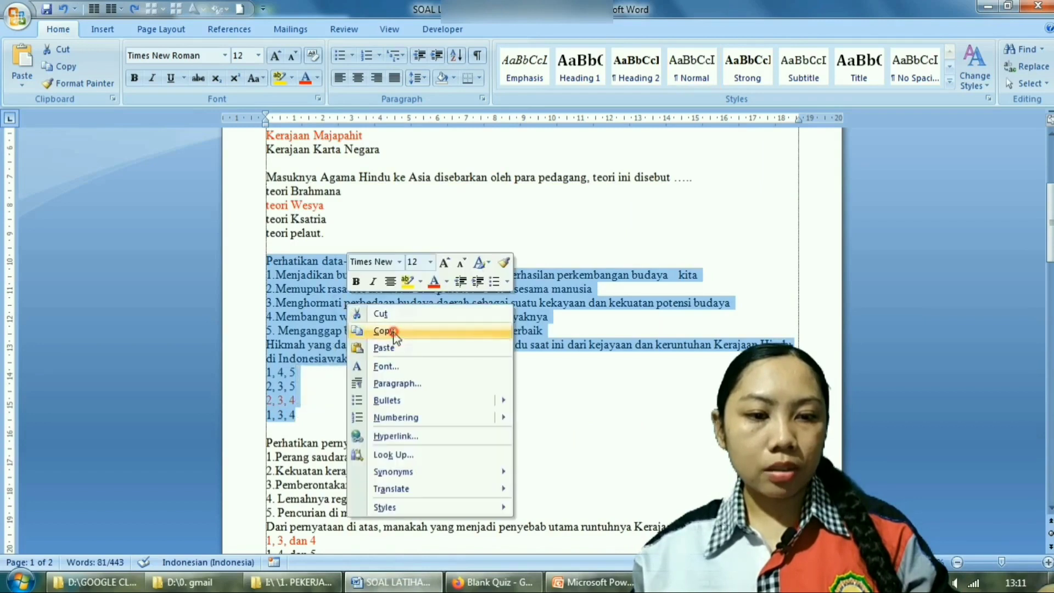
pyautogui.click(394, 332)
# Return to the quiz form and paste the copied "Perhatikan data-data berikut ini!" text into the blank question.
pyautogui.click(491, 582)
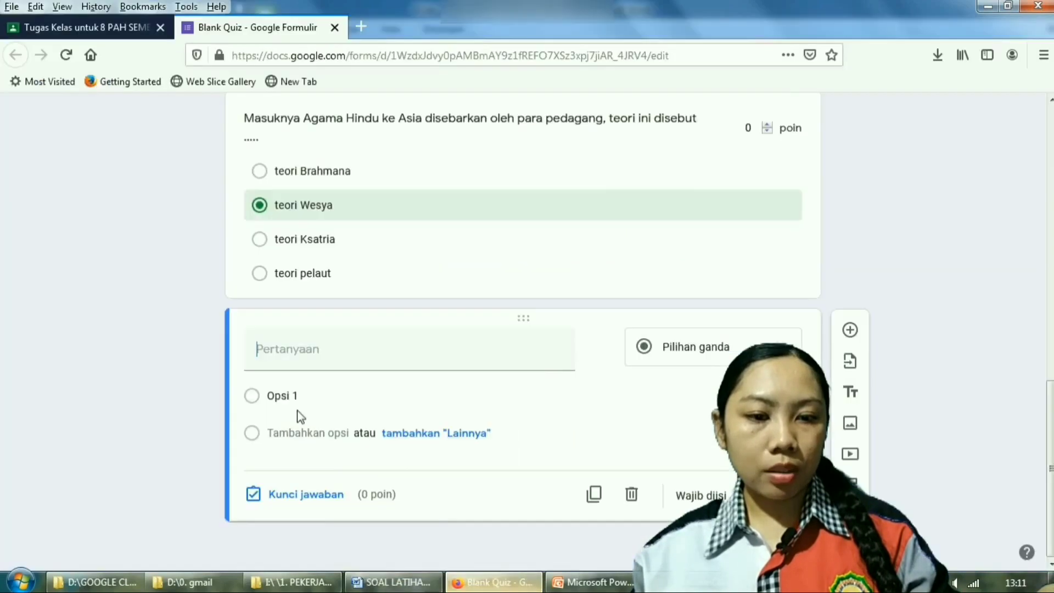
pyautogui.rightClick(294, 352)
pyautogui.click(350, 419)
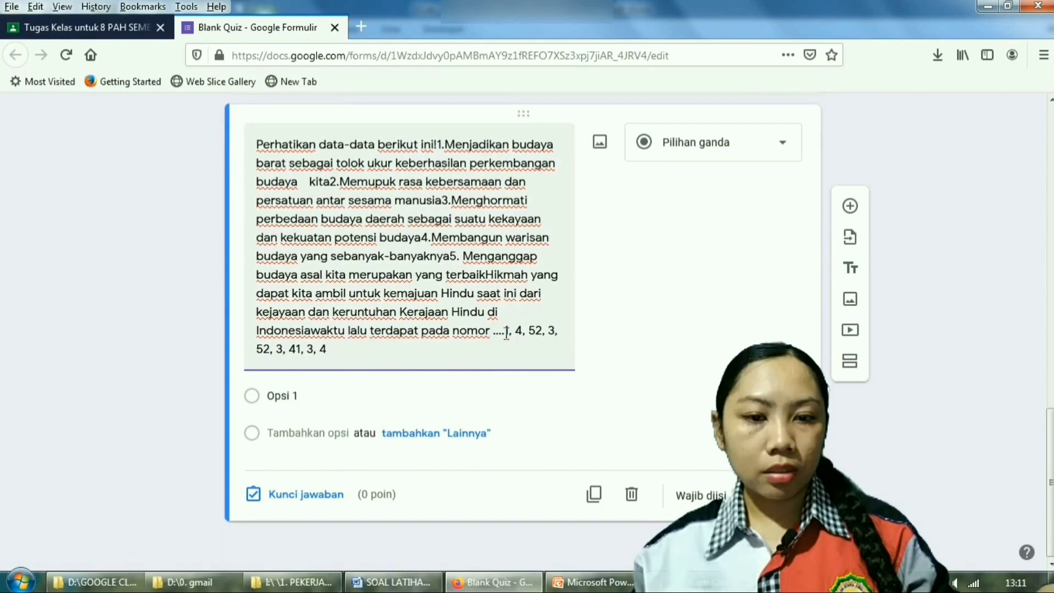
# Delete the run-together answer choices after "terdapat pada nomor ...." from the end of the question text.
pyautogui.moveTo(507, 332); pyautogui.dragTo(484, 370)
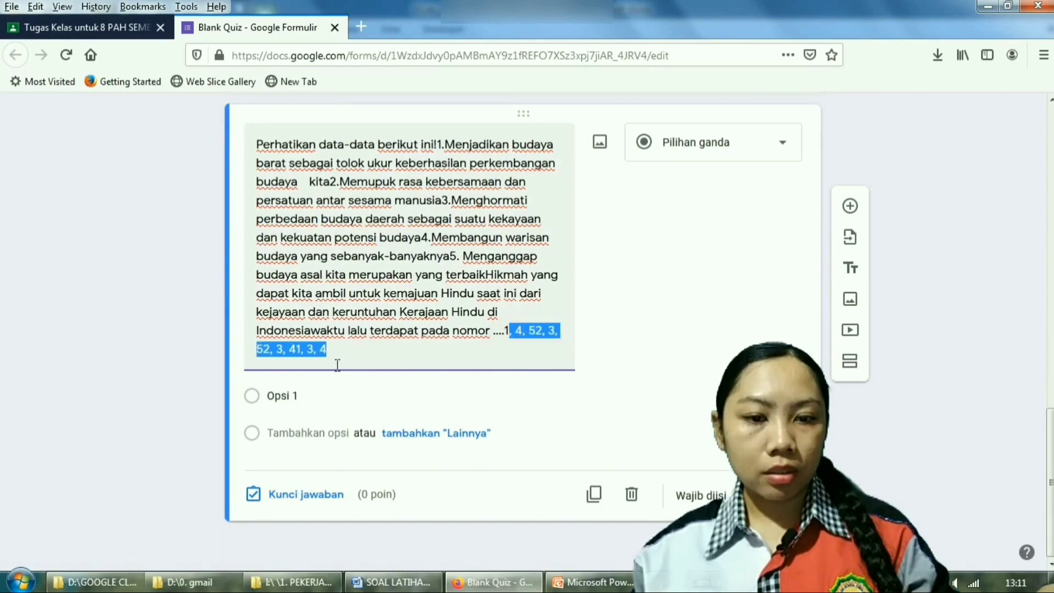
pyautogui.press('BackSpace')
pyautogui.scroll(-3, 522, 378)
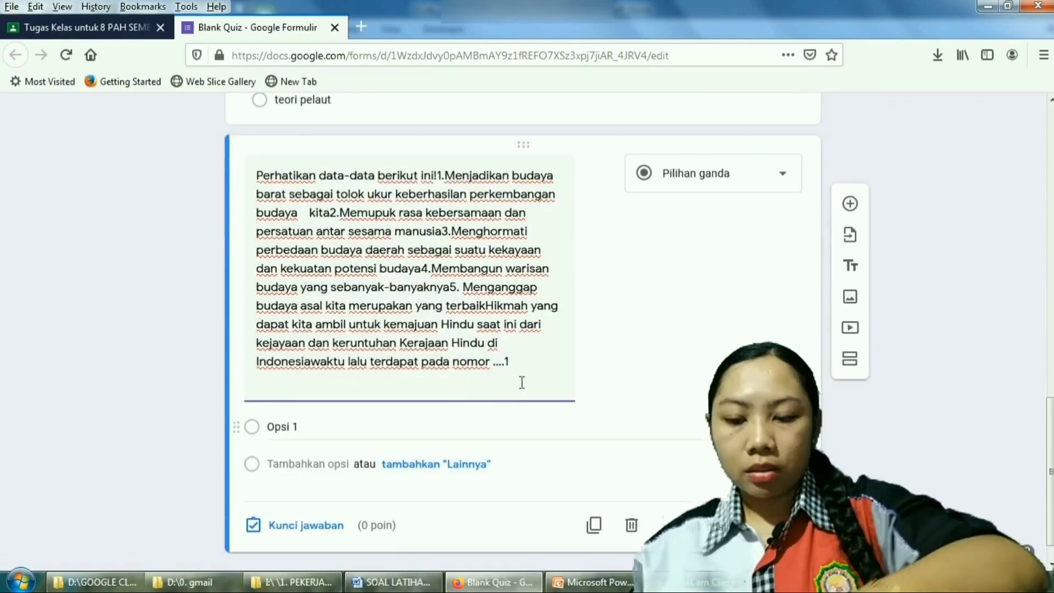
pyautogui.click(525, 372)
pyautogui.press('BackSpace')
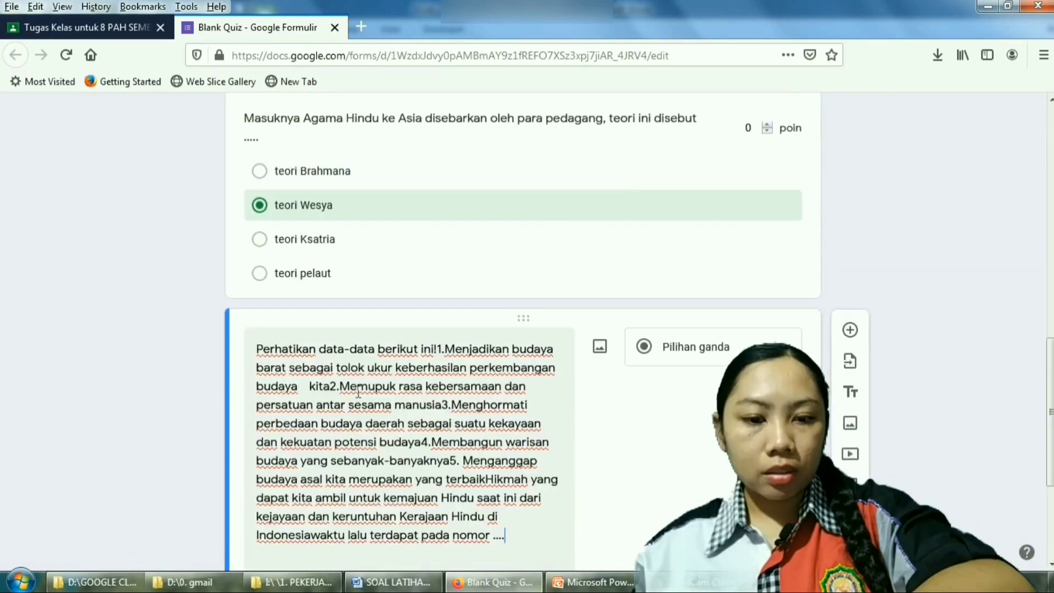
# Separate item 2 ("Memupuk rasa kebersamaan") from "kita" with a space and mark it as "2.)".
pyautogui.click(334, 386)
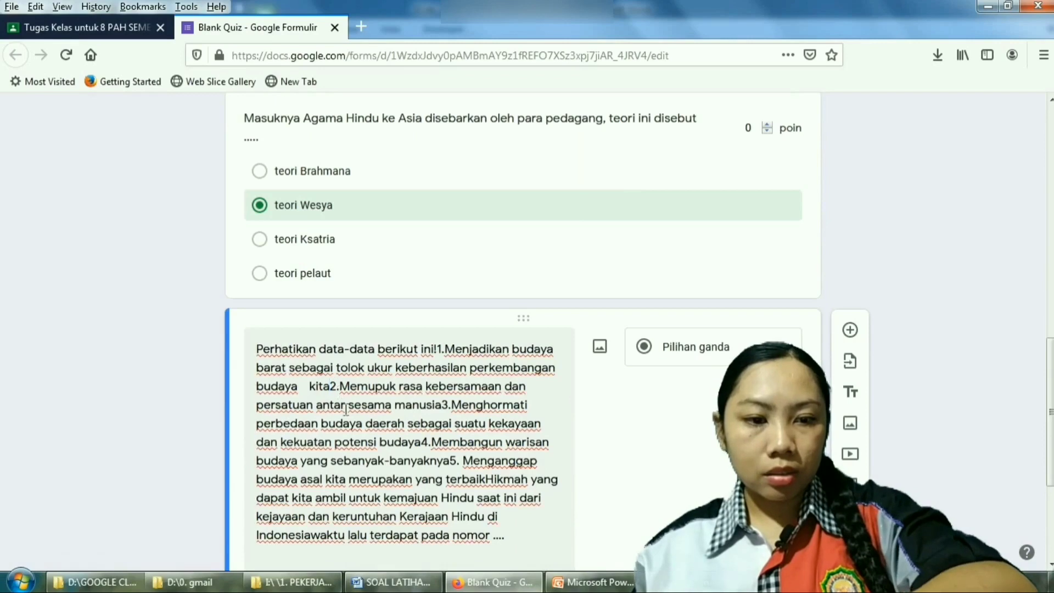
pyautogui.scroll(-3, 346, 409)
pyautogui.click(506, 335)
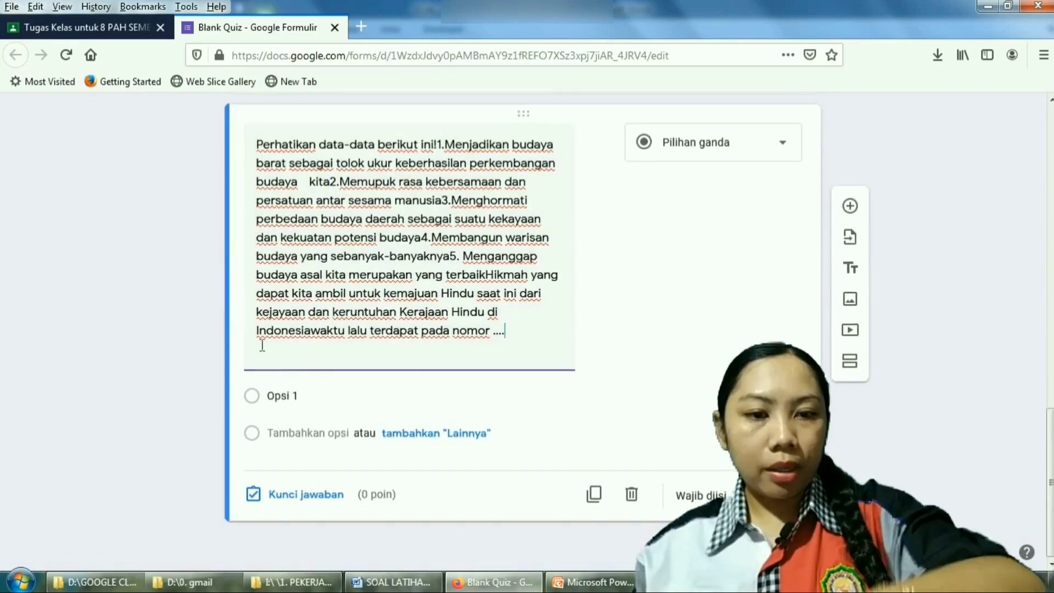
pyautogui.scroll(3, 335, 257)
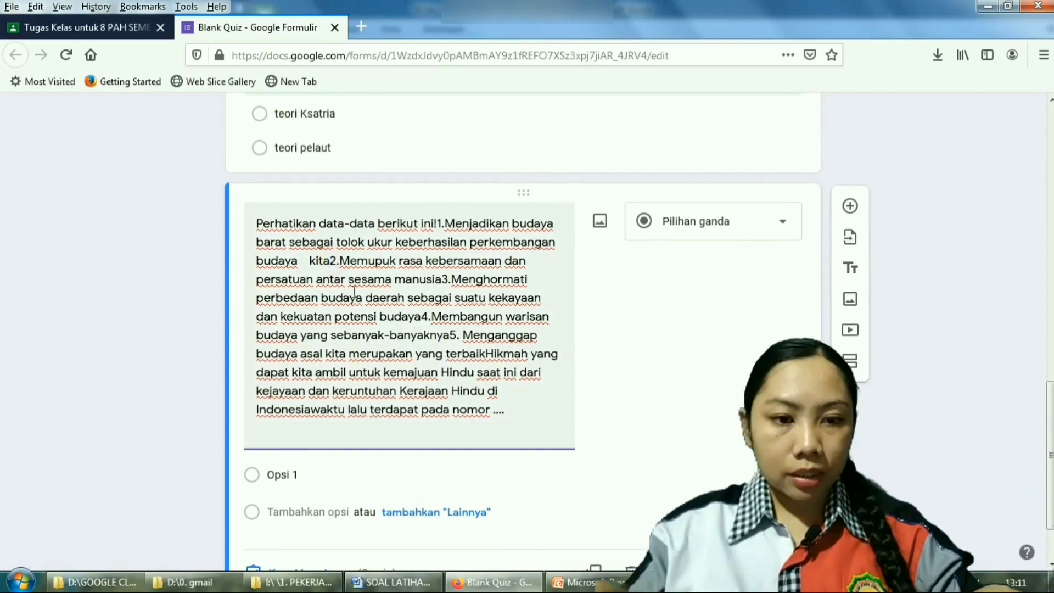
pyautogui.write(')')
# Separate item 1 ("Menjadikan budaya barat") from "berikut ini!" with a space and change its number to "1)".
pyautogui.scroll(4, 341, 260)
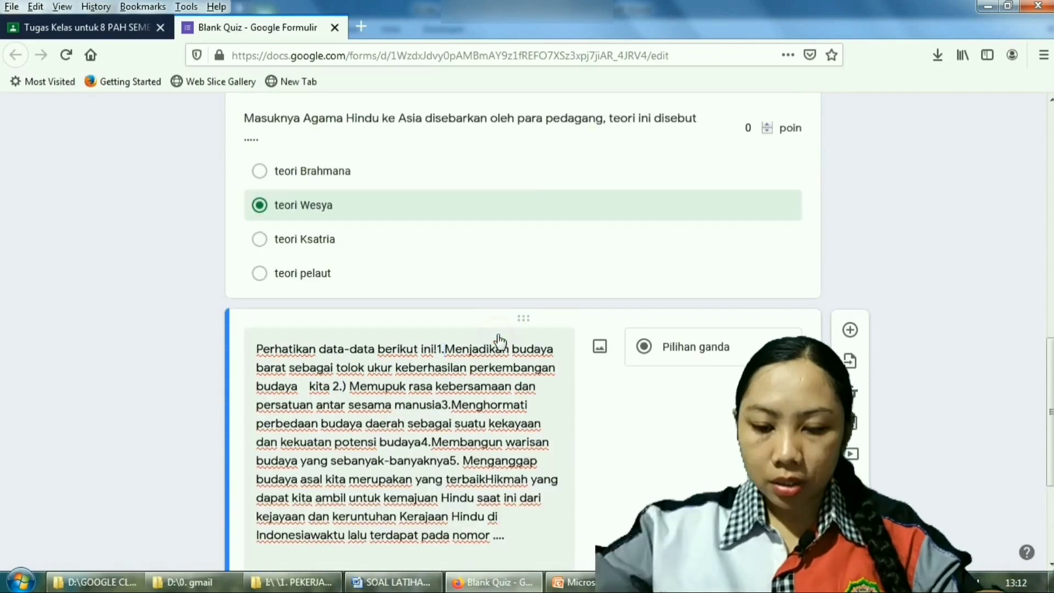
pyautogui.click(447, 349)
pyautogui.write(')')
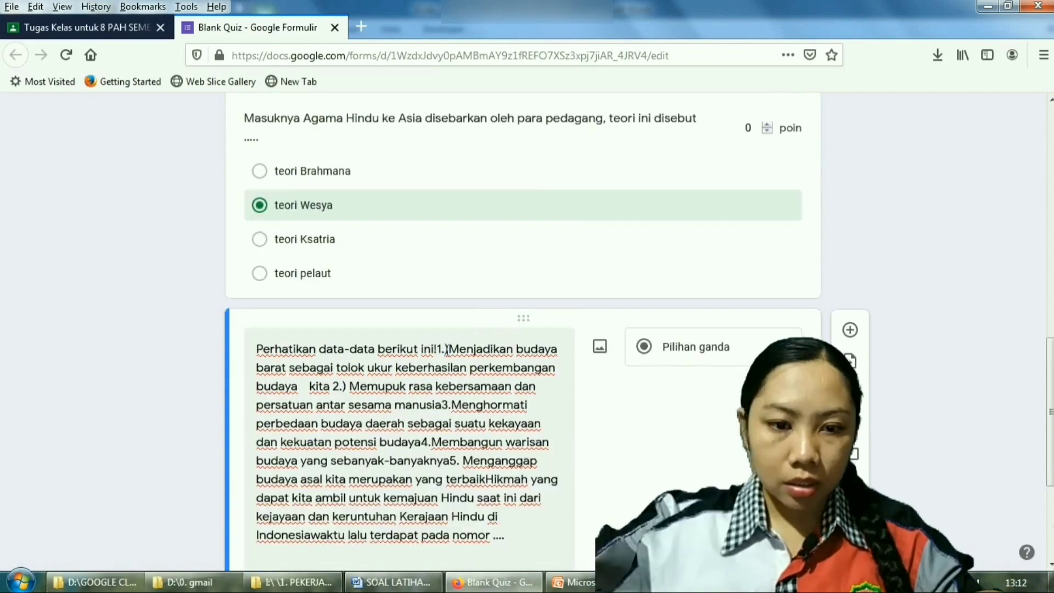
pyautogui.press('BackSpace')
pyautogui.press('BackSpace')
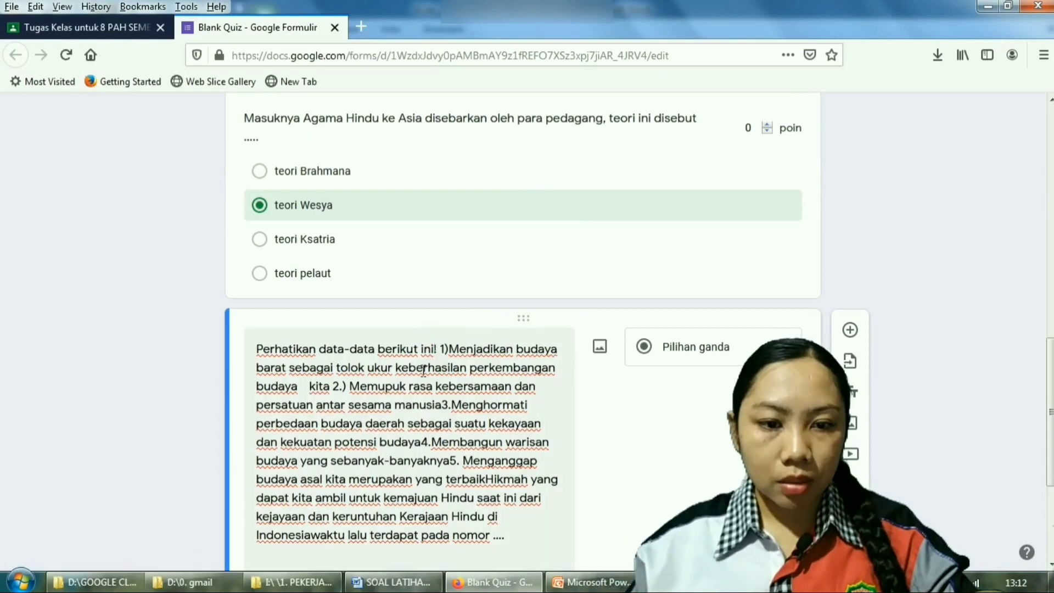
# Separate item 3 ("Menghormati perbedaan") from "manusia" with a space and change its number to "3)".
pyautogui.scroll(-5, 384, 404)
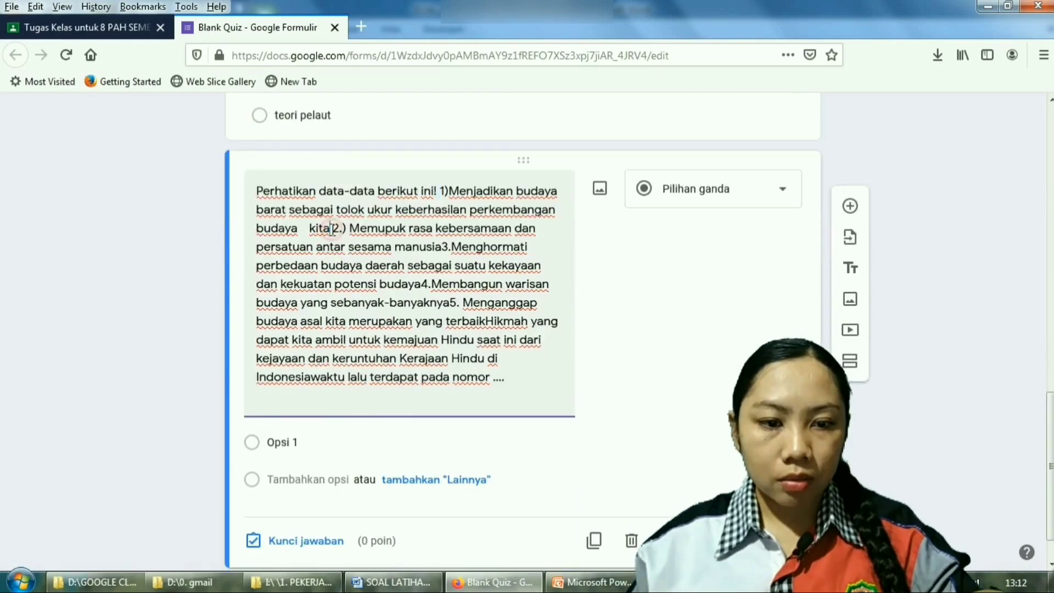
pyautogui.click(443, 248)
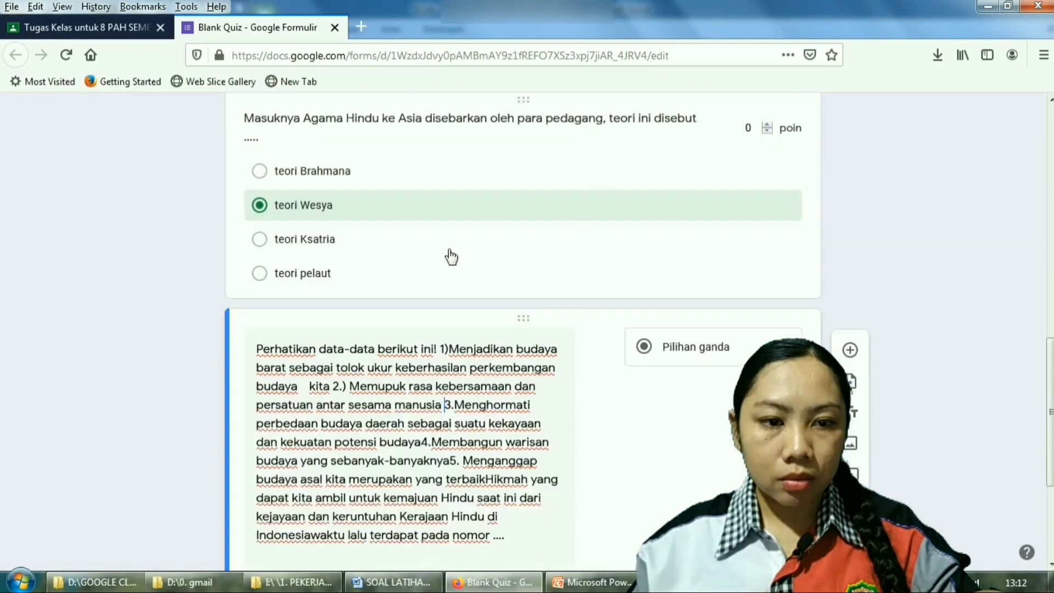
pyautogui.click(455, 406)
pyautogui.press('BackSpace')
pyautogui.write(')')
# Change the number of item 4 ("Membangun warisan") to "4)" and separate it from "budaya" with a space.
pyautogui.click(433, 442)
pyautogui.press('BackSpace')
pyautogui.write(')')
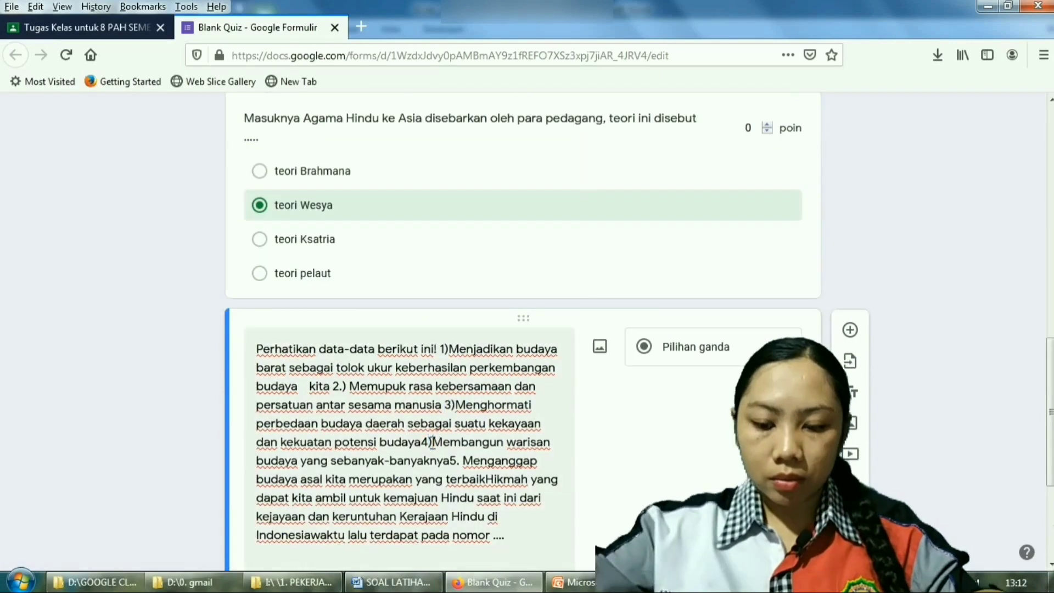
pyautogui.click(428, 443)
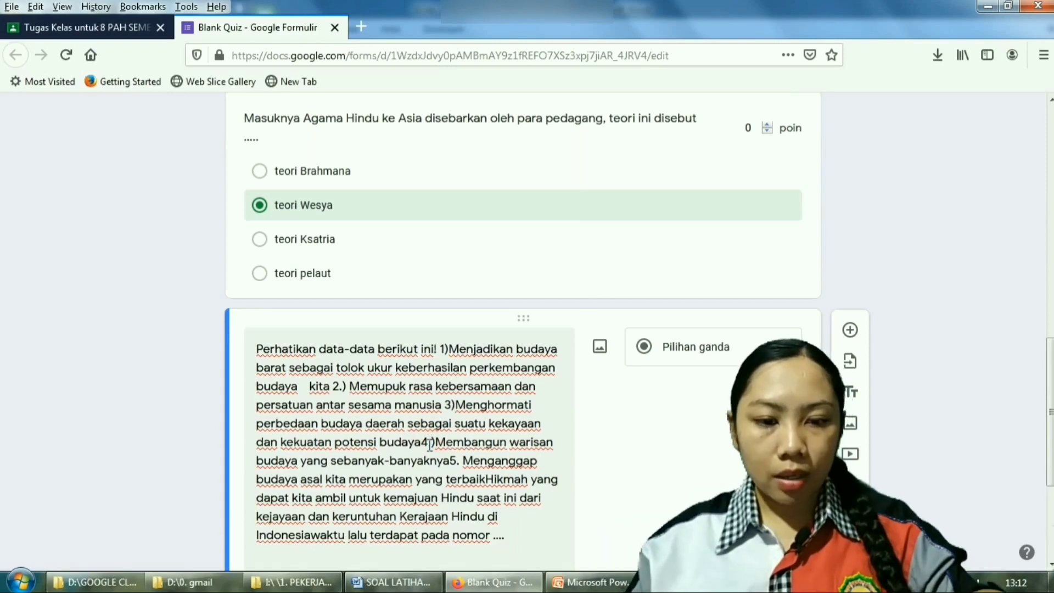
pyautogui.press('BackSpace')
pyautogui.click(421, 439)
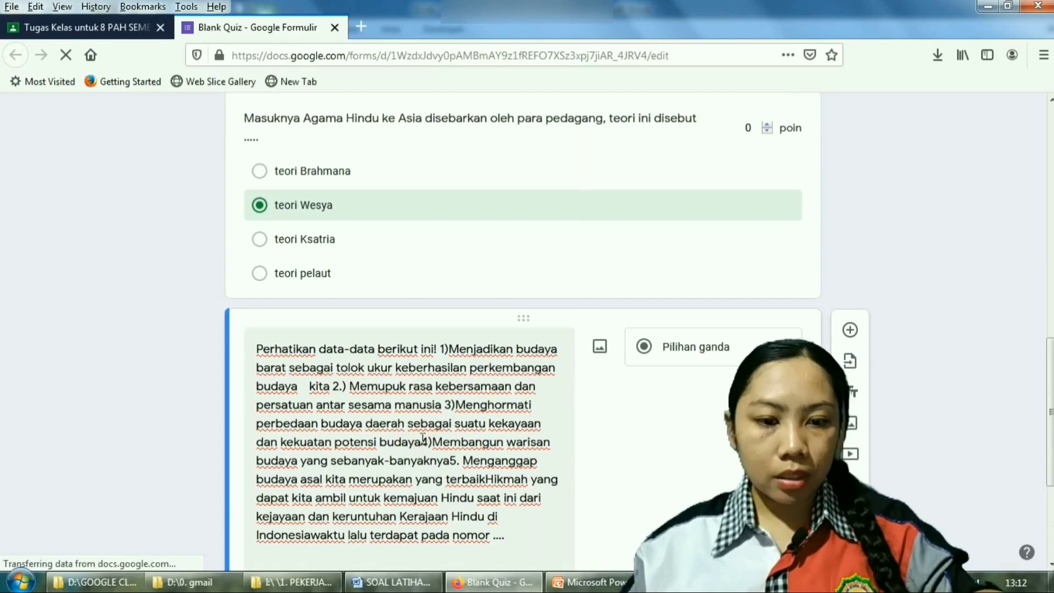
# Separate item 5 ("Menganggap budaya asal") from "sebanyak-banyaknya" with a space and delete the period after its number.
pyautogui.scroll(-4, 385, 329)
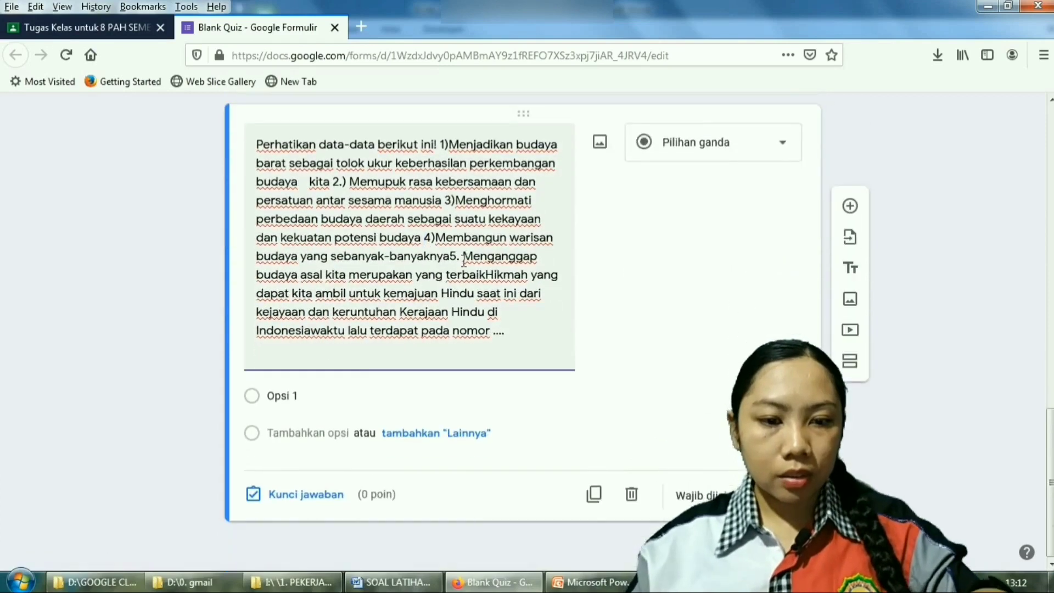
pyautogui.click(453, 257)
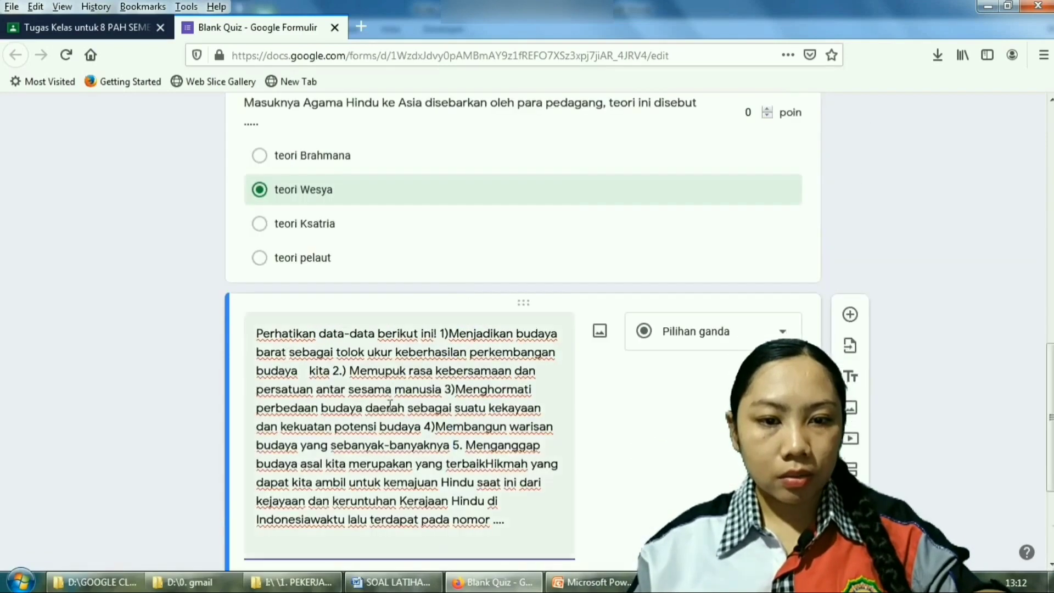
pyautogui.scroll(-3, 462, 287)
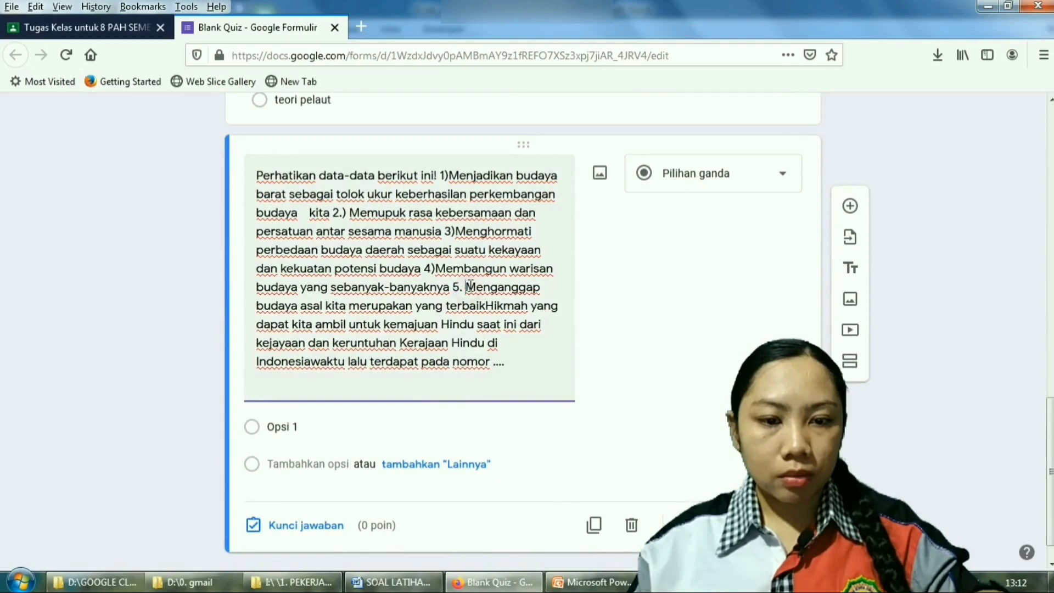
pyautogui.click(463, 287)
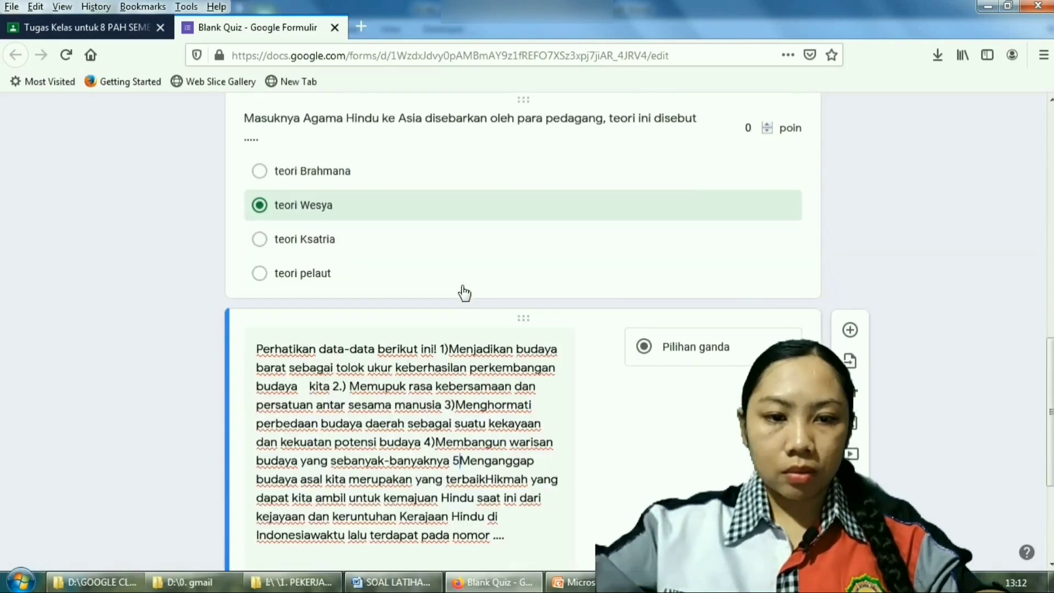
# In the question on Majapahit's fall, renumber items 2 and 4 as "2)" and "4)", adding a space before "Kekuatan".
pyautogui.scroll(-10, 464, 293)
pyautogui.click(358, 275)
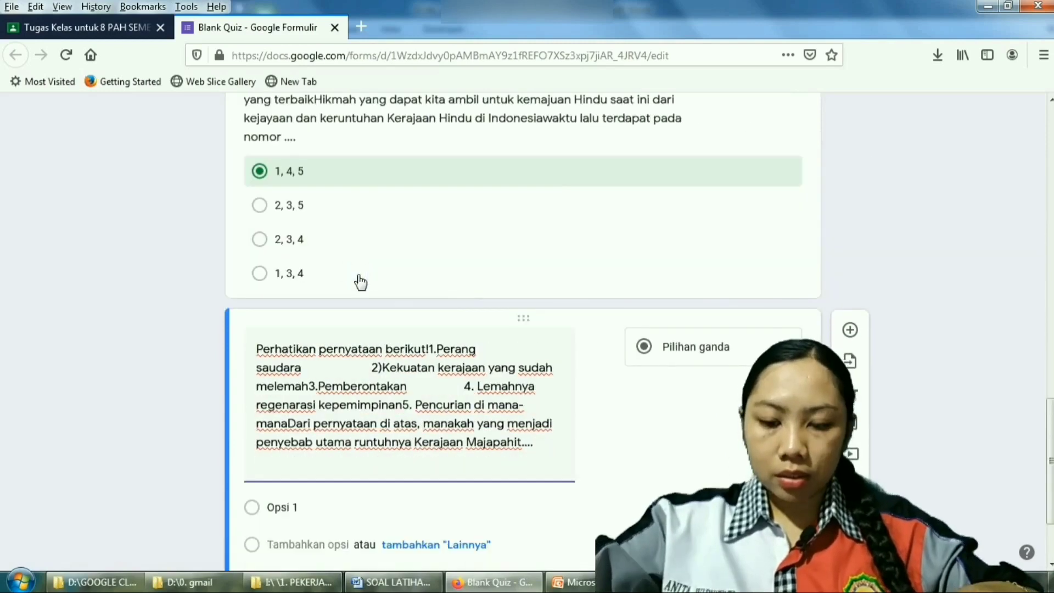
pyautogui.click(382, 368)
pyautogui.click(479, 391)
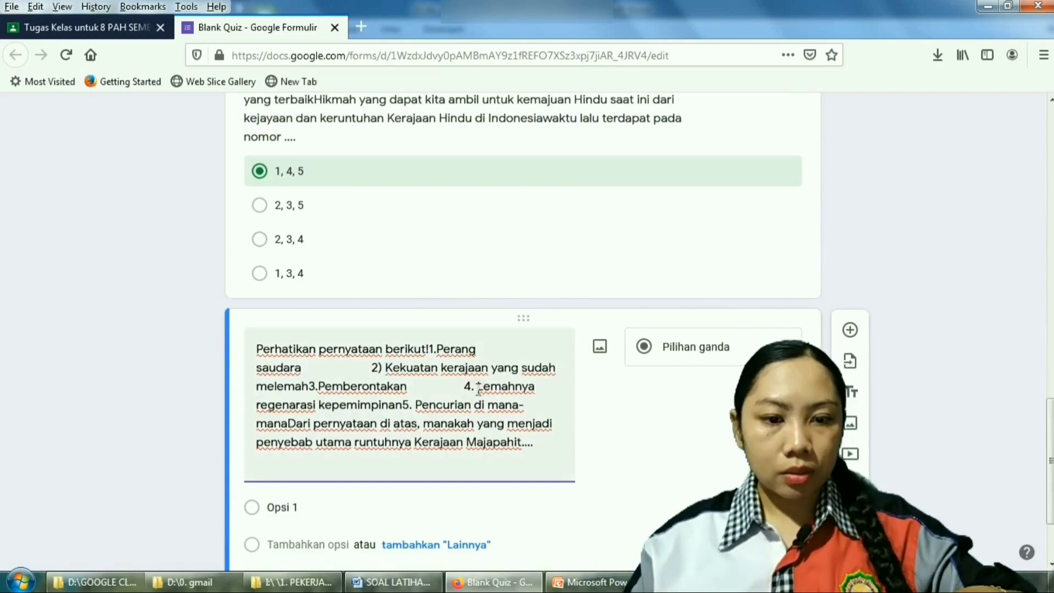
pyautogui.press('BackSpace')
pyautogui.write(')')
# Change the number of item 1 ("Perang saudara") to "1)" and separate it from "berikut!" with a space.
pyautogui.click(442, 345)
pyautogui.press('BackSpace')
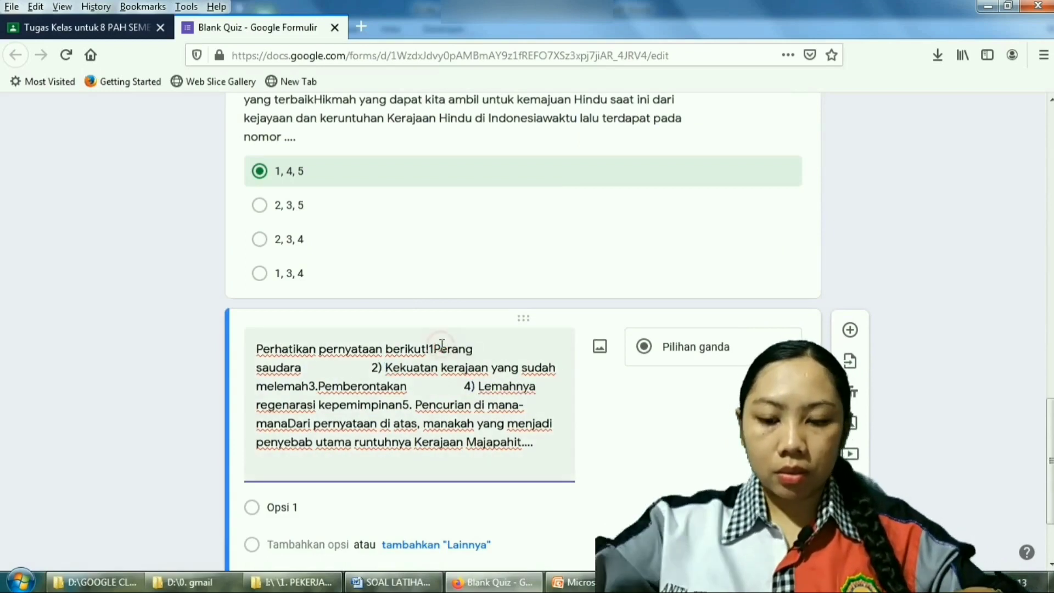
pyautogui.write(')')
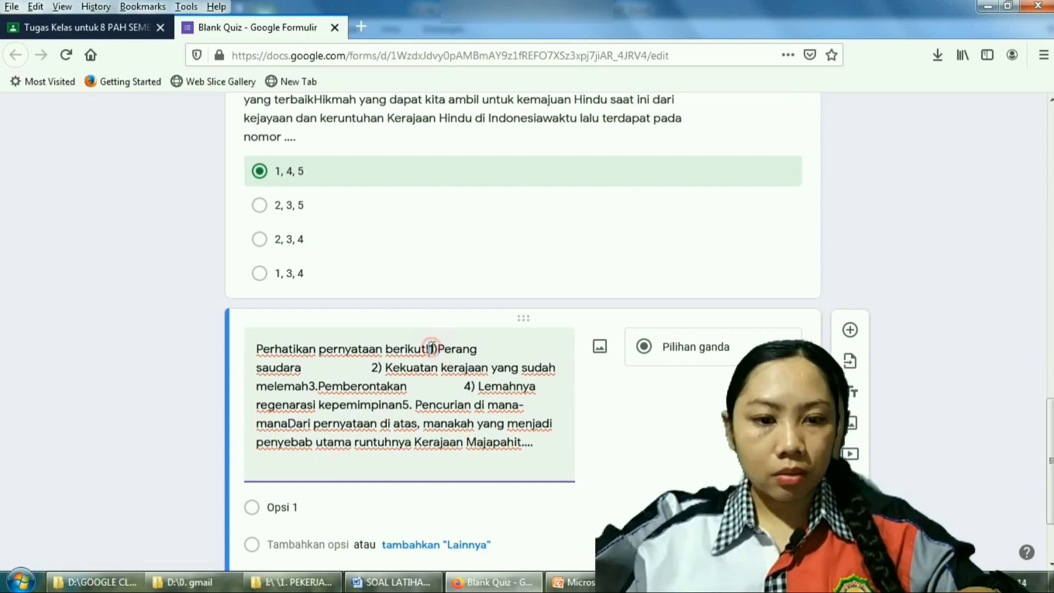
pyautogui.click(432, 347)
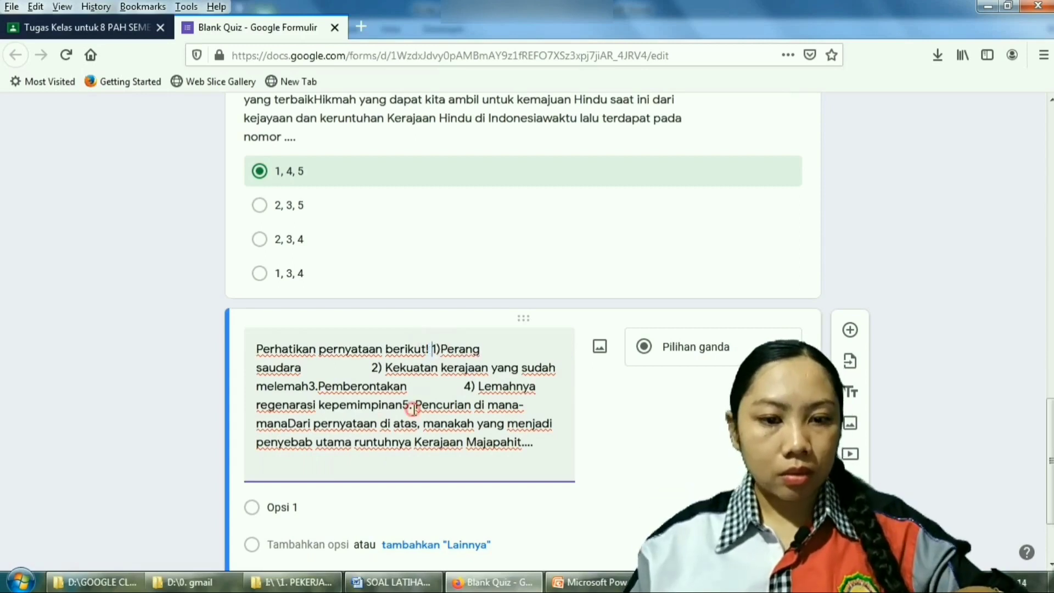
# Renumber items 5 ("Pencurian") and 3 ("Pemberontakan") as "5)" and "3)", separating them from "kepemimpinan" and "melemah" with a space.
pyautogui.press('BackSpace')
pyautogui.press('BackSpace')
pyautogui.write('5)')
pyautogui.click(320, 386)
pyautogui.press('BackSpace')
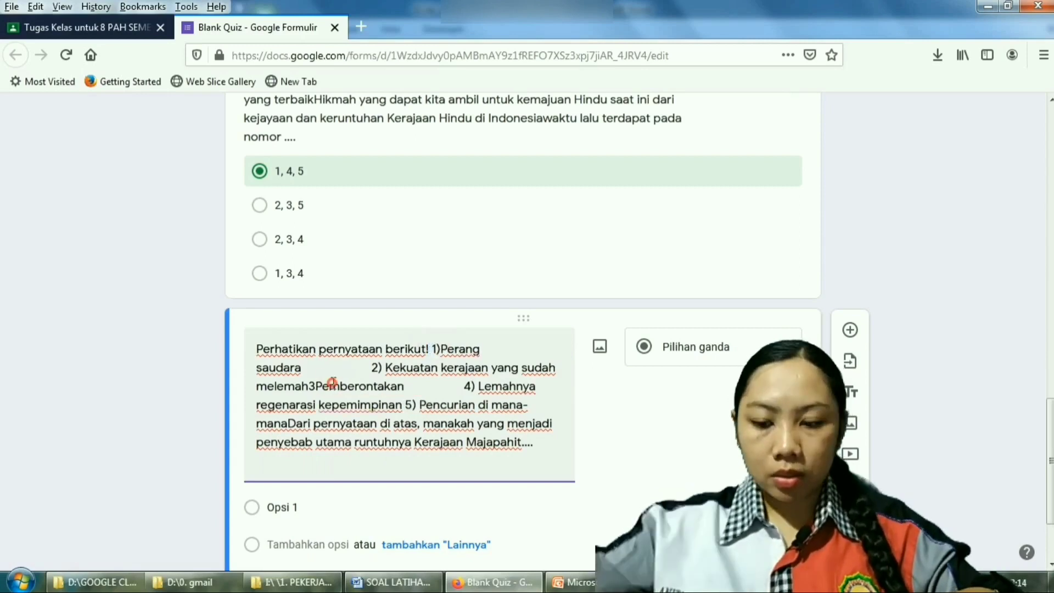
pyautogui.write(')')
pyautogui.click(311, 386)
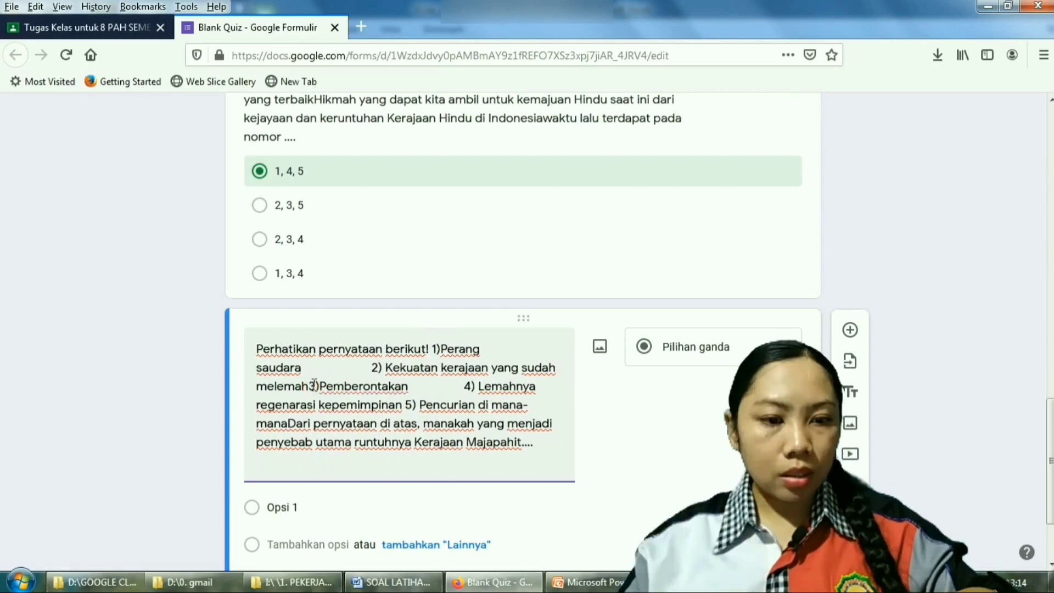
# Delete the excess spaces between "Perang saudara" and item 2 in the question text.
pyautogui.click(370, 366)
pyautogui.press('BackSpace')
pyautogui.press('BackSpace')
pyautogui.press('BackSpace')
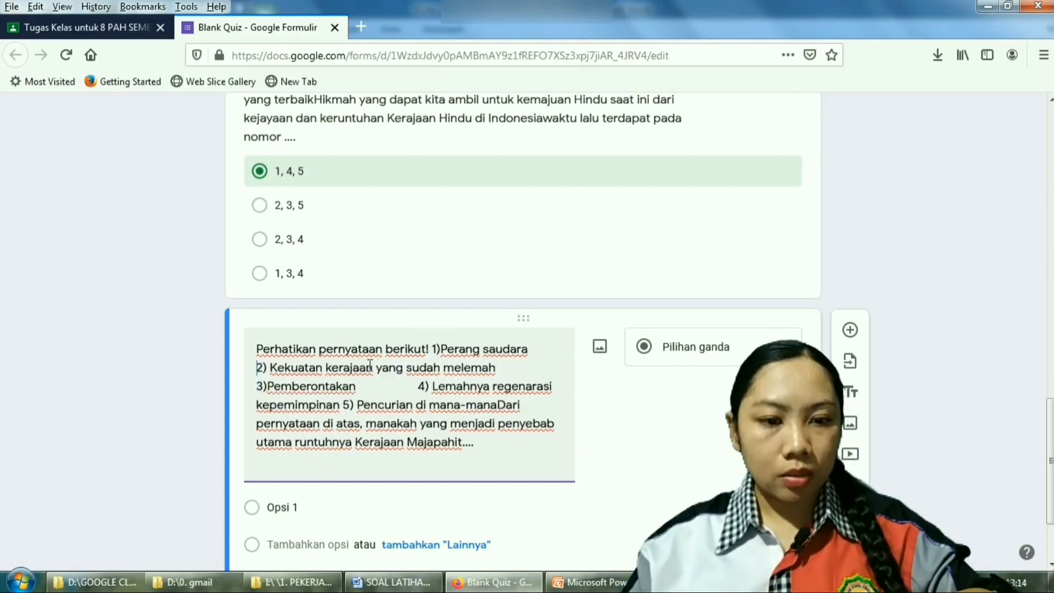
# Delete all the blank spaces between "Pemberontakan" and item 4 in the question text.
pyautogui.click(419, 386)
pyautogui.press('BackSpace')
pyautogui.press('BackSpace')
pyautogui.press('BackSpace')
pyautogui.press('BackSpace')
pyautogui.press('BackSpace')
pyautogui.press('BackSpace')
pyautogui.press('BackSpace')
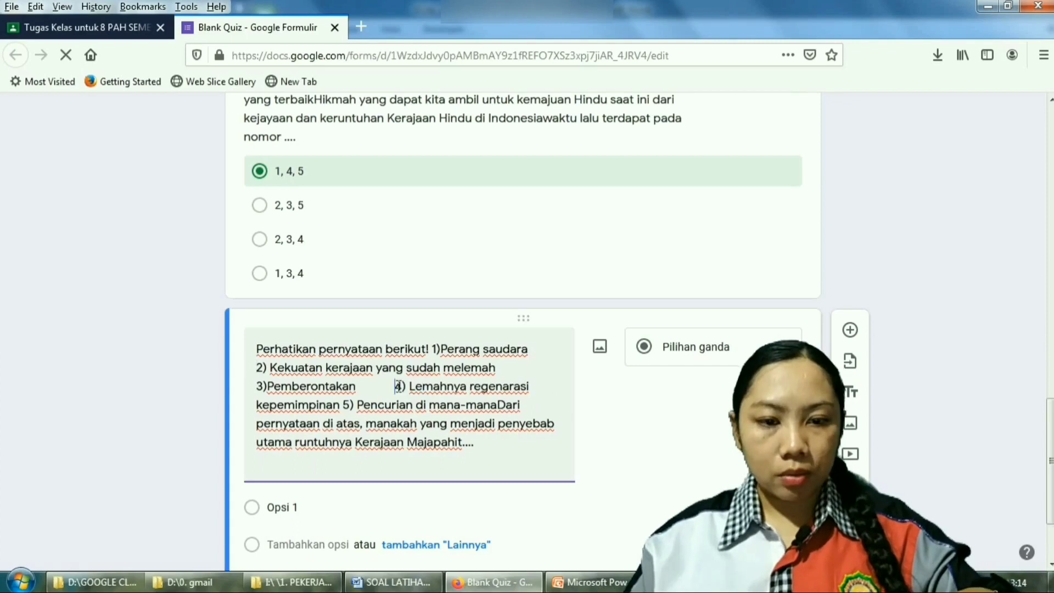
pyautogui.press('BackSpace')
pyautogui.press('BackSpace')
pyautogui.press('BackSpace')
pyautogui.press('BackSpace')
pyautogui.press('BackSpace')
pyautogui.press('BackSpace')
pyautogui.press('BackSpace')
pyautogui.press('BackSpace')
pyautogui.press('BackSpace')
pyautogui.press('BackSpace')
pyautogui.press('BackSpace')
pyautogui.press('BackSpace')
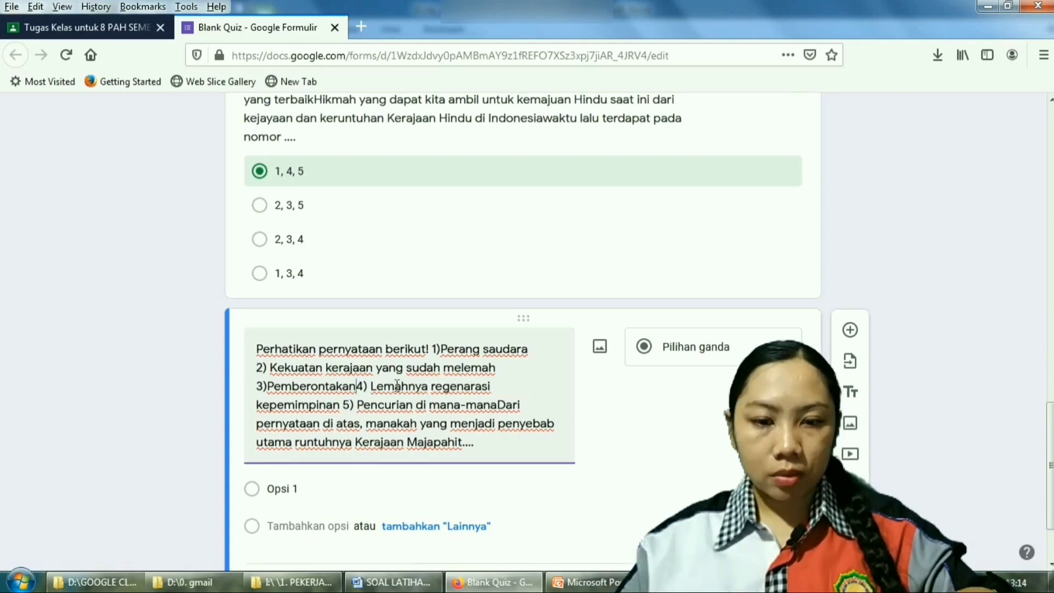
pyautogui.click(238, 471)
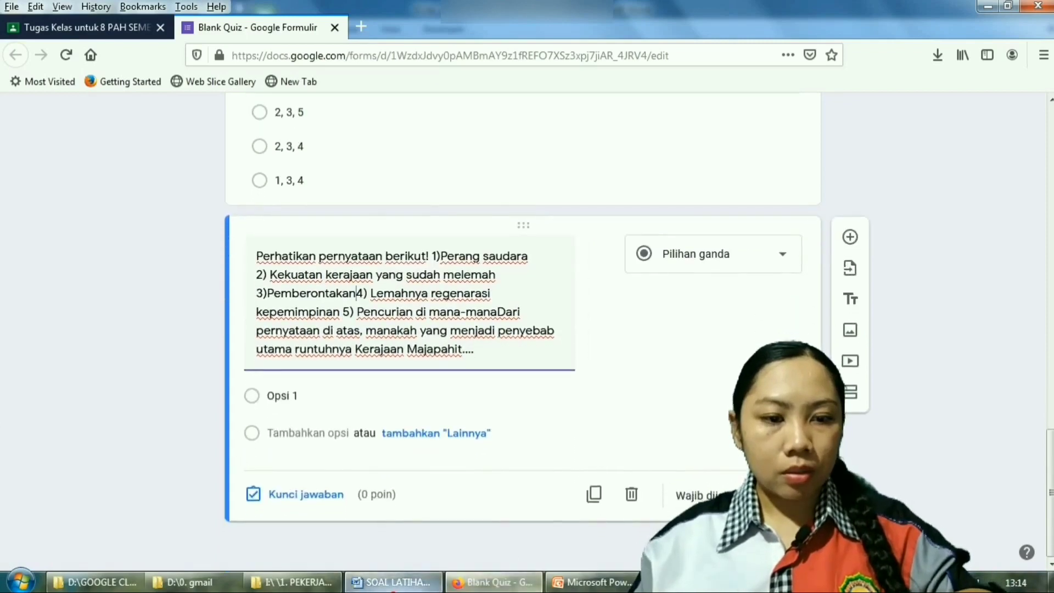
# Copy the answer "1, 3, dan 4" from the Word document and paste it as the question's first option.
pyautogui.click(392, 582)
pyautogui.click(245, 319)
pyautogui.hotkey('ctrl', 'c')
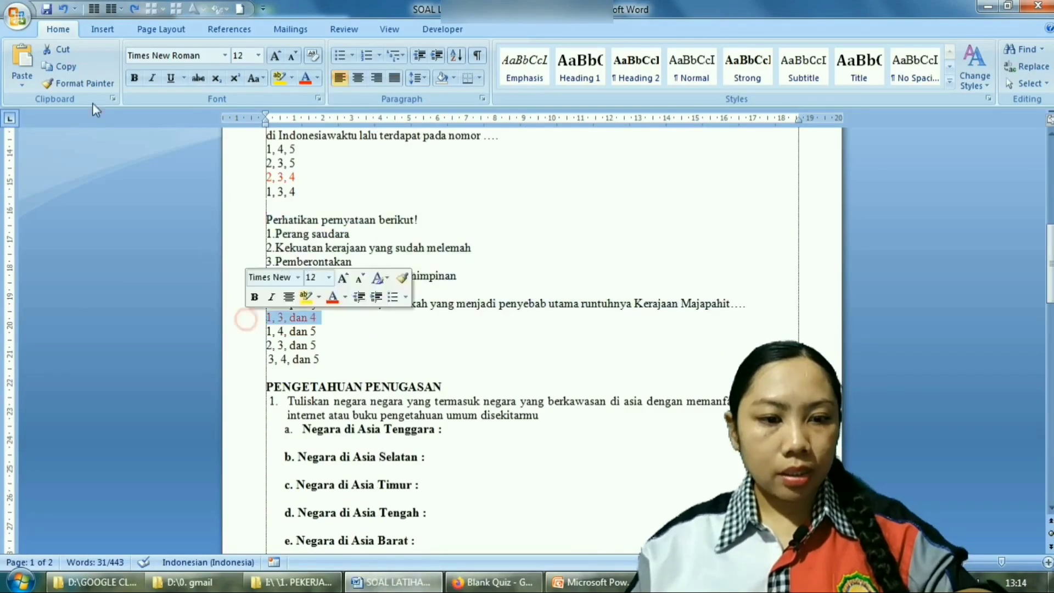
pyautogui.click(60, 66)
pyautogui.click(480, 582)
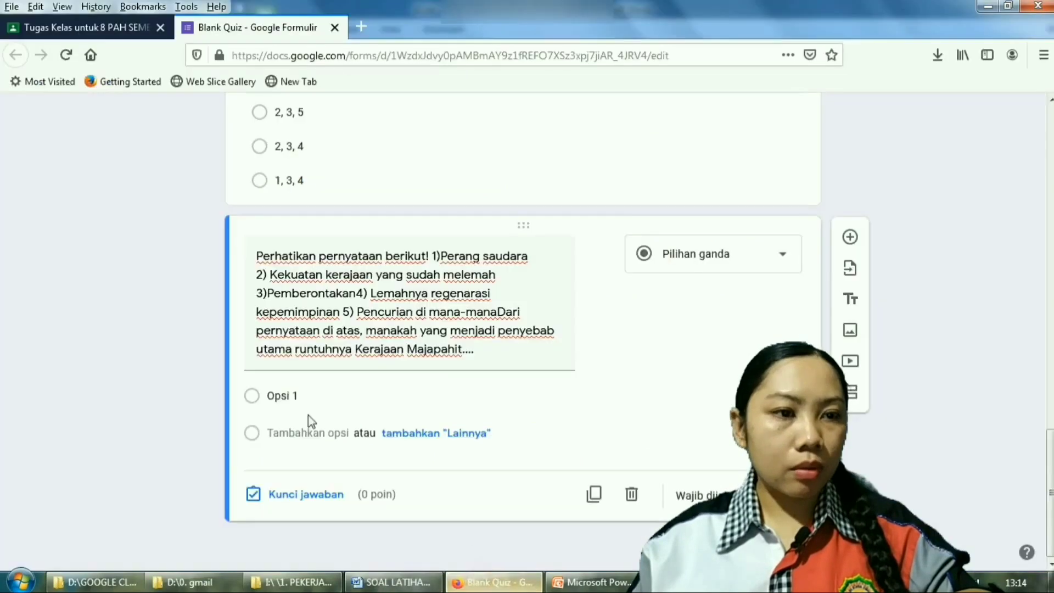
pyautogui.click(278, 396)
pyautogui.rightClick(278, 395)
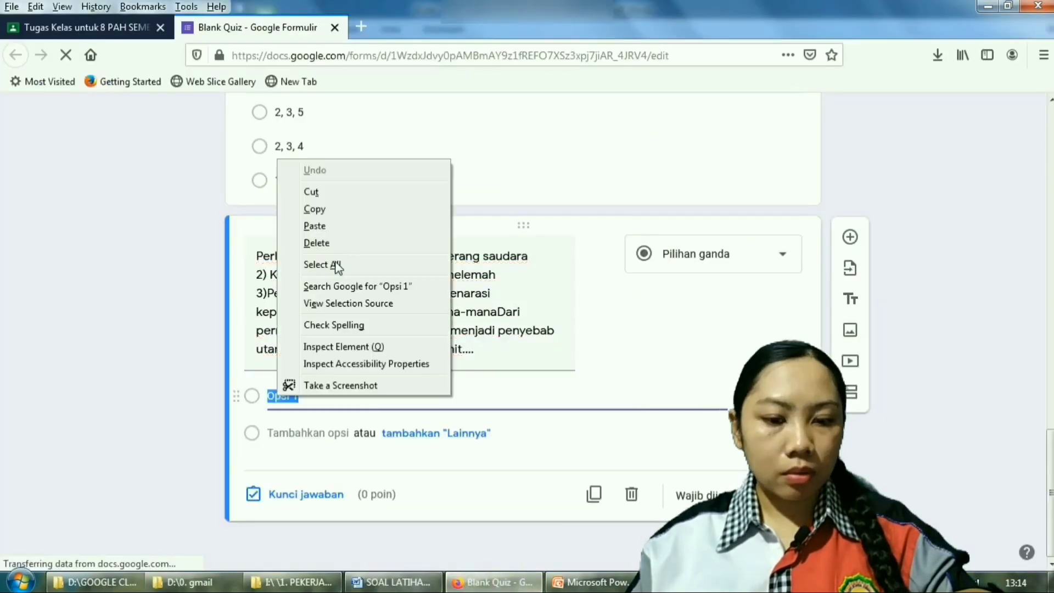
pyautogui.click(332, 226)
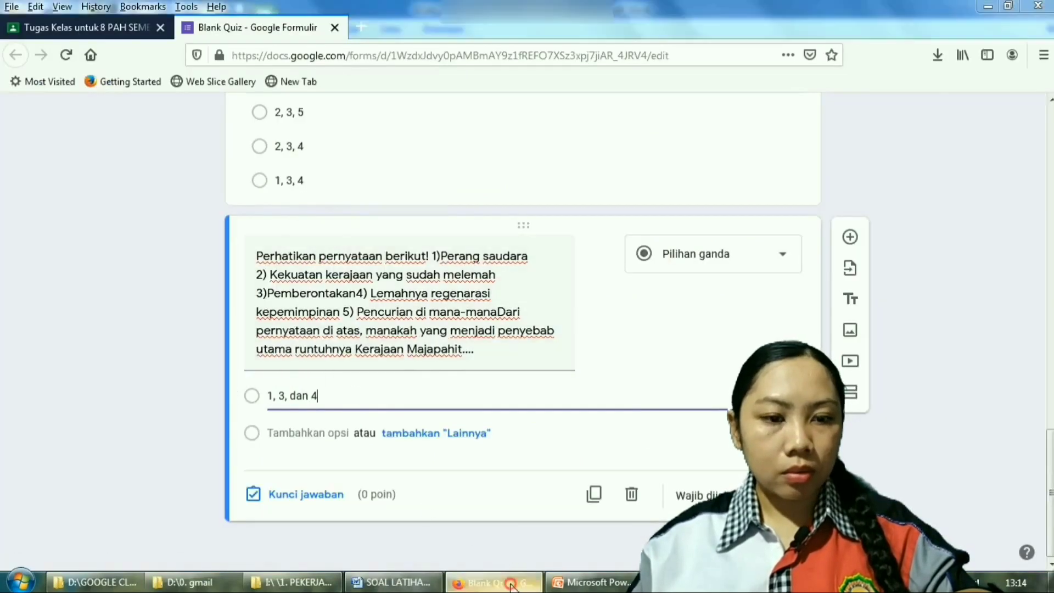
# Copy the answer "1, 4, dan 5" from the Word document and paste it as the second option.
pyautogui.click(391, 582)
pyautogui.click(241, 331)
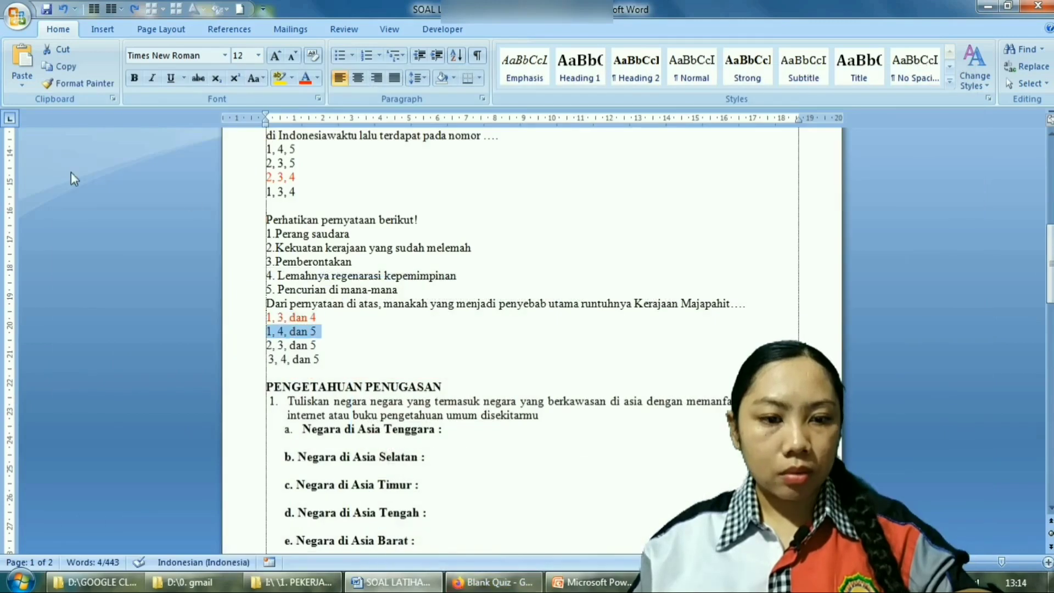
pyautogui.click(61, 66)
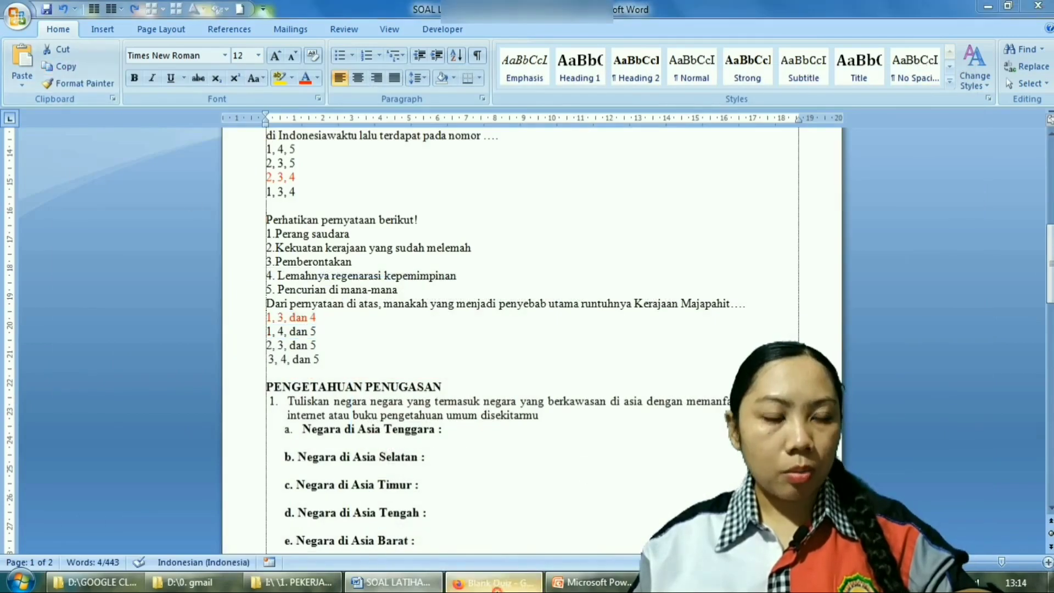
pyautogui.click(490, 582)
pyautogui.rightClick(311, 433)
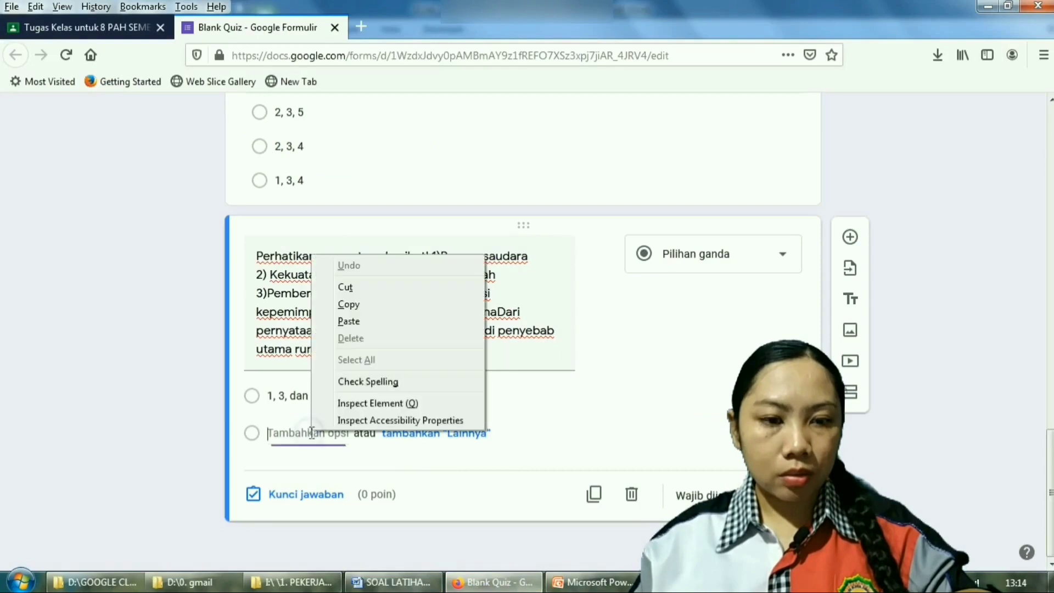
pyautogui.click(376, 320)
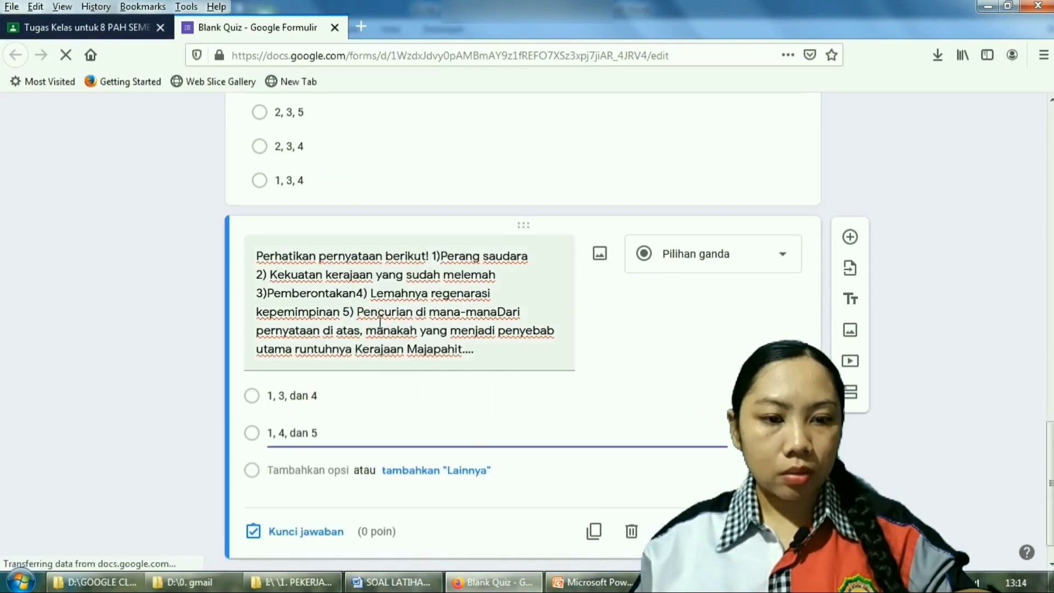
# Copy the answer "2, 3, dan 5" from the Word document and paste it as the third option.
pyautogui.click(412, 585)
pyautogui.click(242, 360)
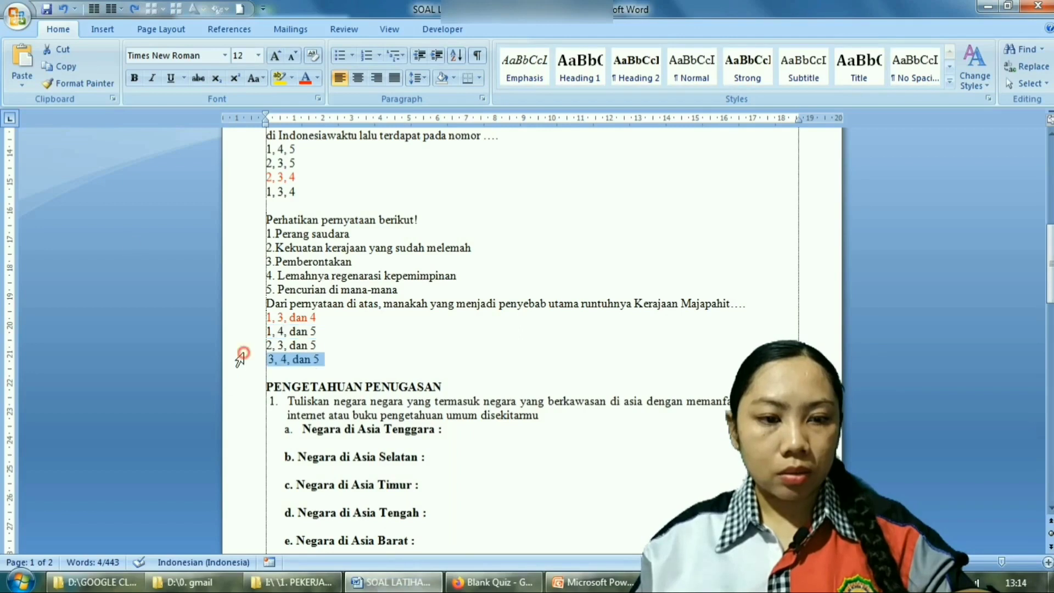
pyautogui.click(236, 332)
pyautogui.click(235, 342)
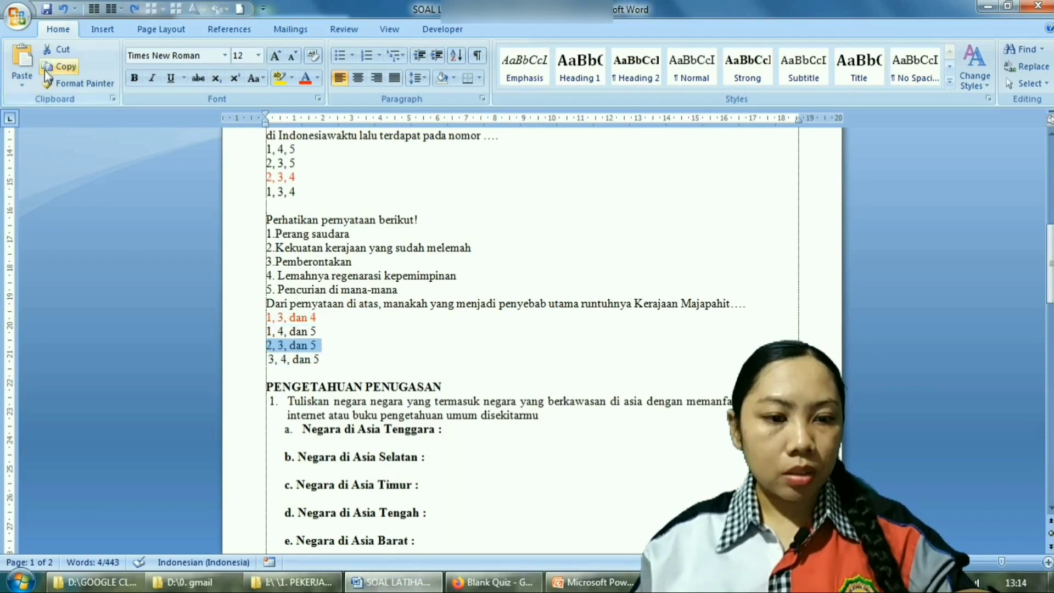
pyautogui.click(60, 66)
pyautogui.click(464, 584)
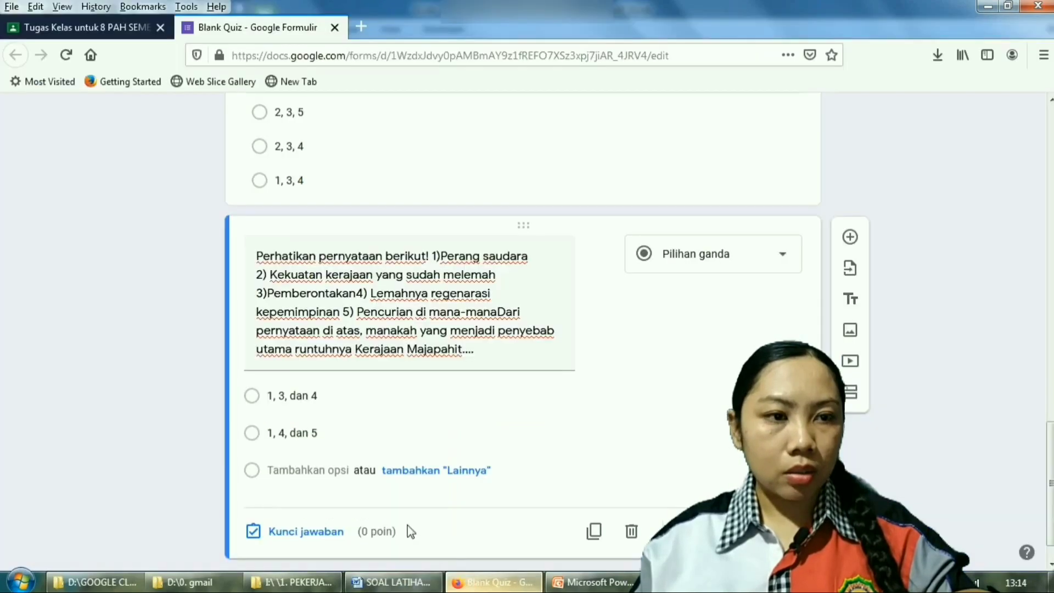
pyautogui.rightClick(290, 471)
pyautogui.click(327, 360)
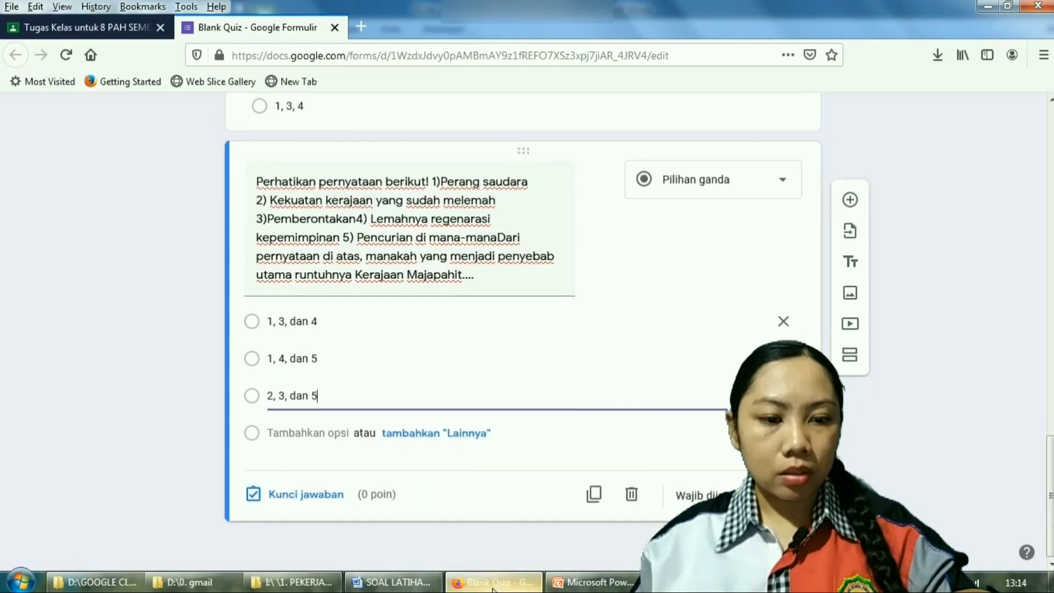
# Copy the answer "3, 4, dan 5" from the Word document and paste it as the fourth option.
pyautogui.click(391, 582)
pyautogui.click(252, 359)
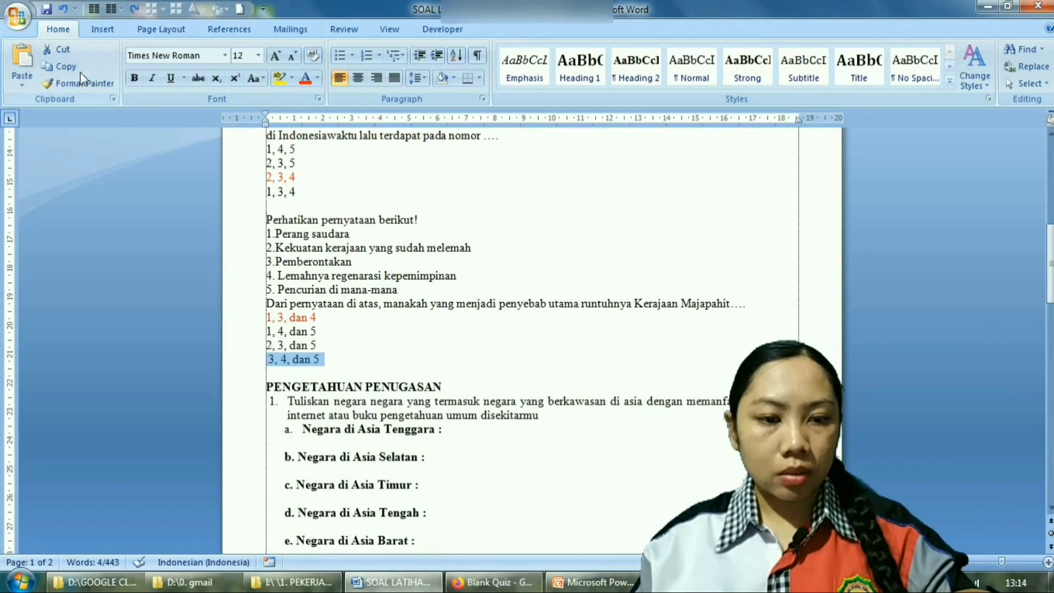
pyautogui.click(62, 66)
pyautogui.click(490, 582)
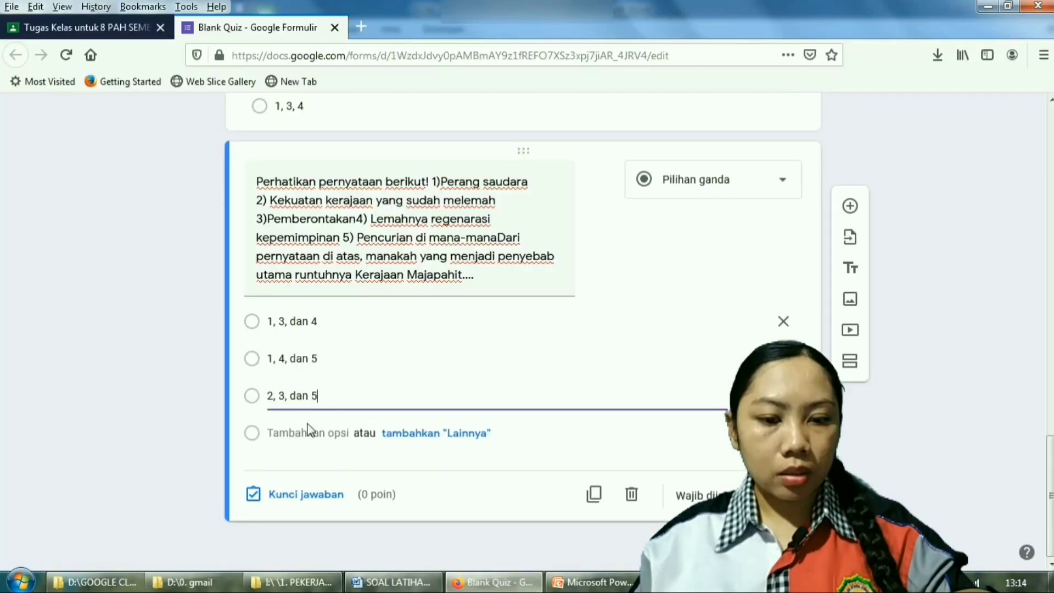
pyautogui.rightClick(294, 432)
pyautogui.click(352, 325)
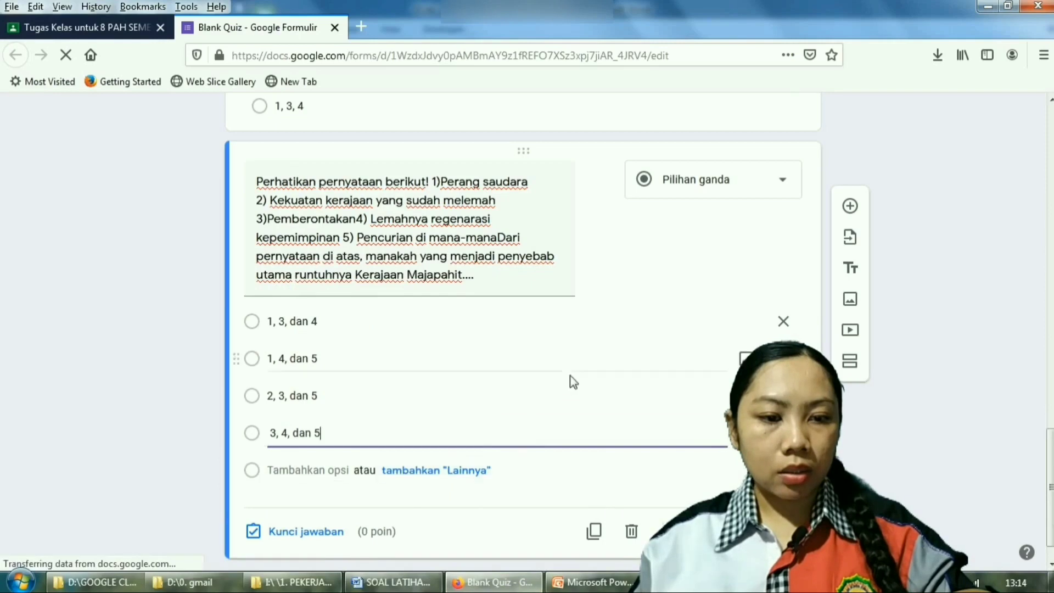
# Mark "1, 3, dan 4" as the correct answer in the Majapahit question's answer key.
pyautogui.scroll(2, 570, 375)
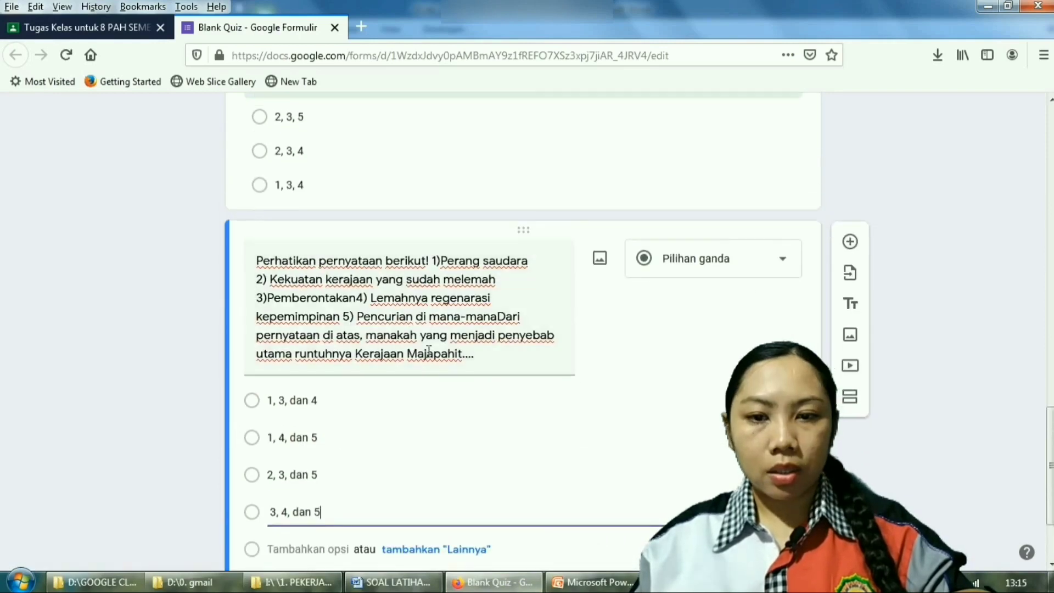
pyautogui.scroll(-3, 315, 509)
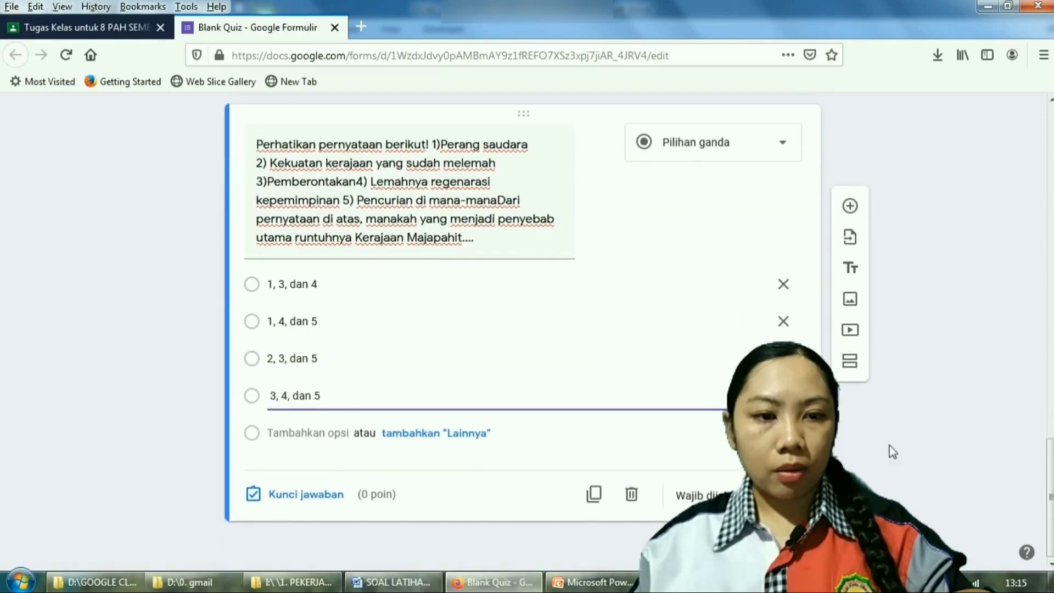
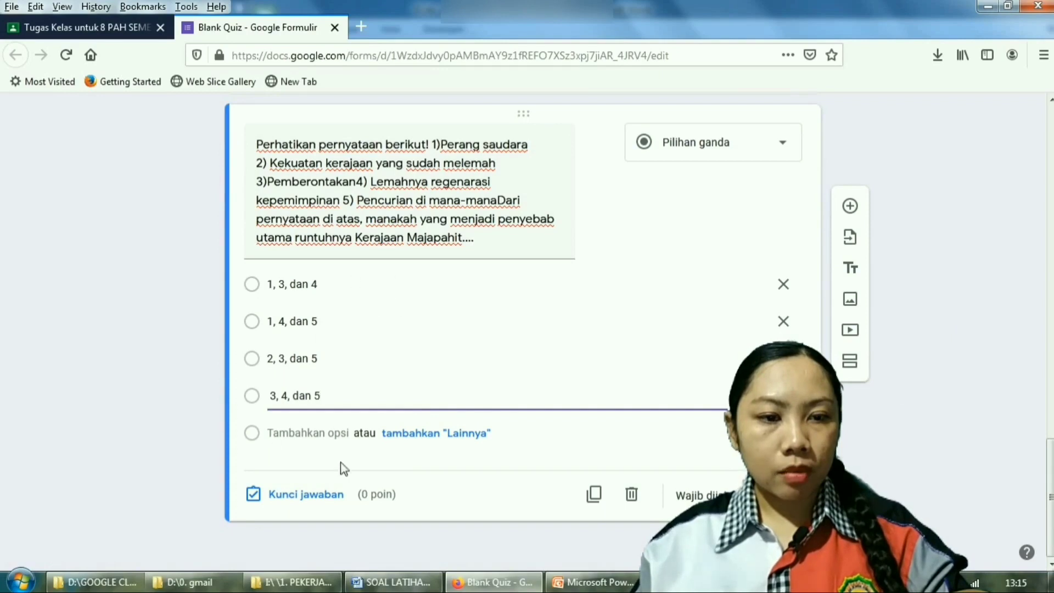
pyautogui.click(397, 281)
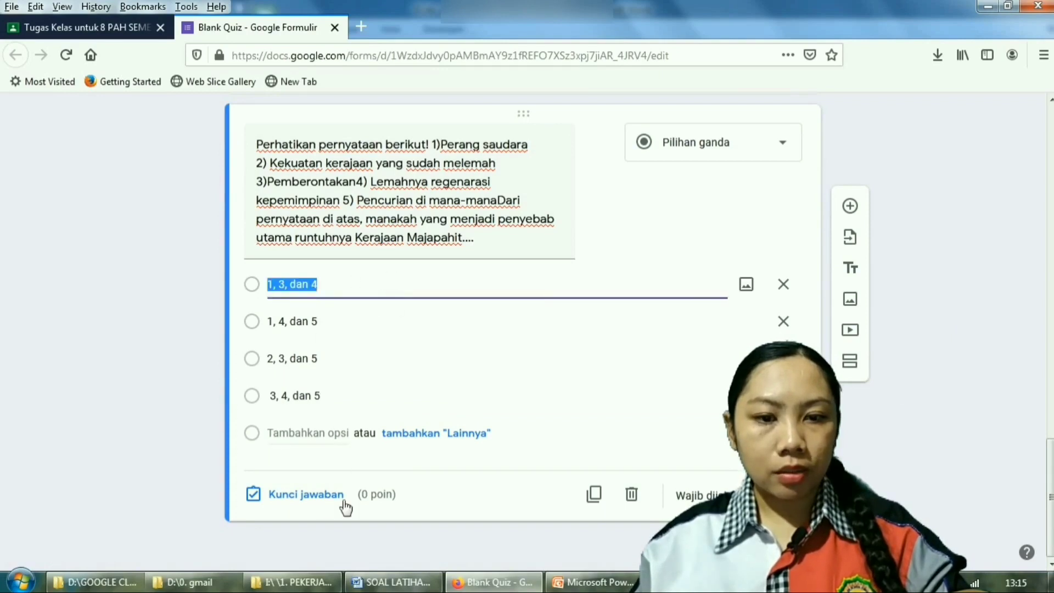
pyautogui.click(317, 497)
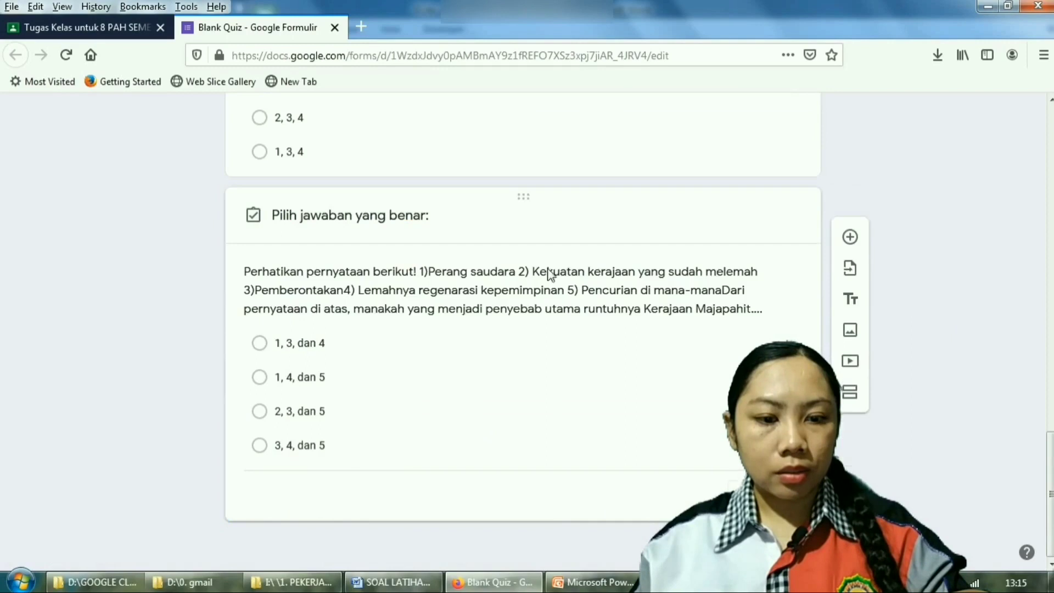
pyautogui.click(397, 373)
# Compare with the previous question's points and set the Majapahit question's score to 20 points.
pyautogui.scroll(5, 397, 373)
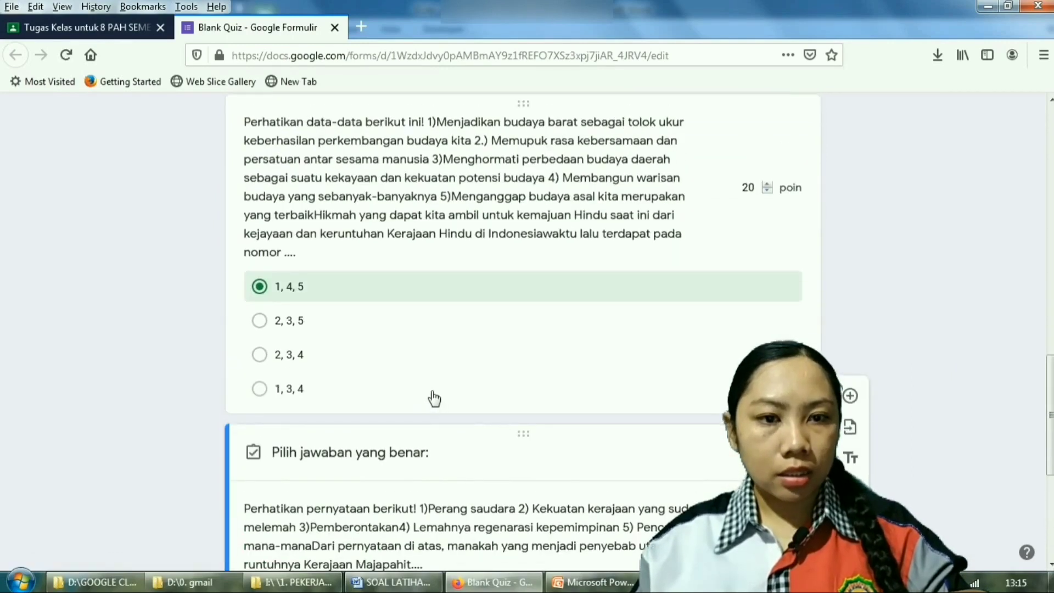
pyautogui.scroll(2, 434, 399)
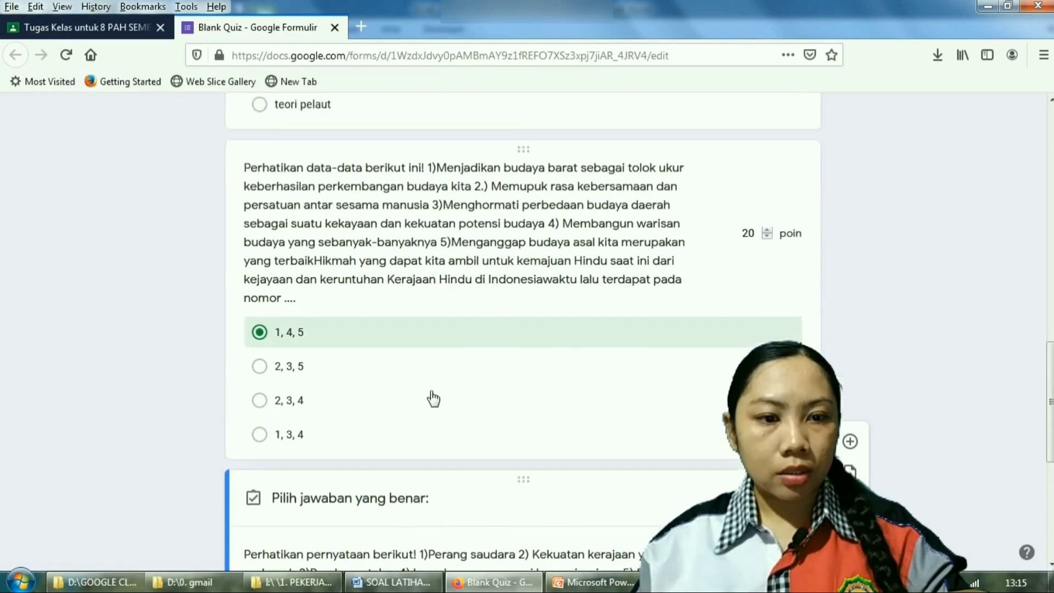
pyautogui.scroll(-7, 440, 397)
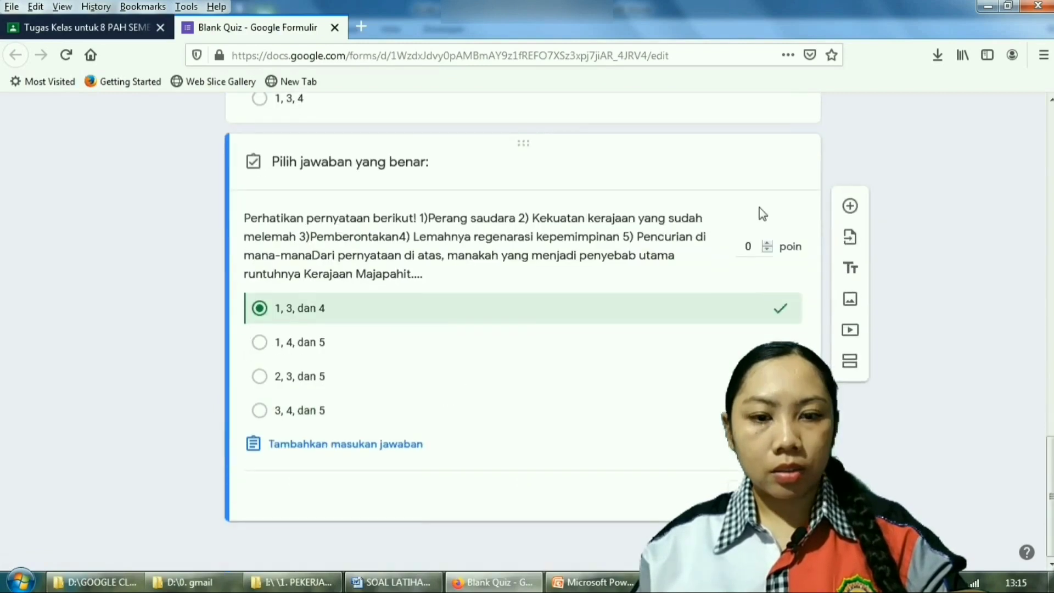
pyautogui.click(752, 247)
pyautogui.write('20')
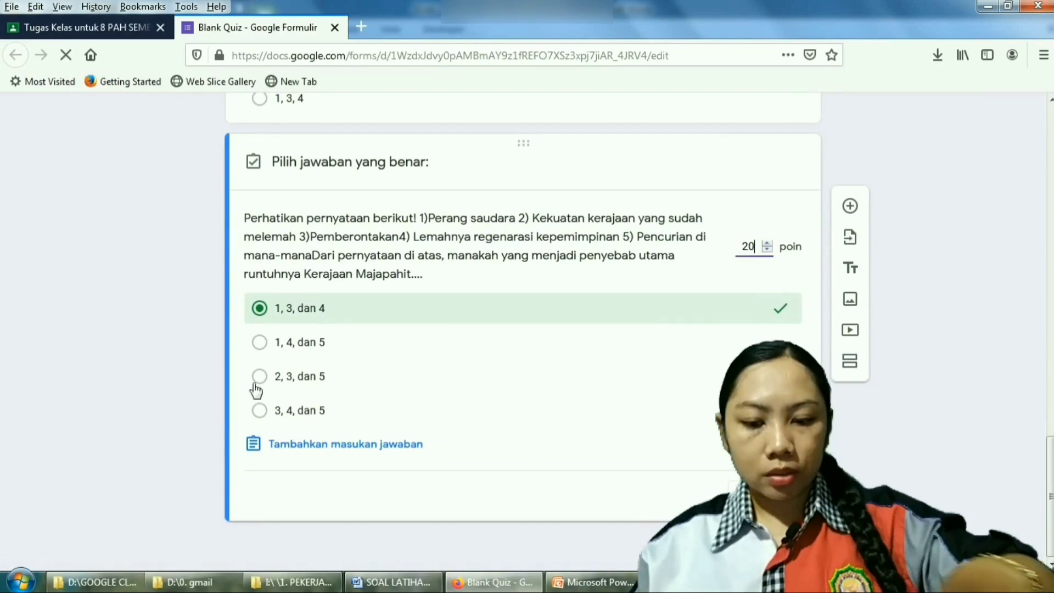
# Open the form's settings and review the general and presentation options.
pyautogui.scroll(1, 437, 455)
pyautogui.scroll(20, 438, 455)
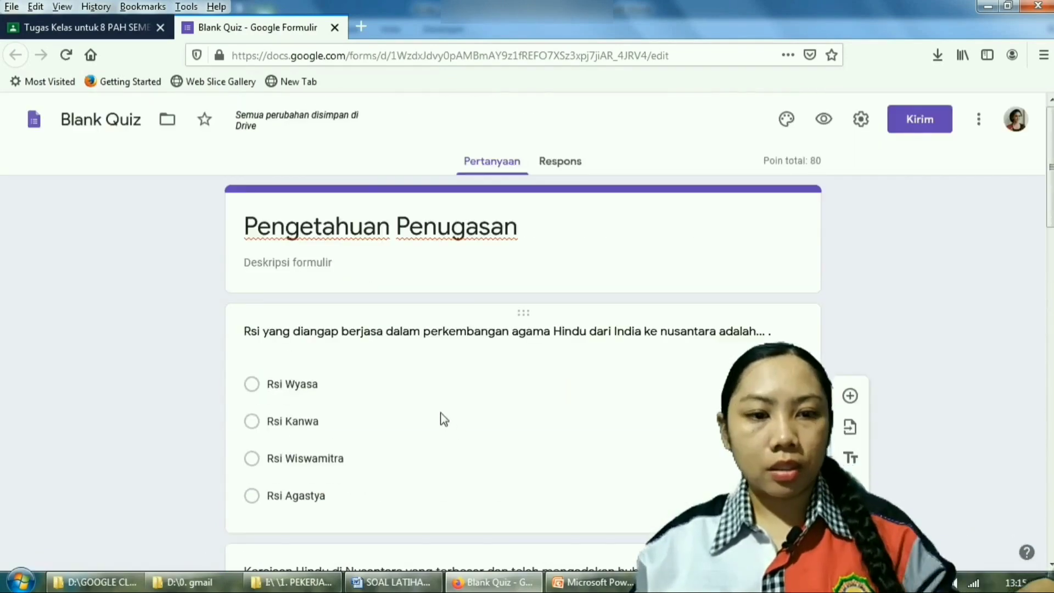
pyautogui.scroll(-3, 444, 427)
pyautogui.scroll(3, 544, 421)
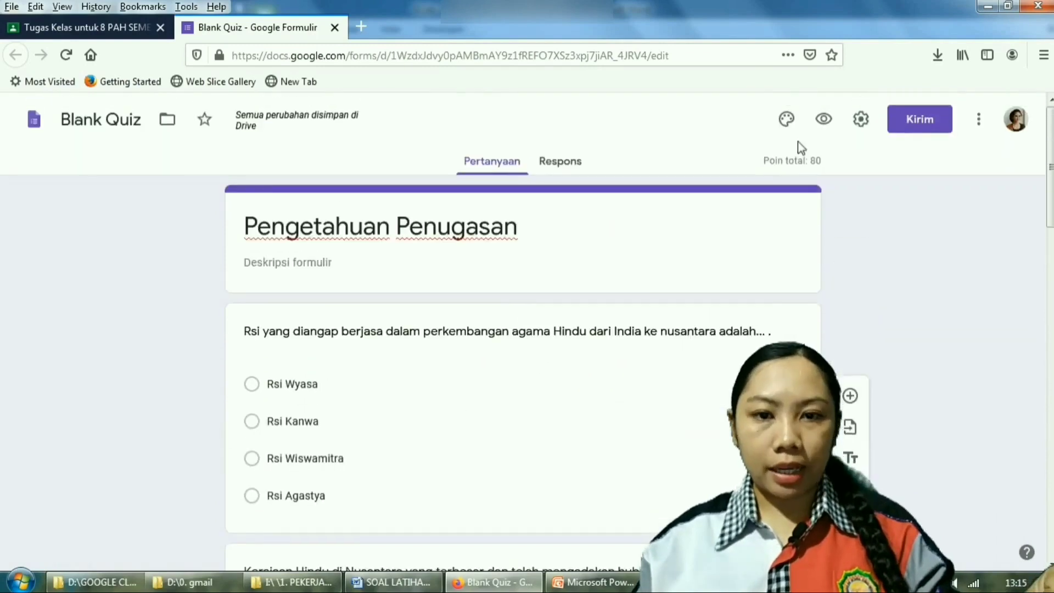
pyautogui.click(860, 120)
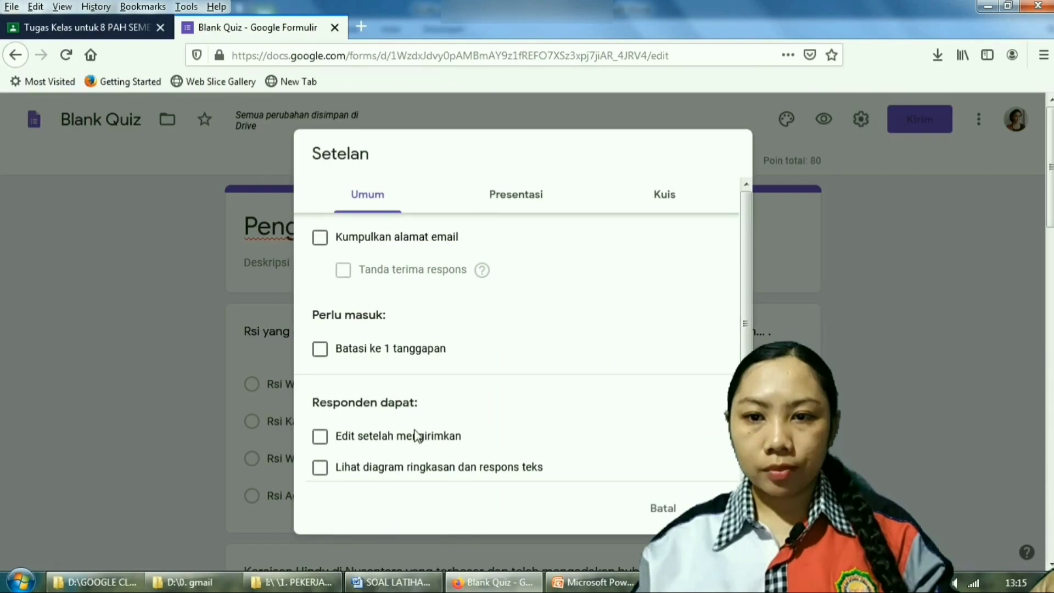
pyautogui.scroll(-1, 415, 436)
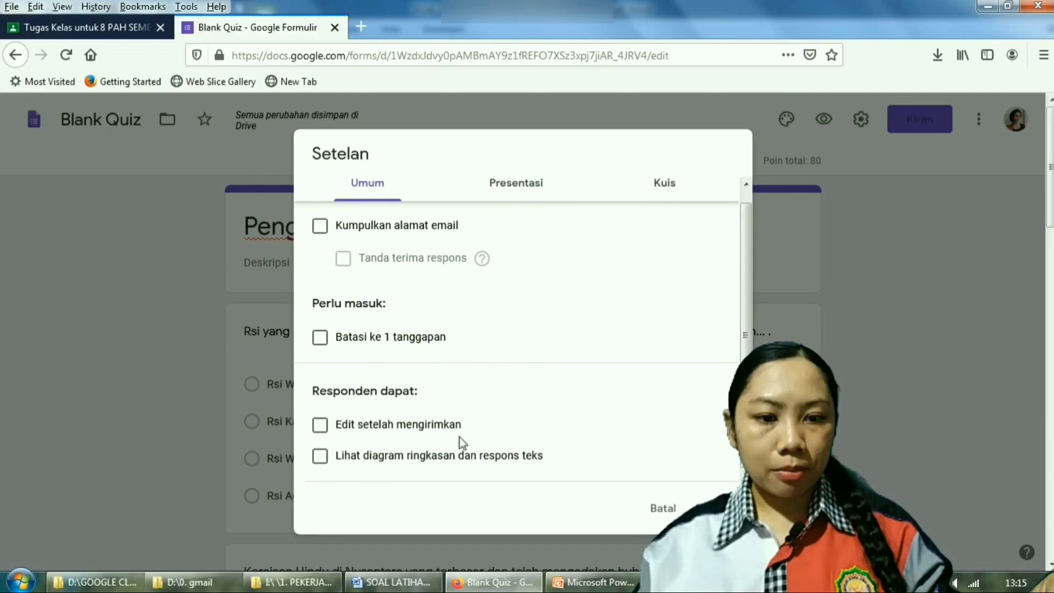
pyautogui.click(528, 185)
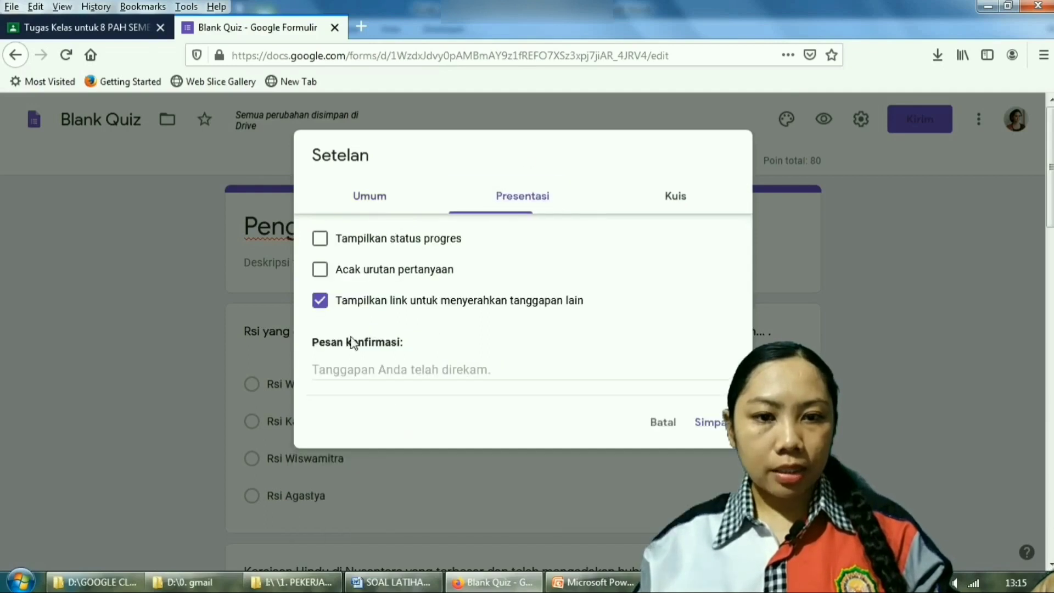
# In the quiz settings, stop respondents from seeing missed questions, correct answers and point values, and save the settings.
pyautogui.click(672, 202)
pyautogui.scroll(-3, 382, 280)
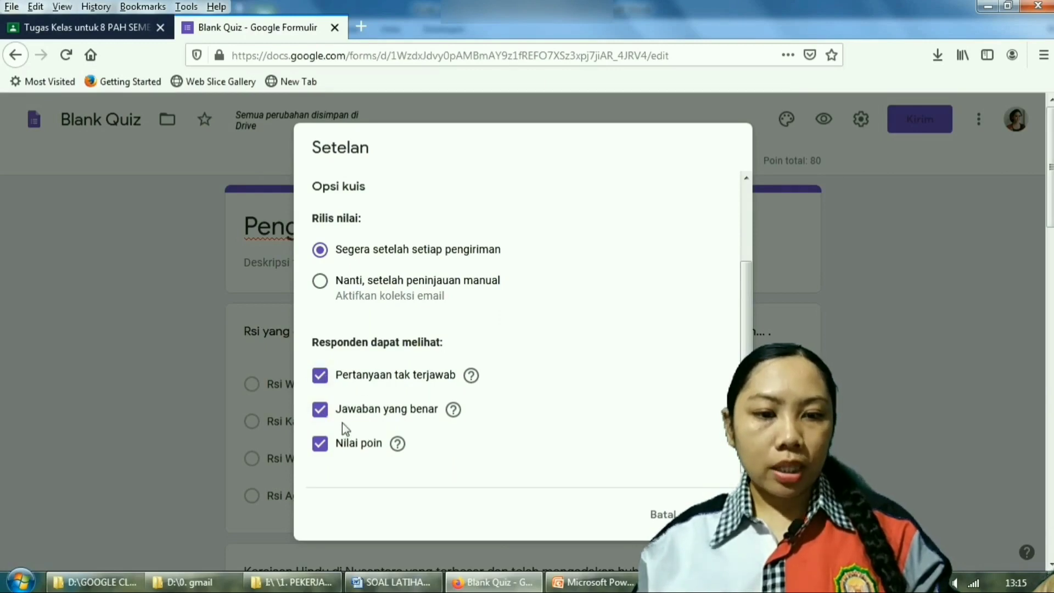
pyautogui.click(321, 448)
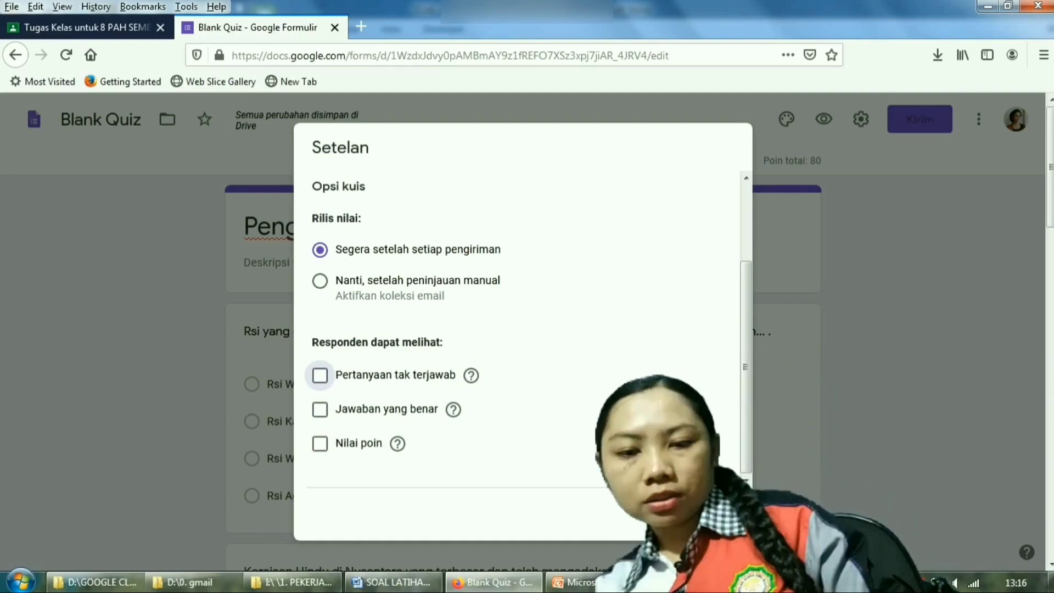
pyautogui.click(717, 519)
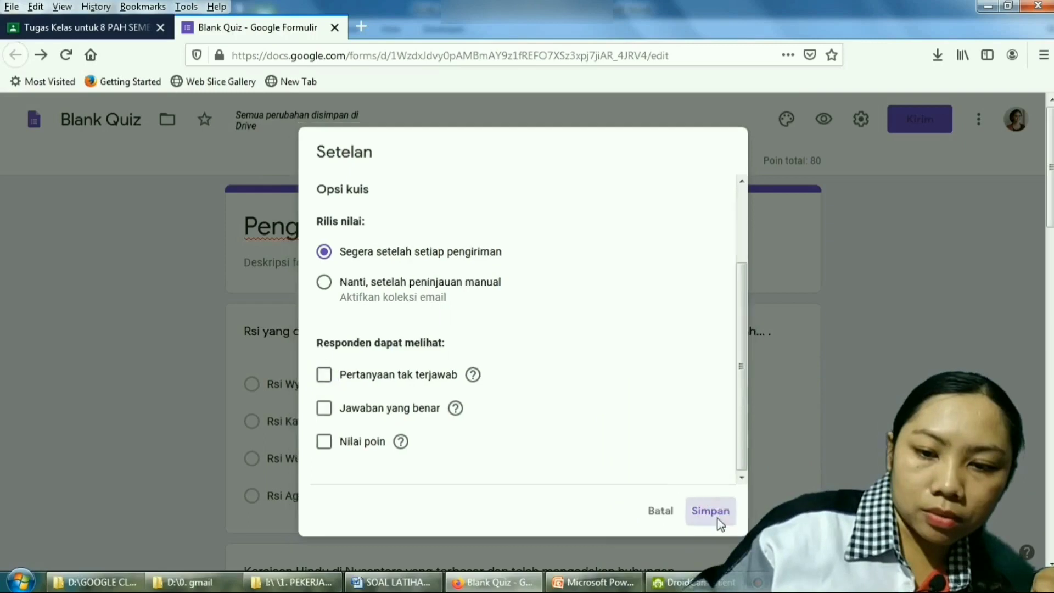
# Review the quiz's questions and answer keys through to the Majapahit question, and open the form's sending options.
pyautogui.scroll(-5, 299, 293)
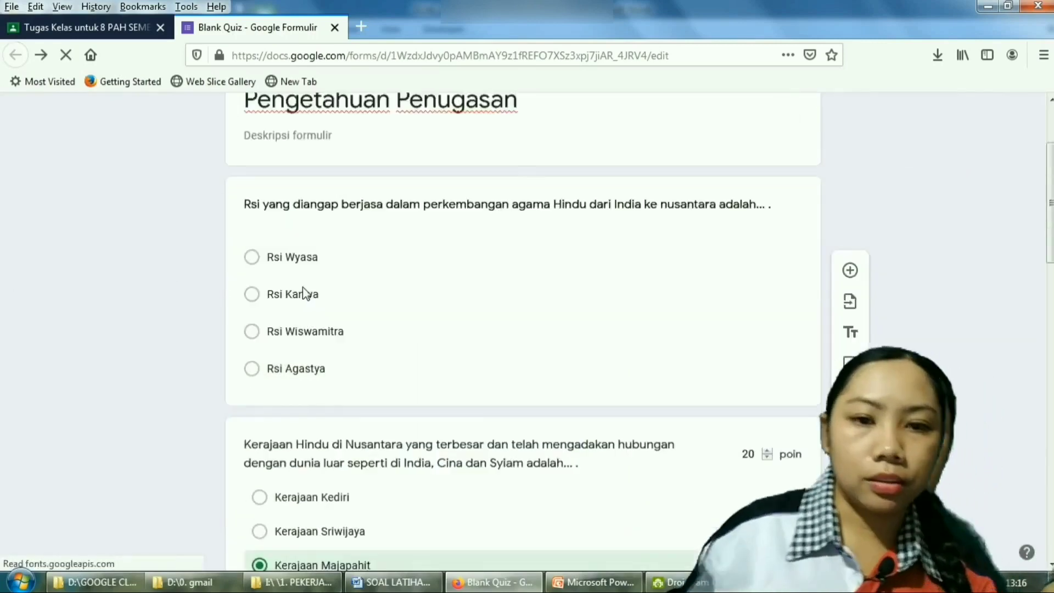
pyautogui.scroll(-14, 297, 294)
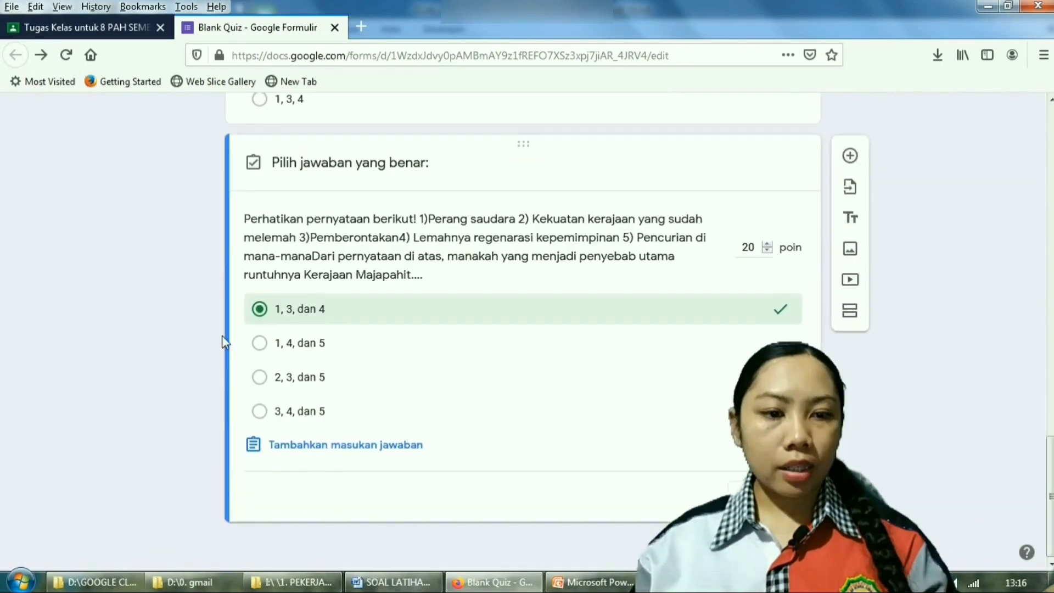
pyautogui.scroll(20, 164, 350)
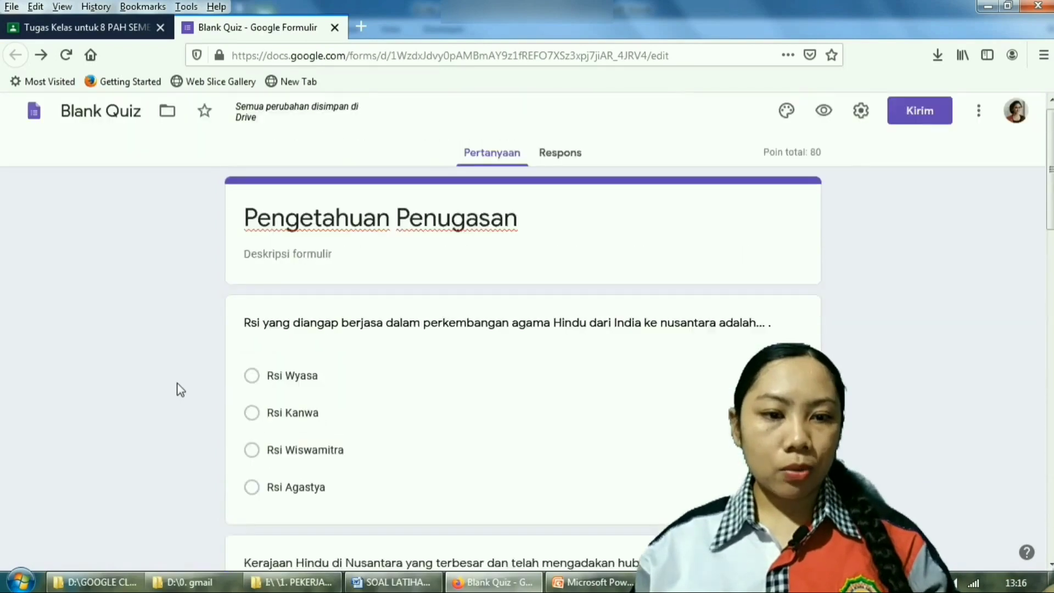
pyautogui.scroll(-5, 390, 285)
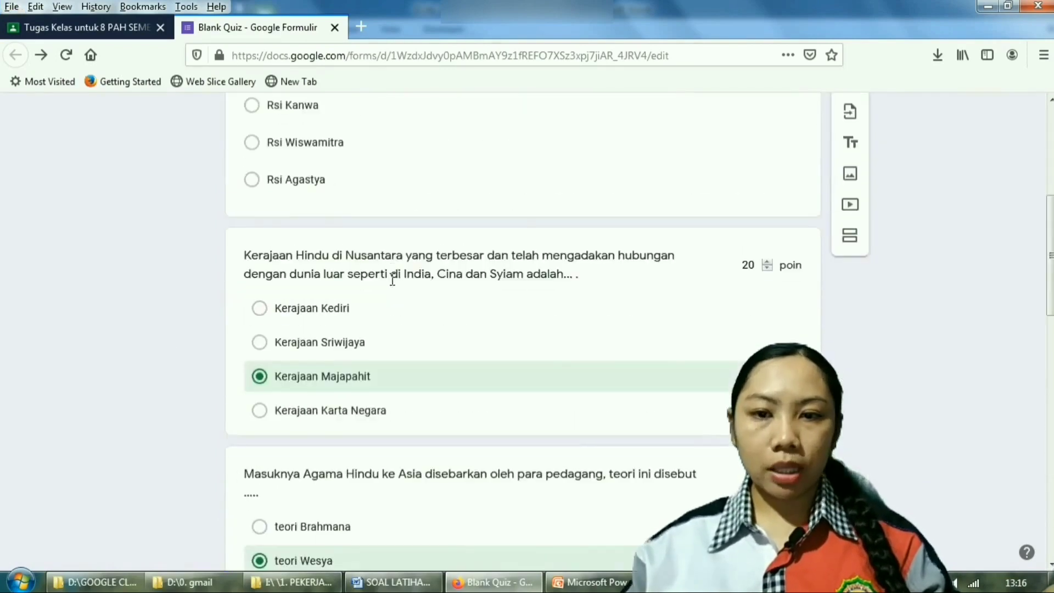
pyautogui.scroll(-9, 333, 317)
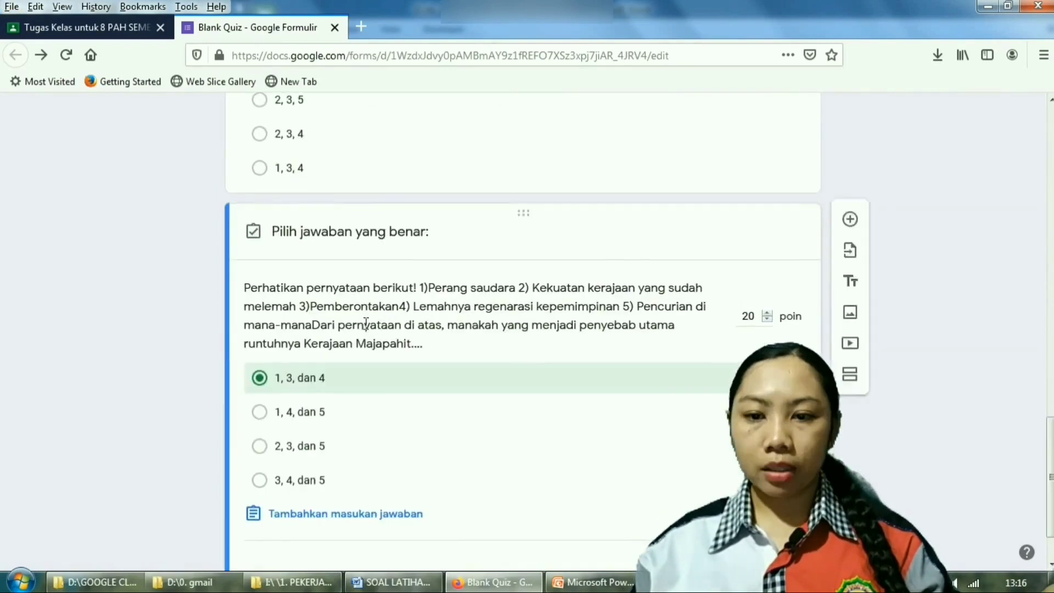
pyautogui.scroll(15, 368, 332)
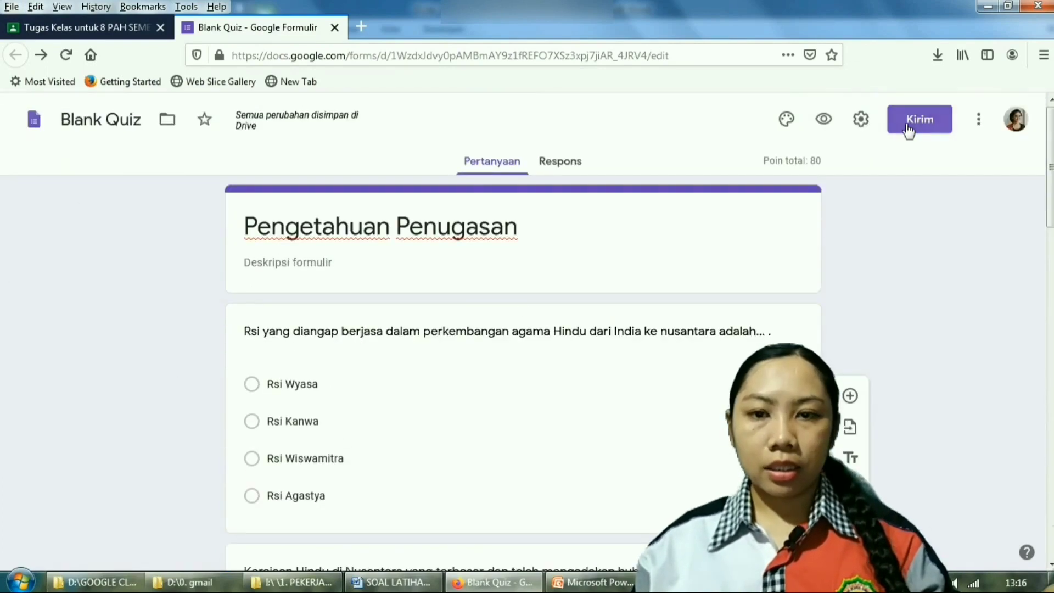
pyautogui.click(913, 130)
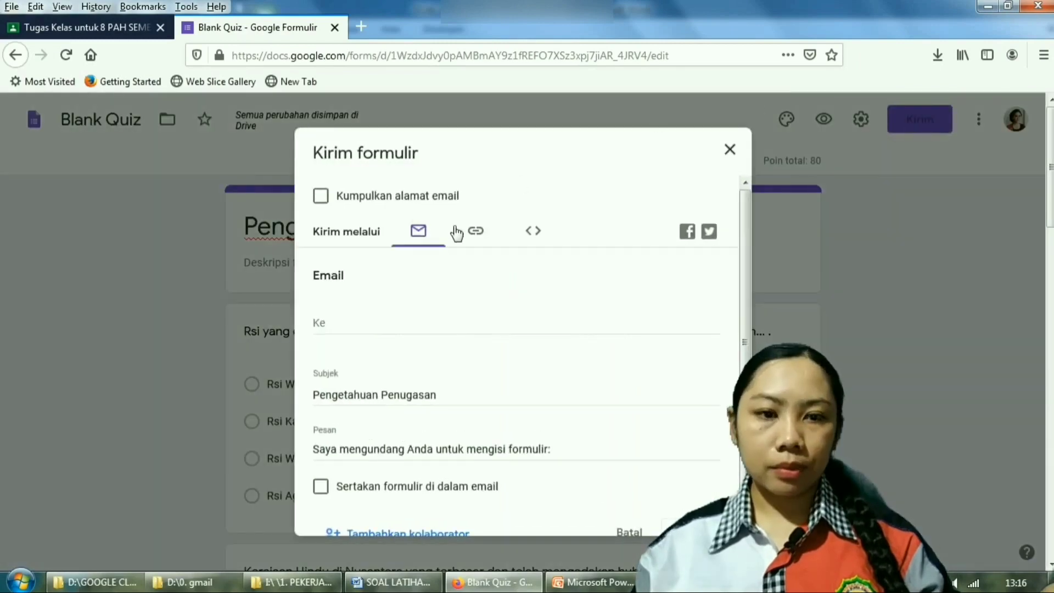
pyautogui.scroll(-1, 458, 240)
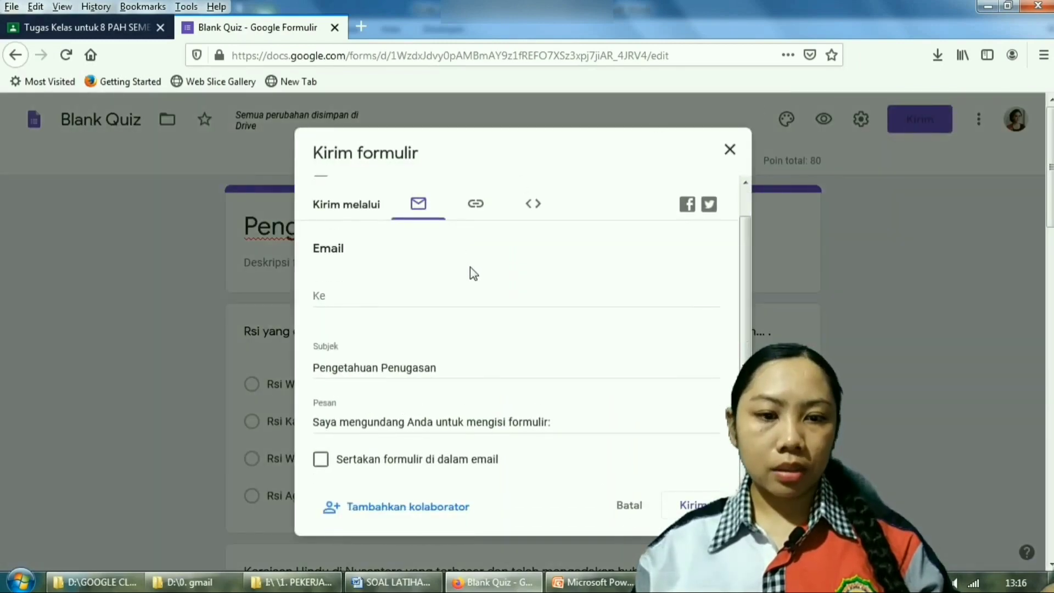